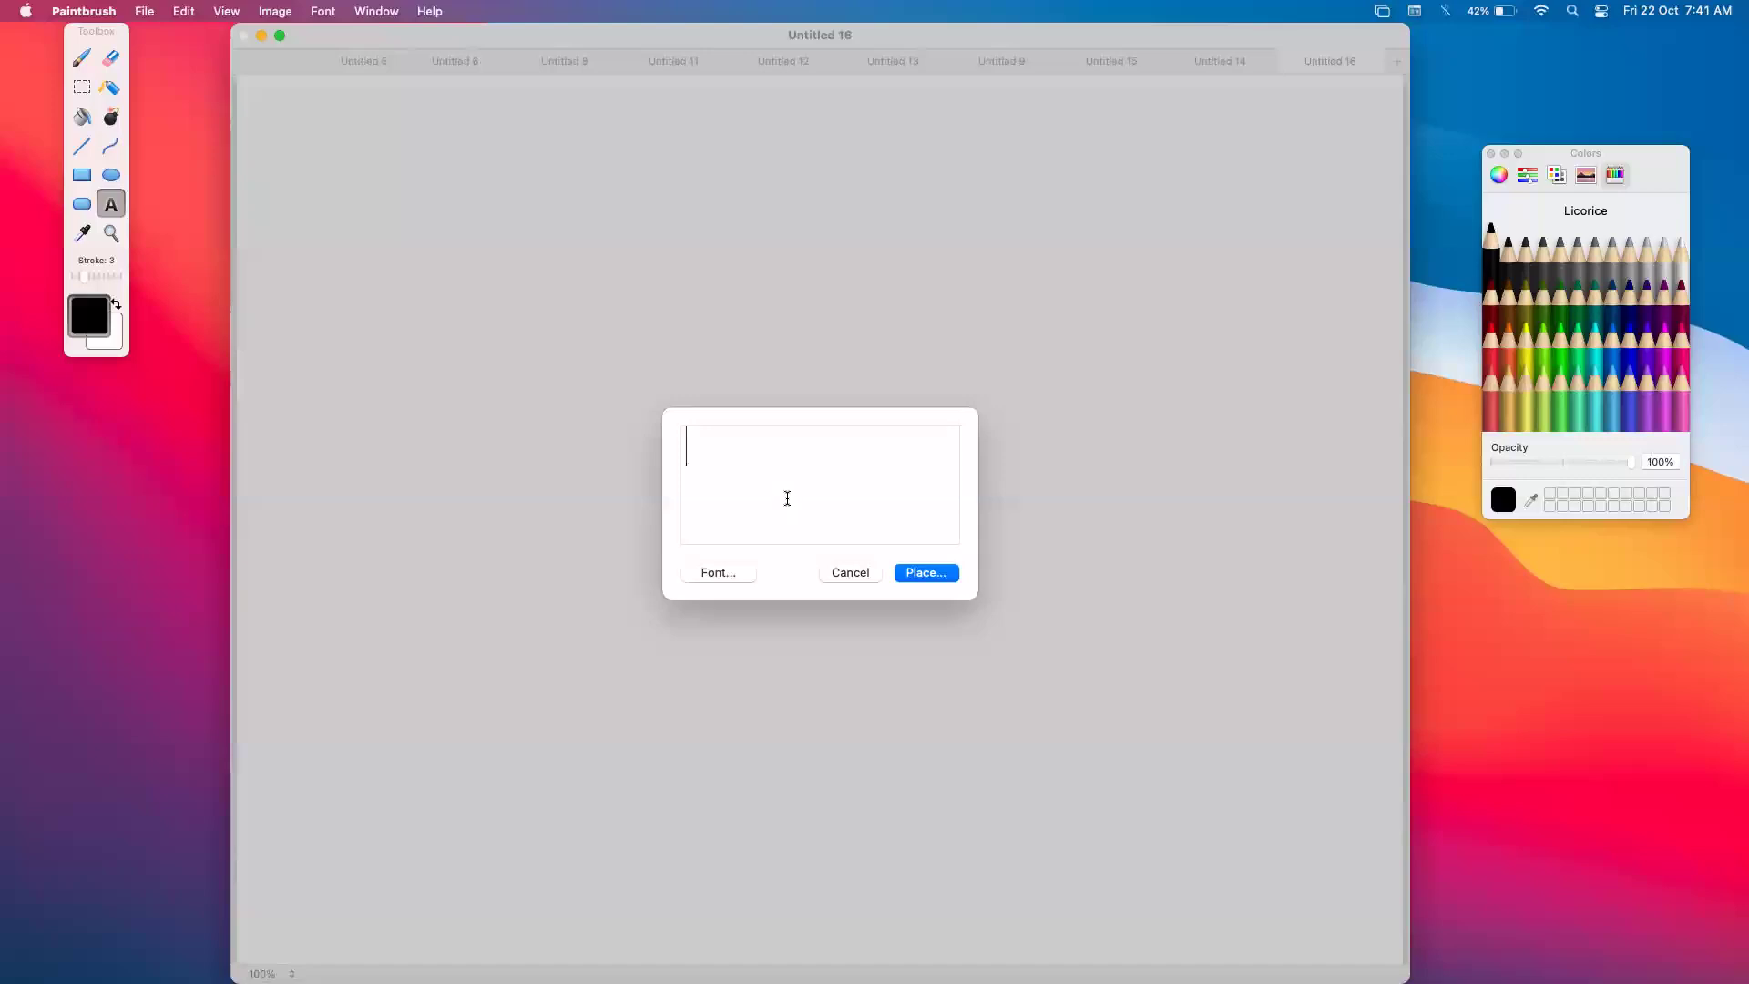
# Place the text "/mydata" on the lower half of the canvas and "/dev/xvdf" beside it on the same line.
pyautogui.press('super+a')
pyautogui.click(923, 574)
pyautogui.click(342, 657)
pyautogui.click(664, 644)
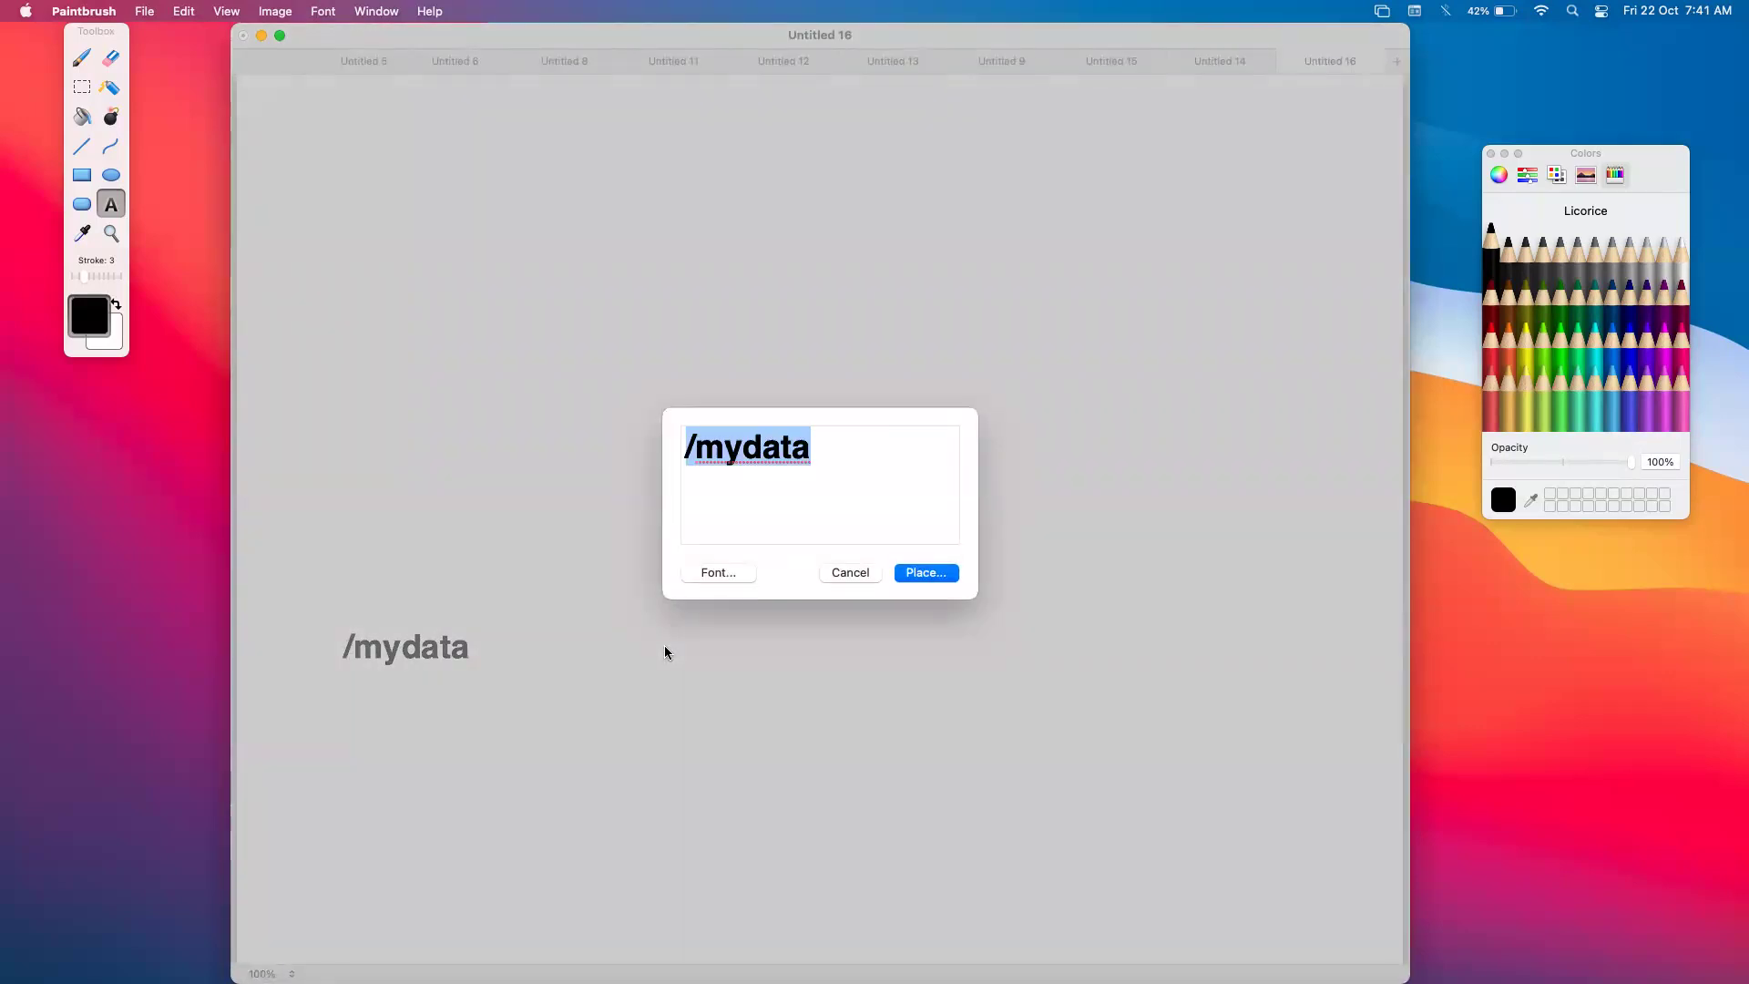
pyautogui.write('/dev/xvdf')
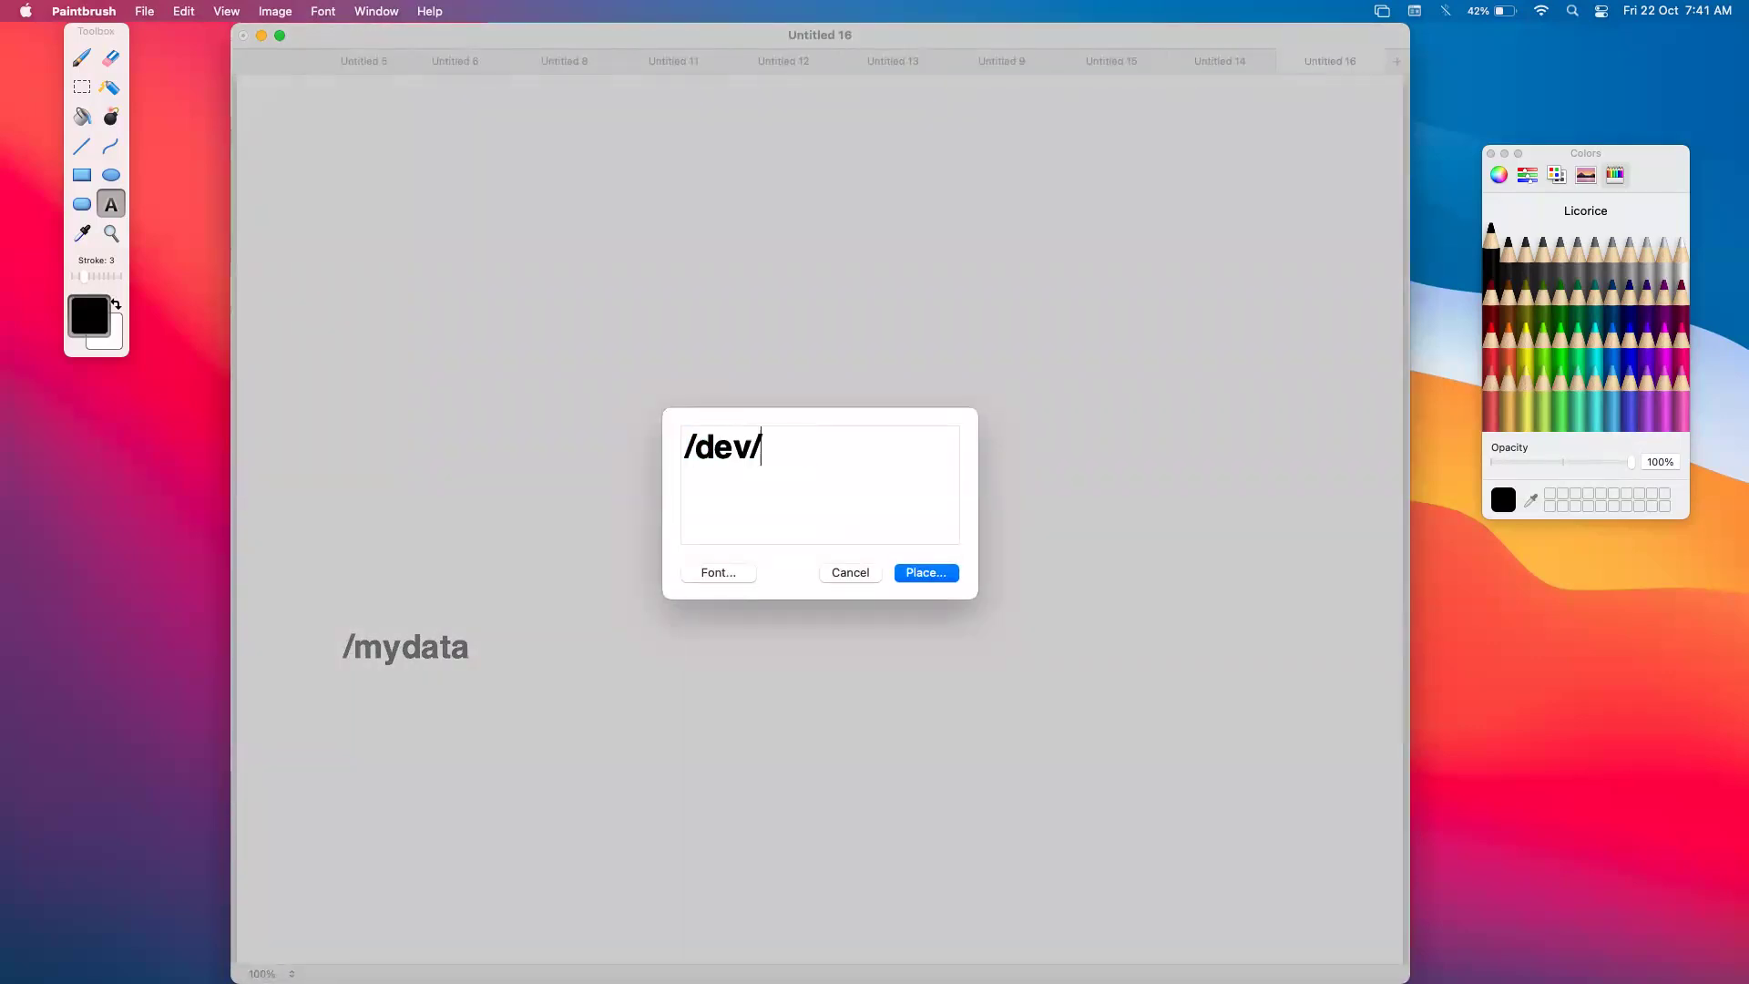
pyautogui.click(938, 572)
pyautogui.click(547, 666)
# Place the text "/efs" on the canvas just above "/mydata".
pyautogui.click(352, 553)
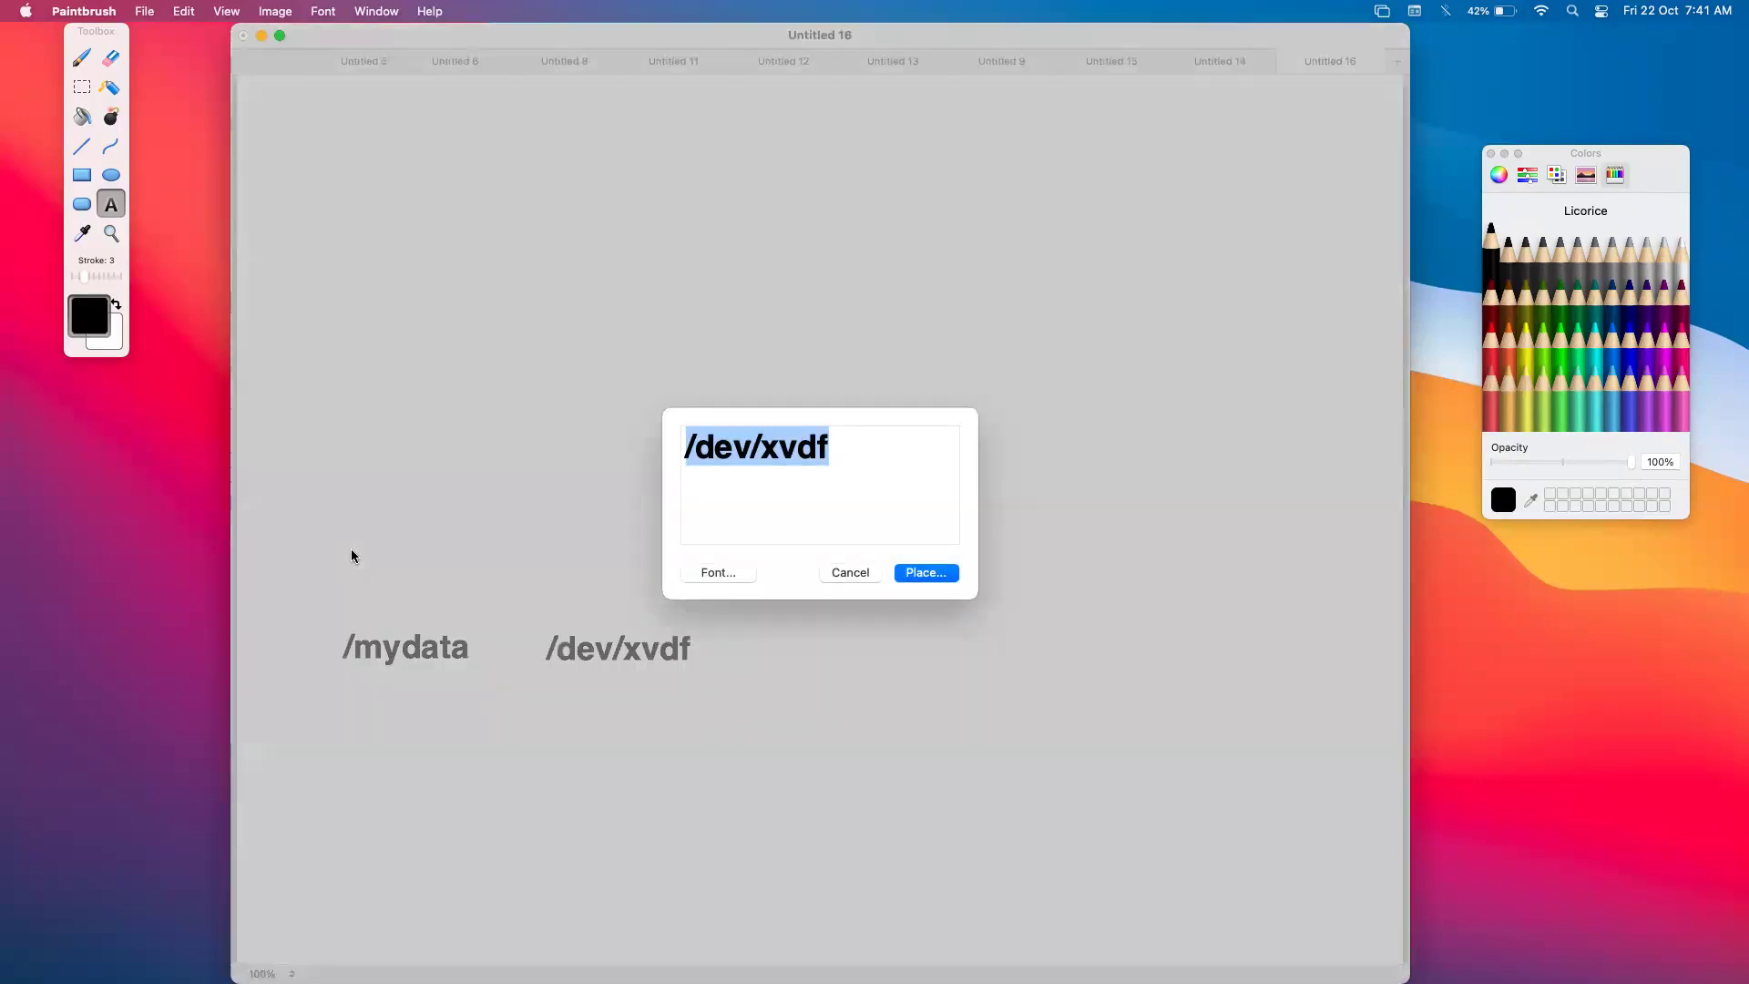
pyautogui.press('Right')
pyautogui.hotkey('alt', 'shift', 'Left')
pyautogui.hotkey('alt', 'shift', 'Left')
pyautogui.write('efs')
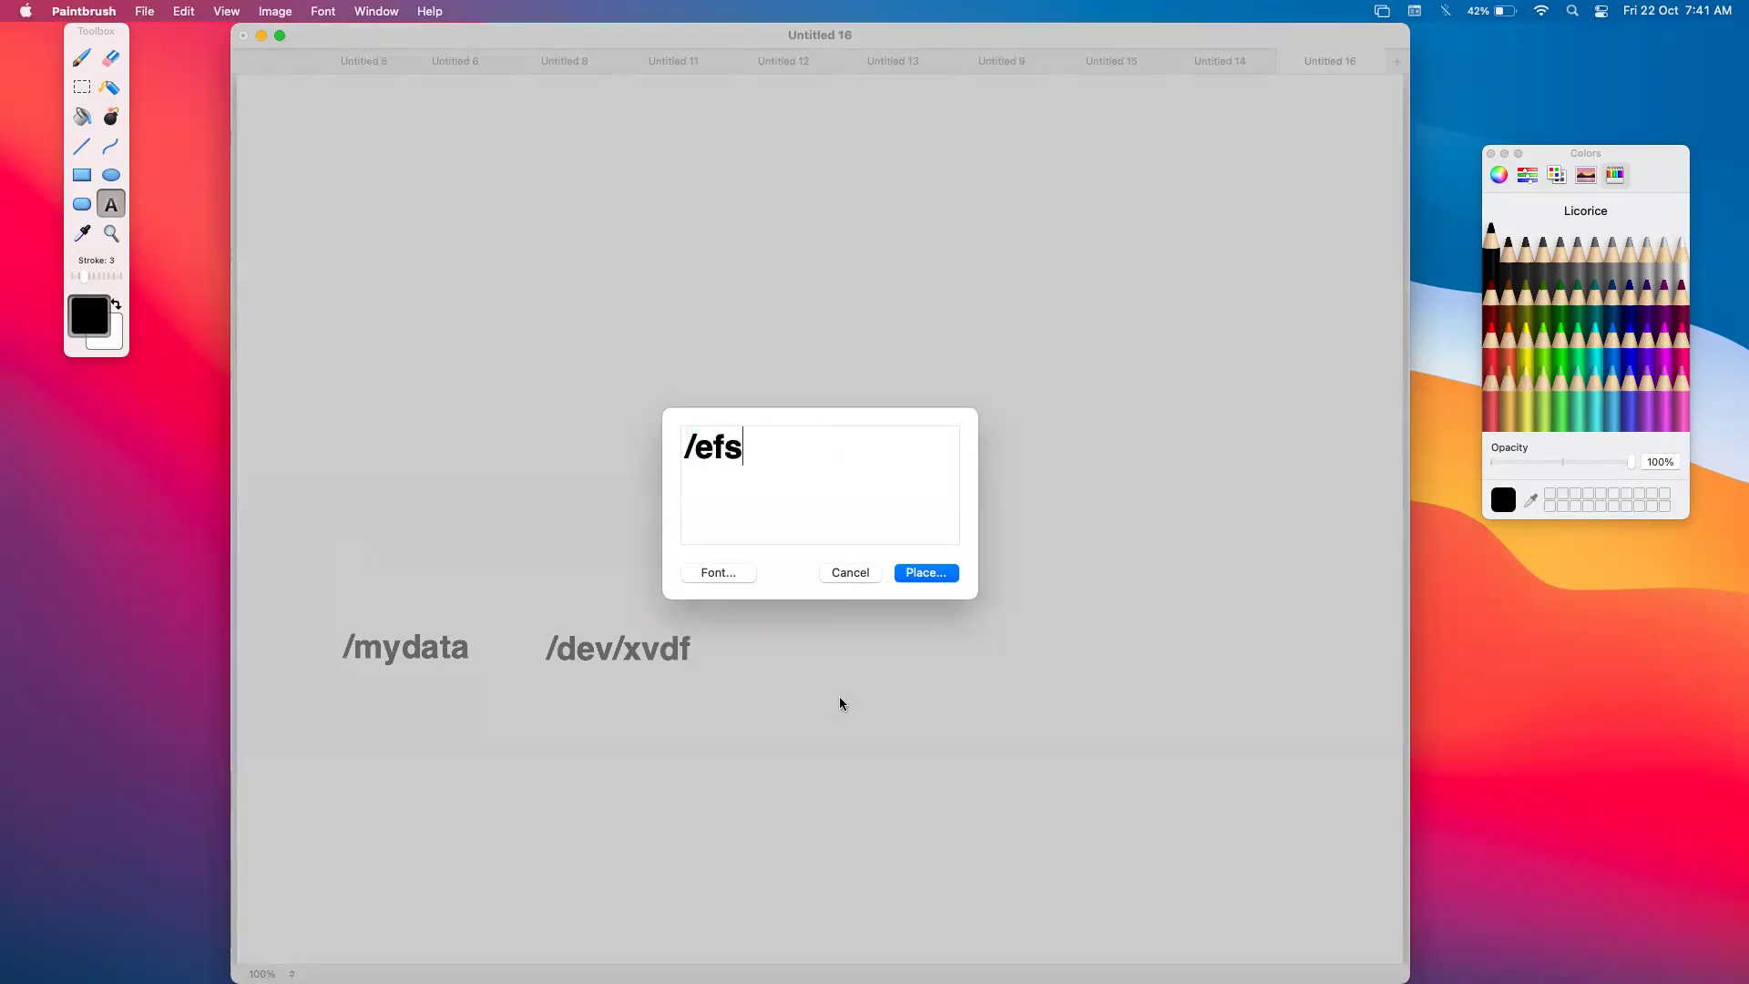
pyautogui.press('Return')
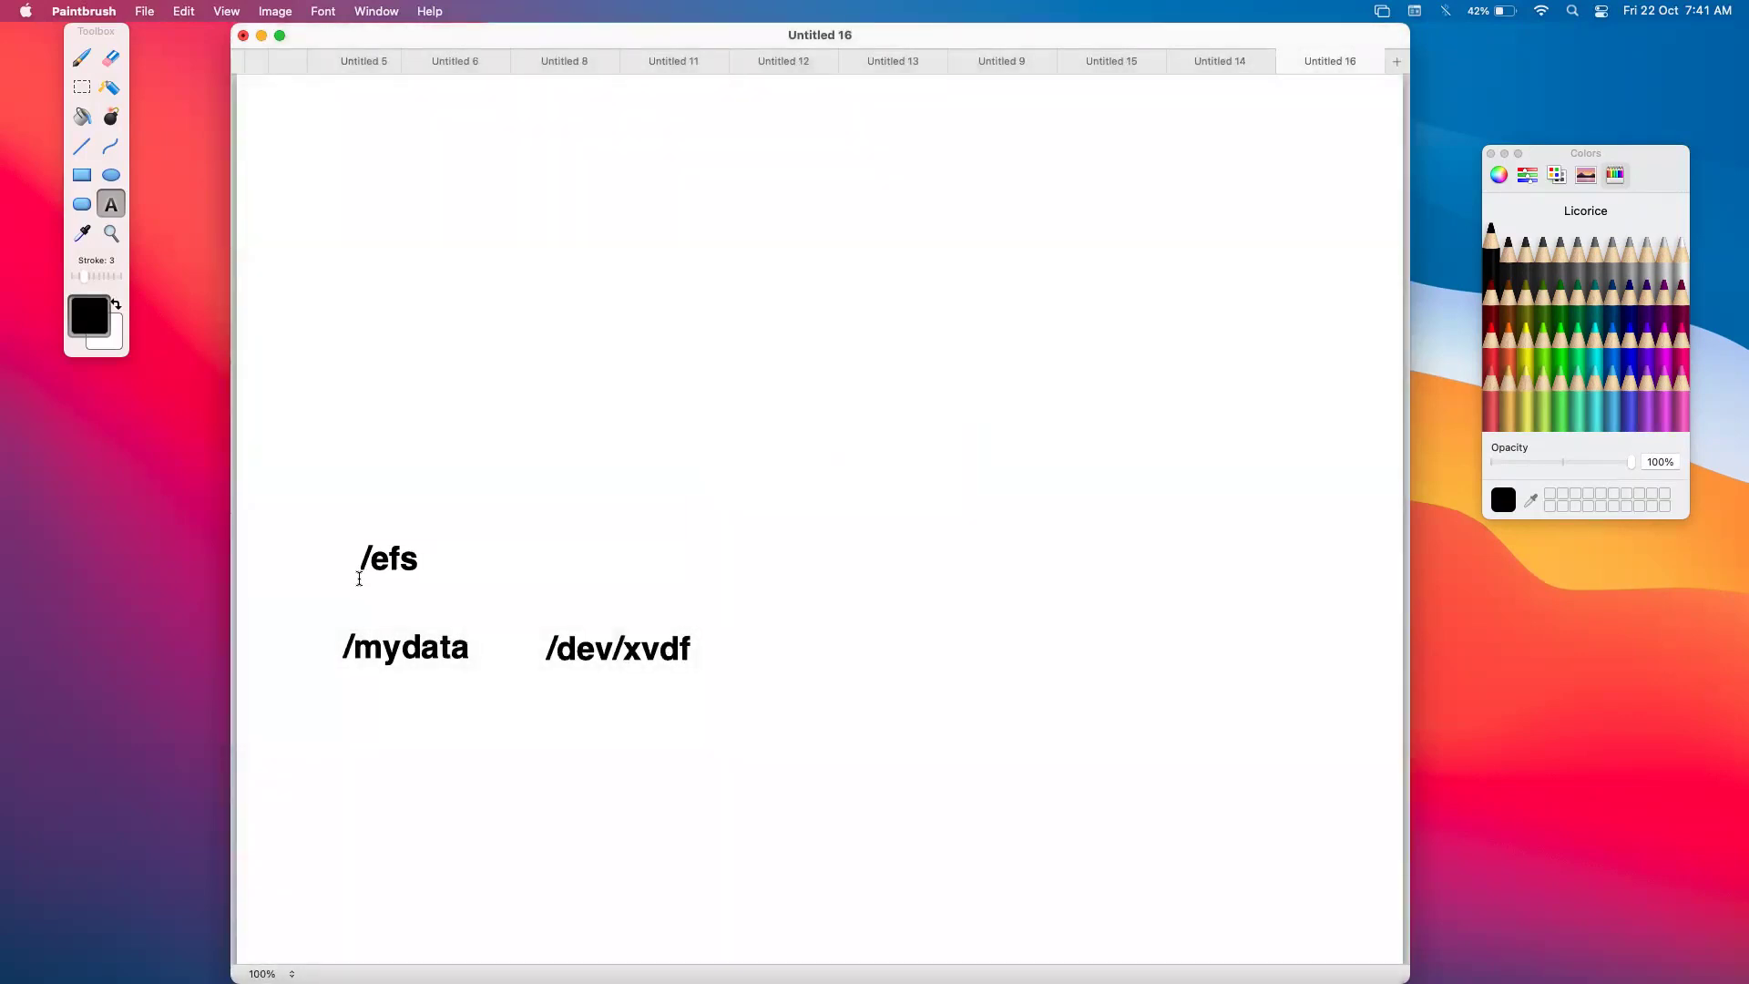
# Place the text "fs-....aws.amazon.com" beside "/efs", above "/dev/xvdf", starting with a lowercase f.
pyautogui.click(551, 552)
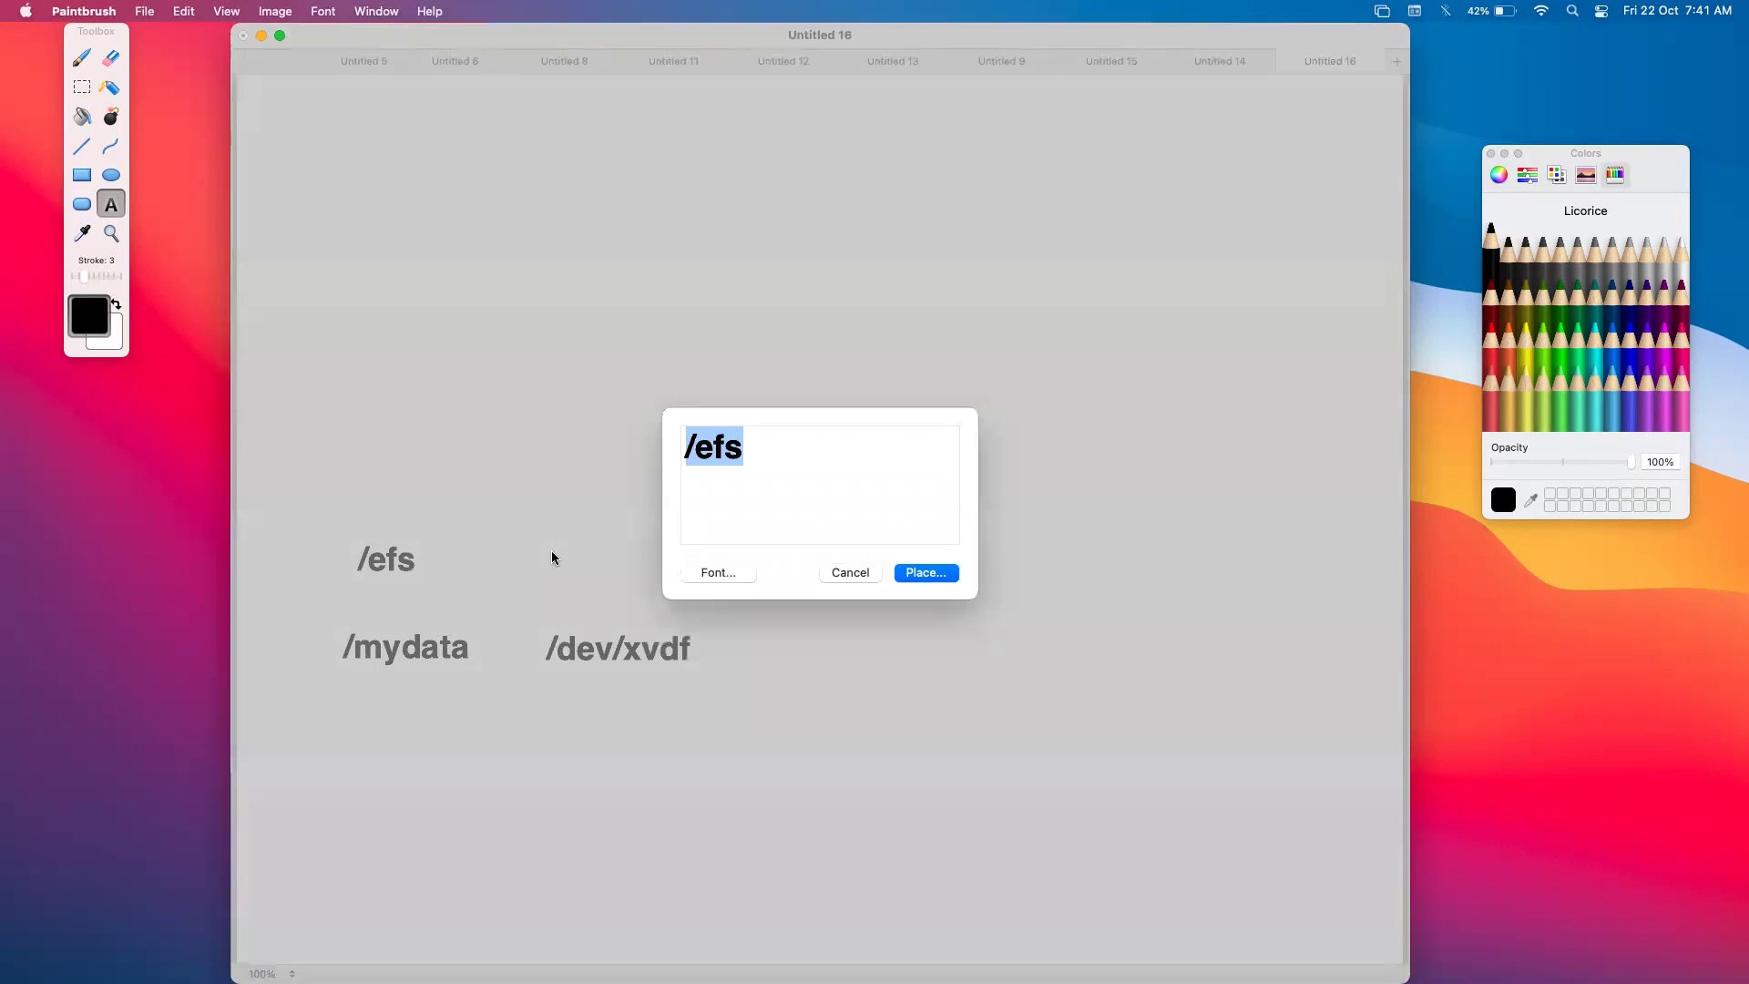
pyautogui.write('fs-')
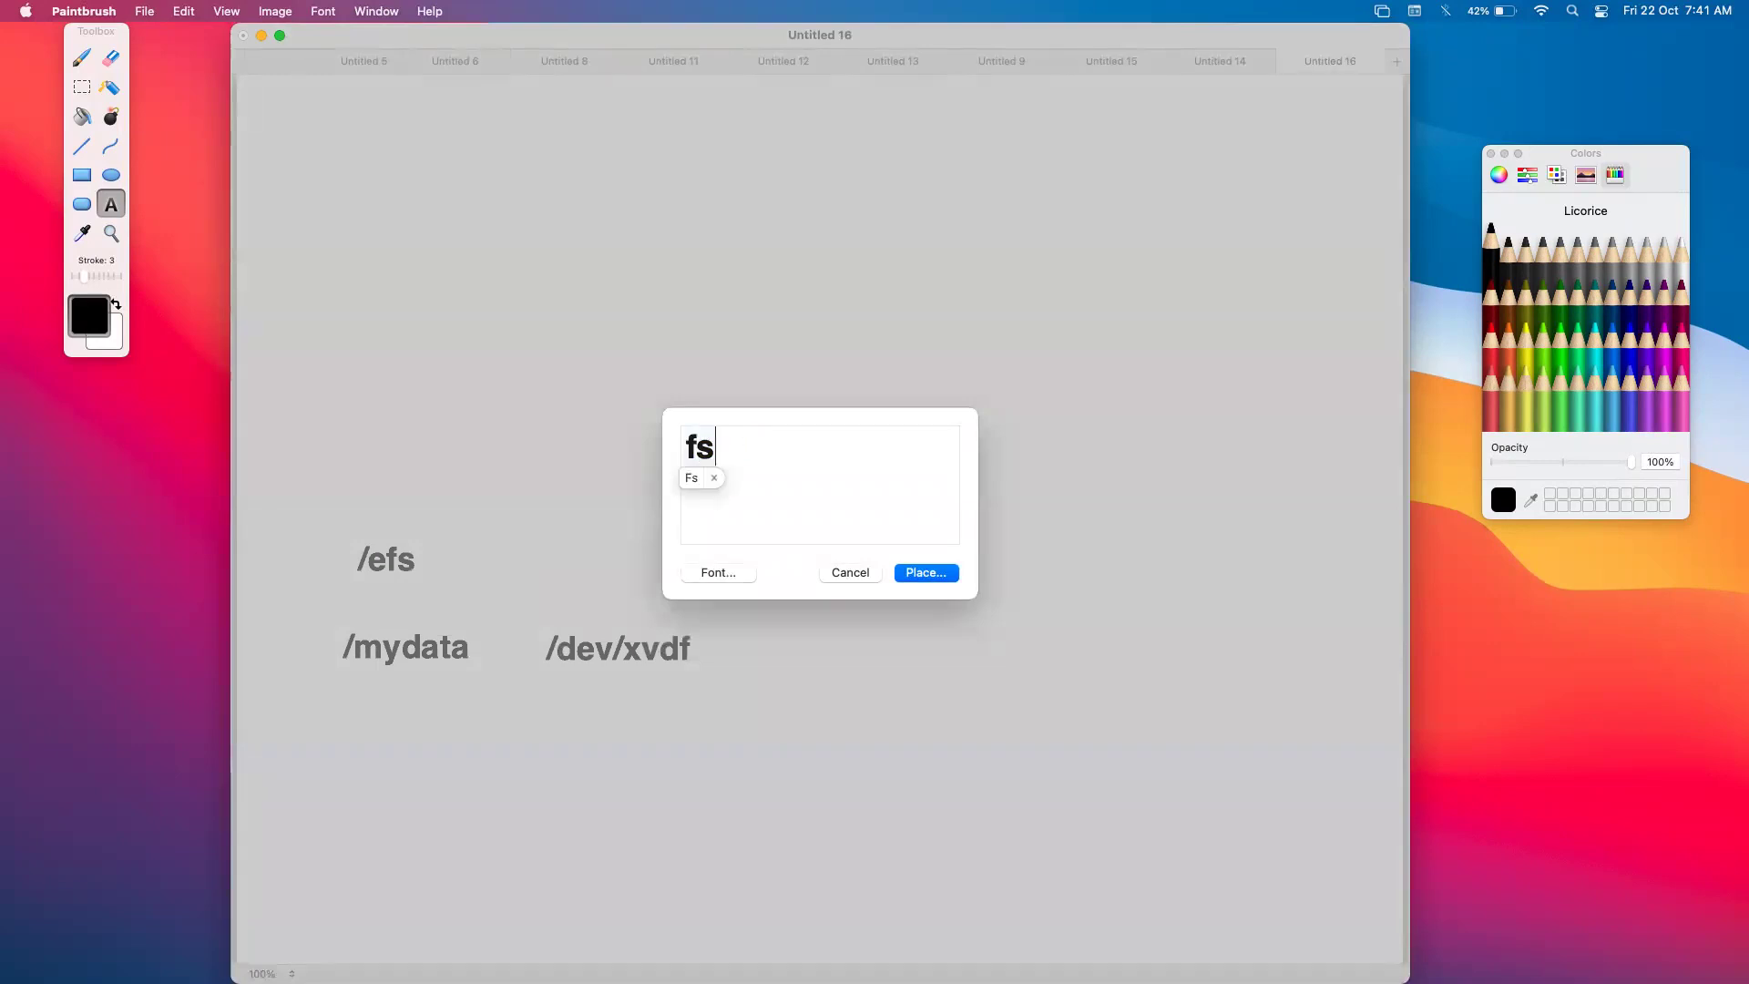
pyautogui.write('....aw')
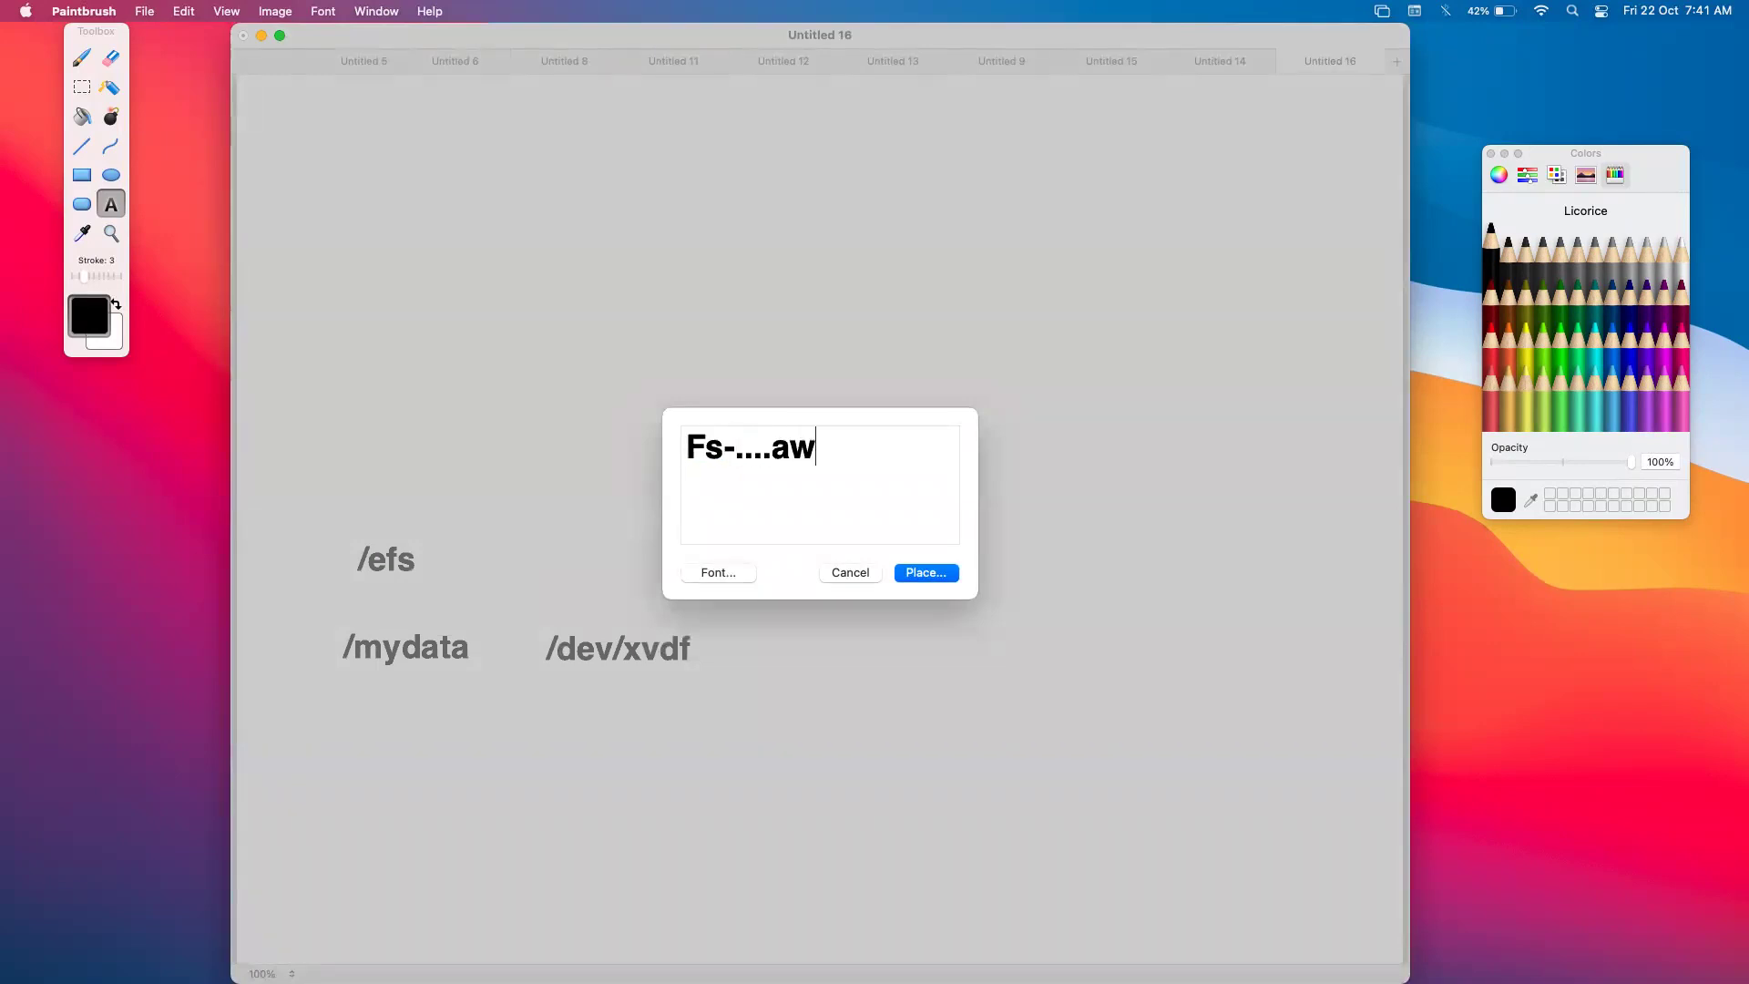
pyautogui.write('s.amazon.com')
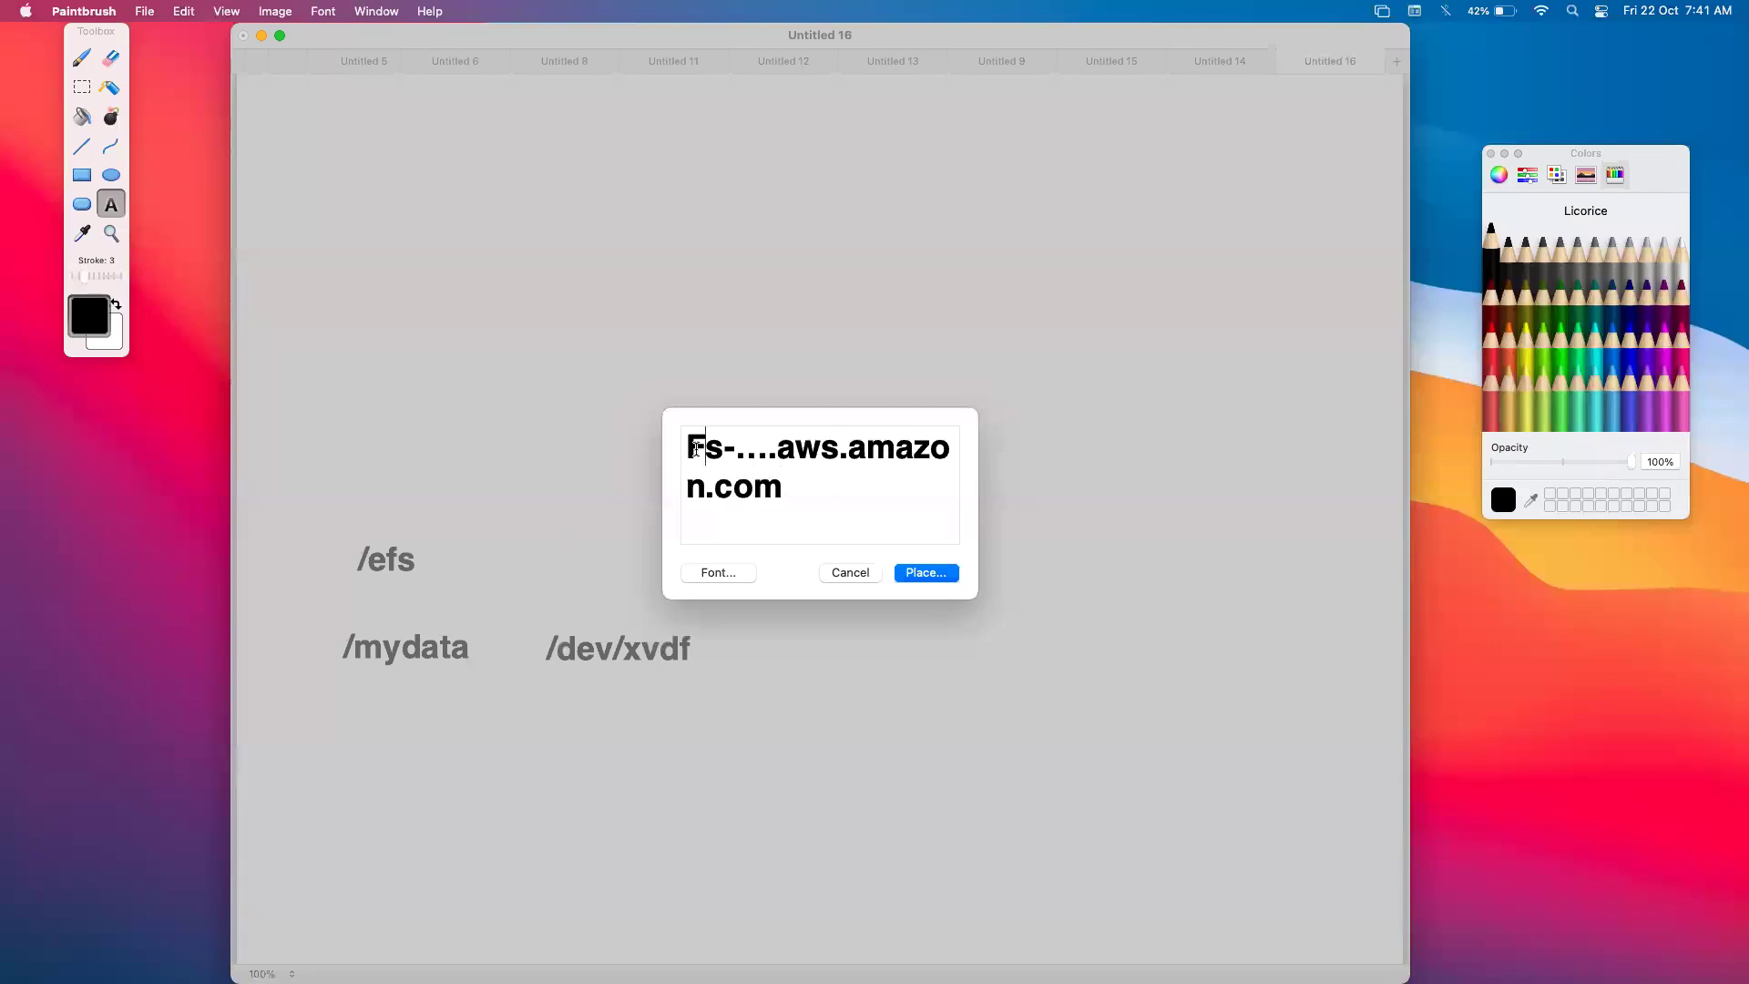
pyautogui.press('BackSpace')
pyautogui.write('s')
pyautogui.press('BackSpace')
pyautogui.write('f')
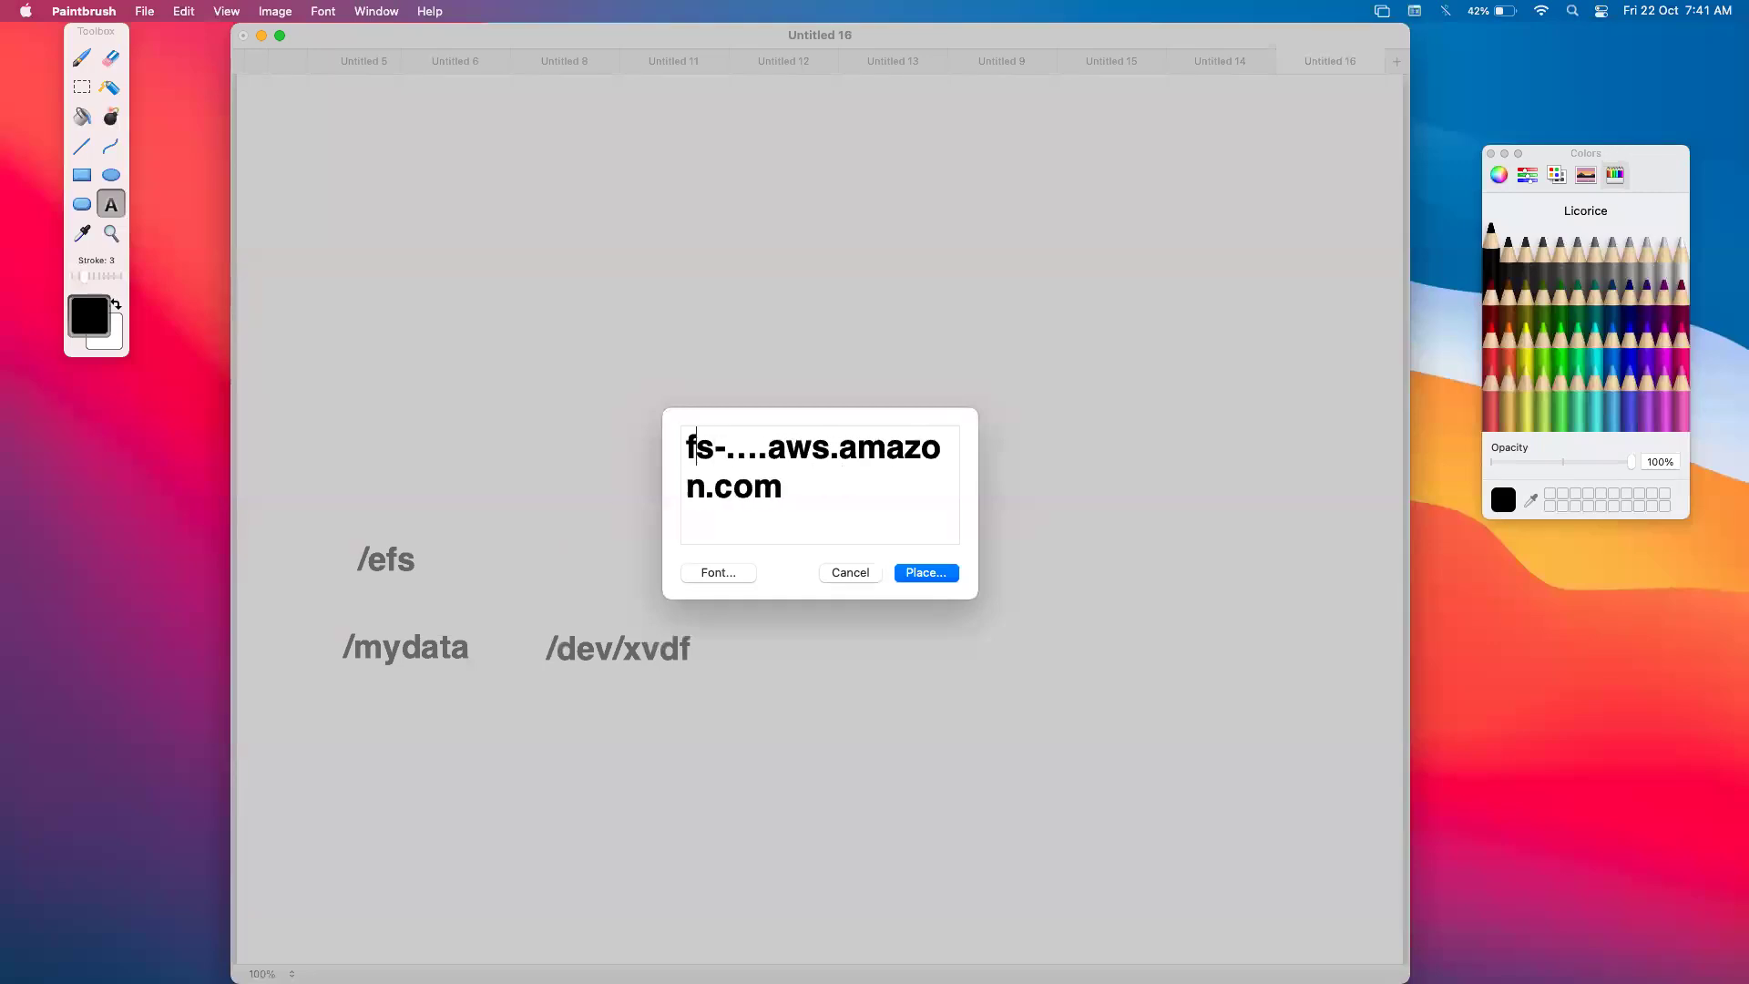
pyautogui.click(926, 571)
pyautogui.moveTo(550, 567); pyautogui.dragTo(546, 573)
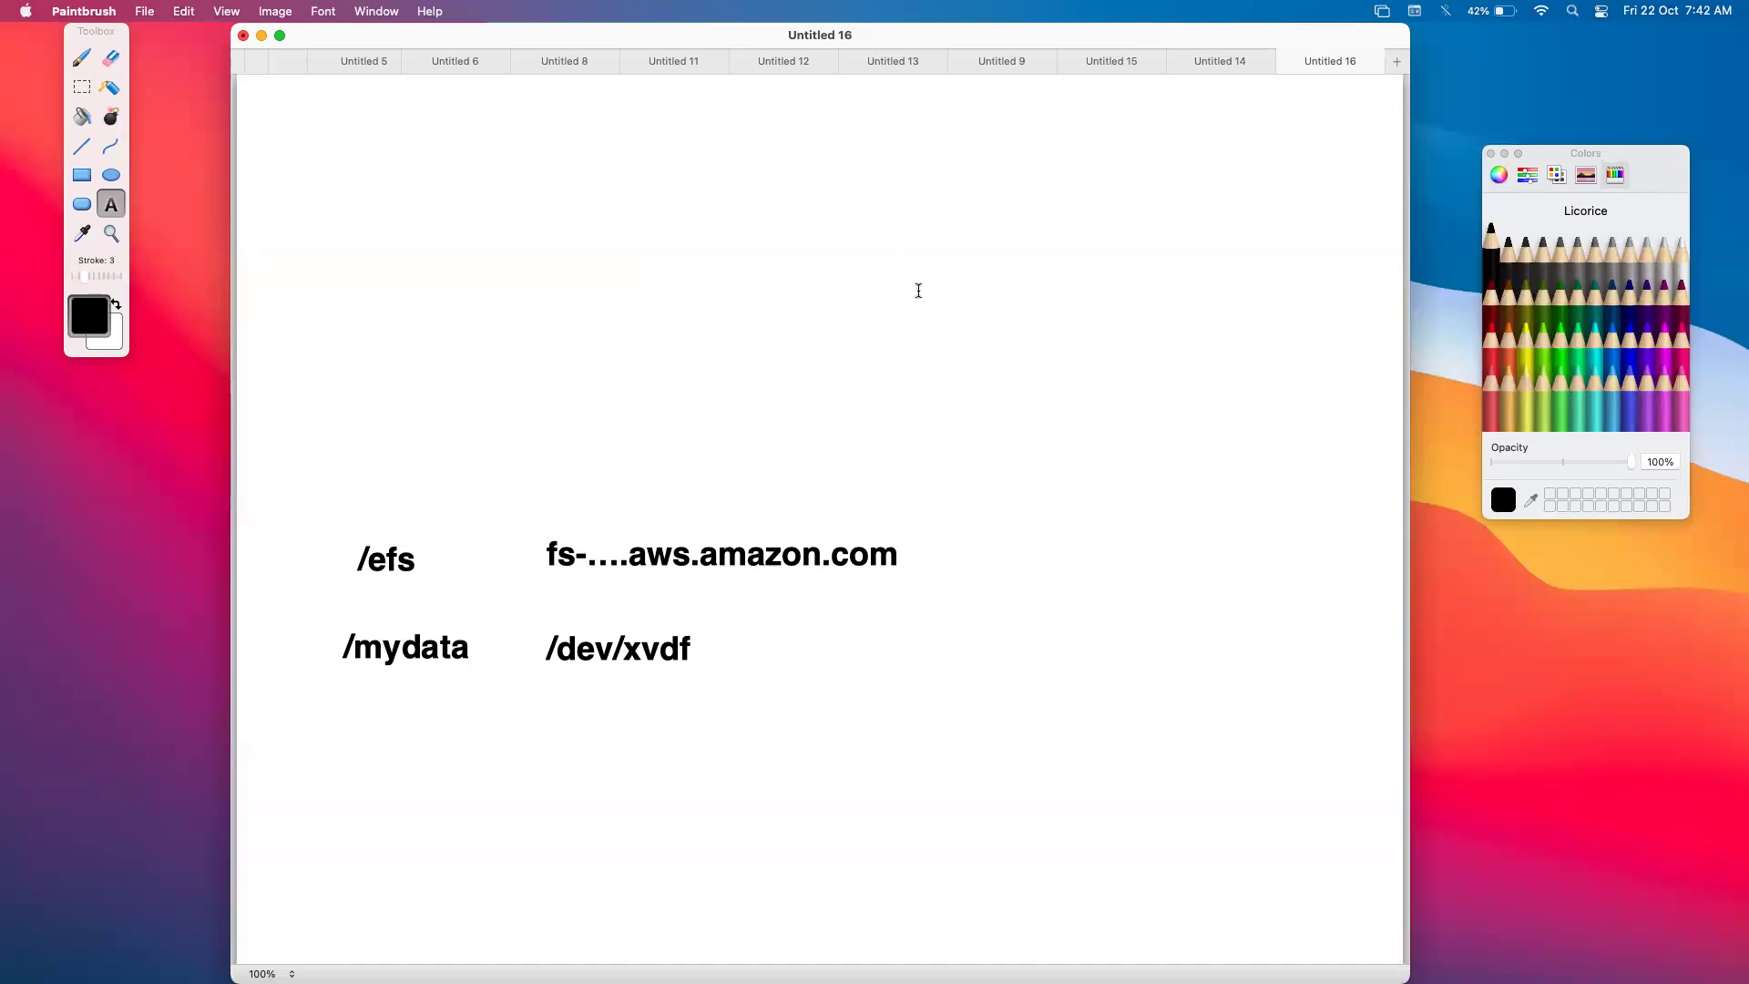
# Place the heading text "S3" near the top of the canvas.
pyautogui.click(544, 194)
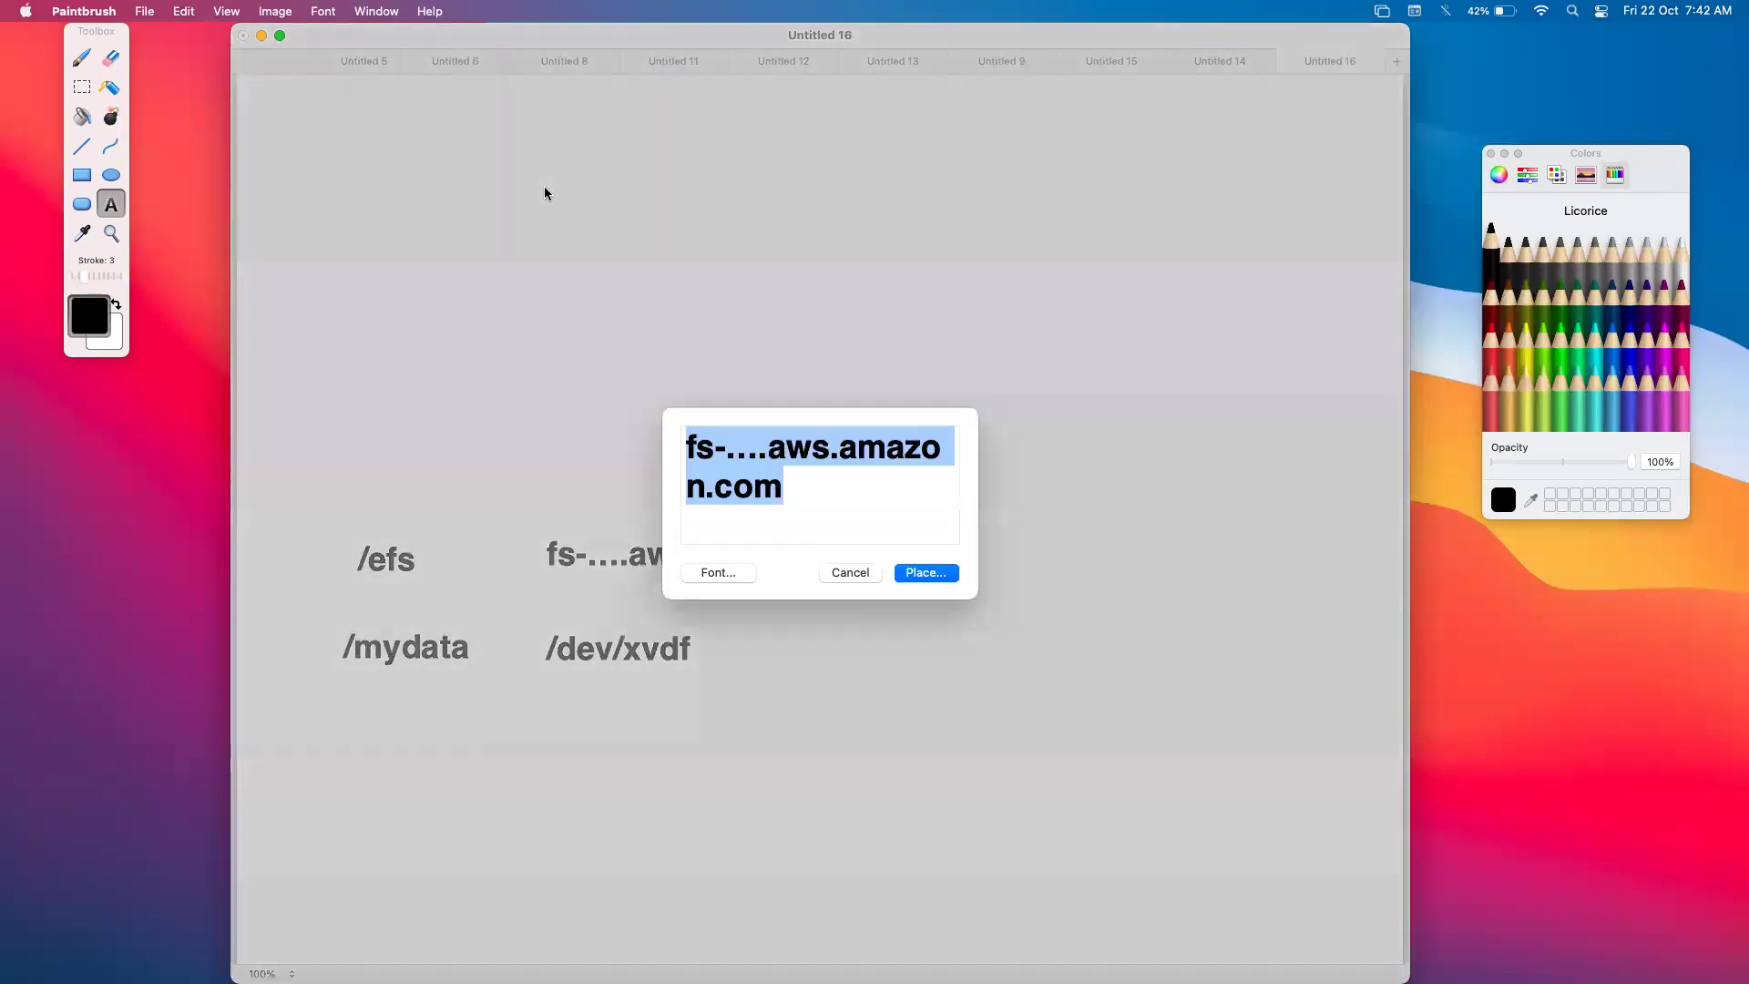
pyautogui.write('S3')
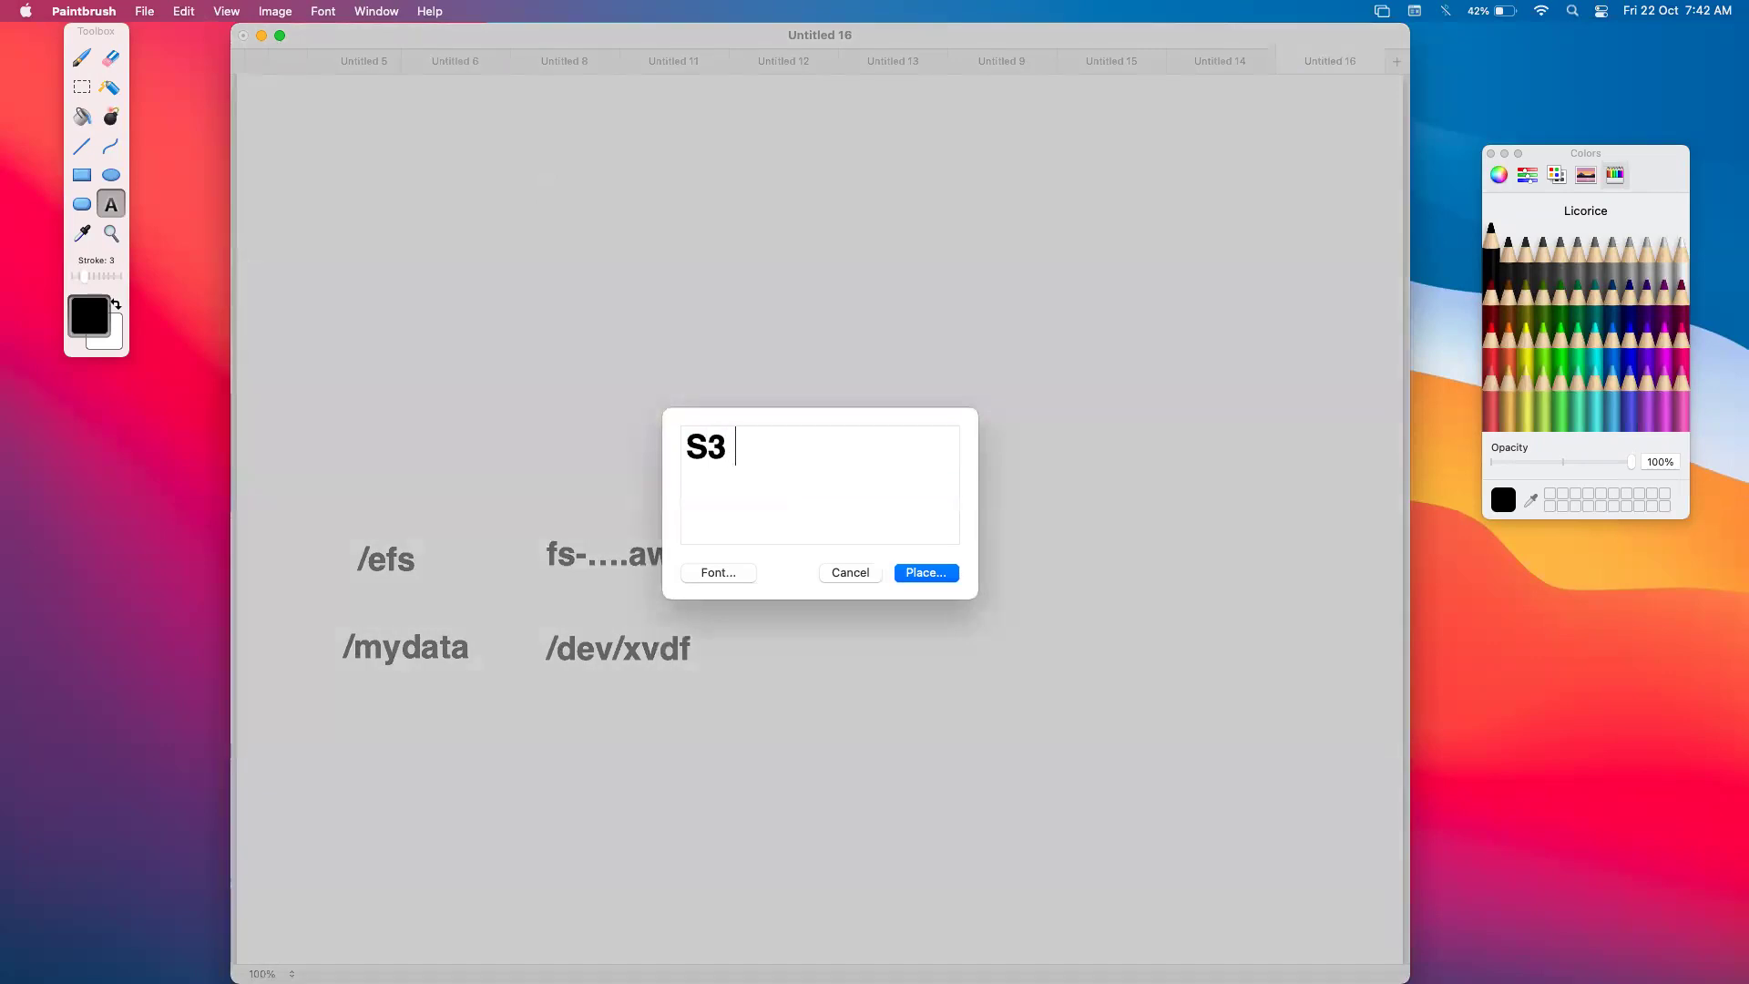
pyautogui.click(921, 577)
# Place a text block under the "S3" heading with "> Buckets" and "> Objects", separated by a blank line.
pyautogui.click(573, 208)
pyautogui.write('> Buckets')
pyautogui.press('Return')
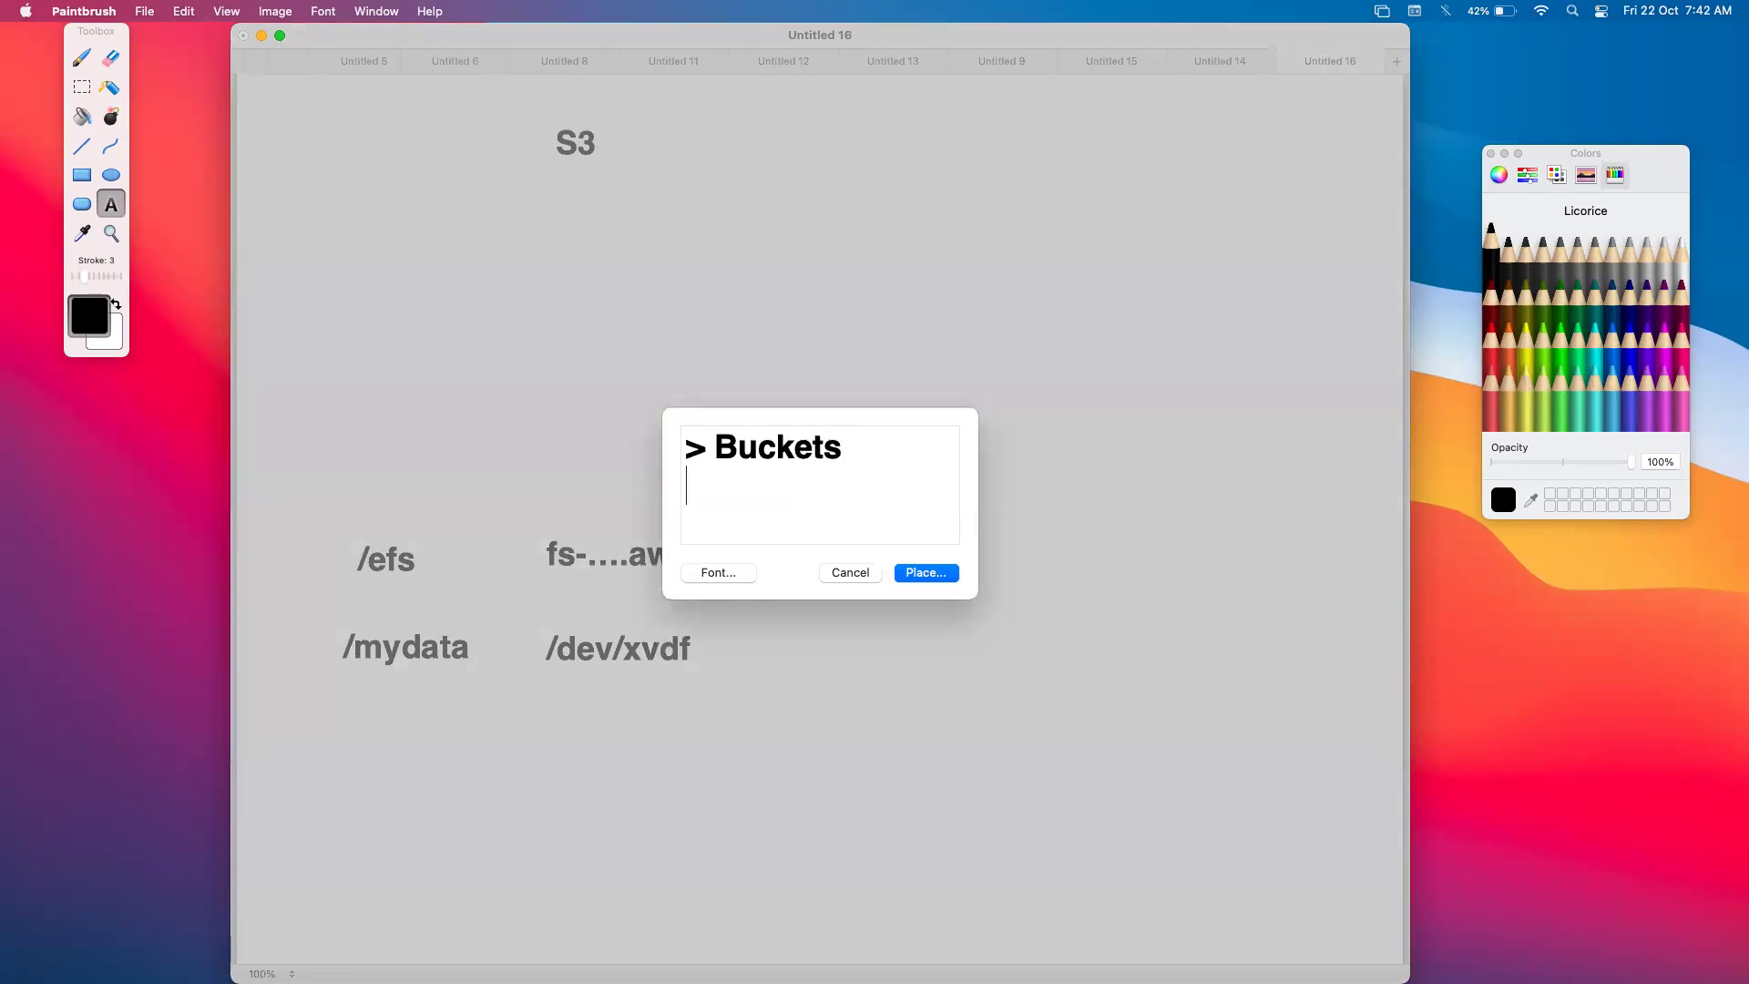
pyautogui.write('> Objects')
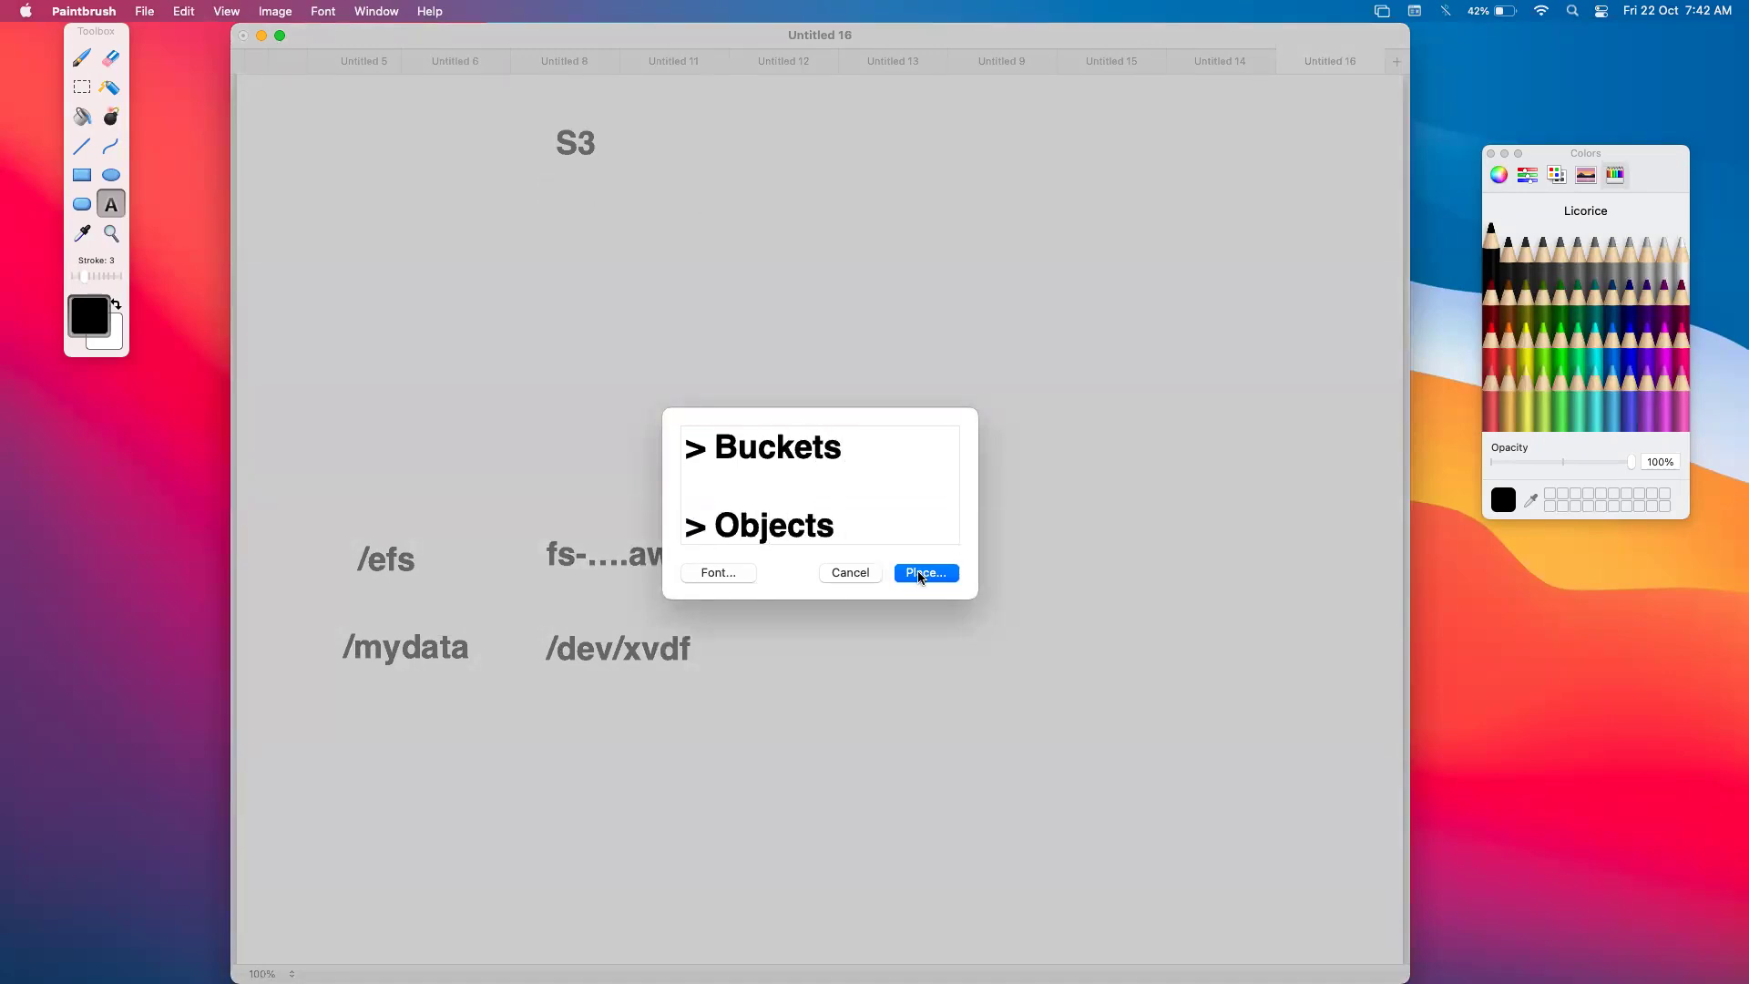
pyautogui.press('Return')
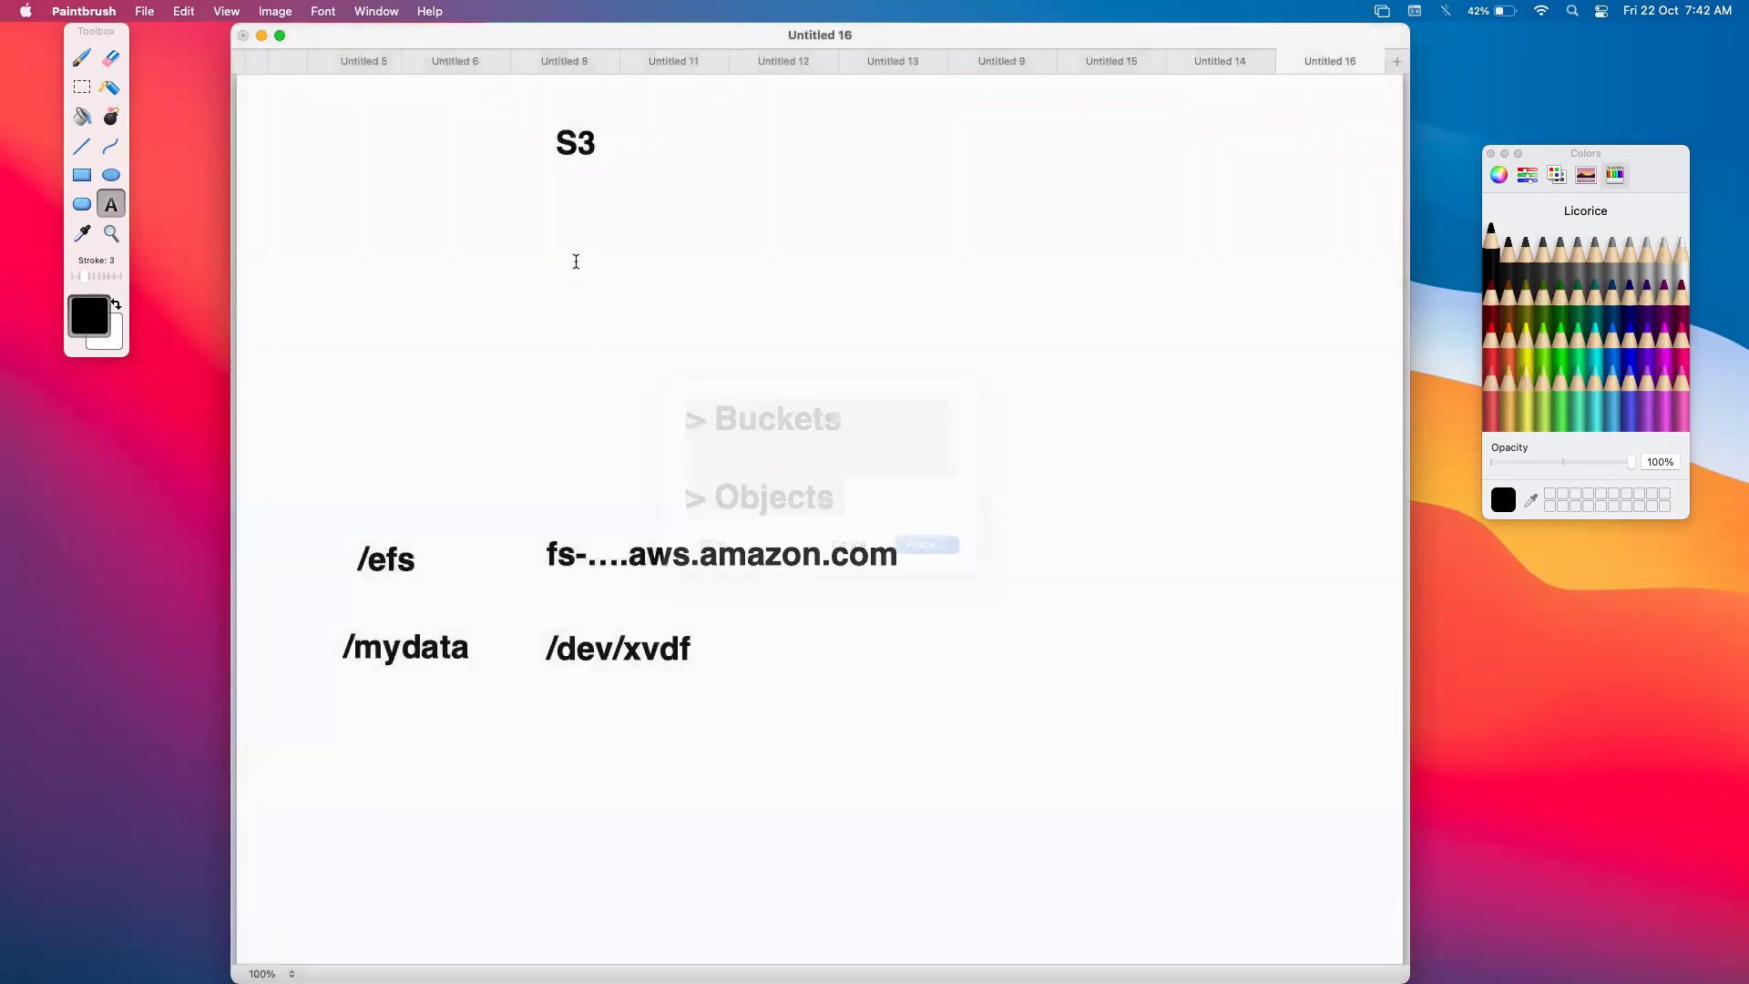
pyautogui.click(579, 298)
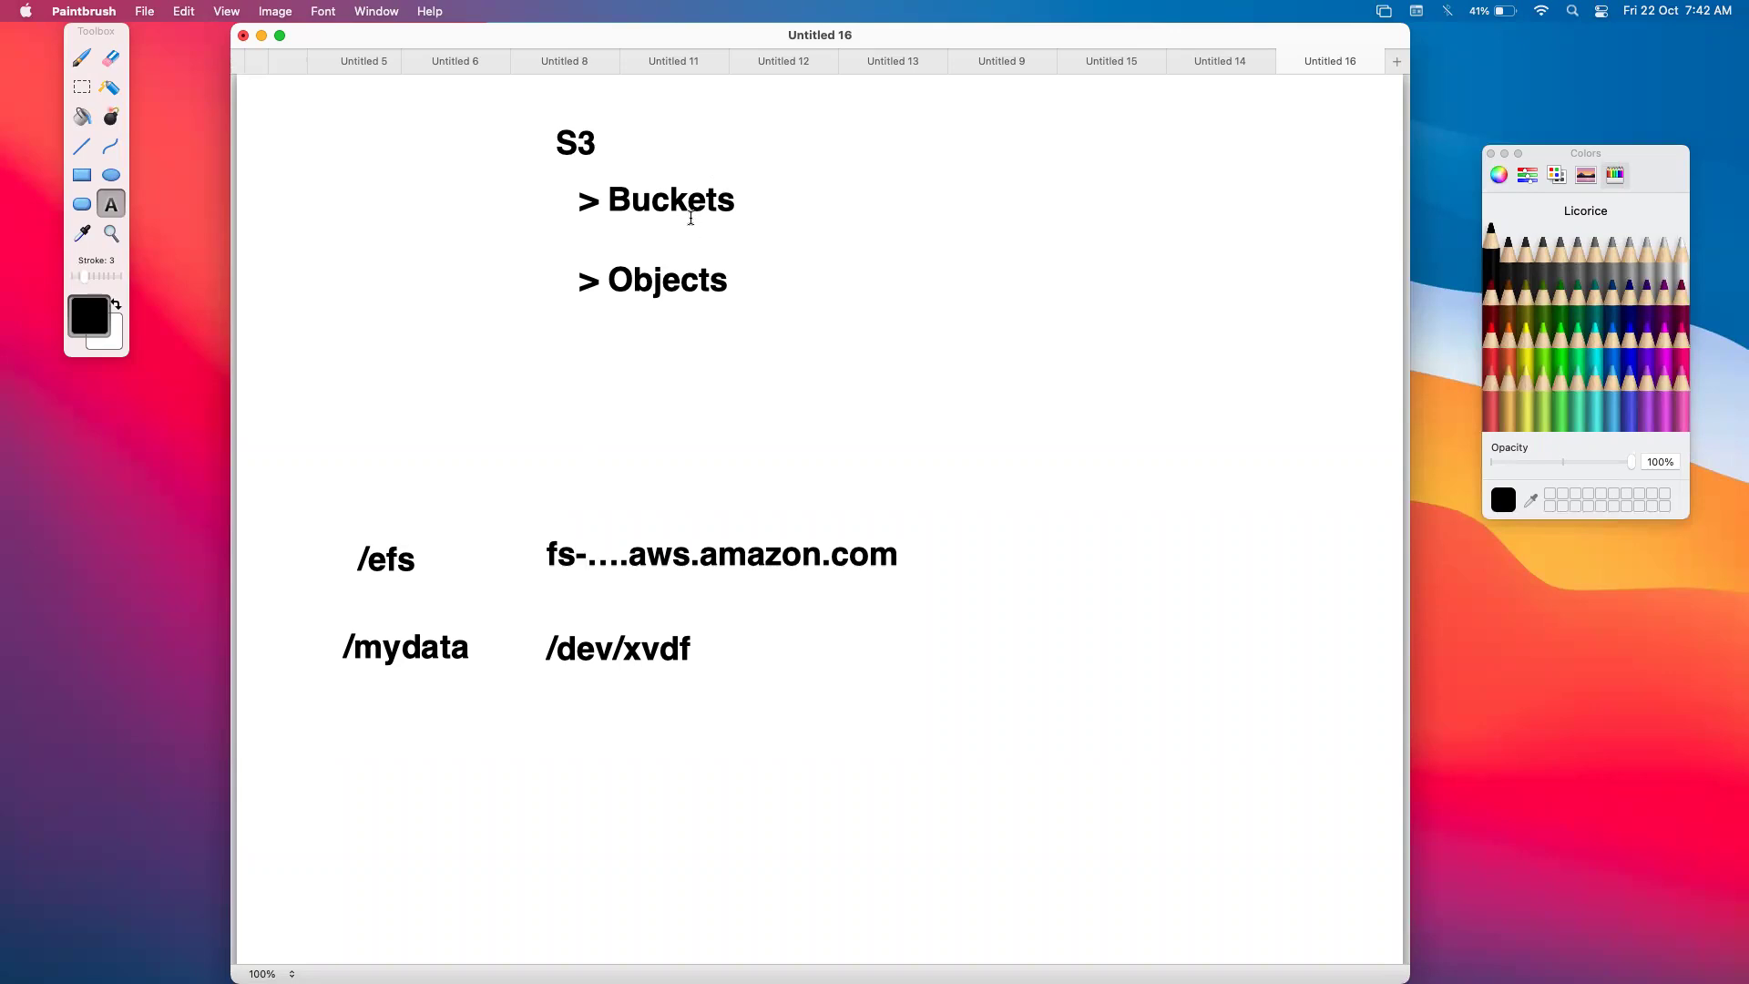
# Place the text "- Region Specific" right after "> Buckets" on the same line.
pyautogui.click(760, 213)
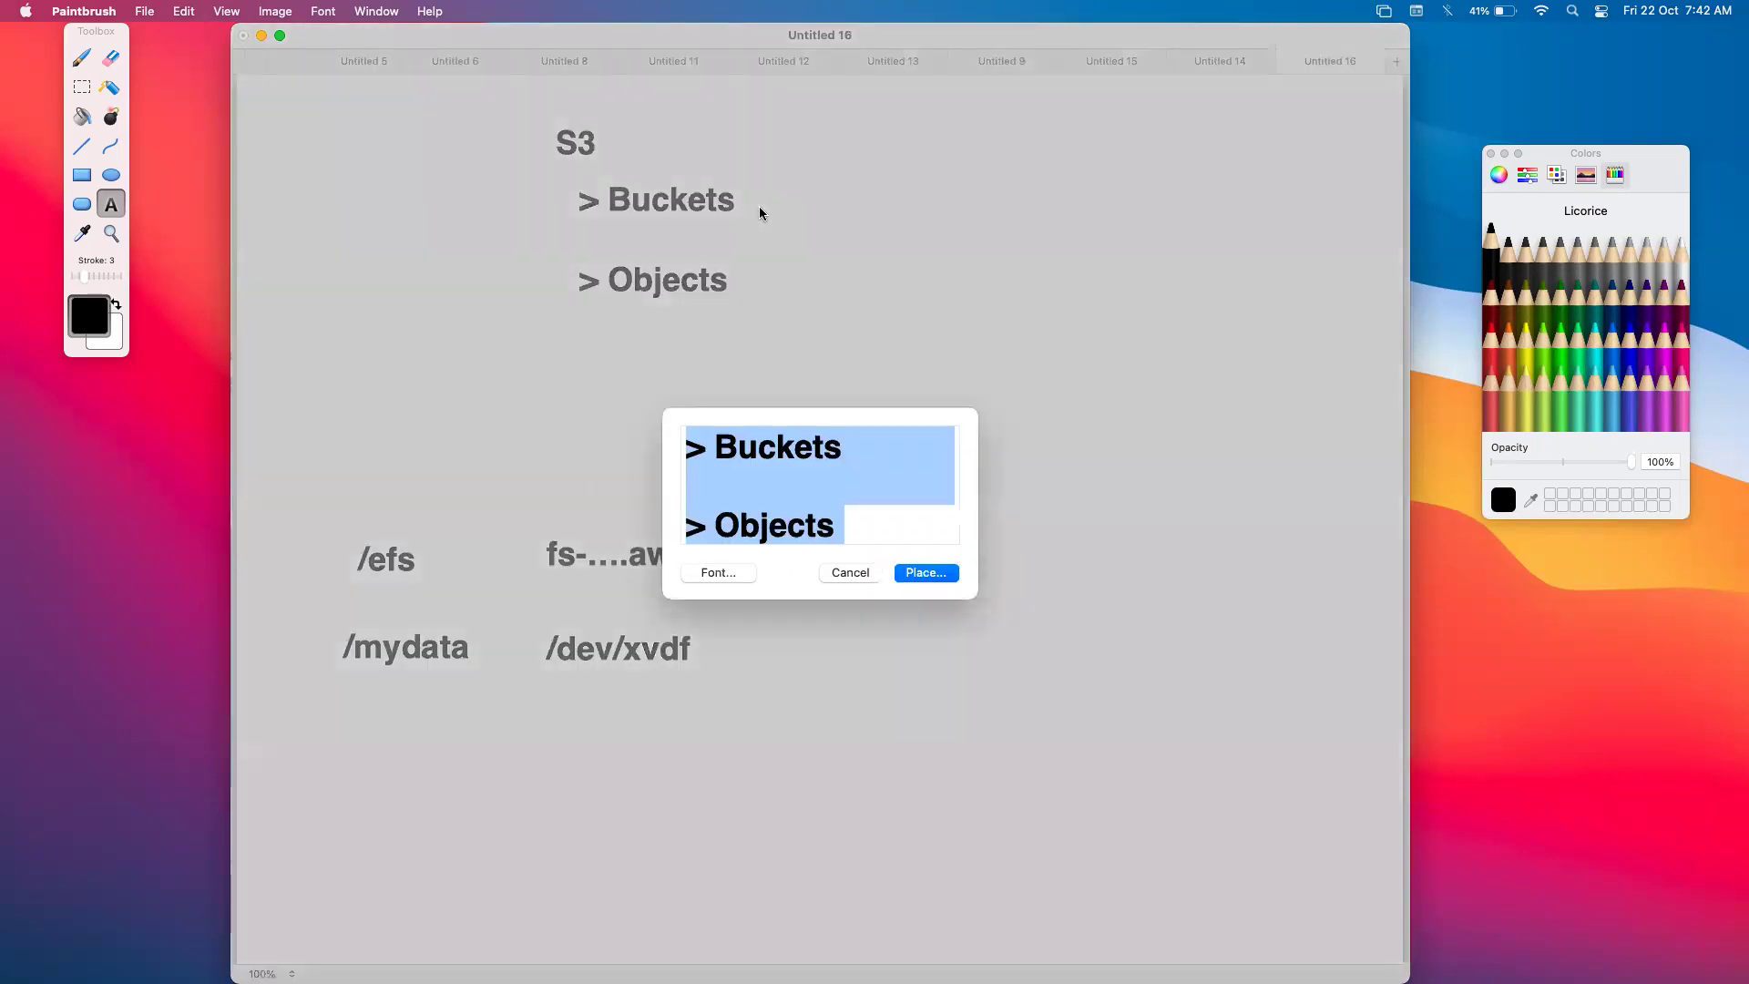
pyautogui.write('- Regio')
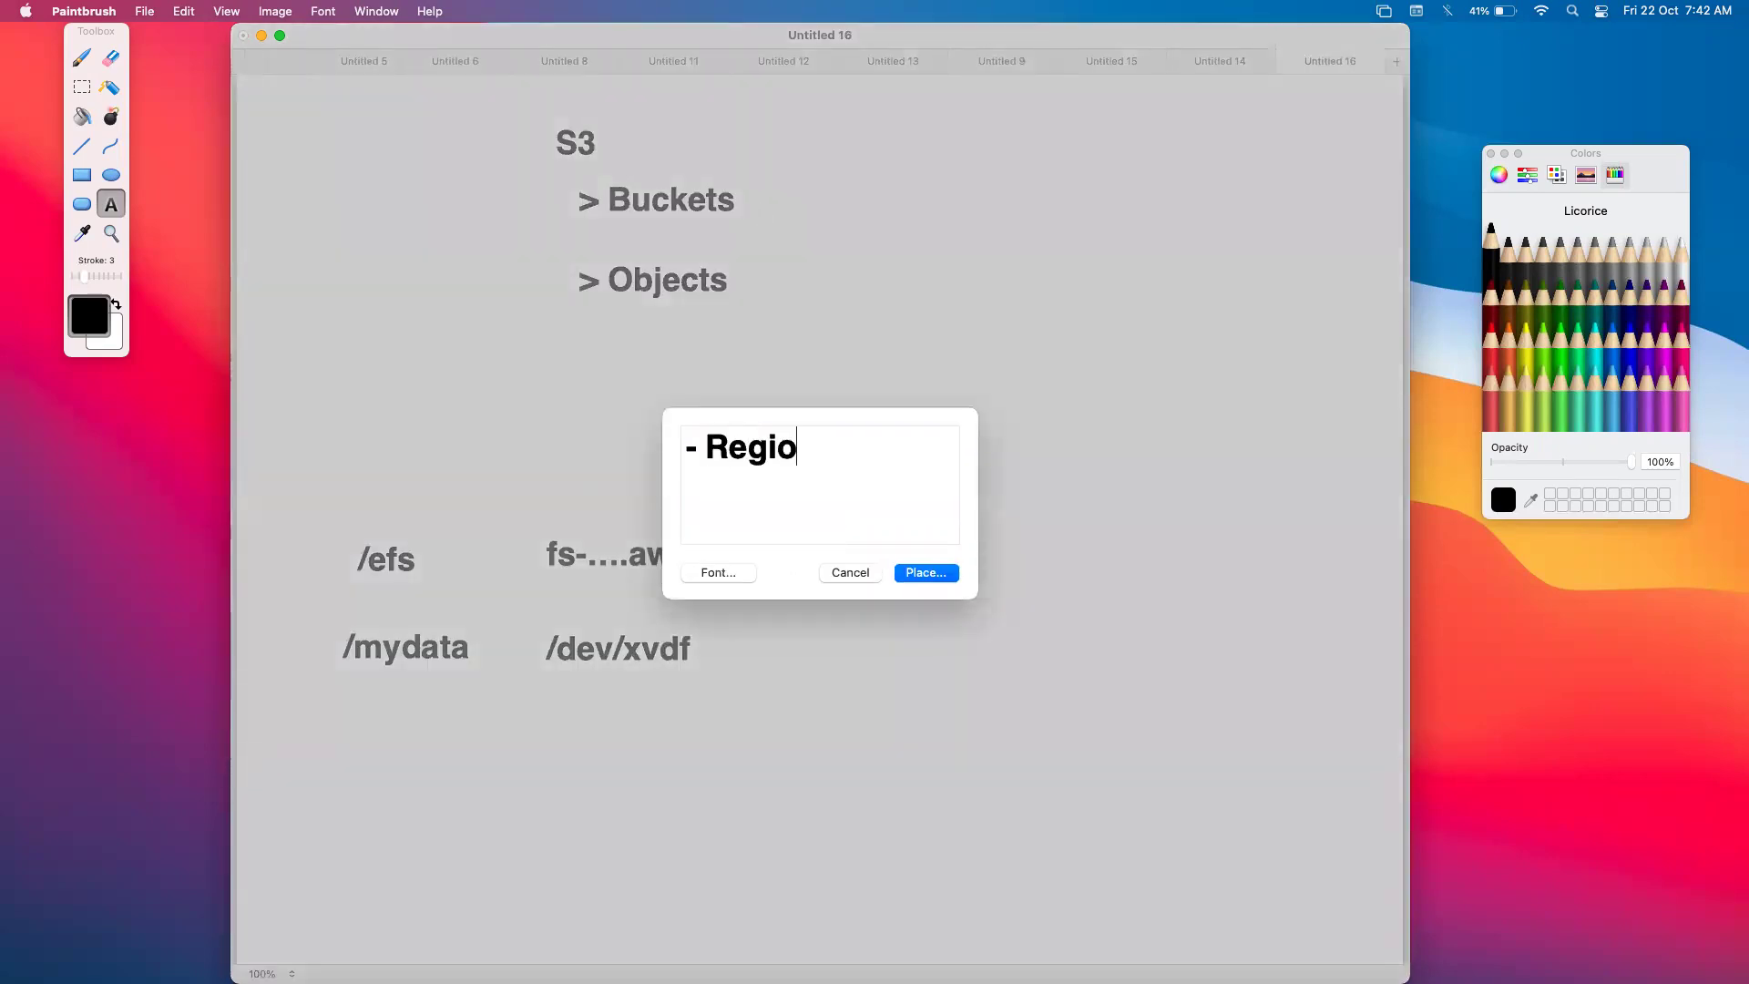
pyautogui.write('n Specific')
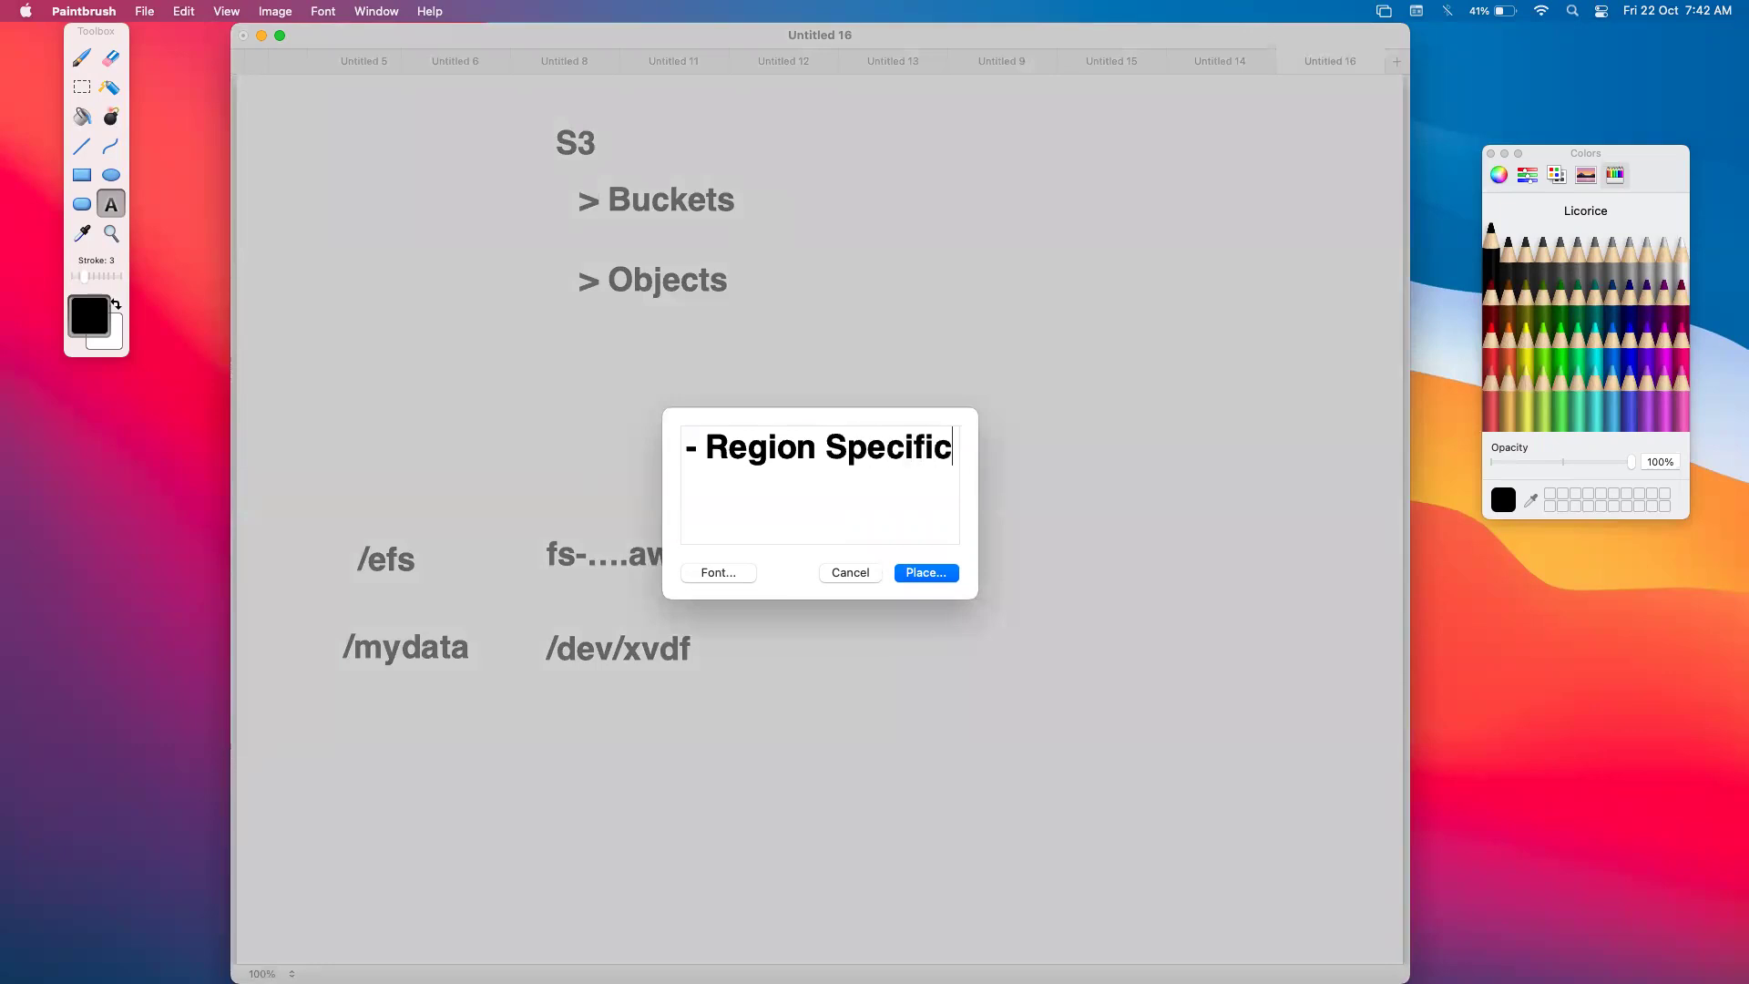
pyautogui.click(927, 572)
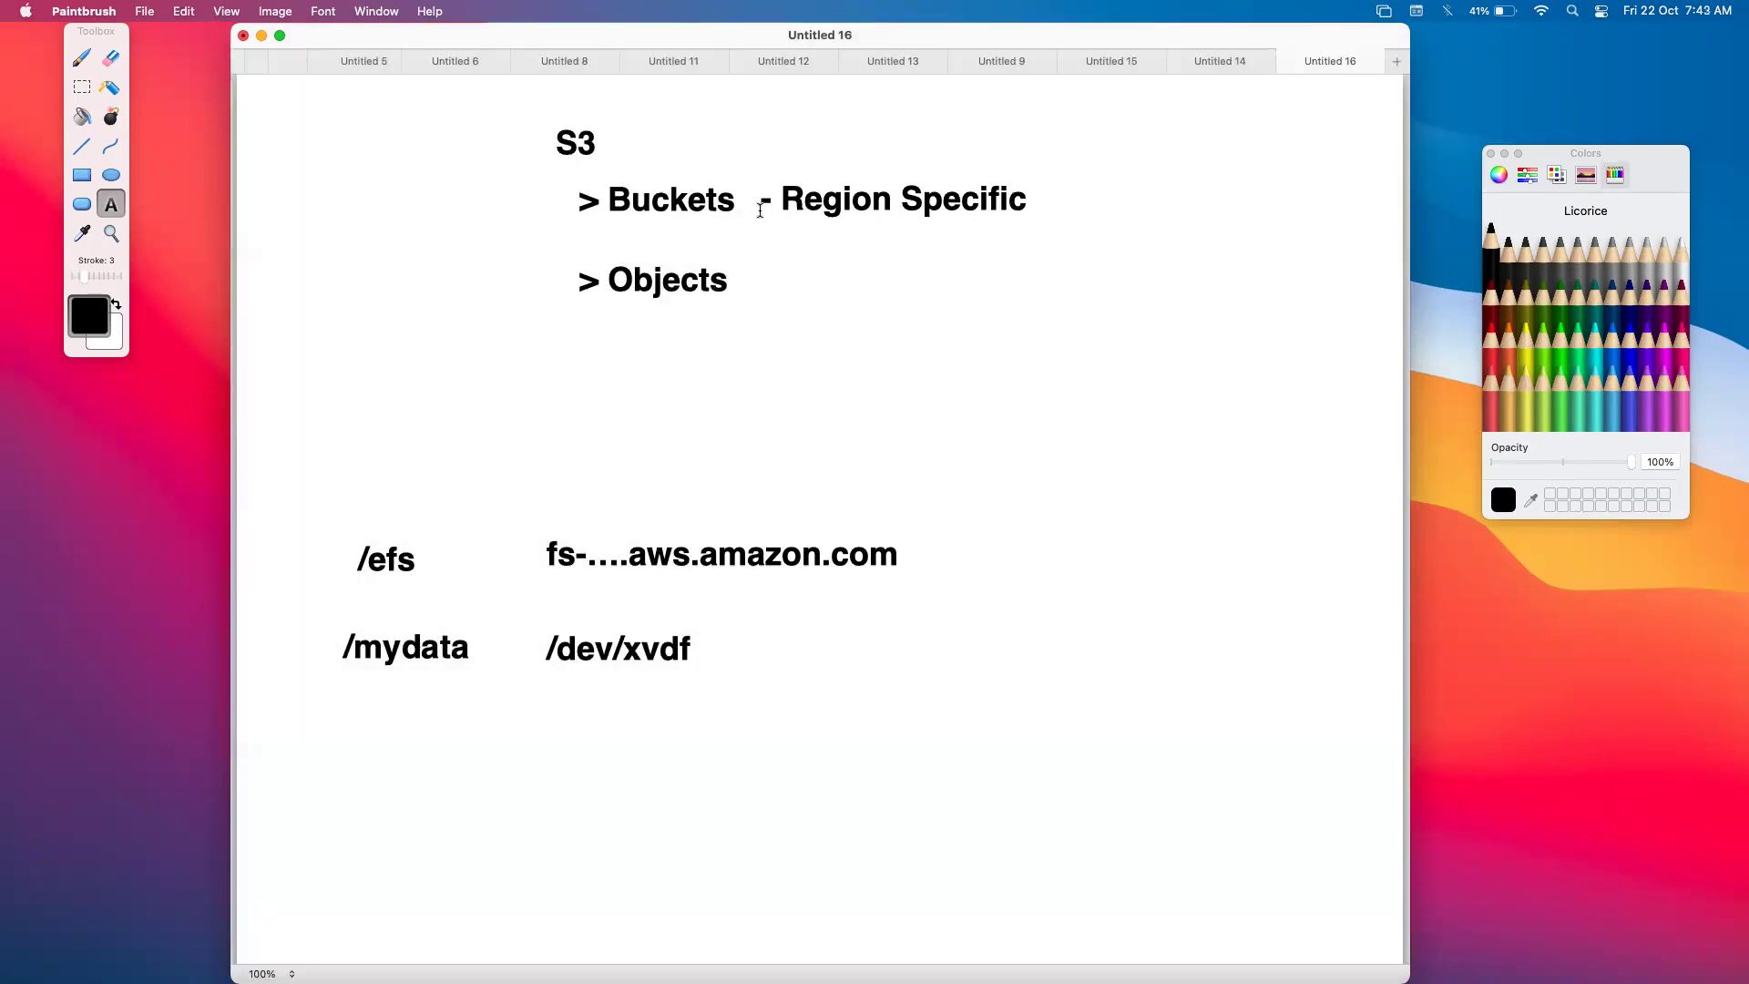
pyautogui.click(761, 207)
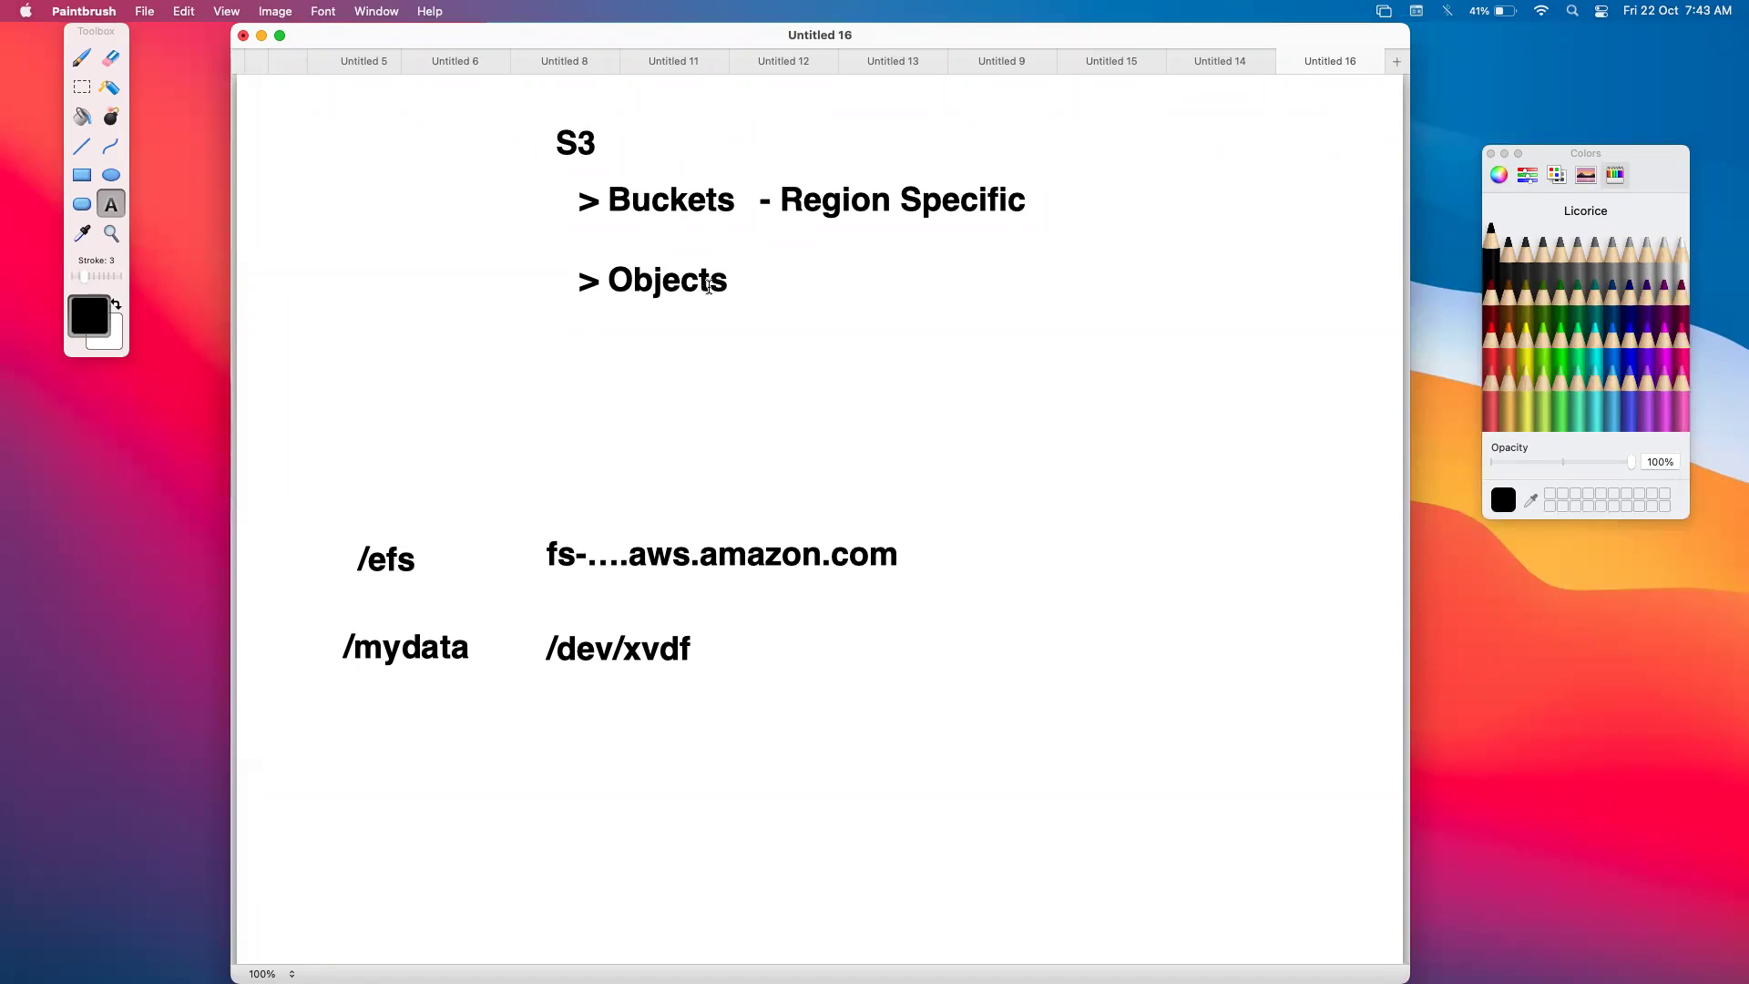
# Place the text "- Files" right after "> Objects", aligned under "- Region Specific".
pyautogui.click(878, 289)
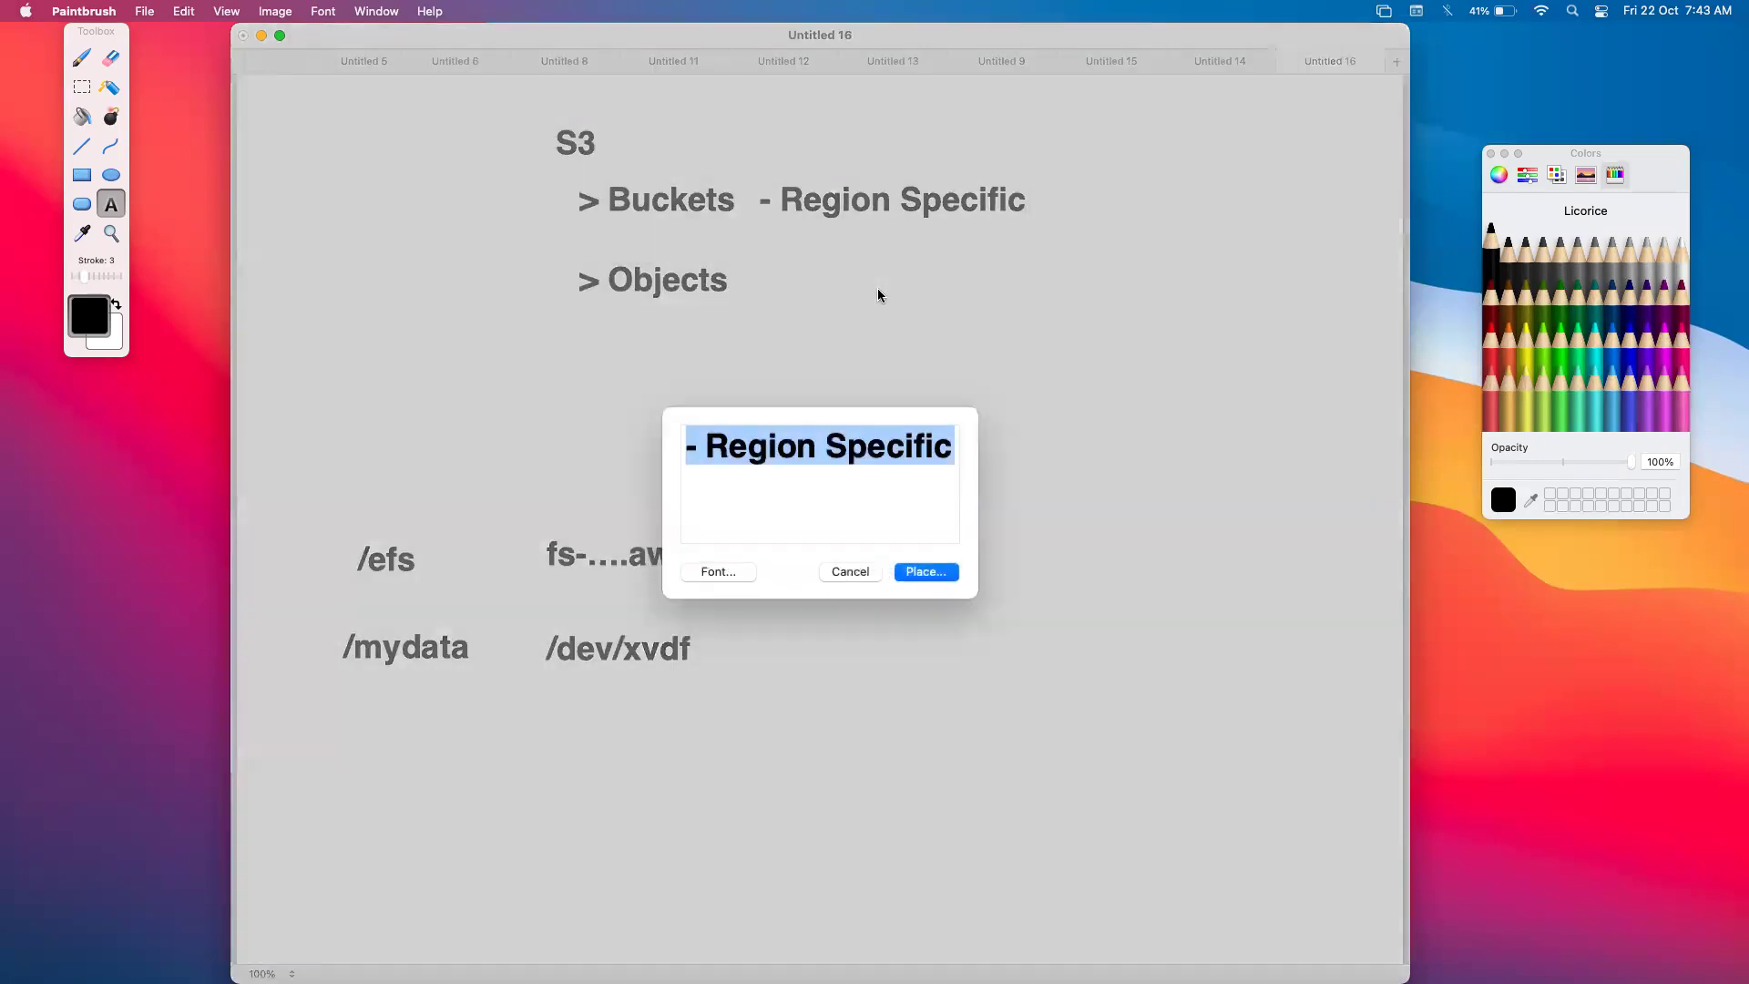
pyautogui.press('Right')
pyautogui.hotkey('alt', 'shift', 'Left')
pyautogui.hotkey('alt', 'shift', 'Left')
pyautogui.write('Files')
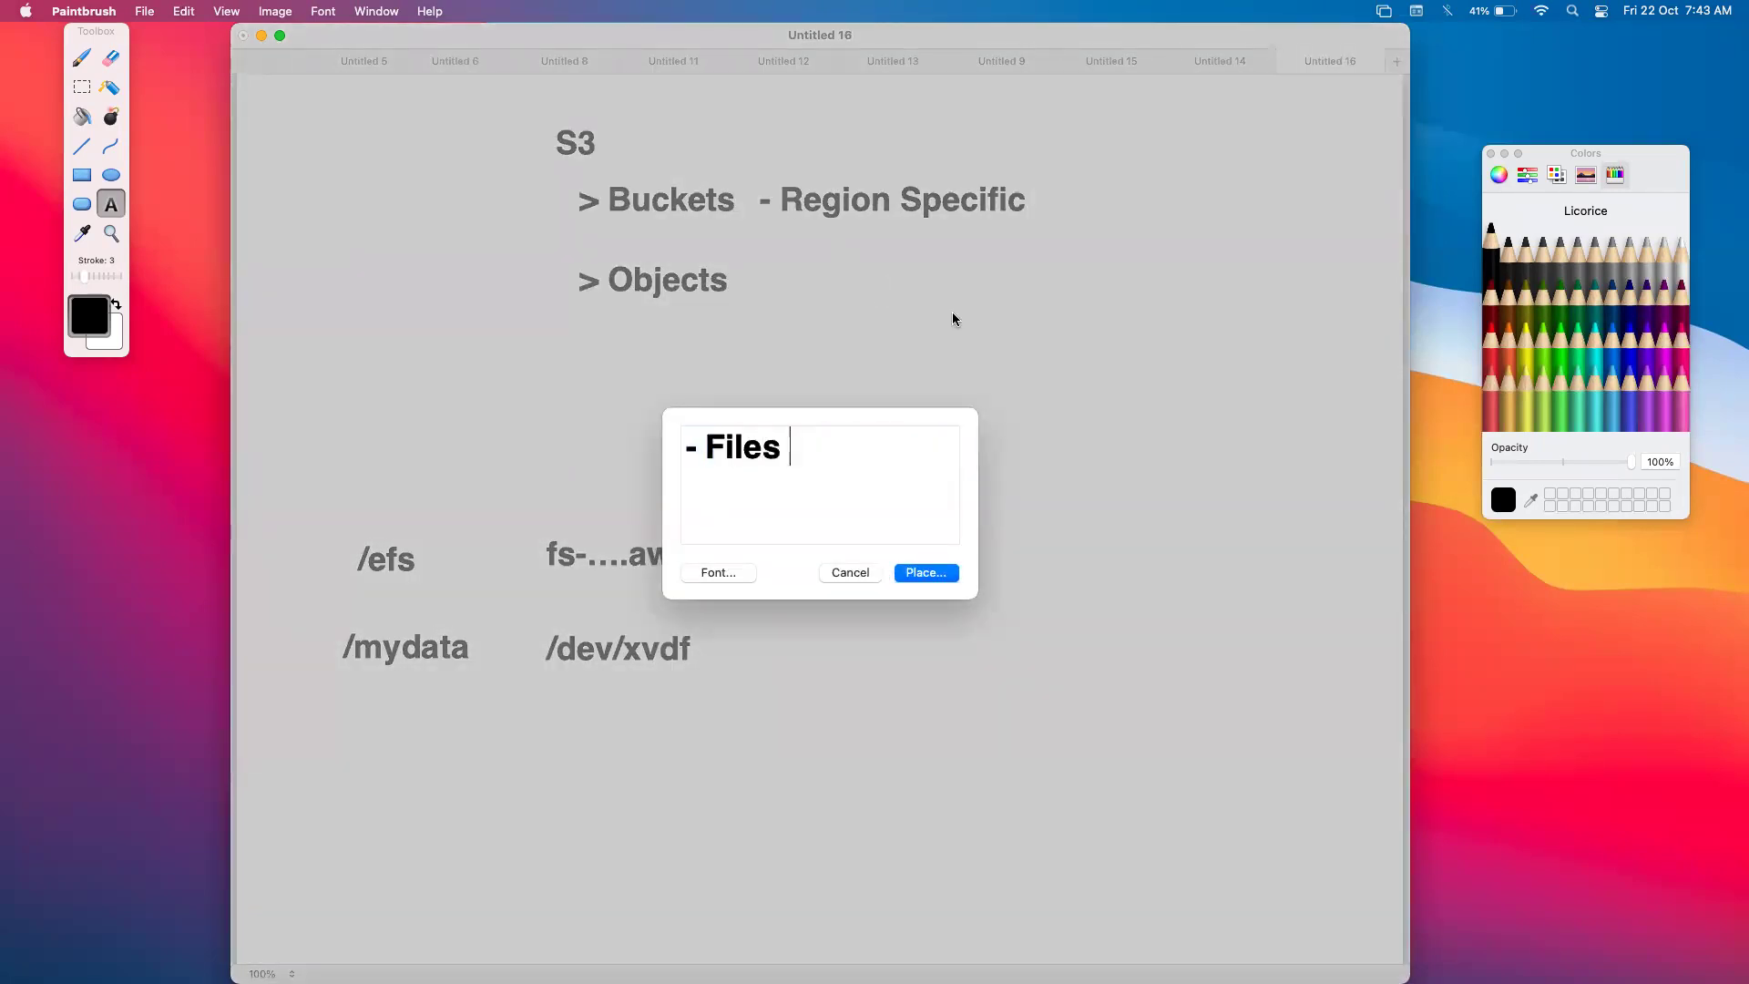
pyautogui.click(911, 576)
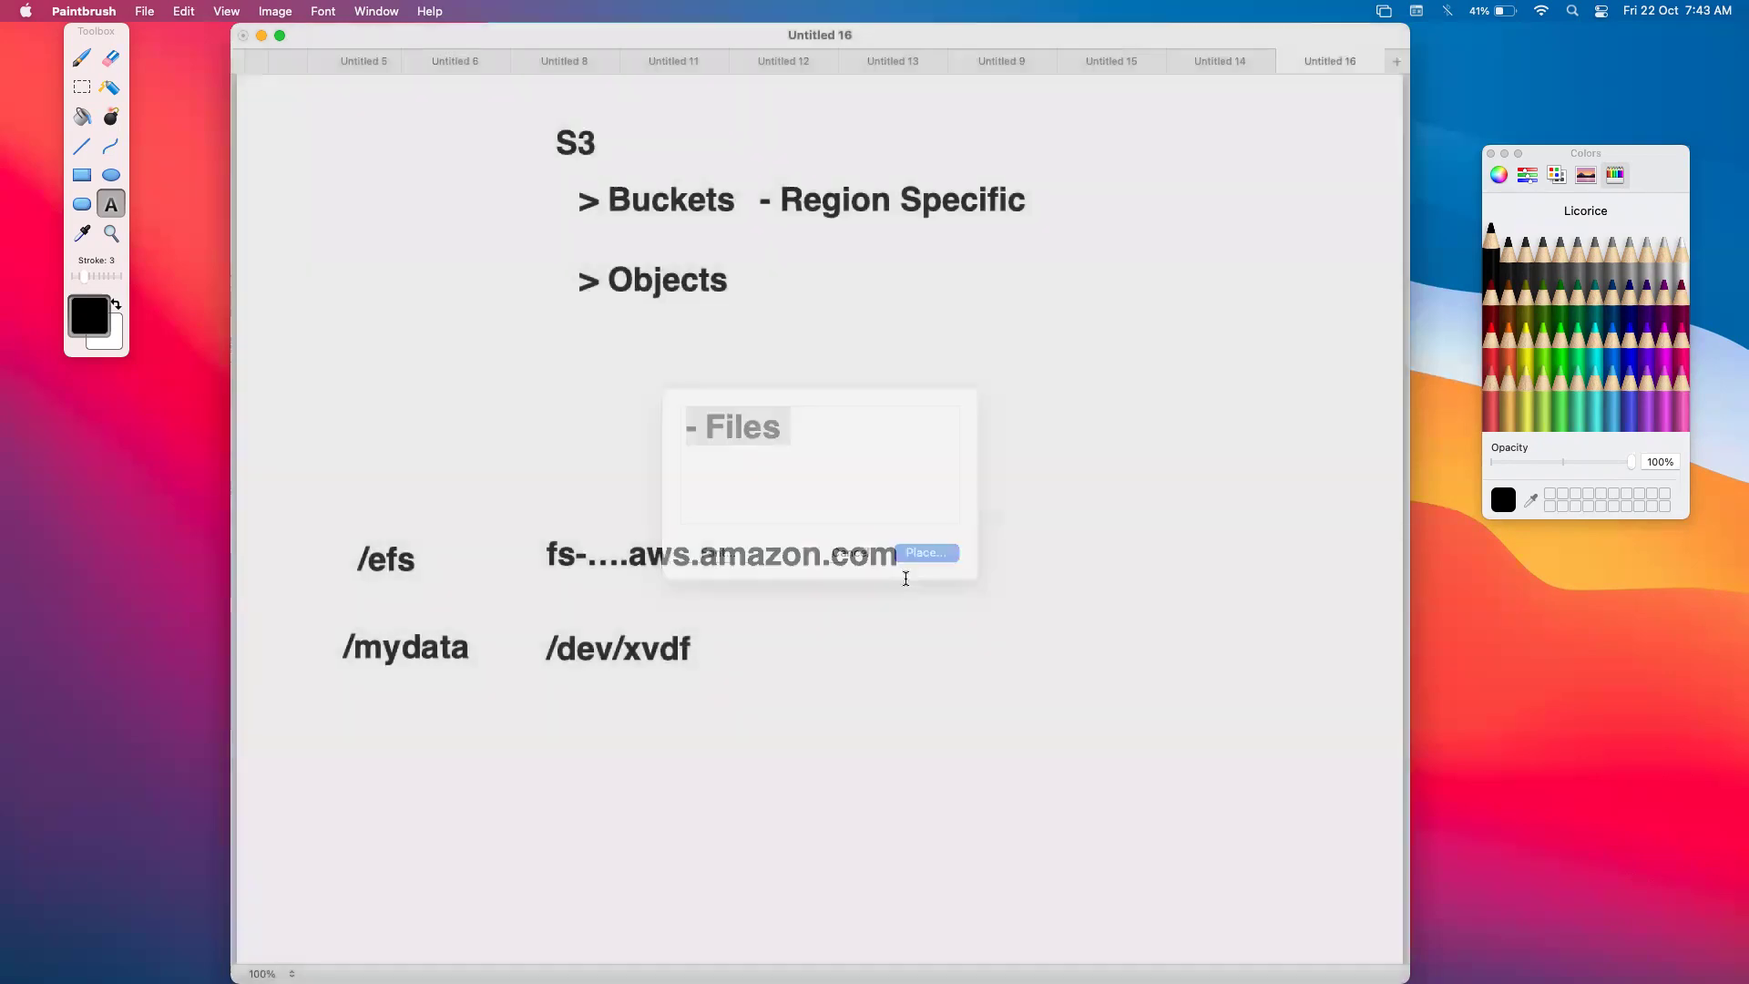
pyautogui.moveTo(764, 288); pyautogui.dragTo(760, 298)
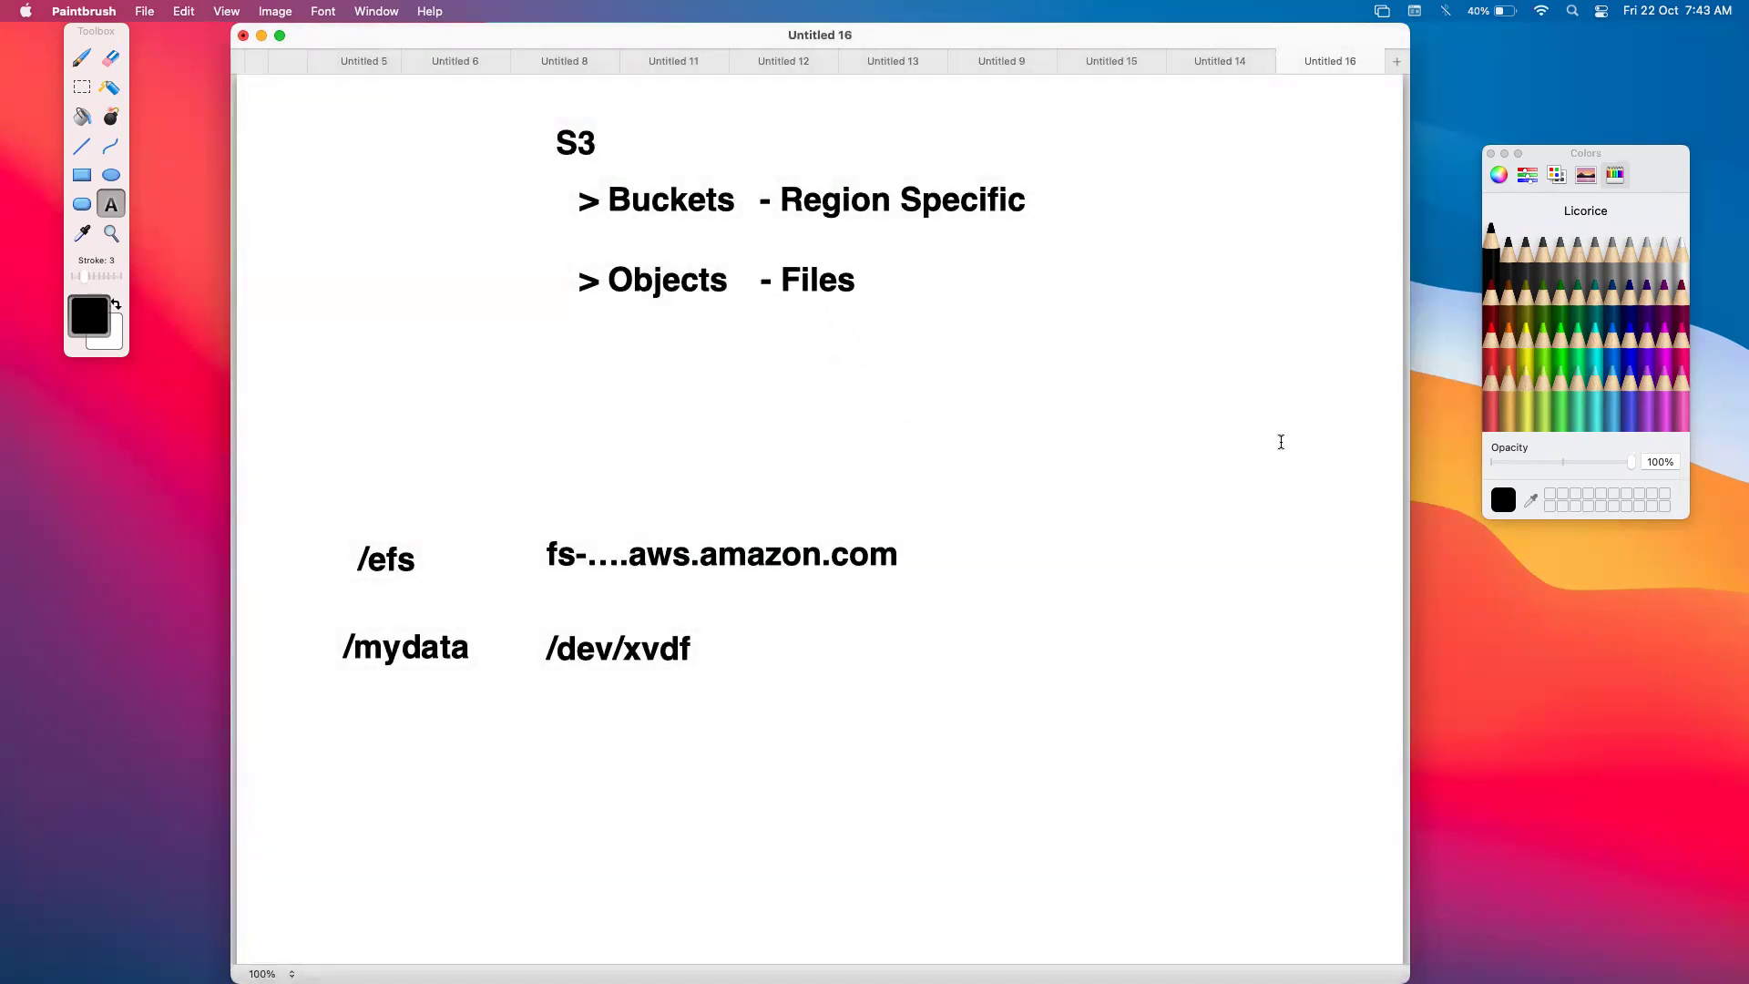
# Switch to the AWS console in Chrome, search the services for "s3" and open the S3 service.
pyautogui.hotkey('ctrl', 'Left')
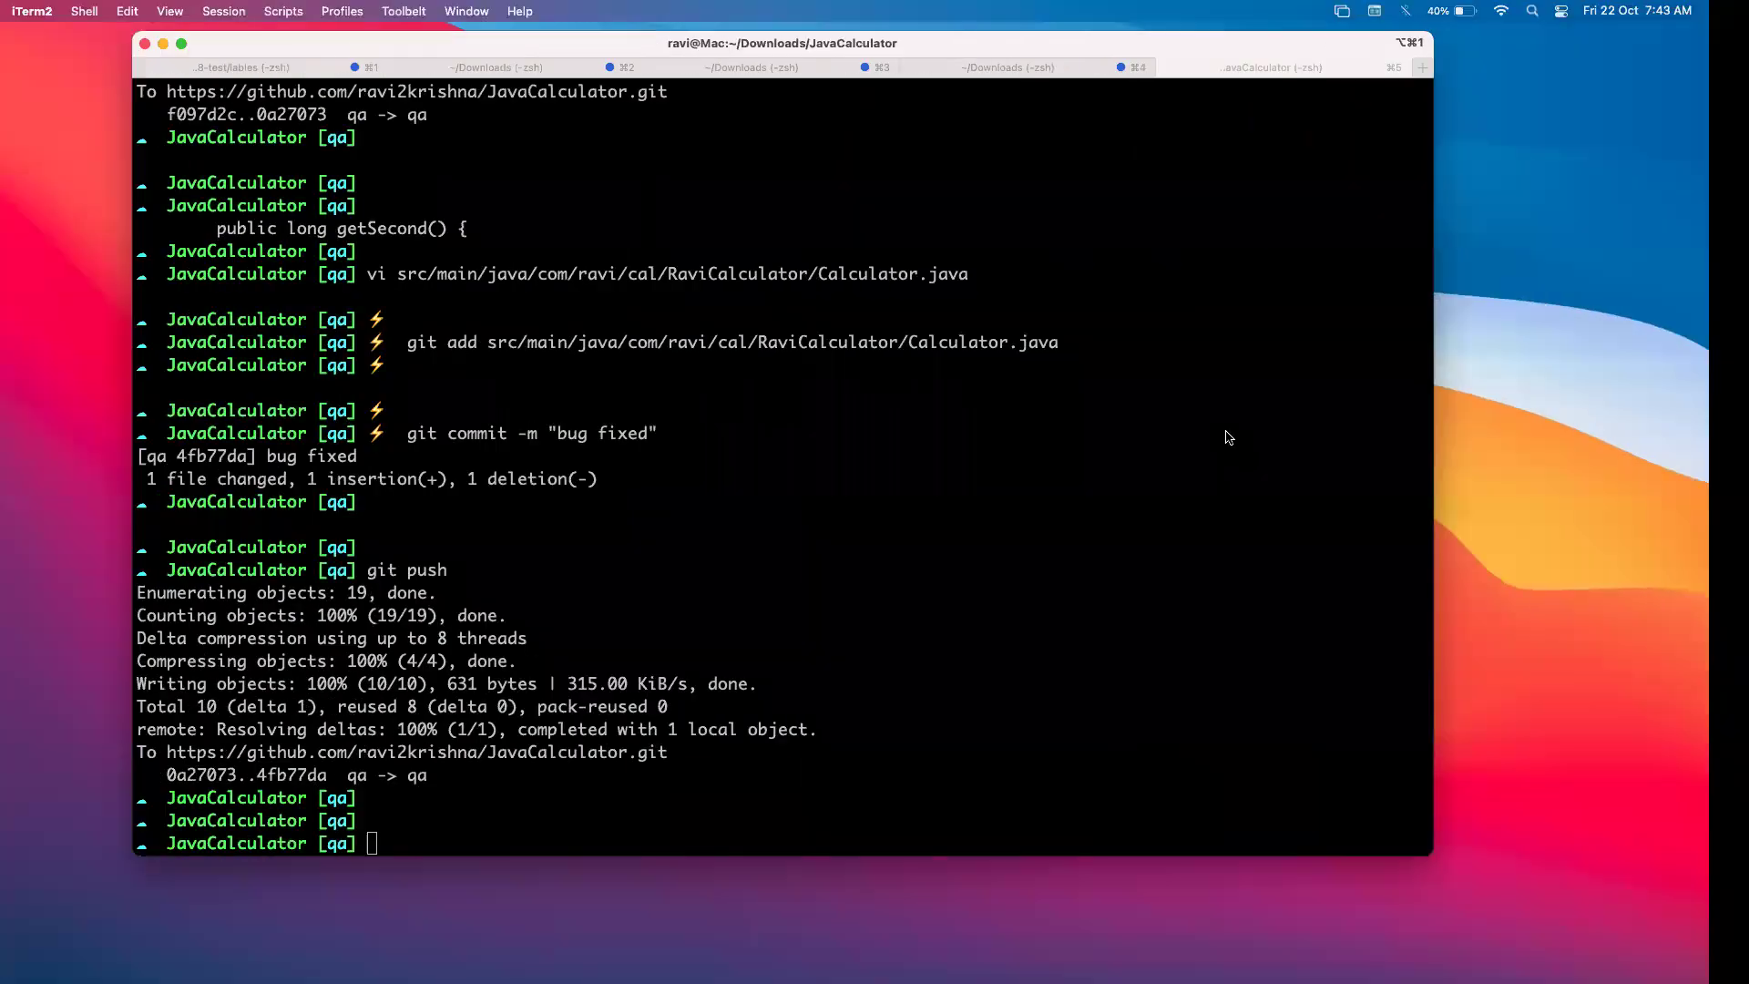
pyautogui.hotkey('ctrl', 'Left')
pyautogui.write('s')
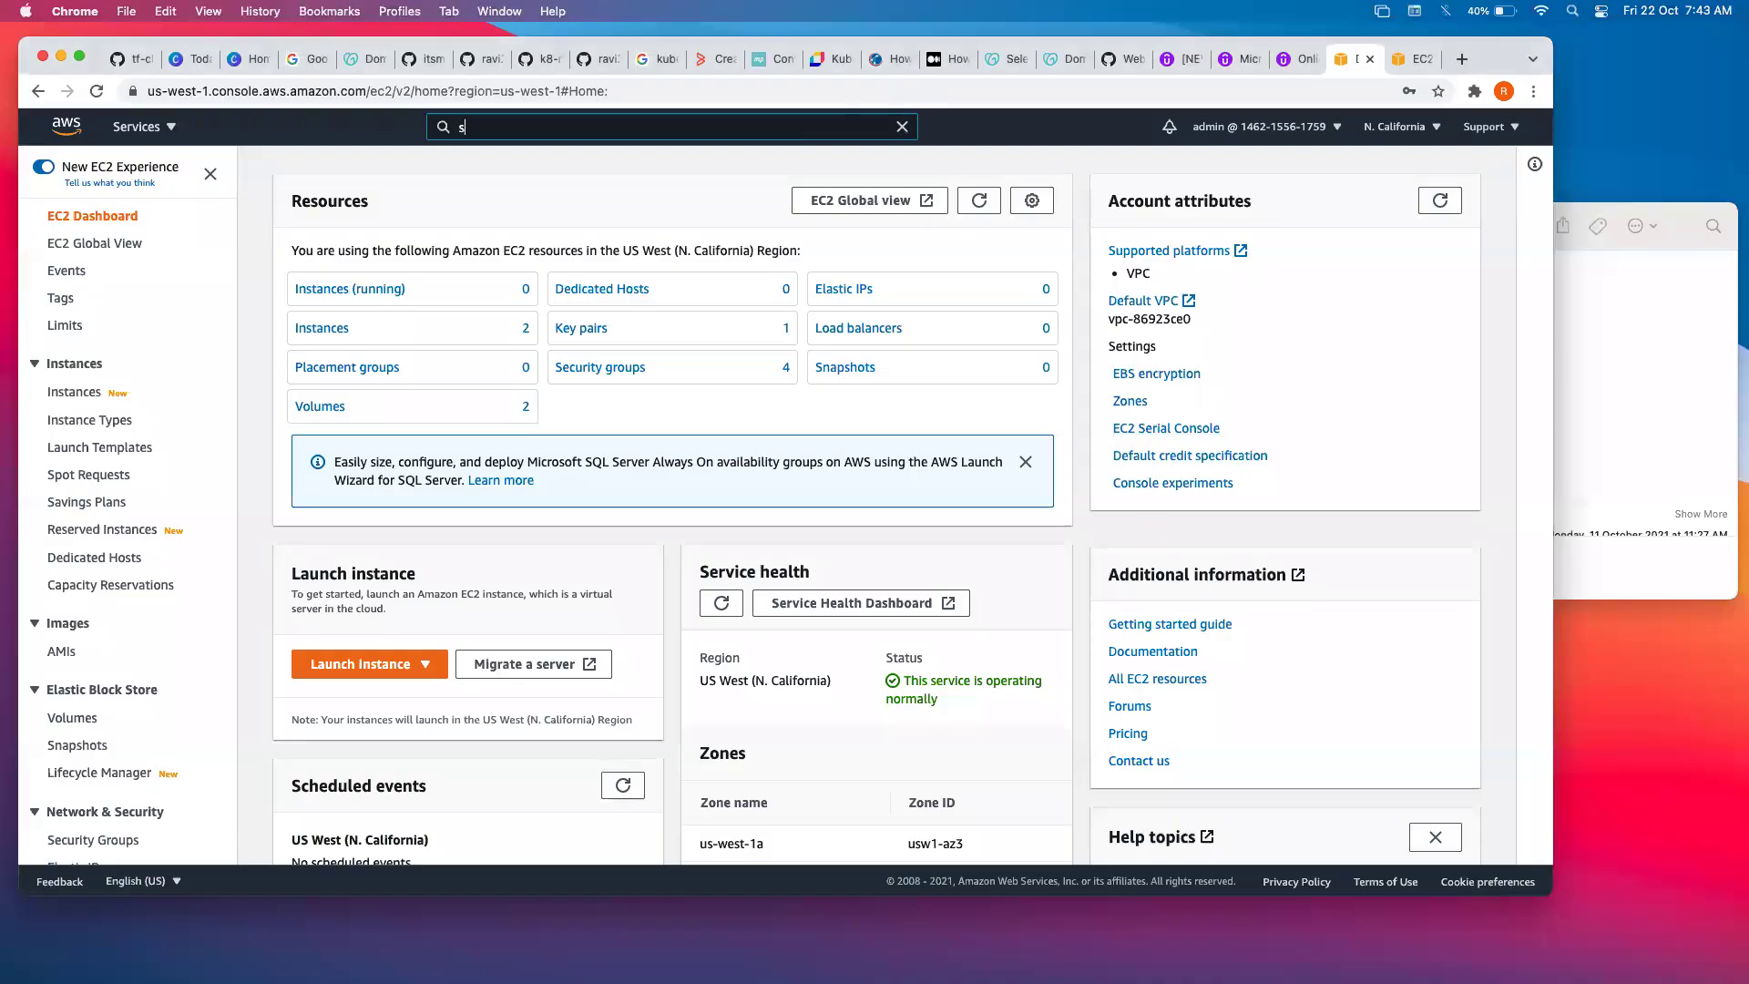
pyautogui.write('3')
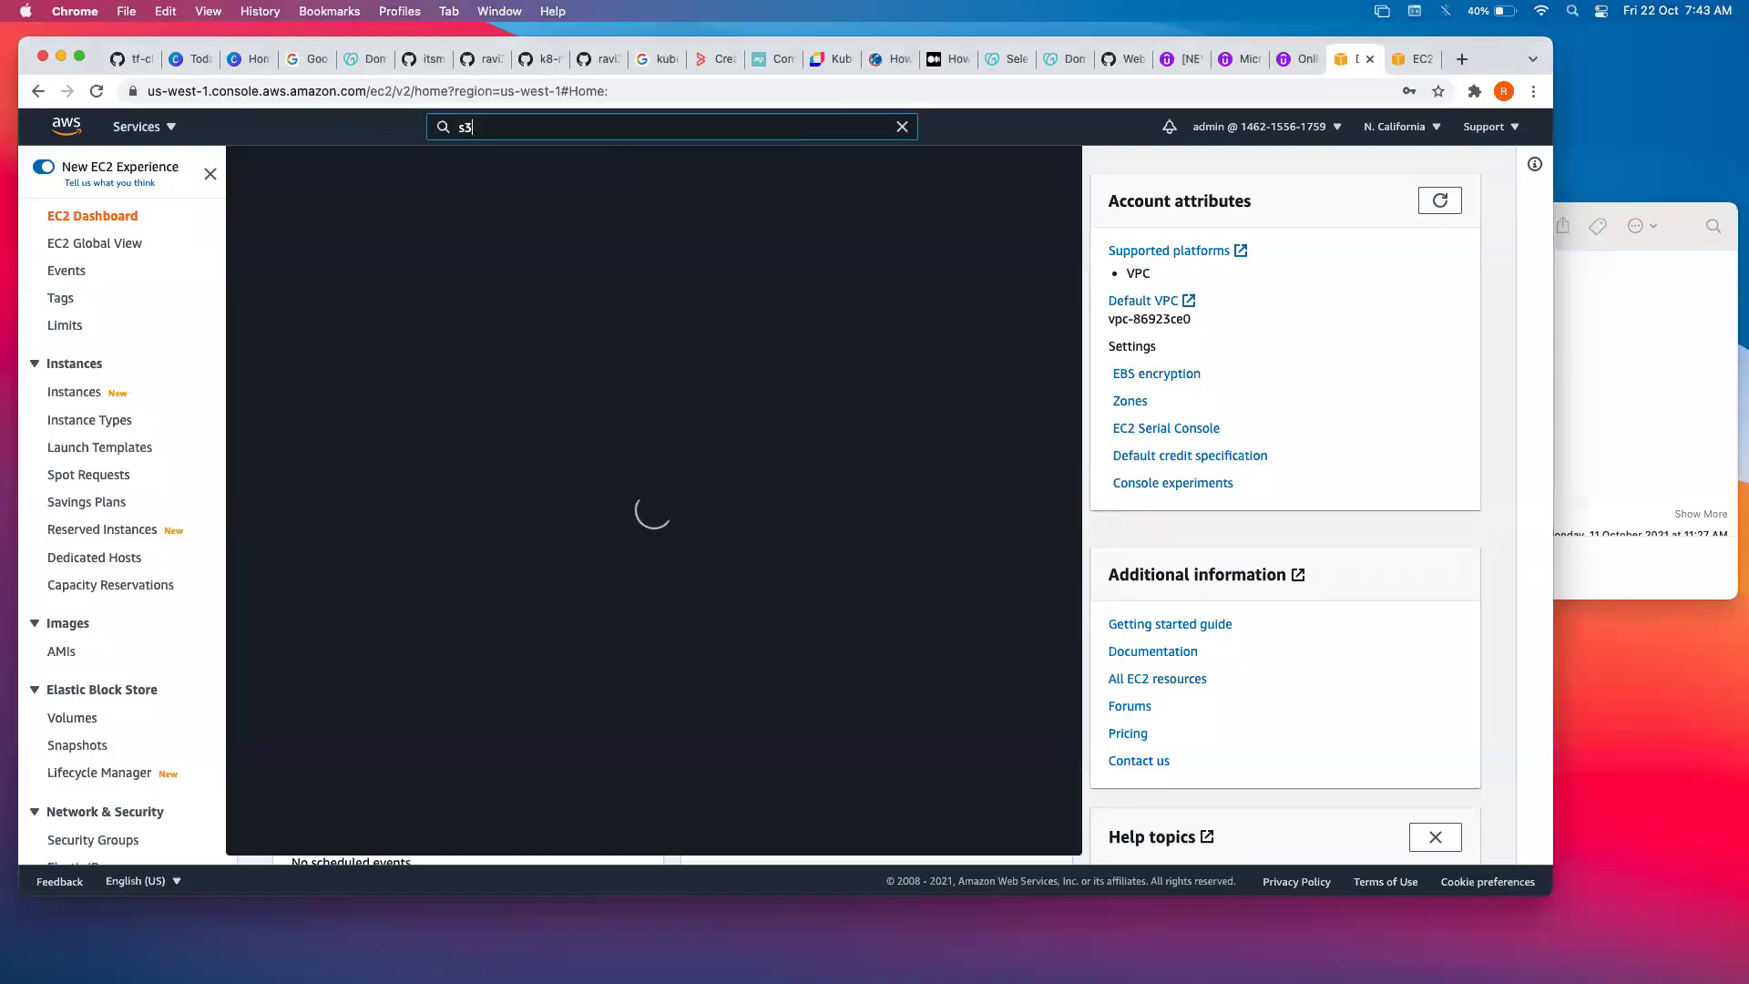
pyautogui.tripleClick(594, 284)
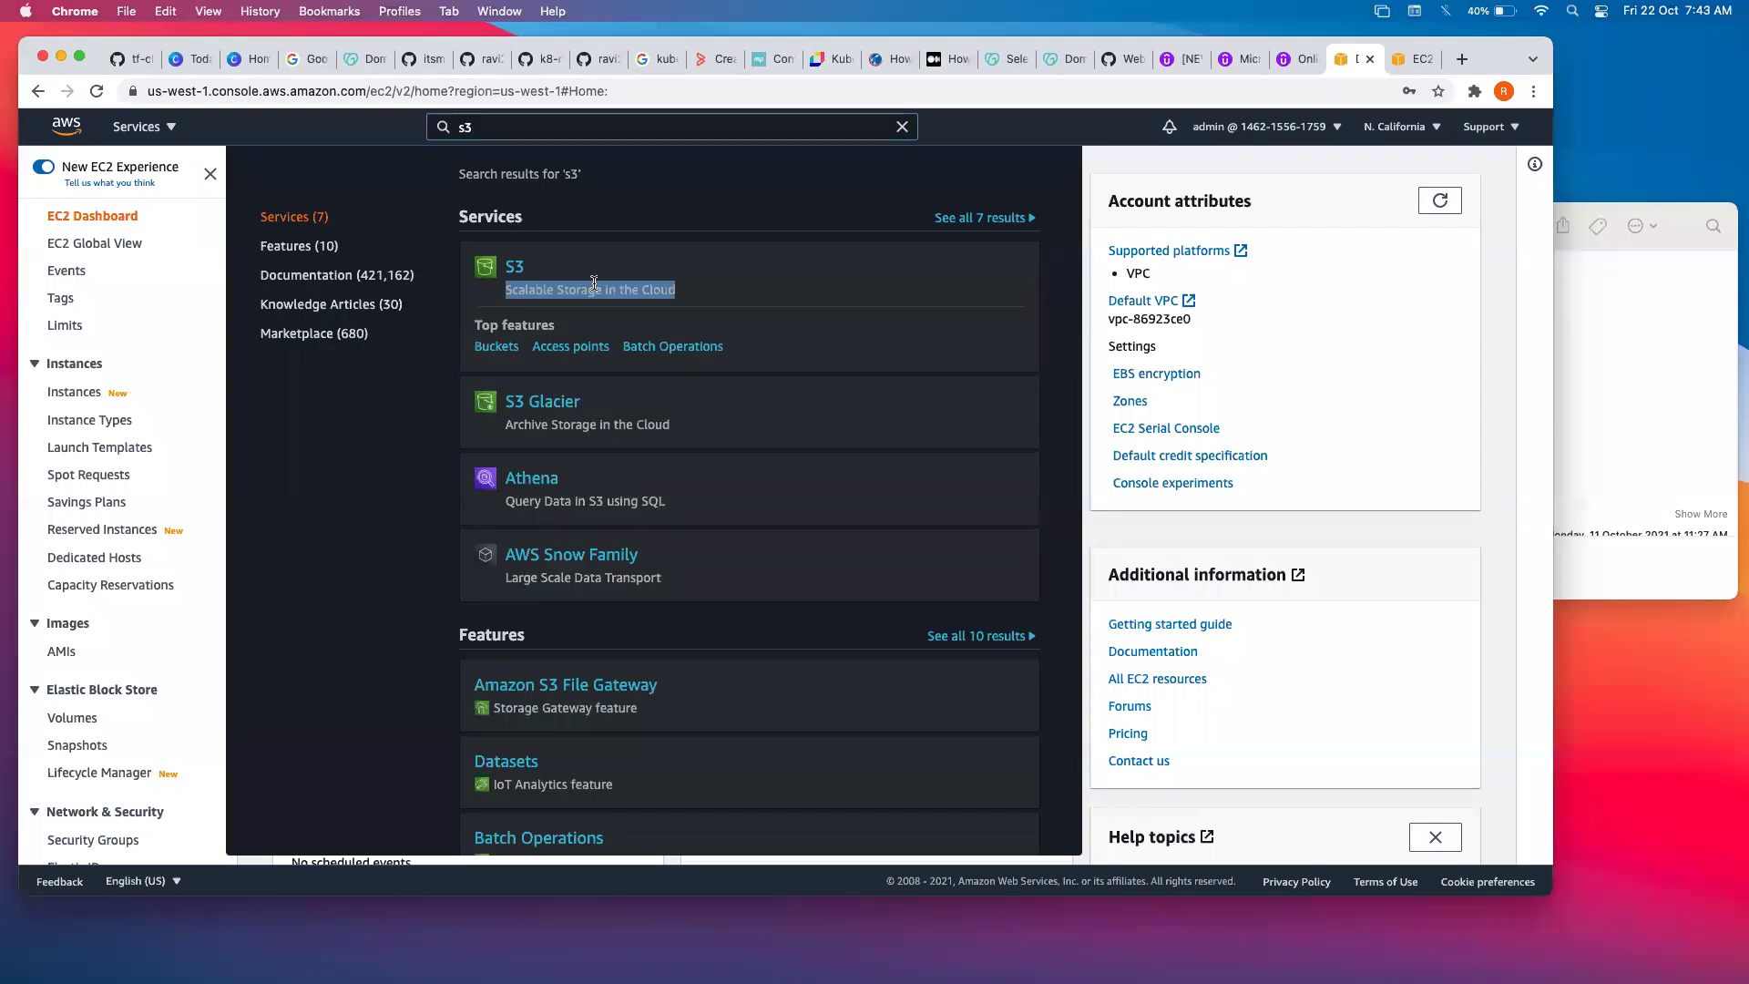
pyautogui.click(515, 272)
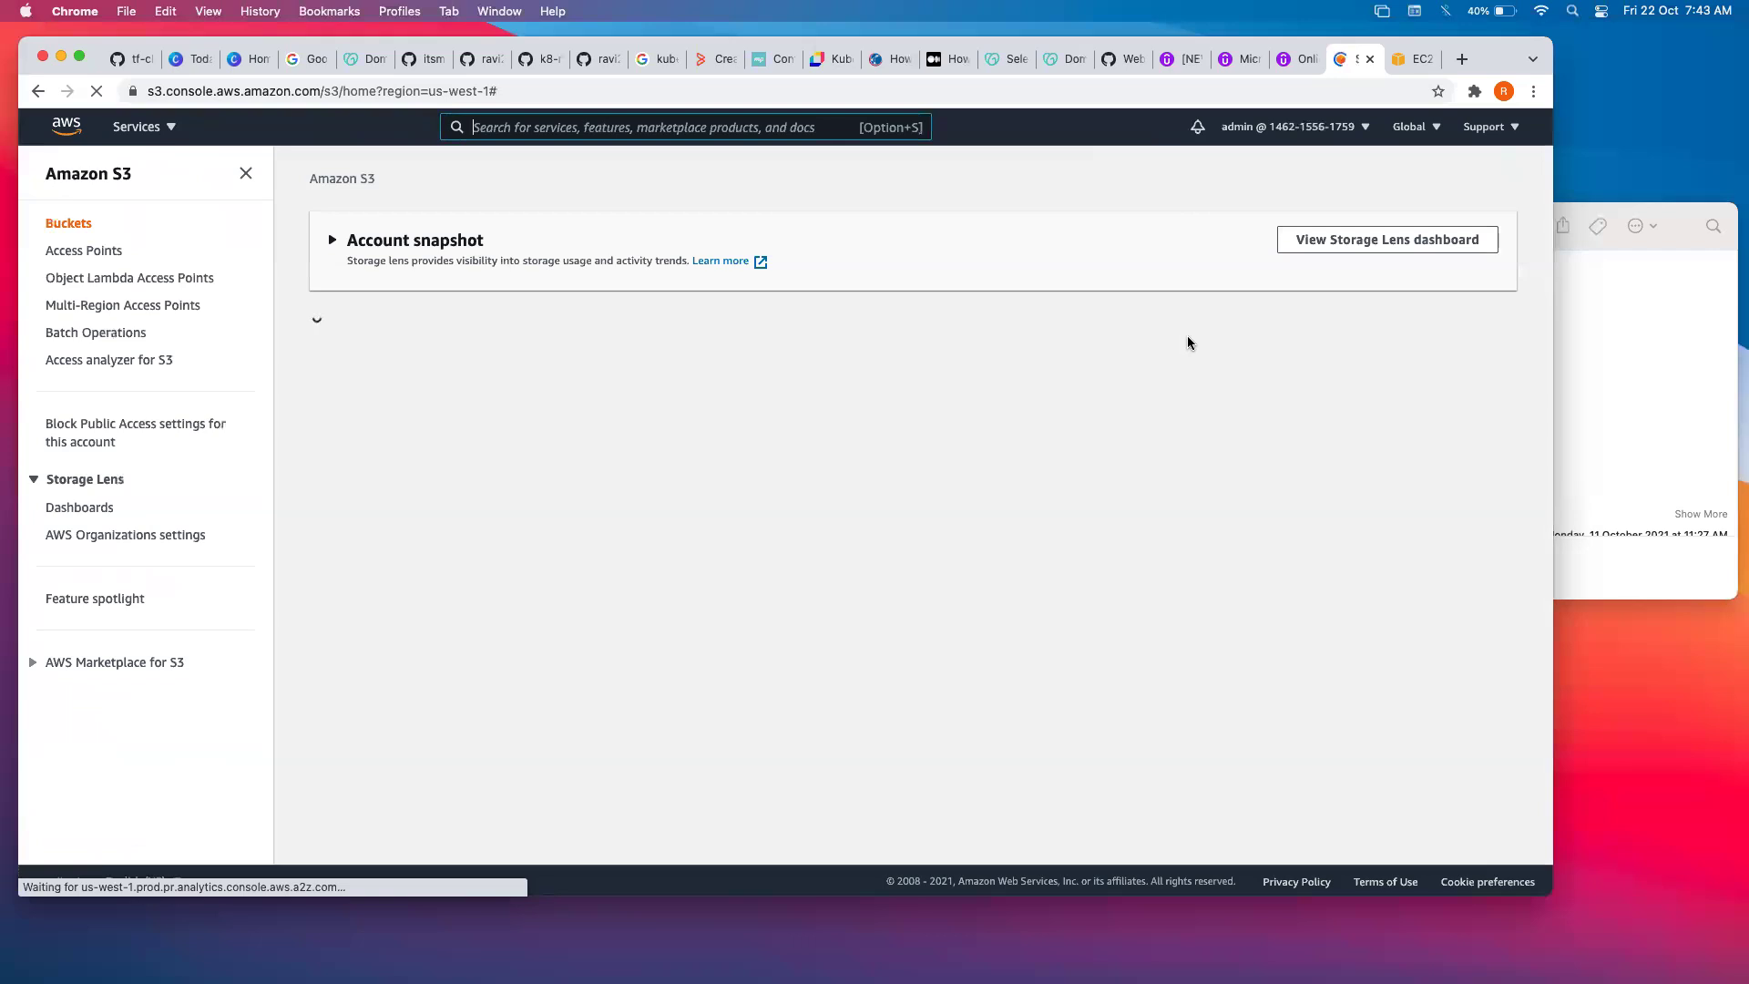
# Examine the S3 bucket list, including the bucket names and their AWS regions.
pyautogui.scroll(-2, 860, 694)
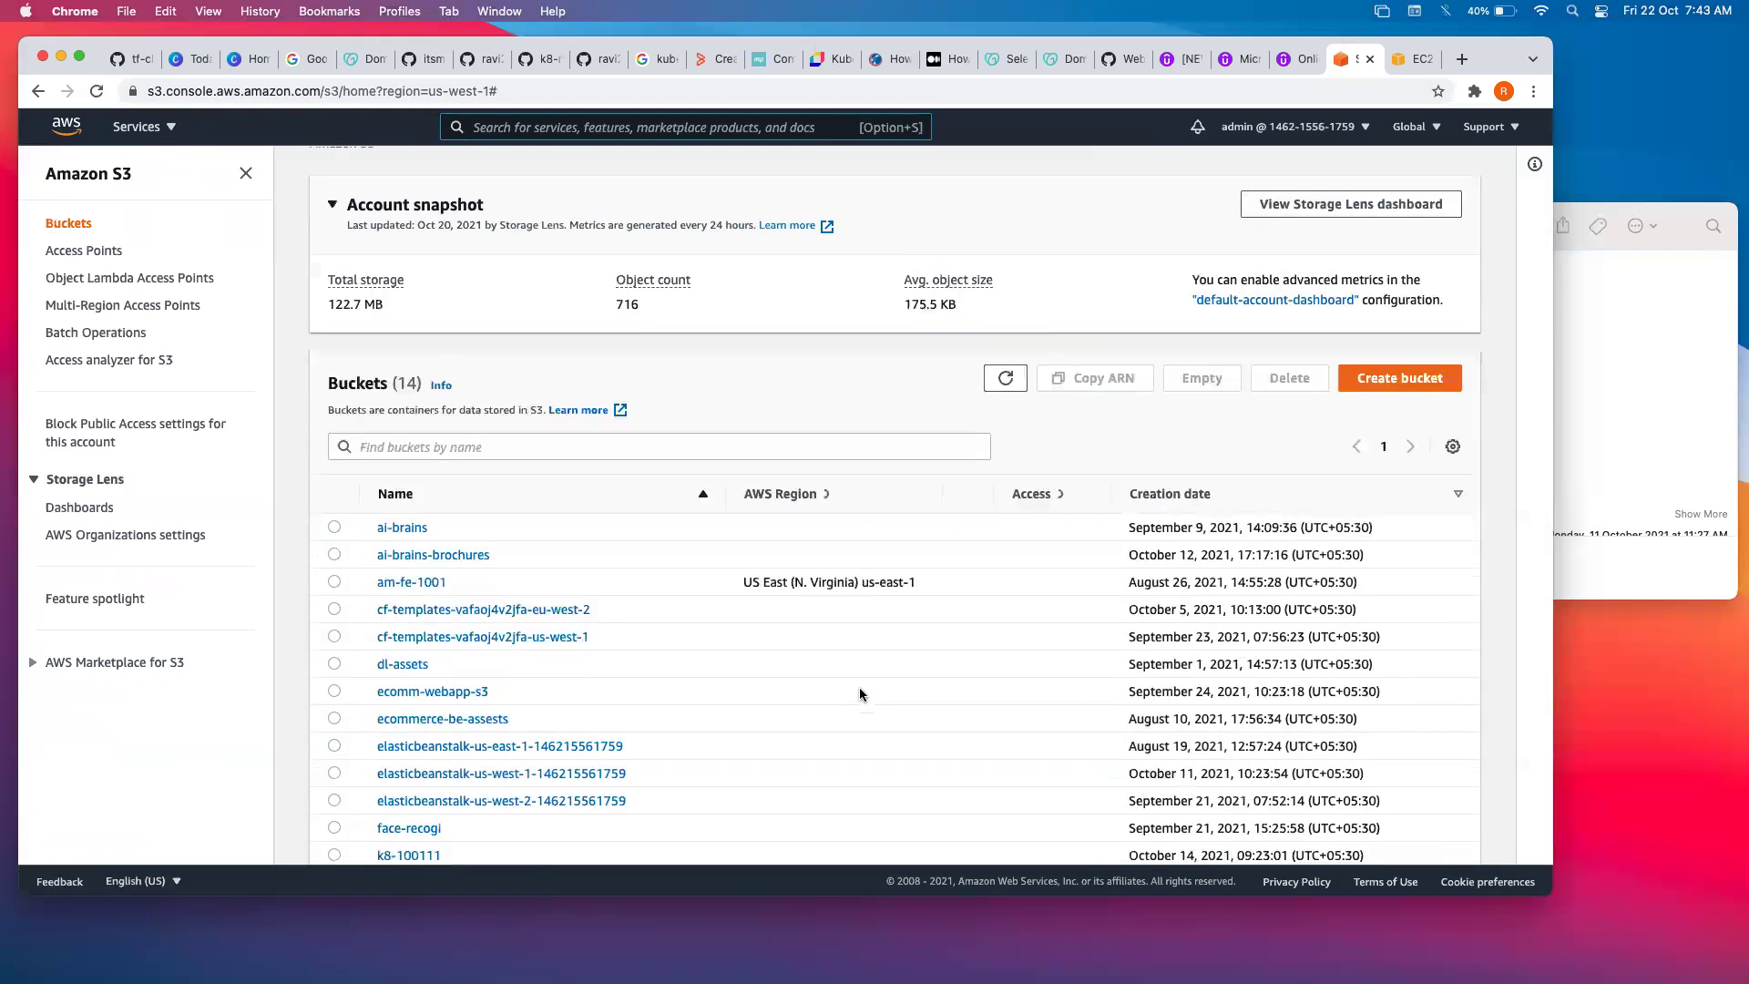
pyautogui.scroll(-2, 860, 694)
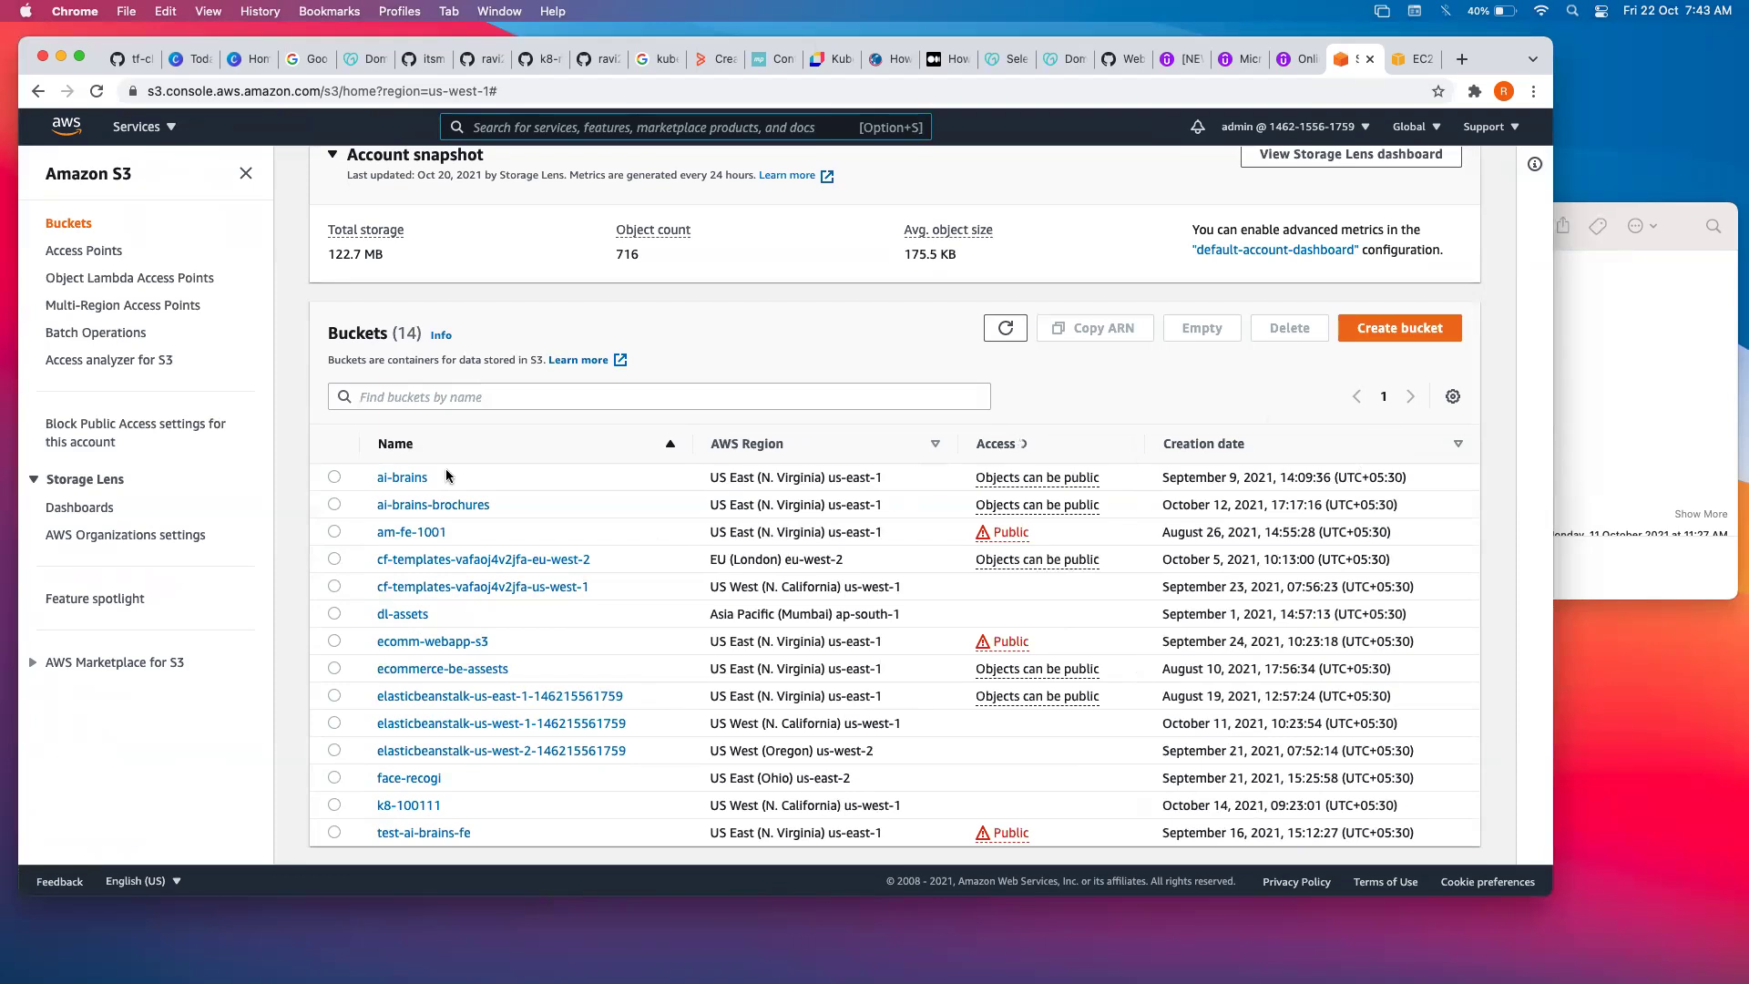
pyautogui.moveTo(376, 474); pyautogui.dragTo(453, 822)
pyautogui.moveTo(598, 506); pyautogui.dragTo(772, 779)
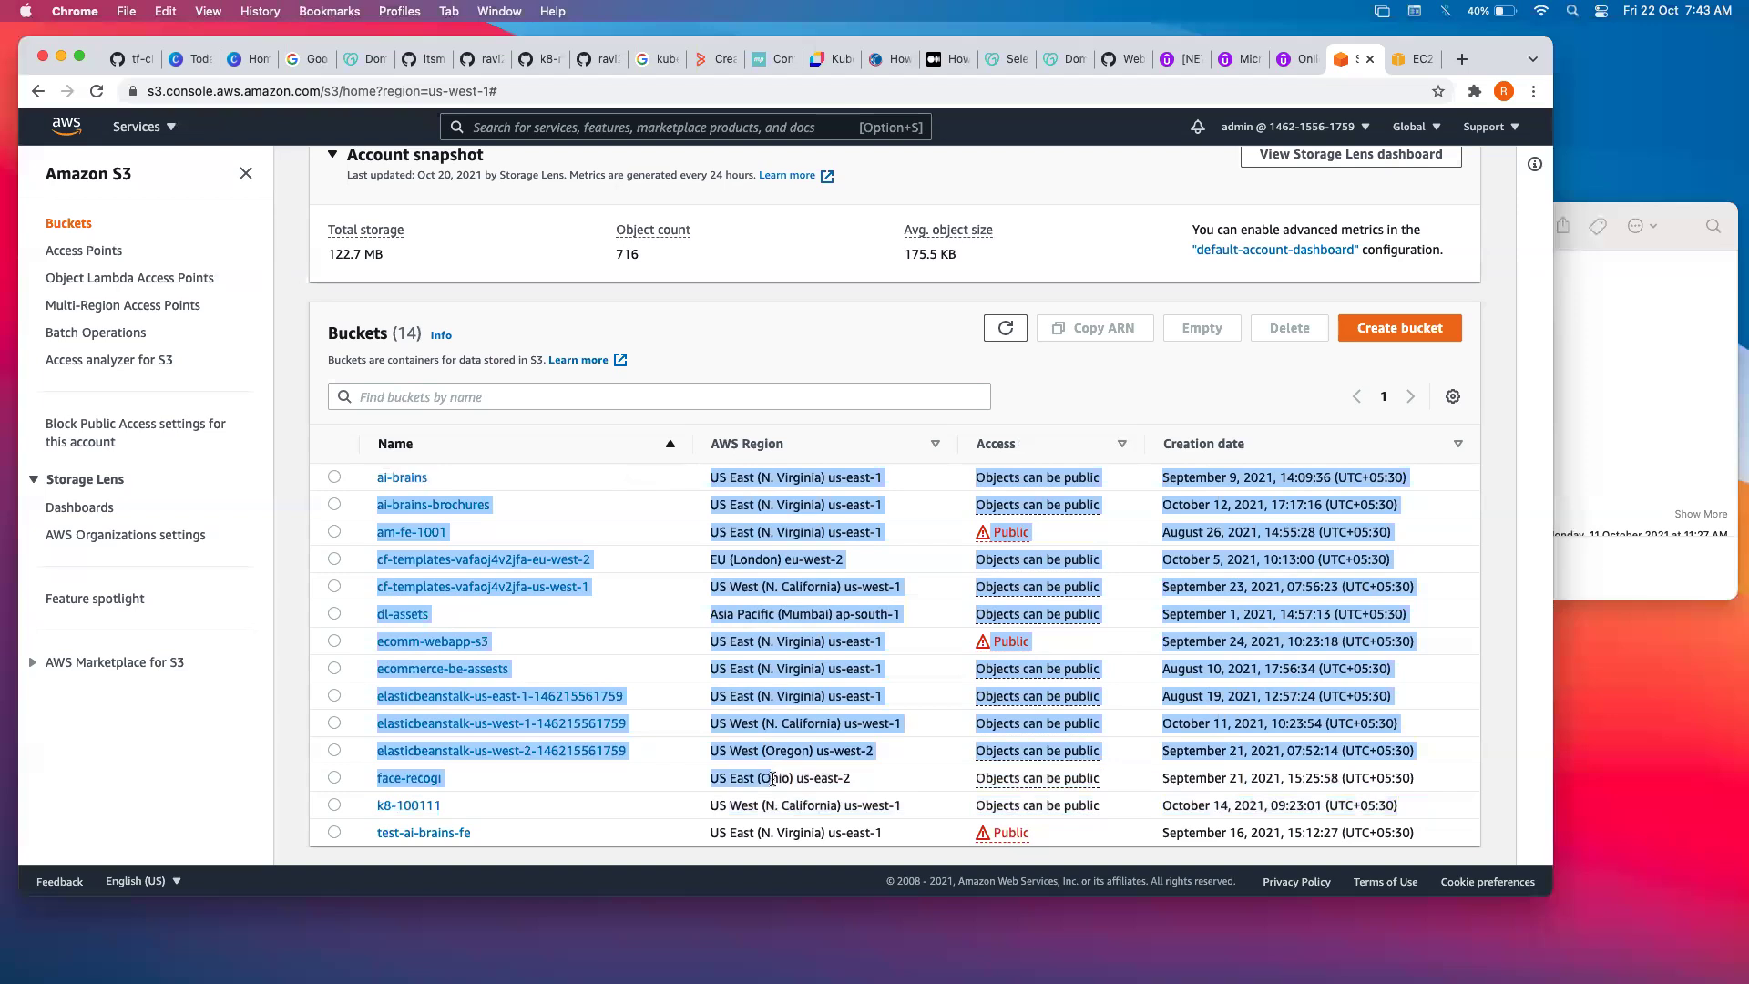
pyautogui.click(547, 510)
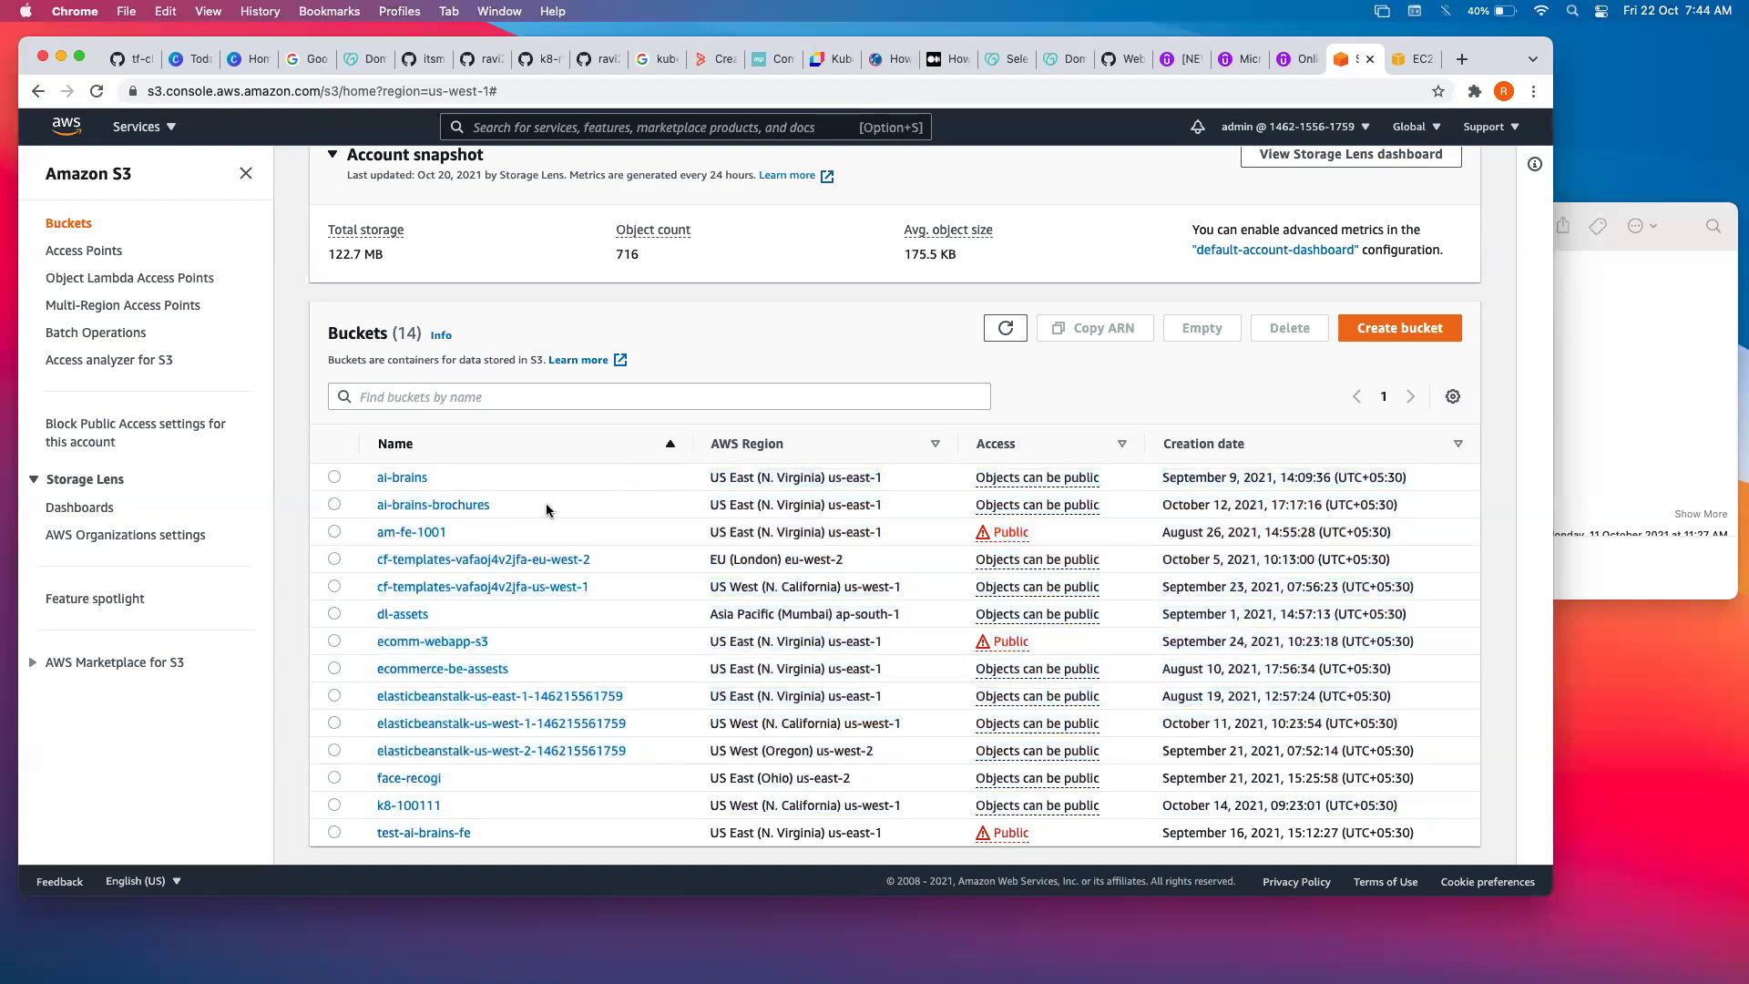
# Open the am-fe-1001 bucket and examine the files and folders in its object list.
pyautogui.click(439, 535)
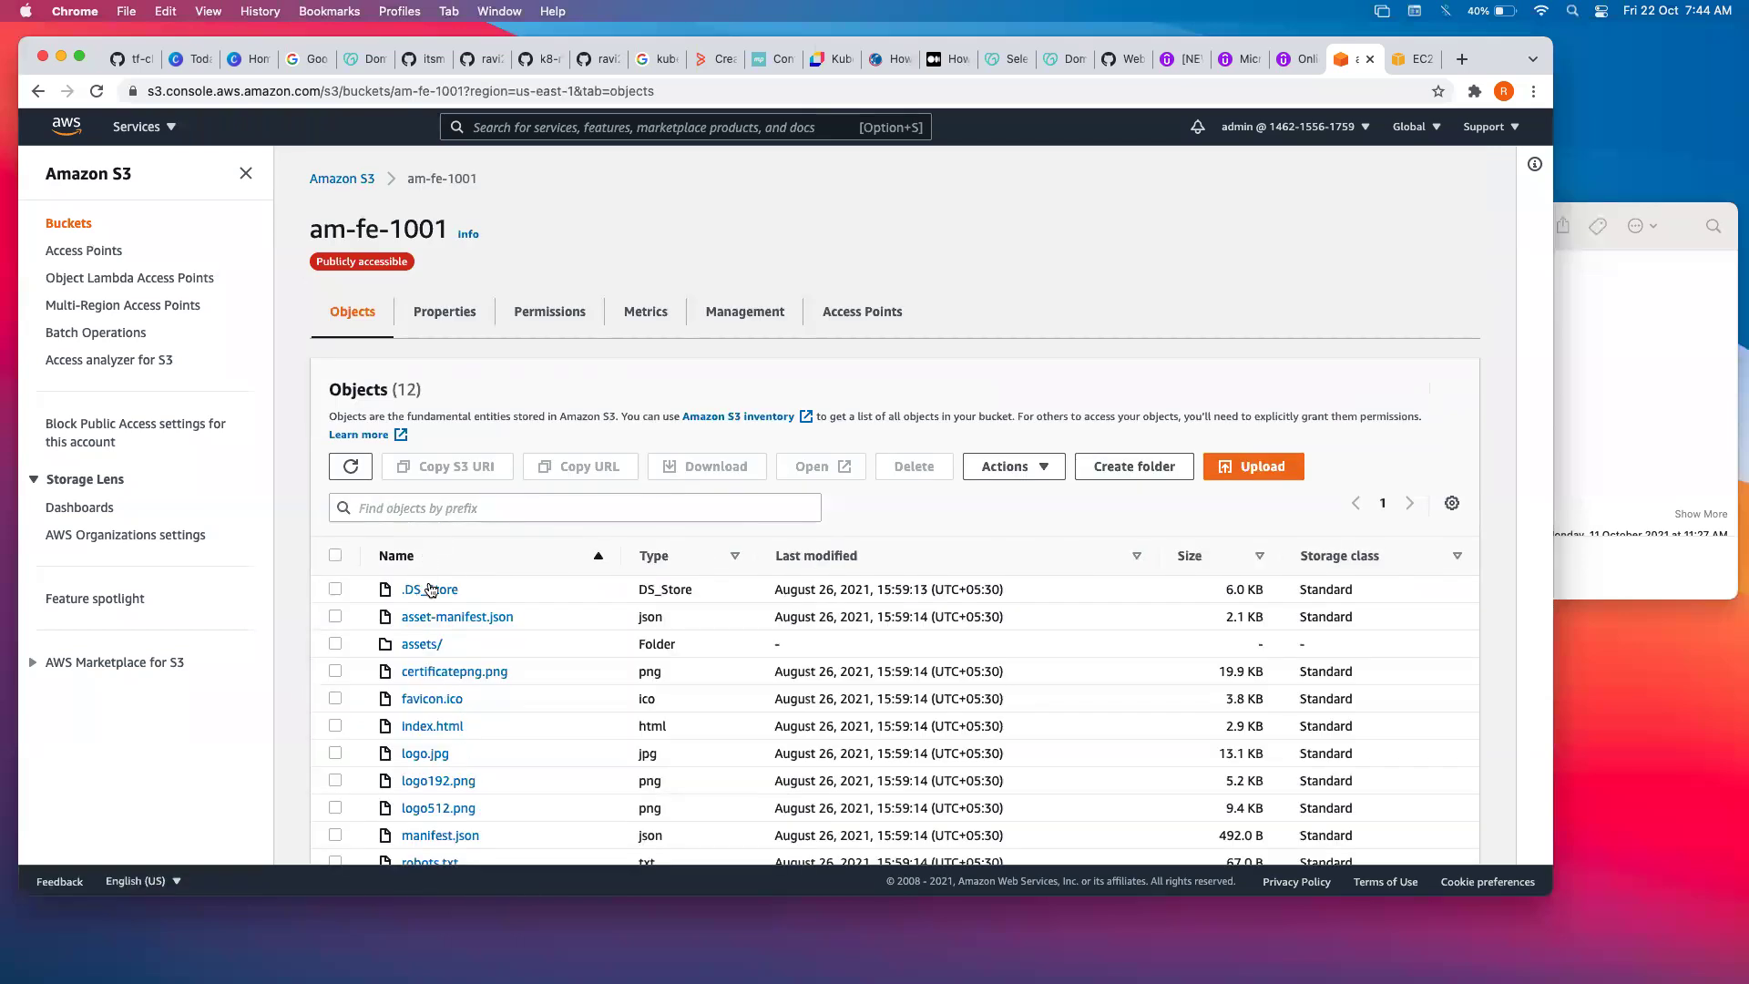
pyautogui.scroll(-2, 467, 702)
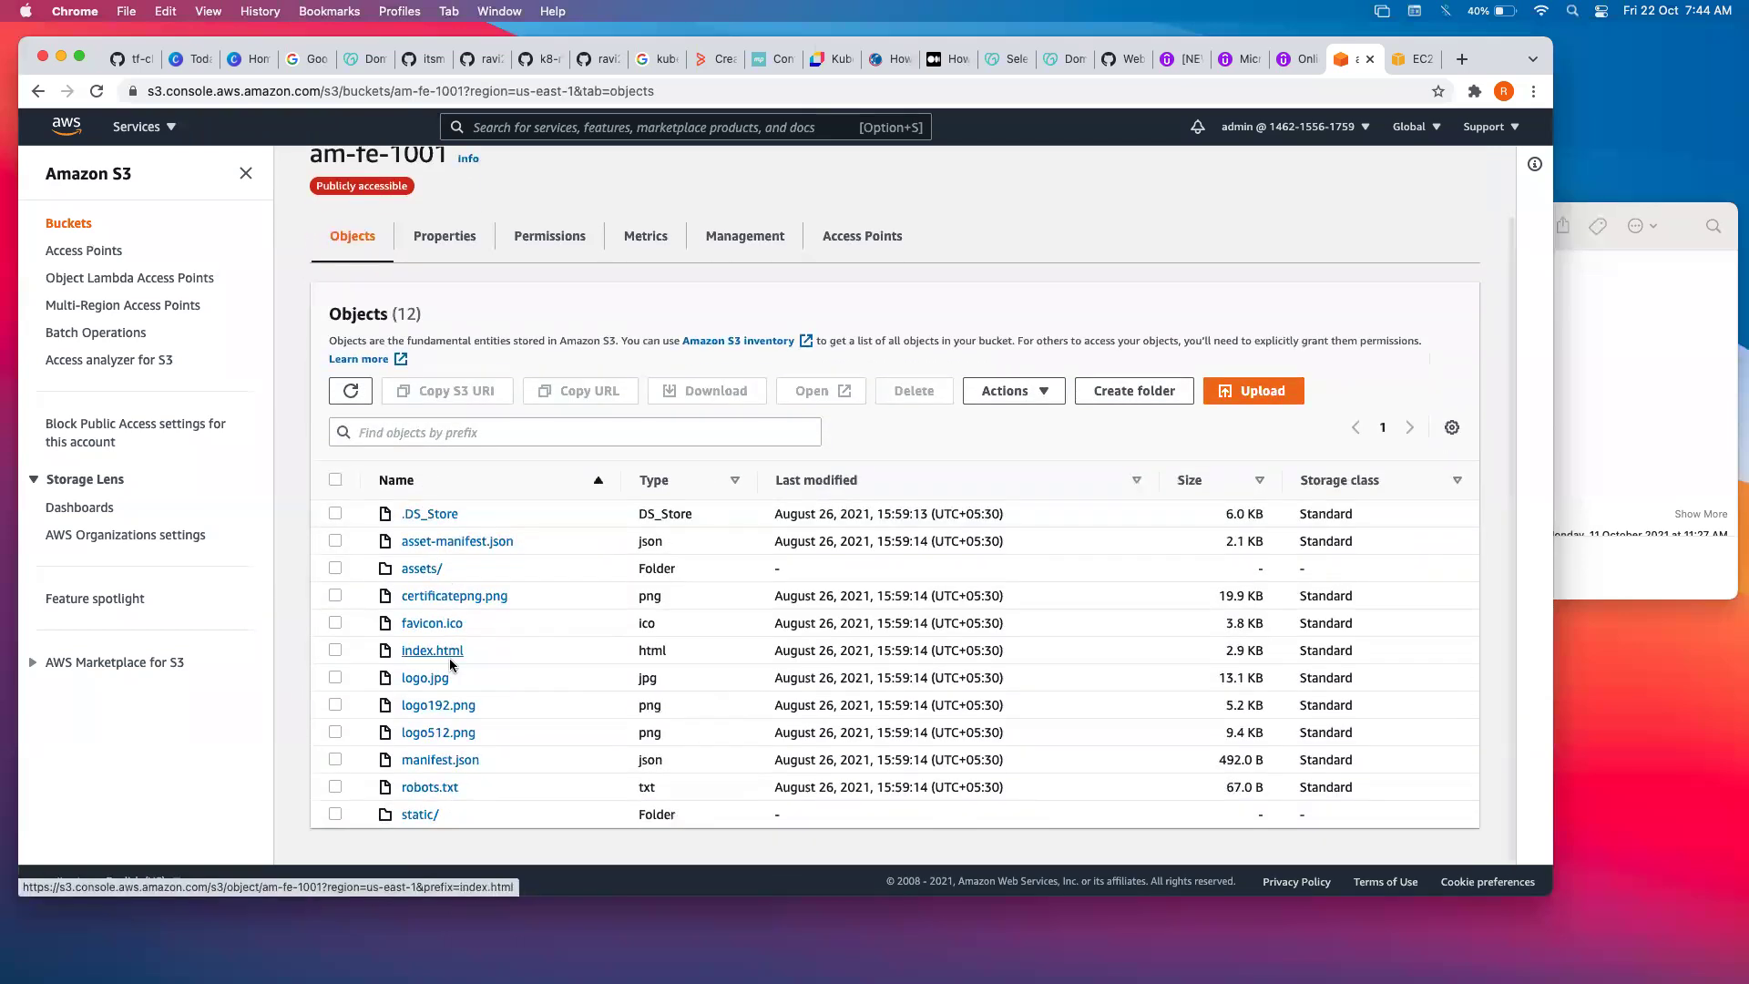
pyautogui.tripleClick(353, 315)
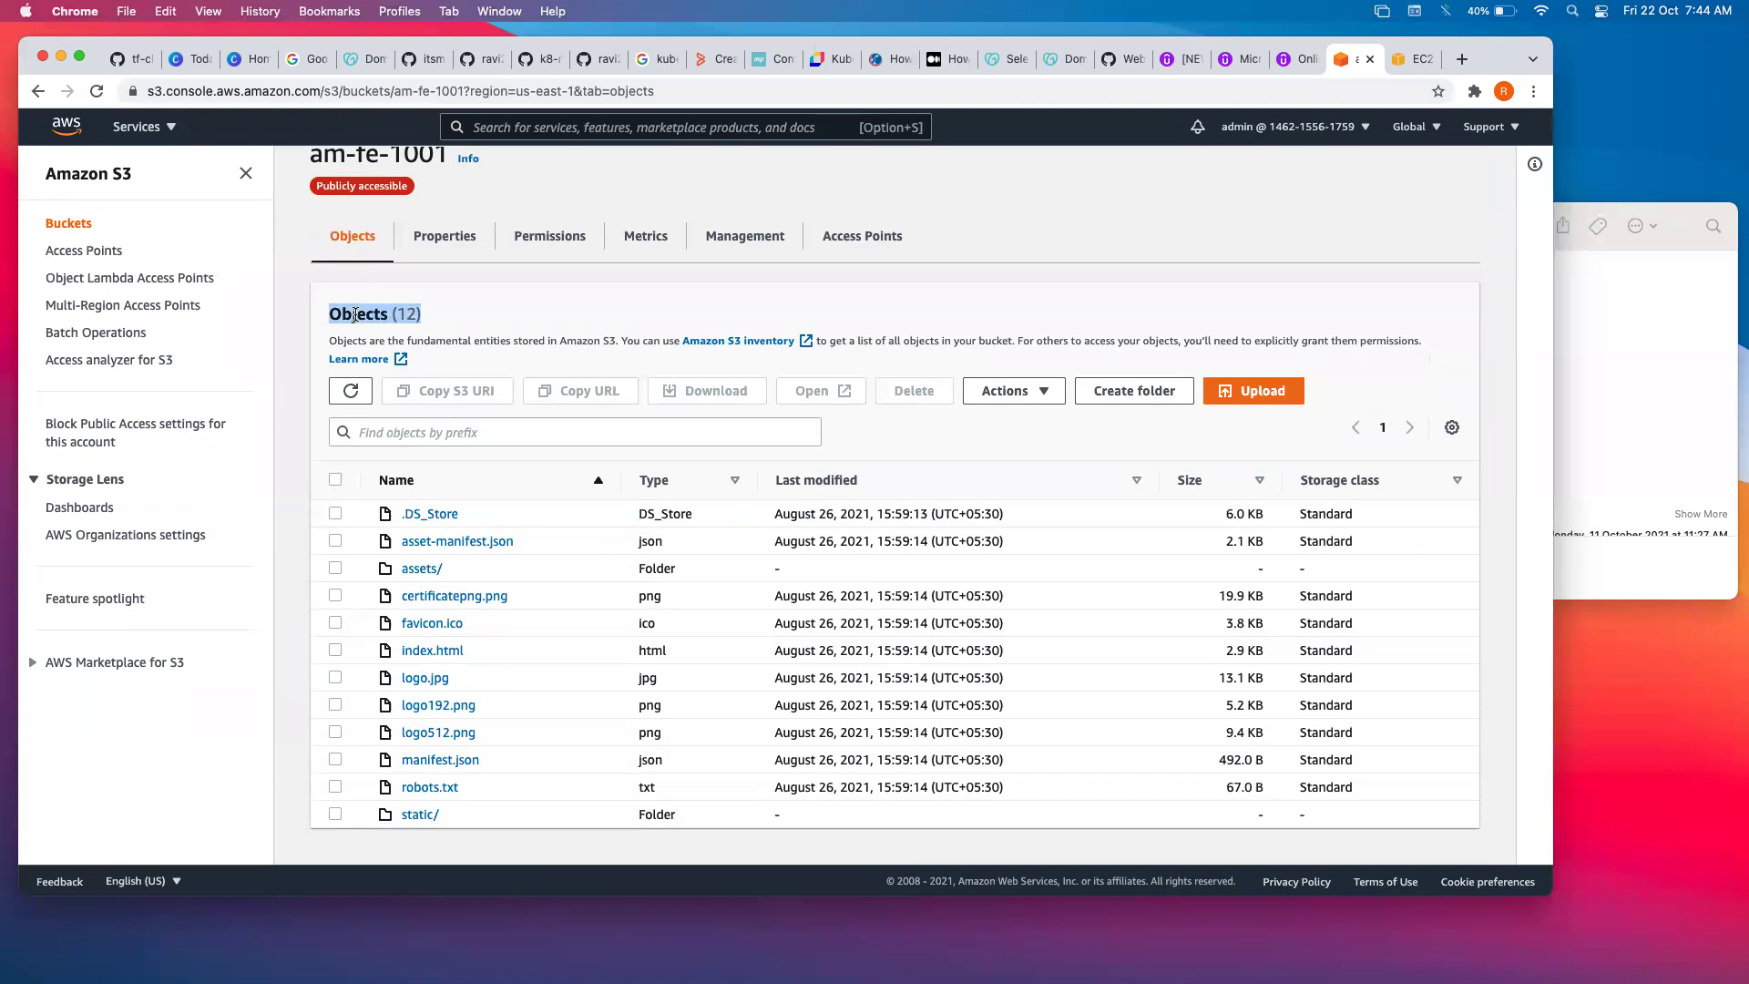
pyautogui.scroll(2, 355, 319)
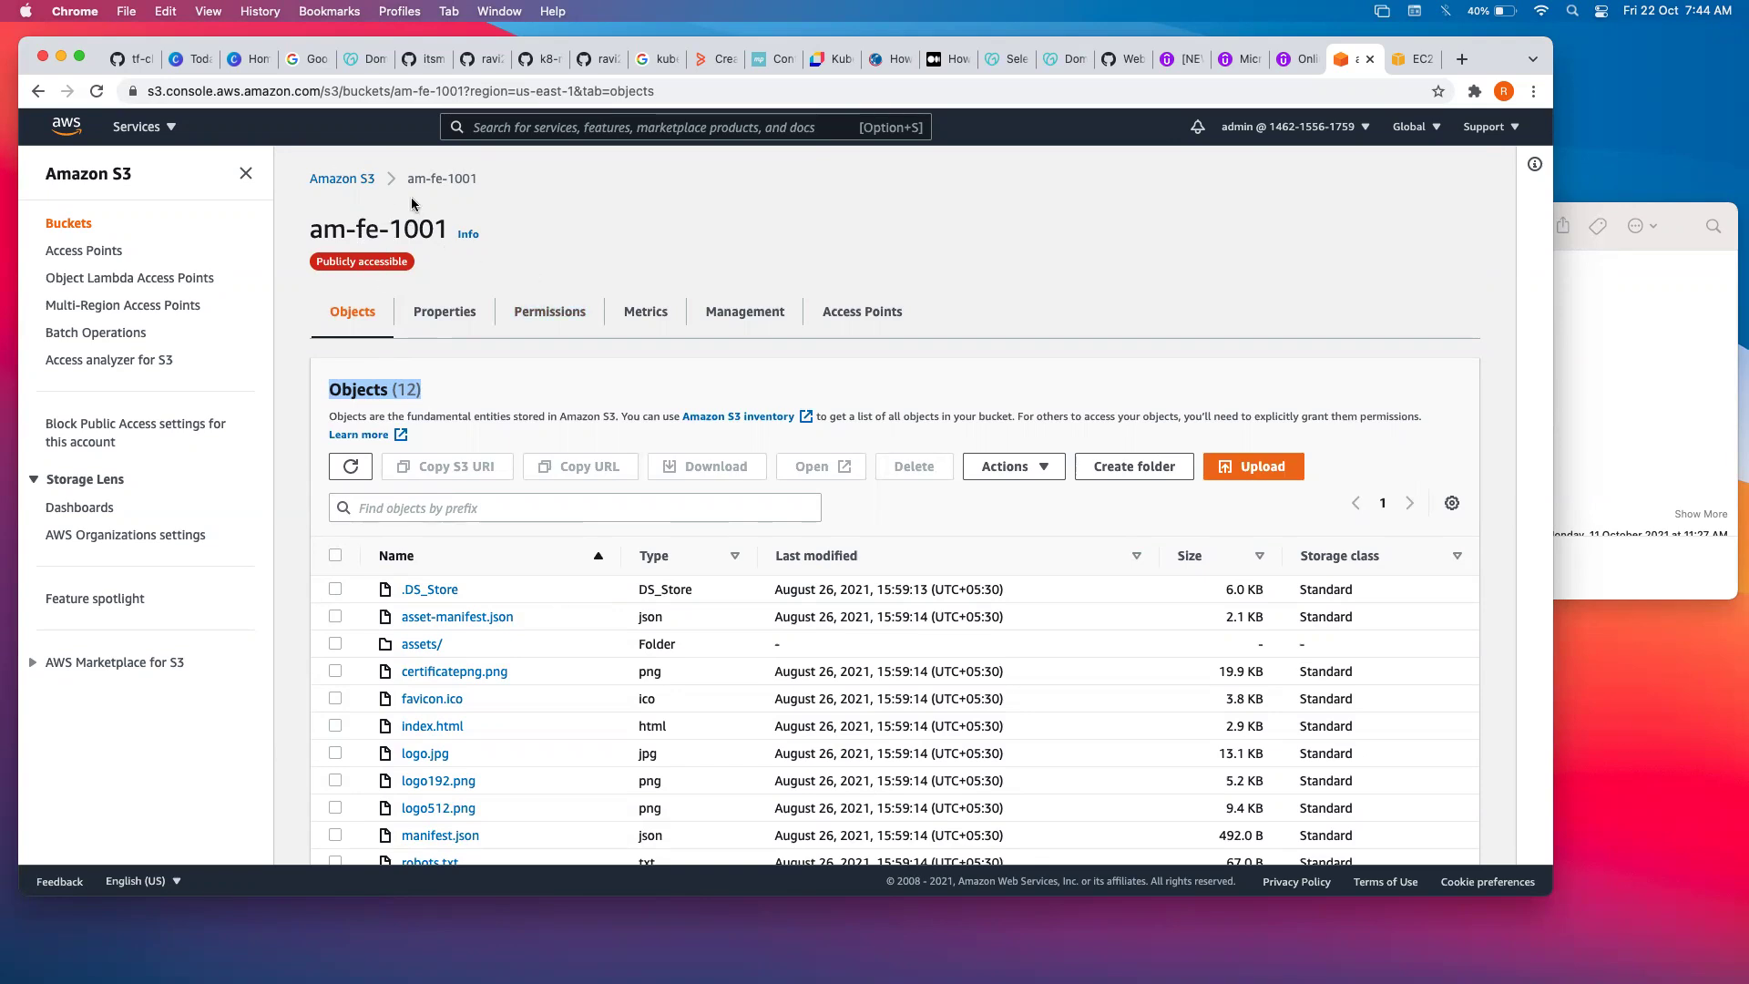
# Return to the S3 bucket list, start creating a new bucket and highlight the bucket naming rule.
pyautogui.click(341, 182)
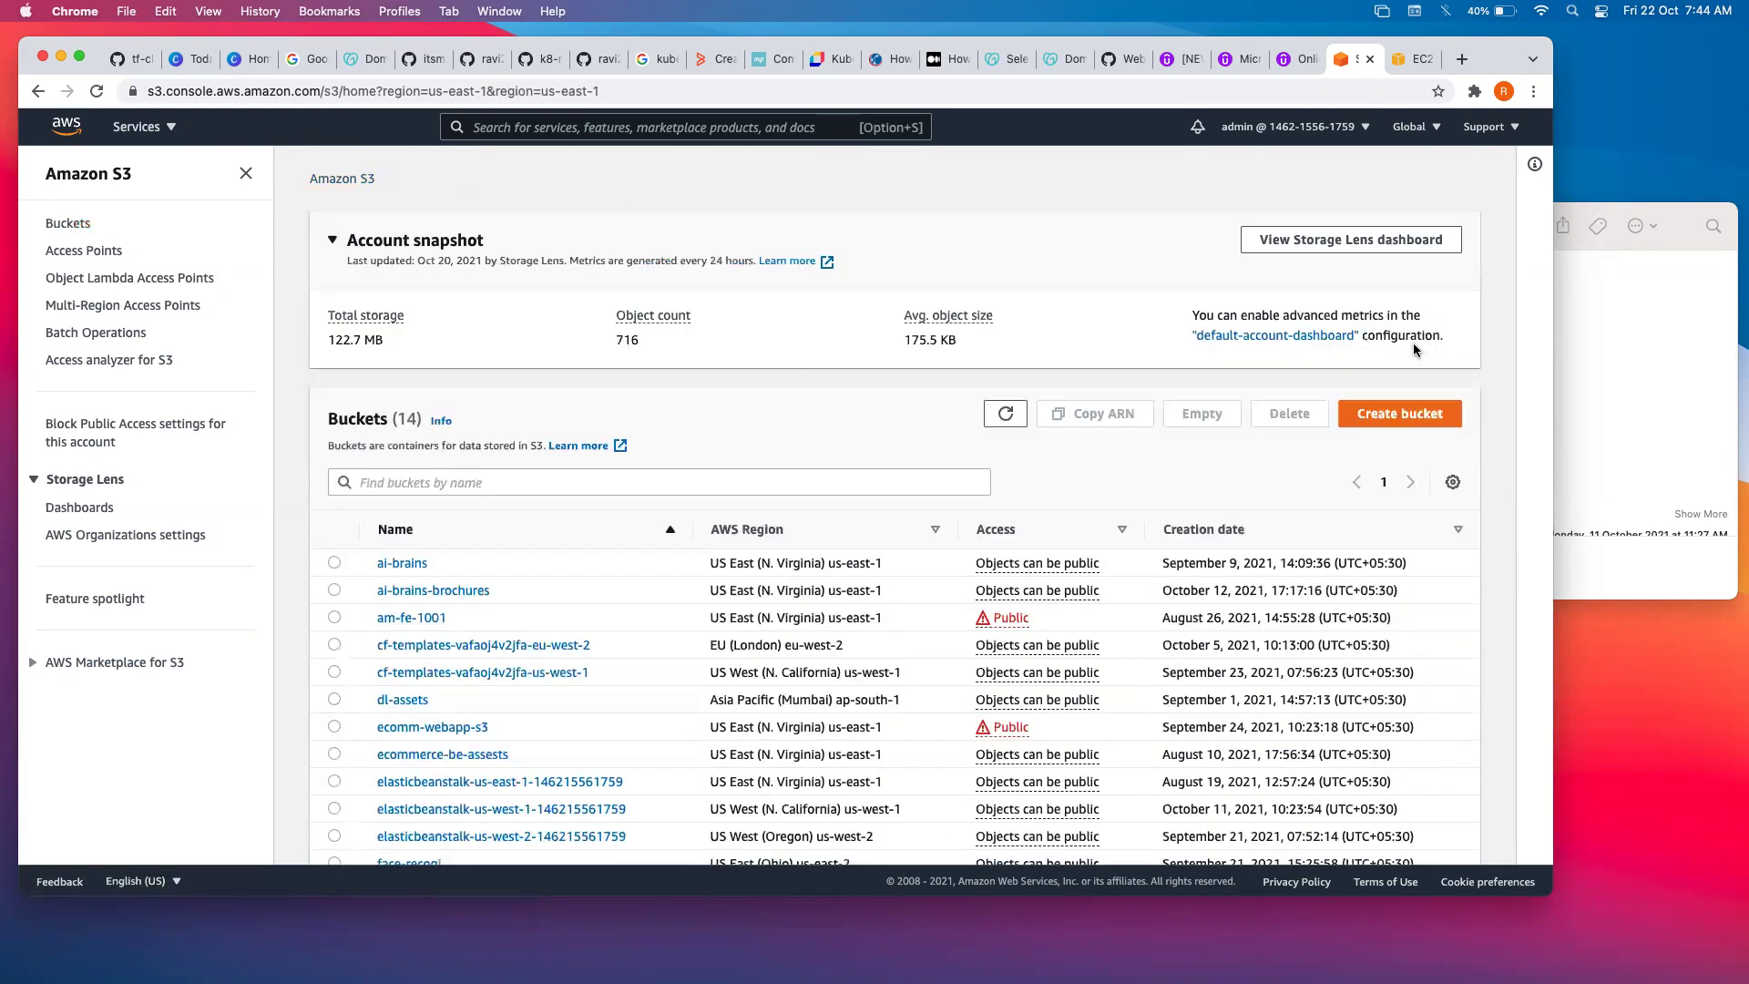
pyautogui.click(1393, 415)
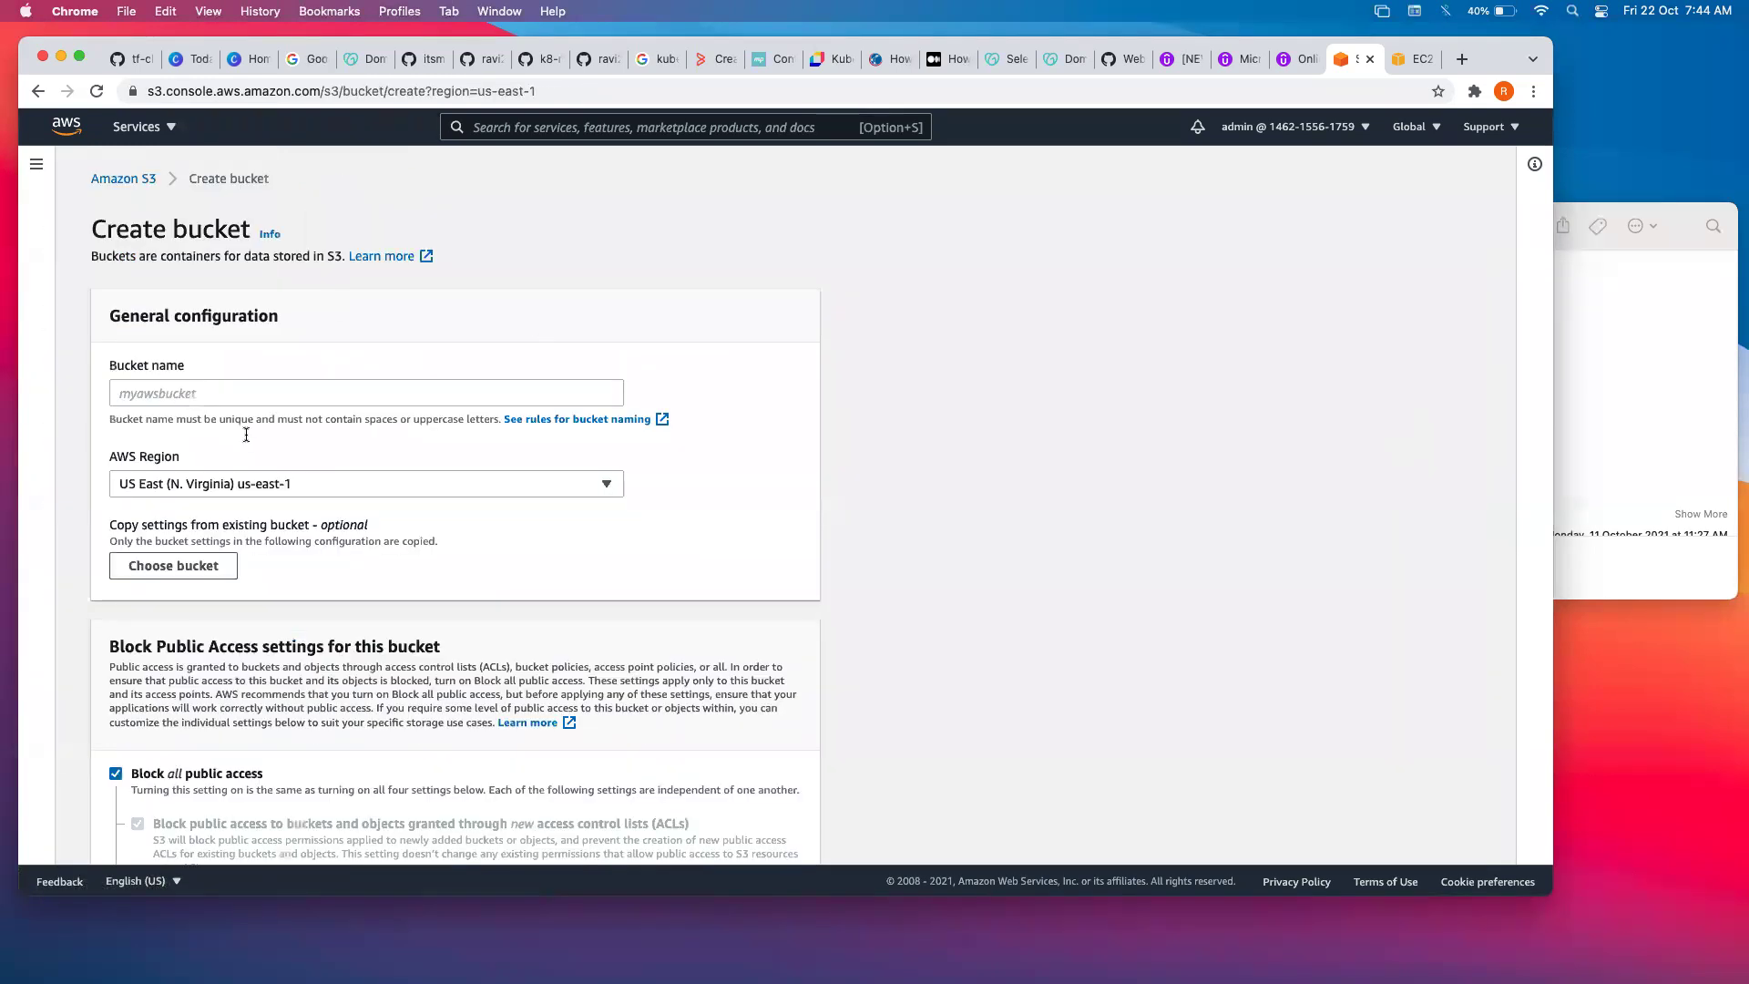
pyautogui.scroll(5, 101, 368)
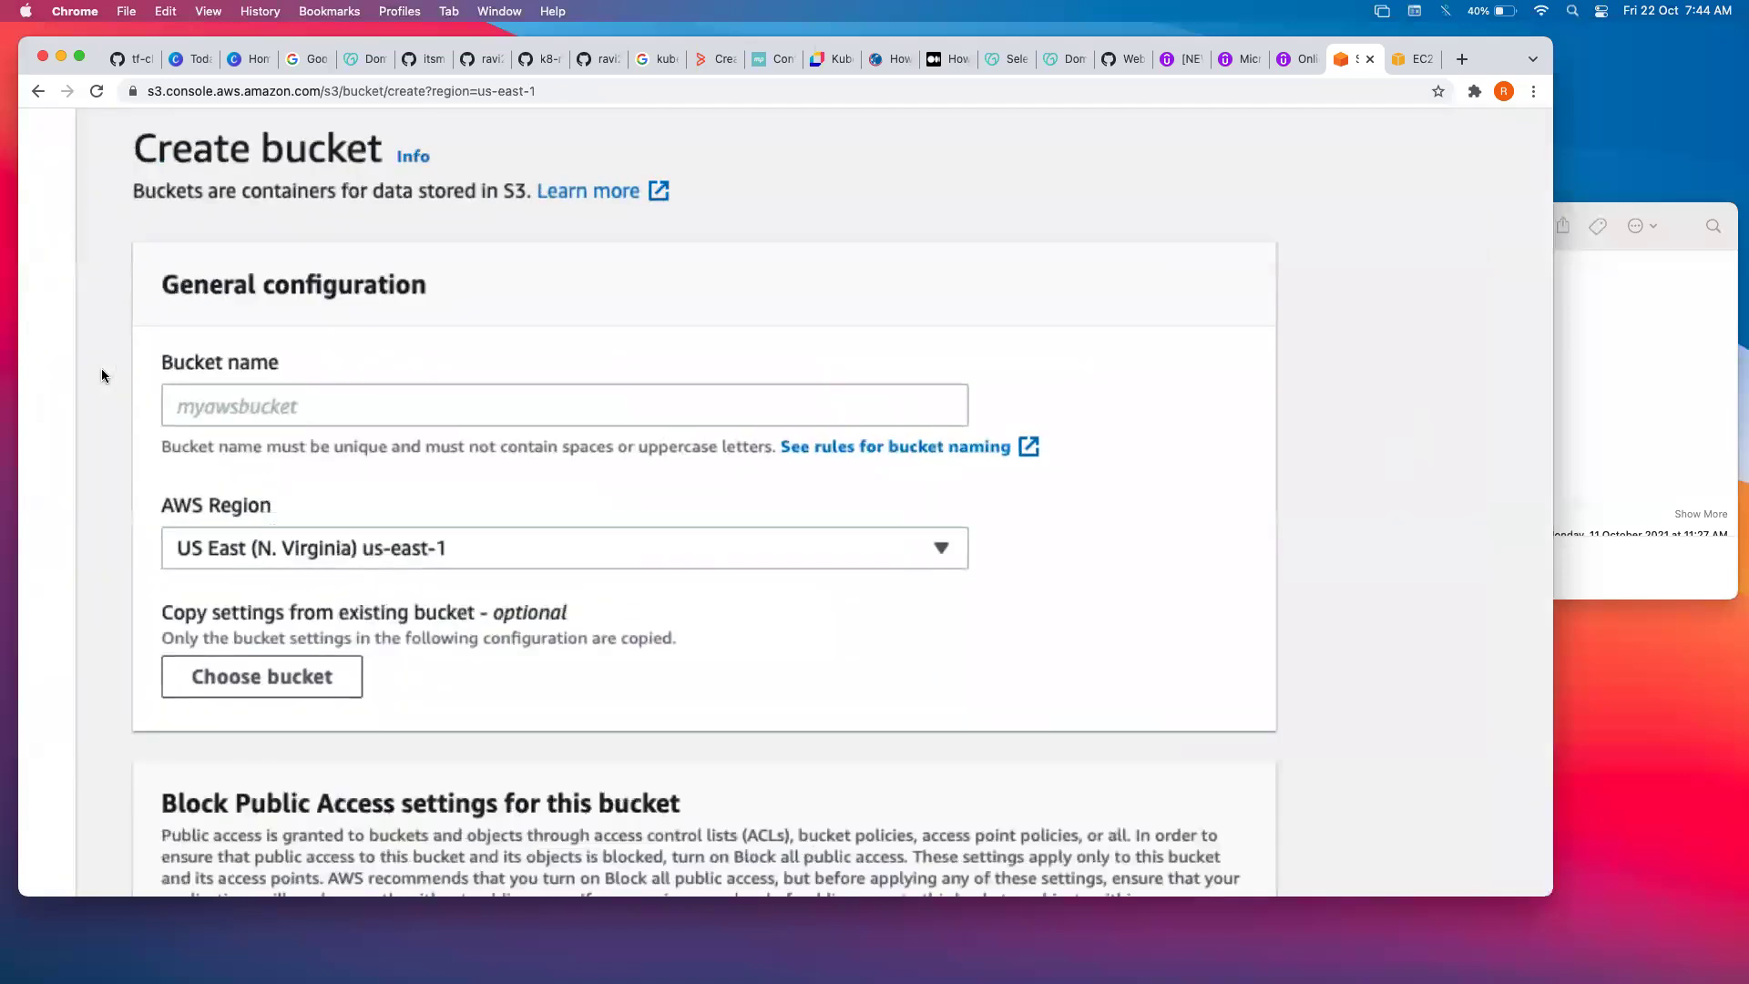
pyautogui.moveTo(180, 458); pyautogui.dragTo(871, 458)
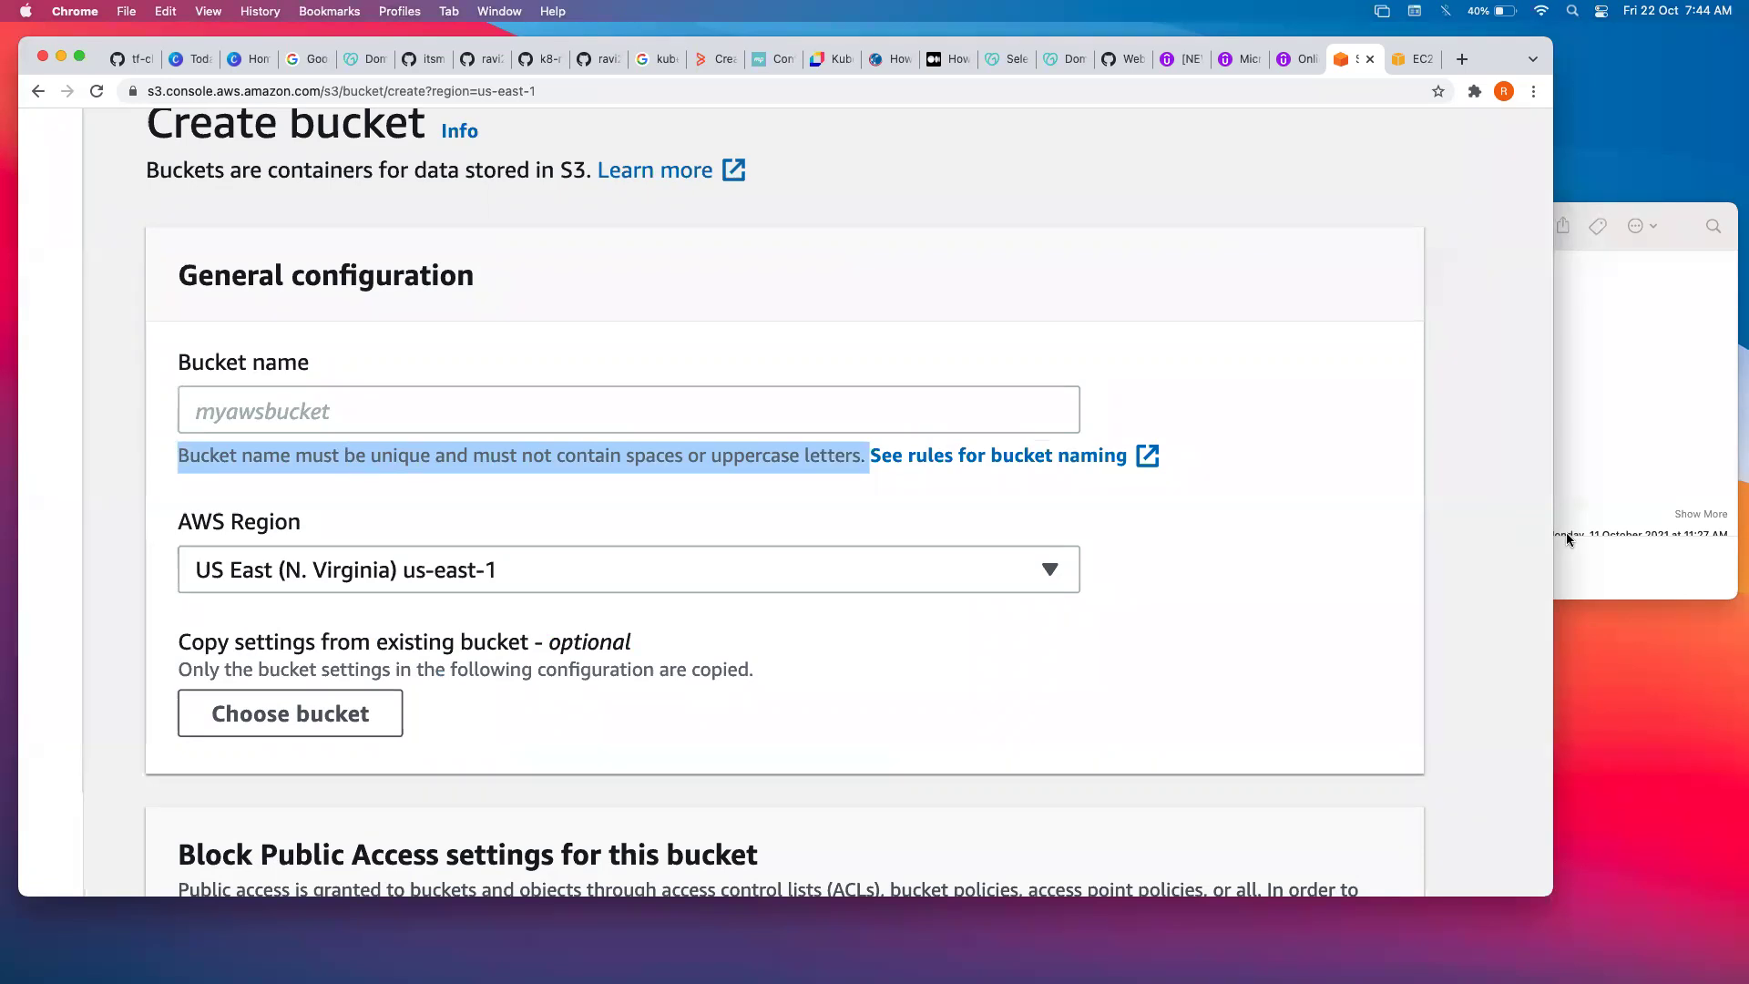
# Enter a first name as the bucket name and review the available AWS regions, keeping US East (N. Virginia) us-east-1.
pyautogui.click(682, 424)
pyautogui.write('ravi')
pyautogui.click(1326, 411)
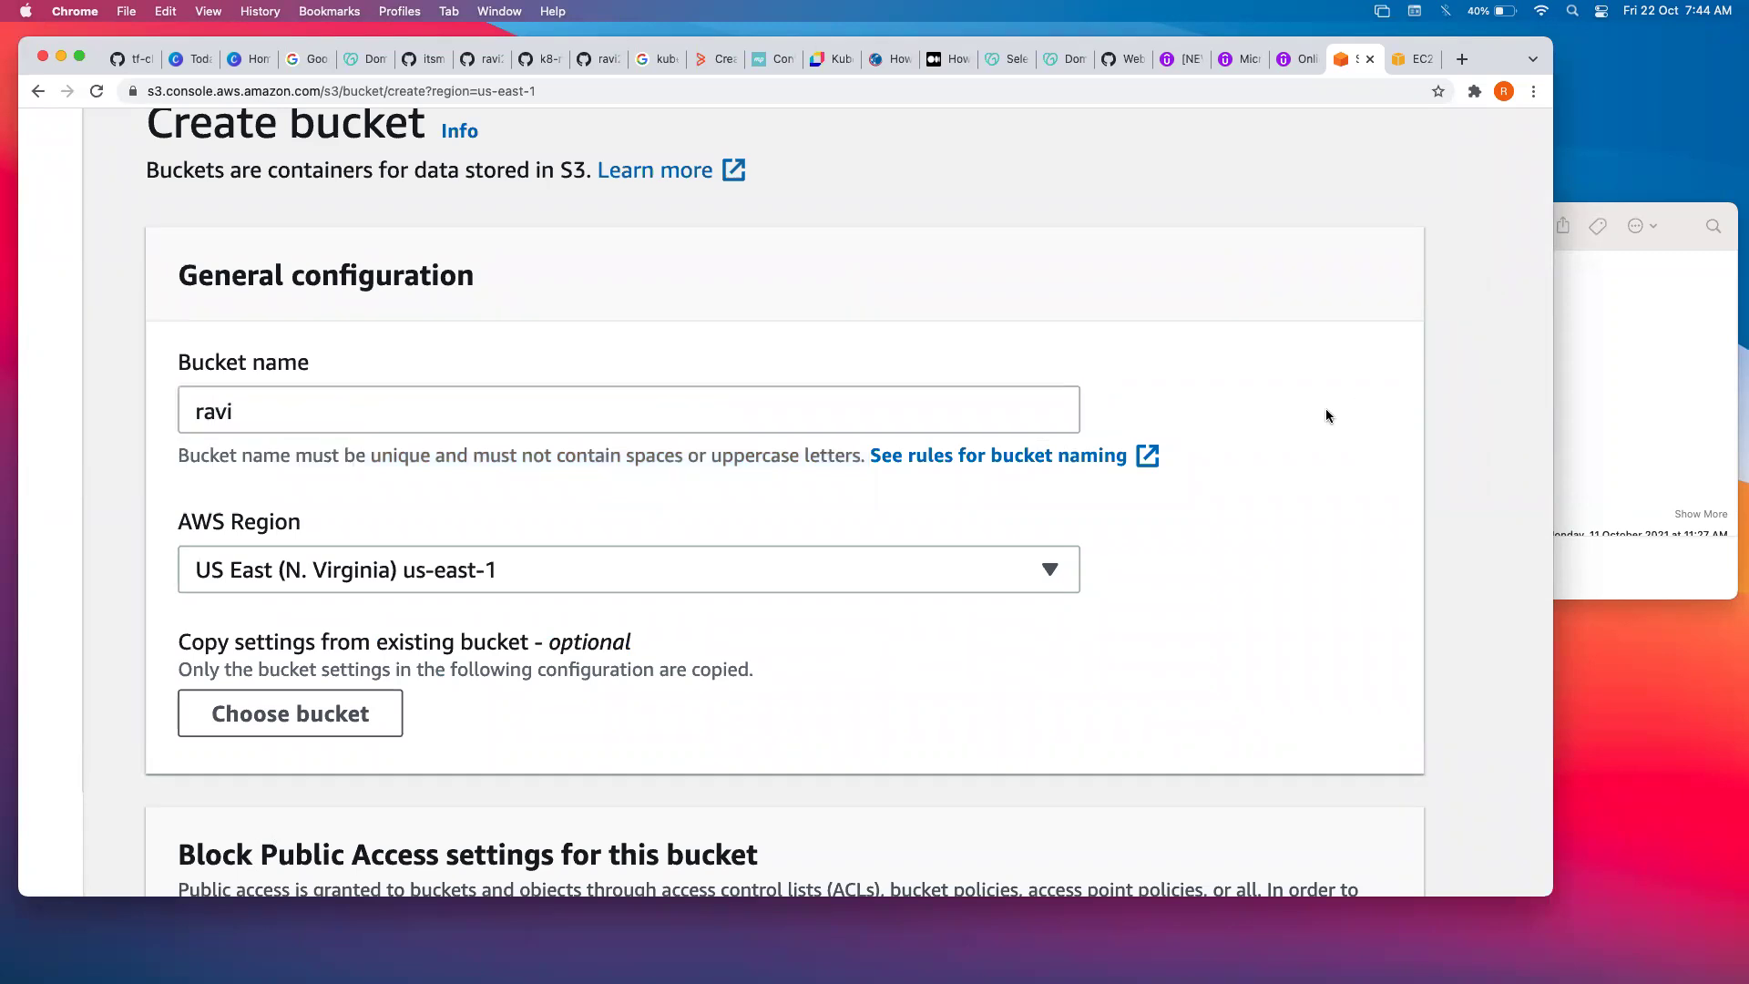
pyautogui.click(417, 572)
pyautogui.scroll(-3, 405, 733)
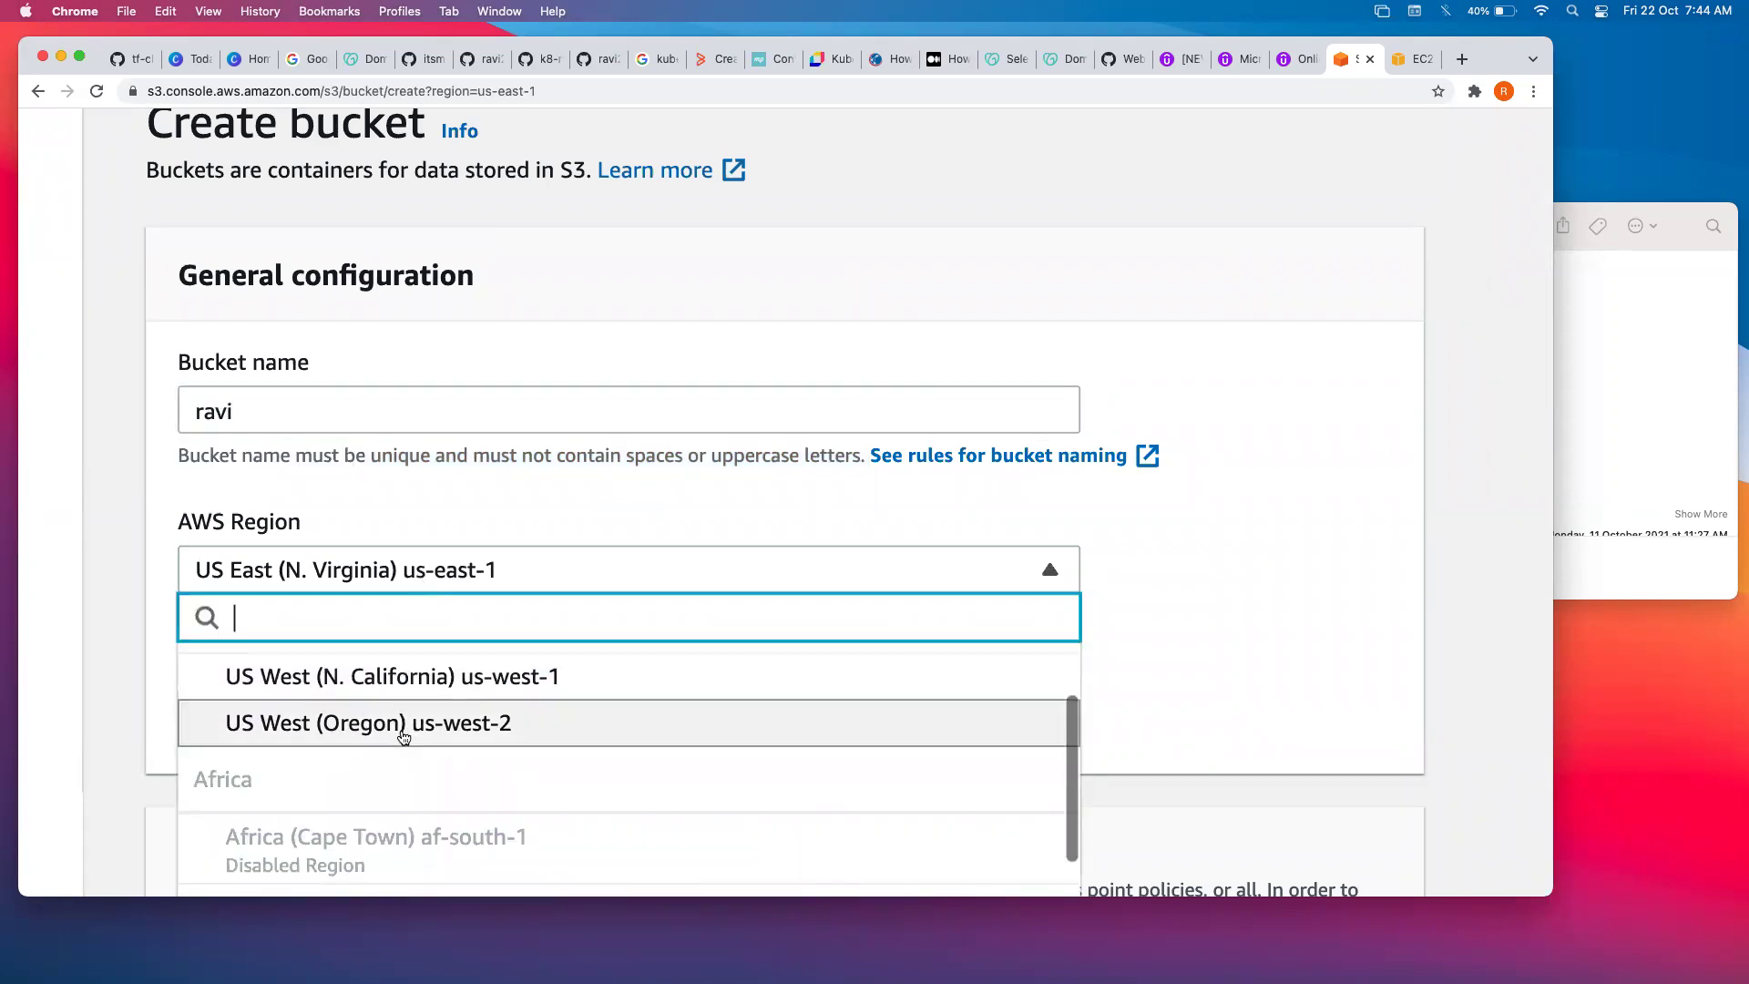
pyautogui.scroll(3, 410, 751)
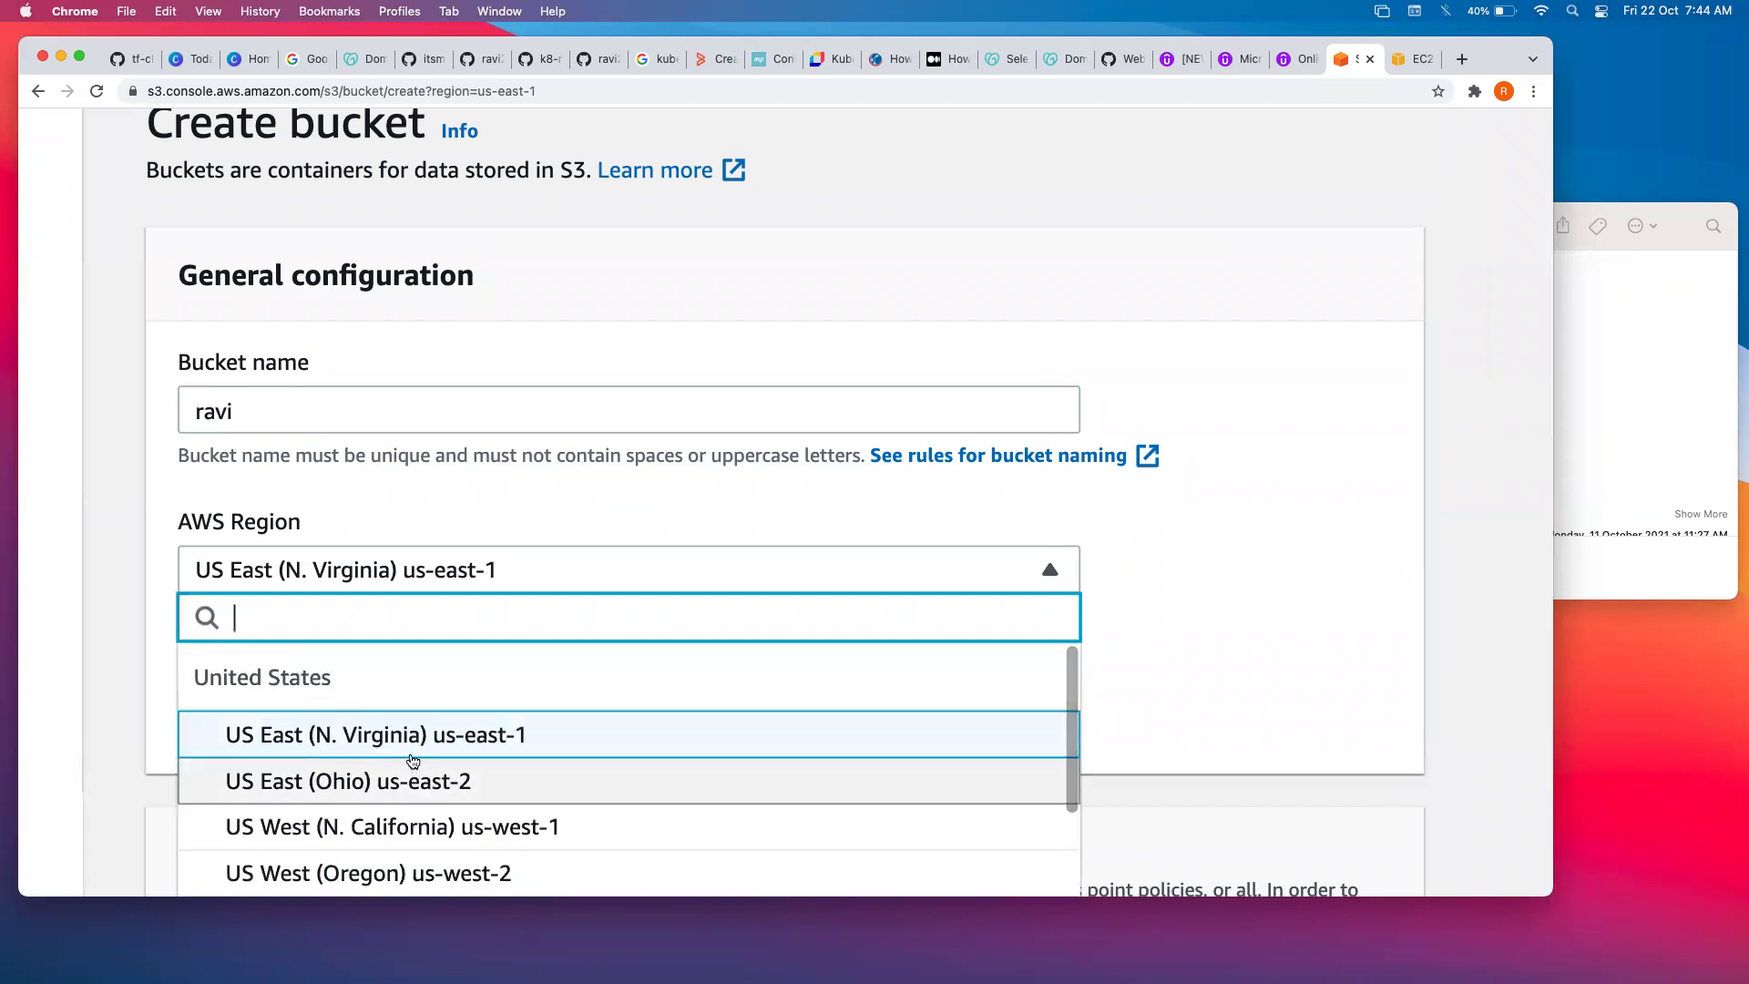
pyautogui.click(1223, 632)
# Try to create the bucket under that first name with all remaining settings at their defaults.
pyautogui.scroll(-3, 1118, 620)
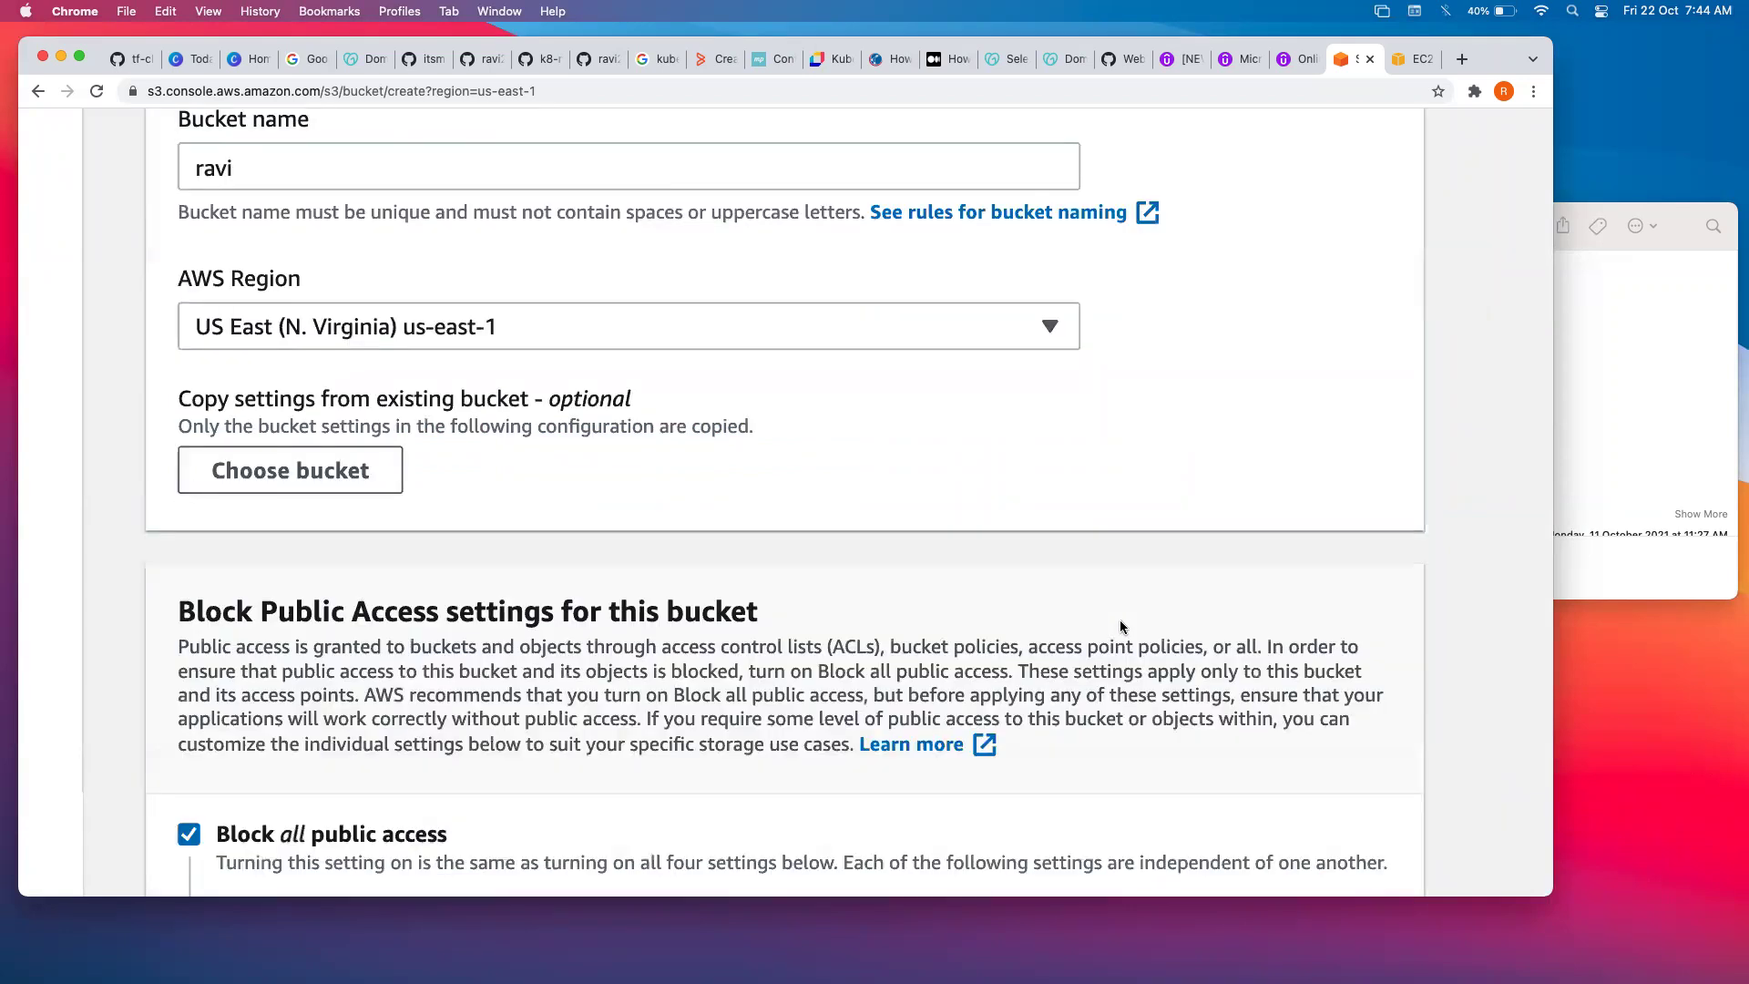
pyautogui.scroll(-5, 1118, 620)
pyautogui.press('super+0')
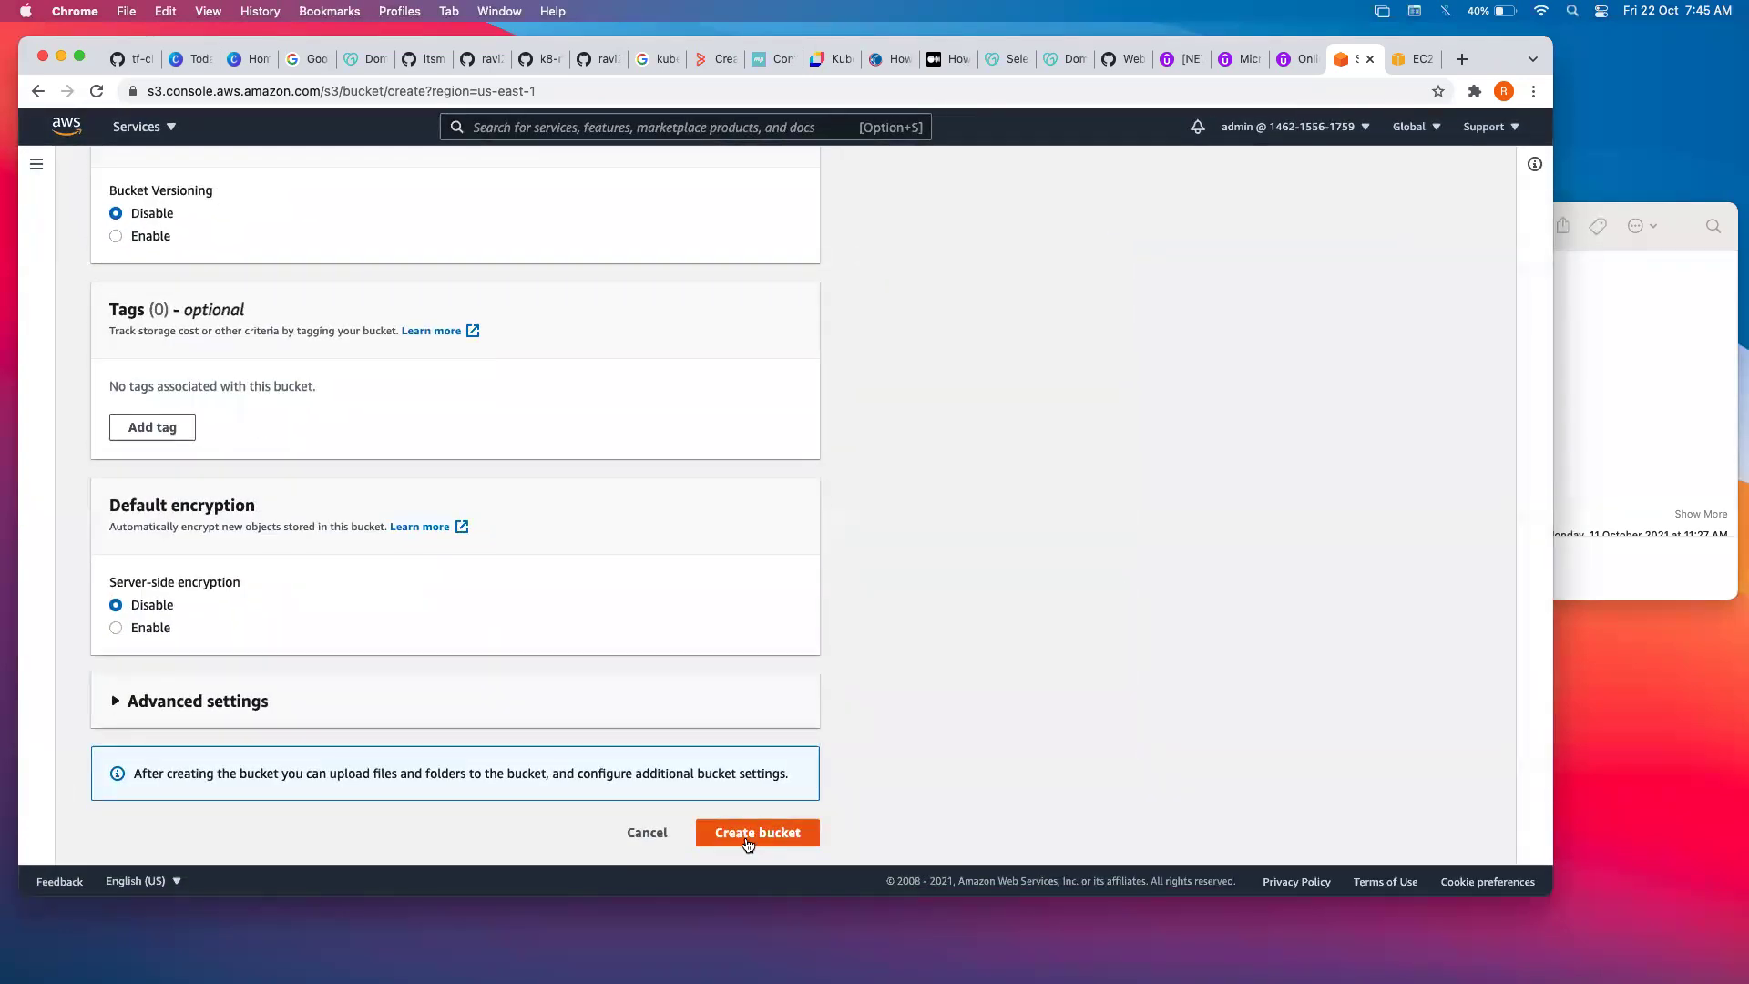
pyautogui.click(747, 832)
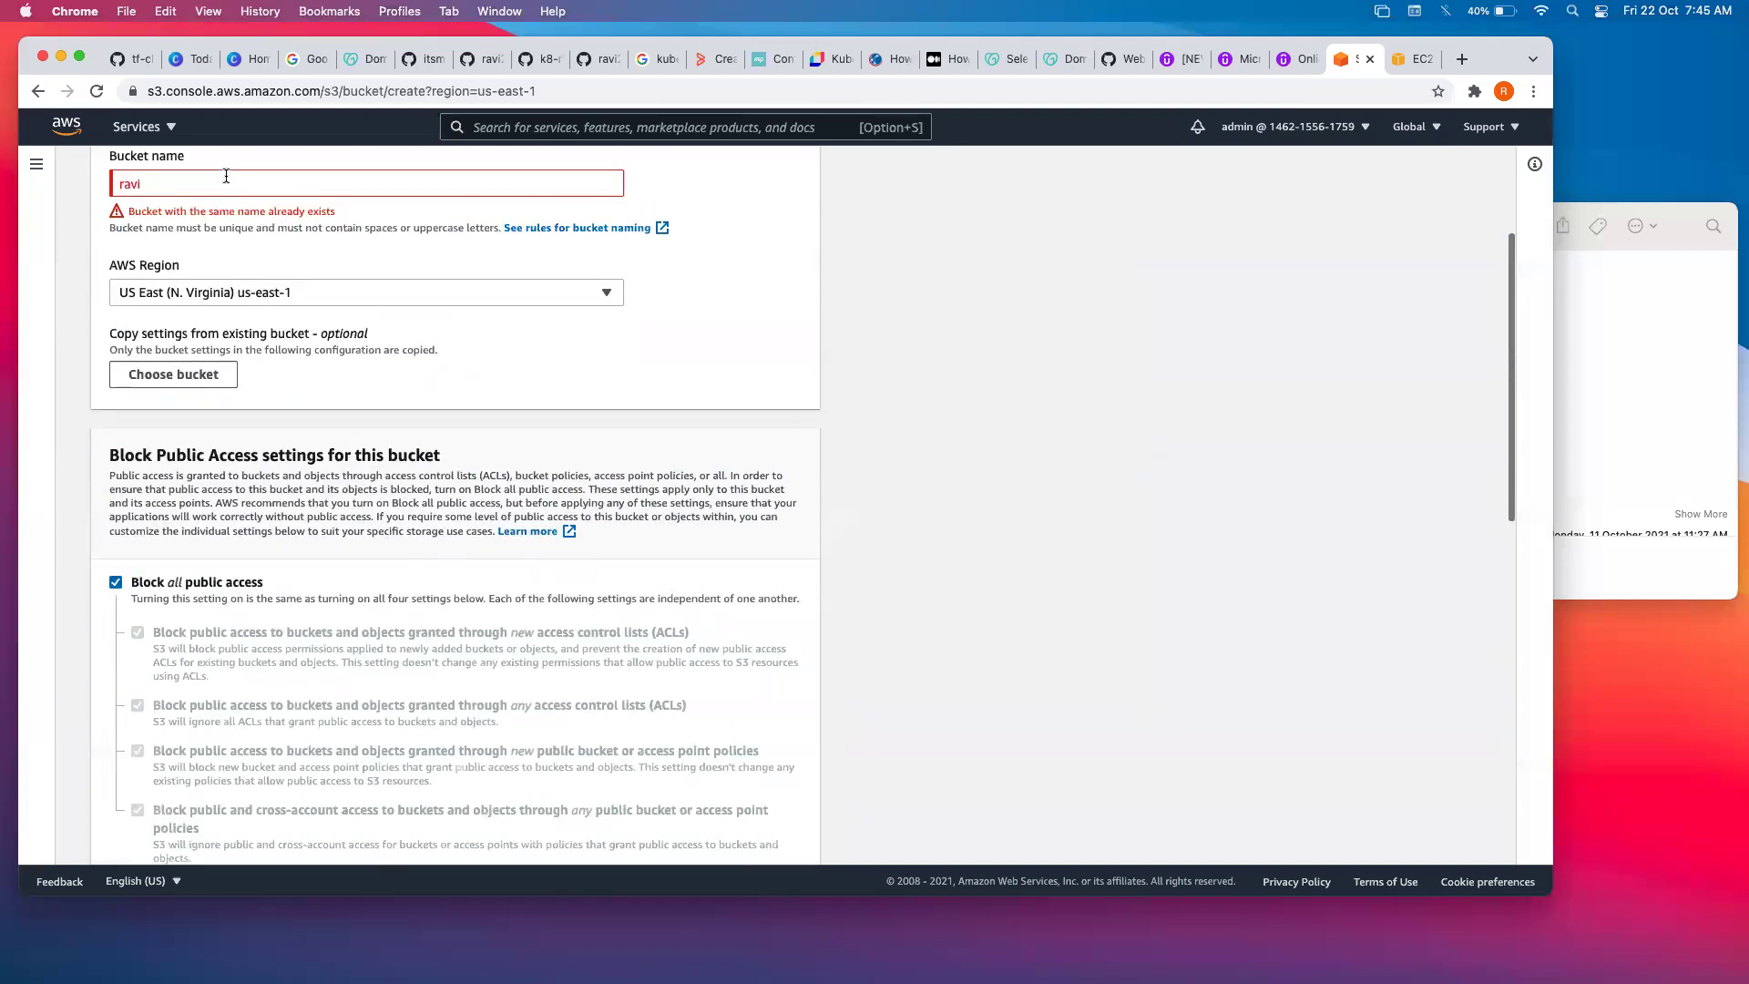
# Check the error on the bucket name and replace the name with my-bucket-18900.
pyautogui.press('super+equal')
pyautogui.press('super+equal')
pyautogui.press('super+equal')
pyautogui.press('super+equal')
pyautogui.press('super+equal')
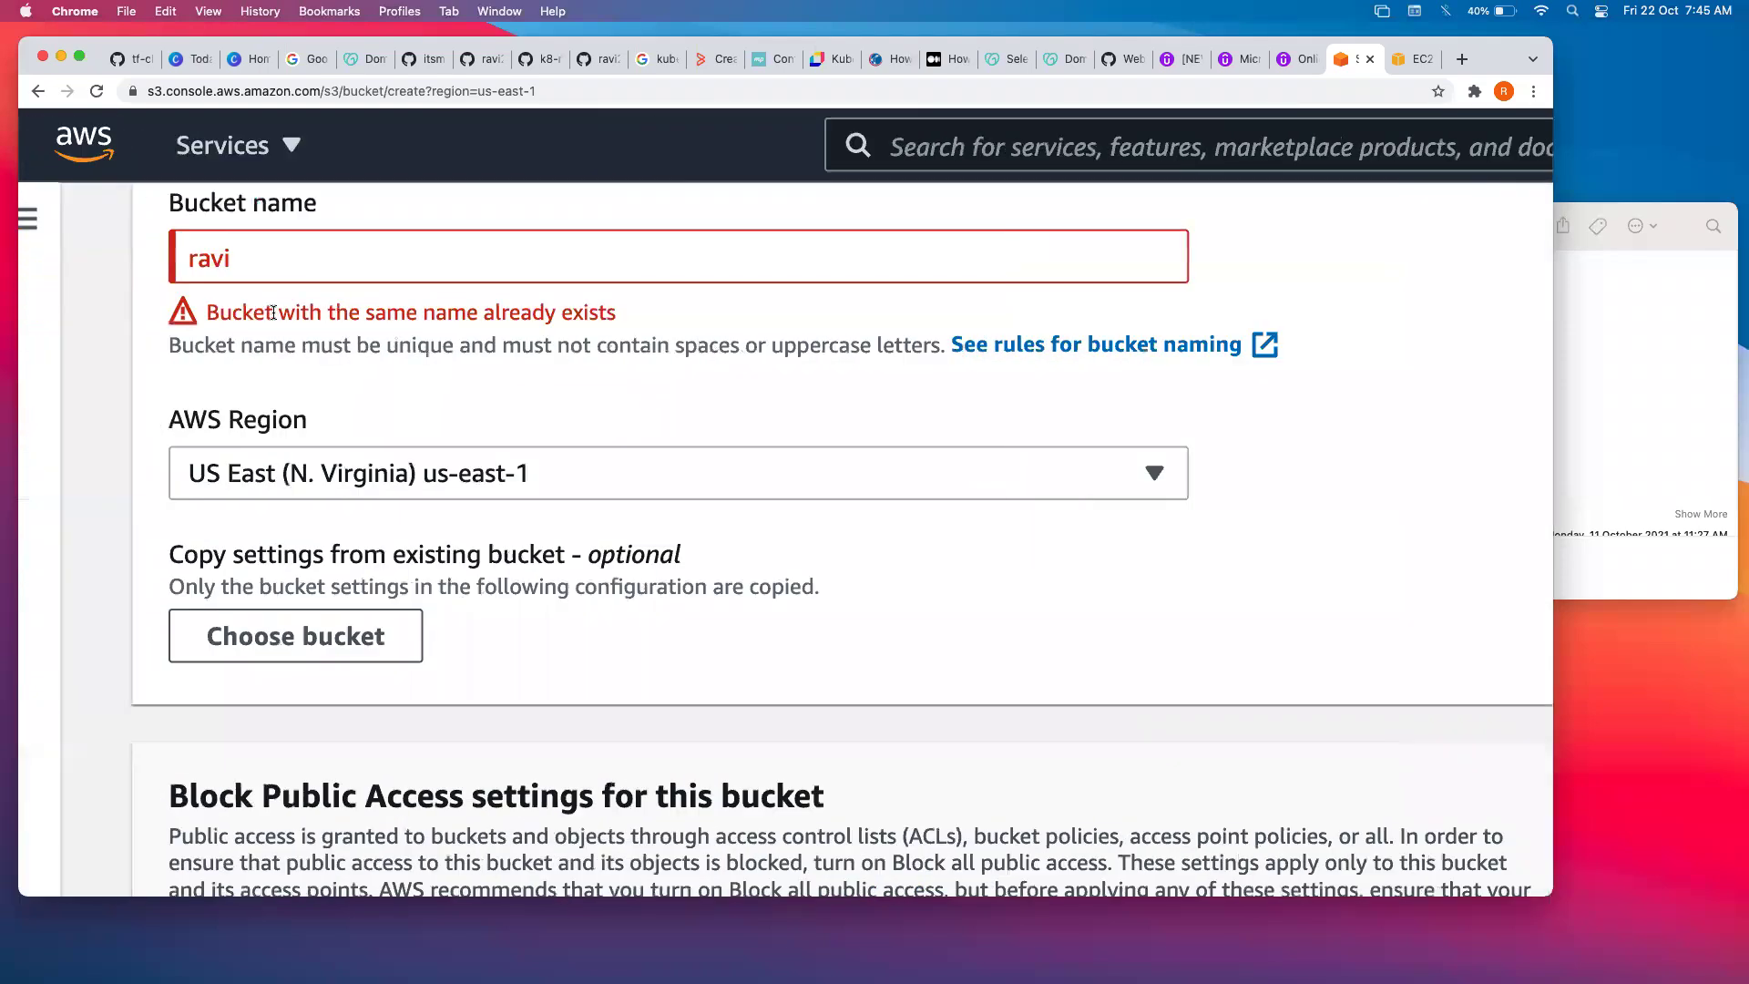
pyautogui.tripleClick(274, 313)
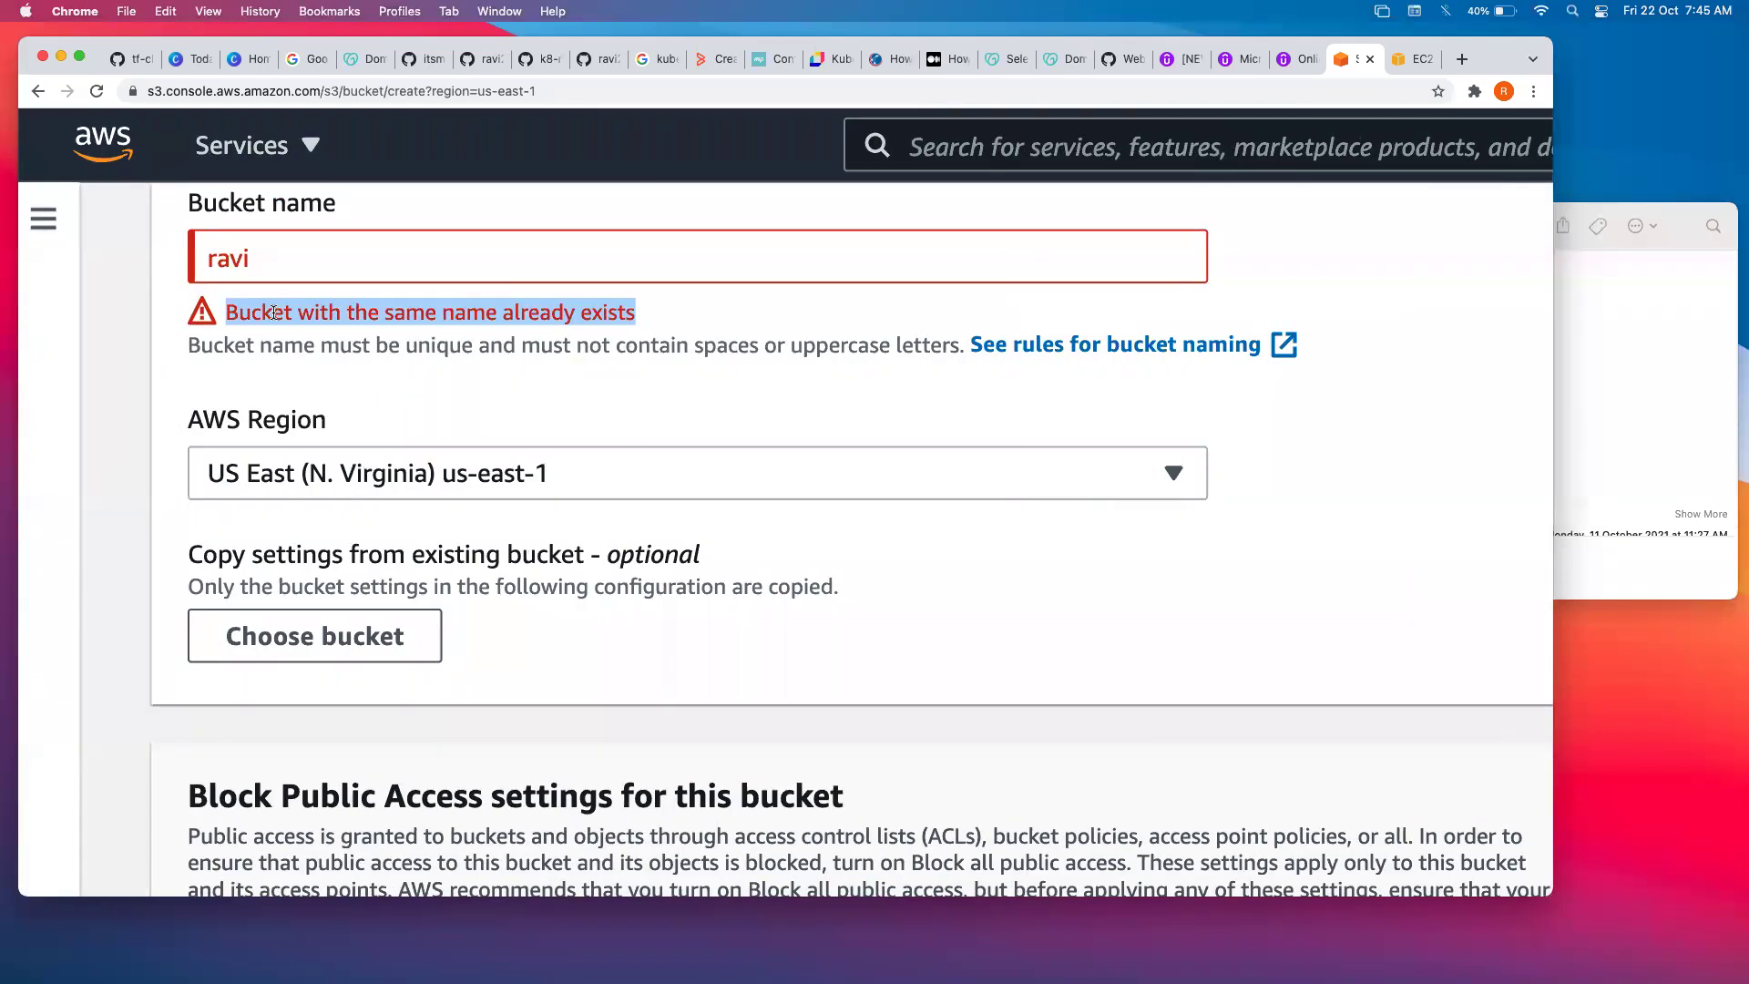
pyautogui.doubleClick(255, 267)
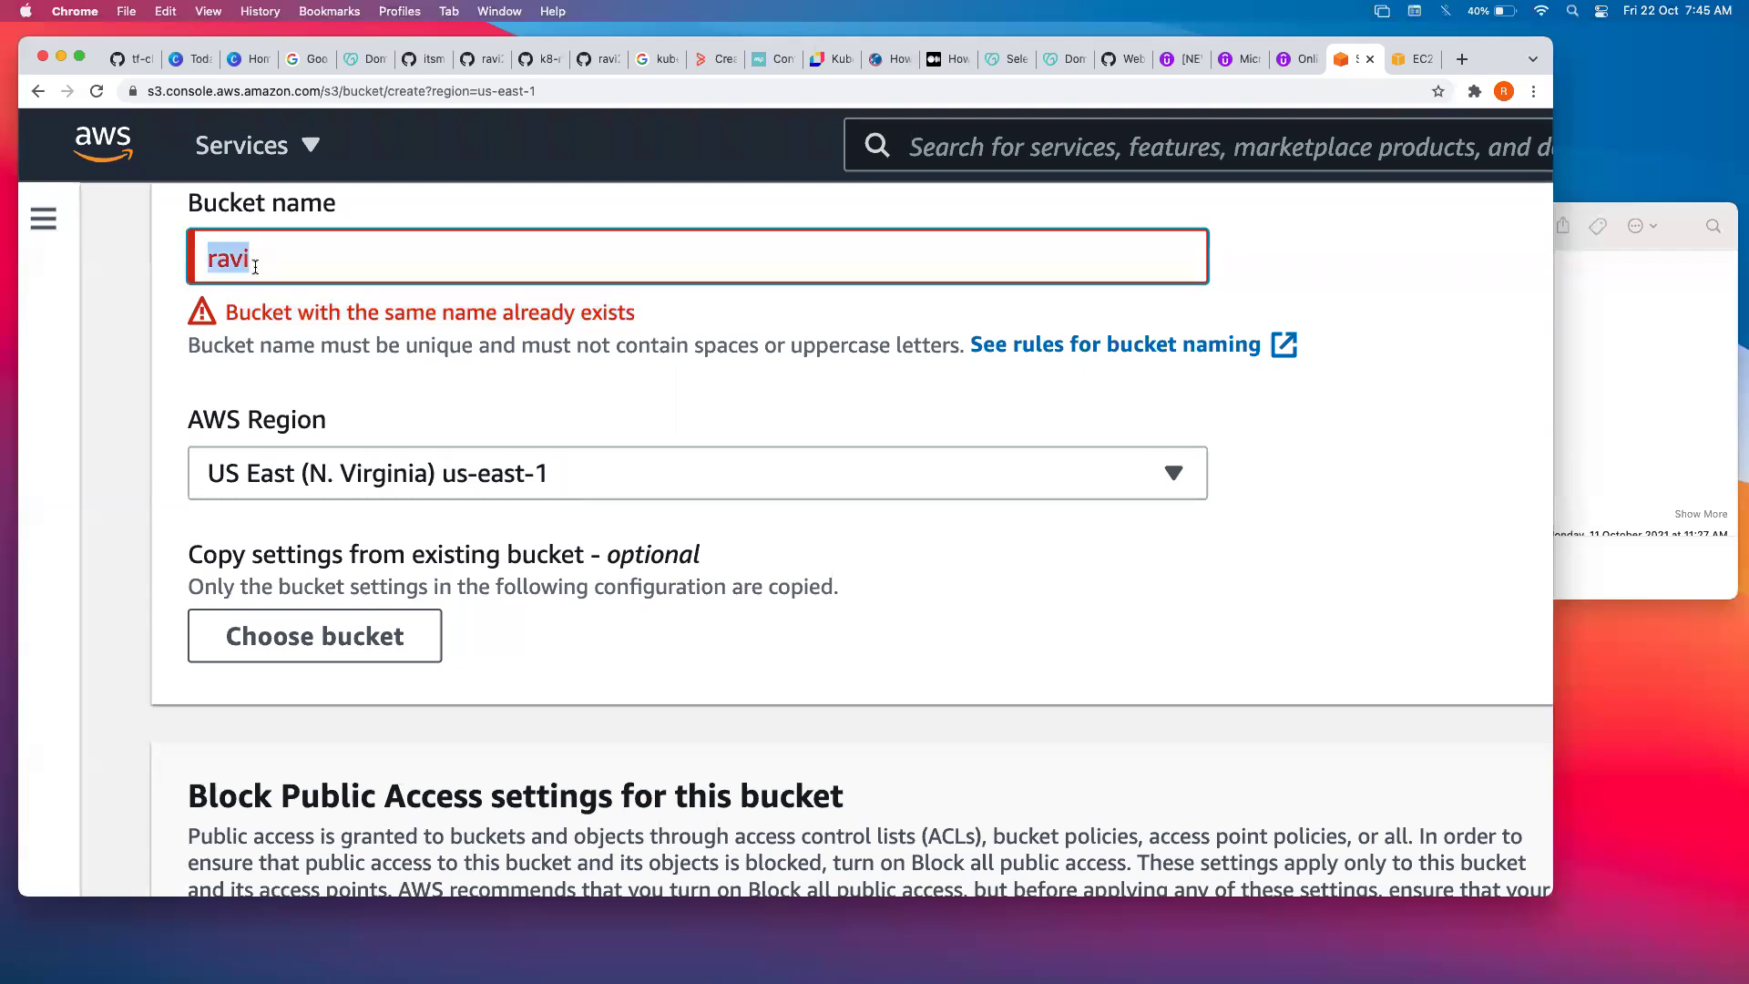
pyautogui.write('my')
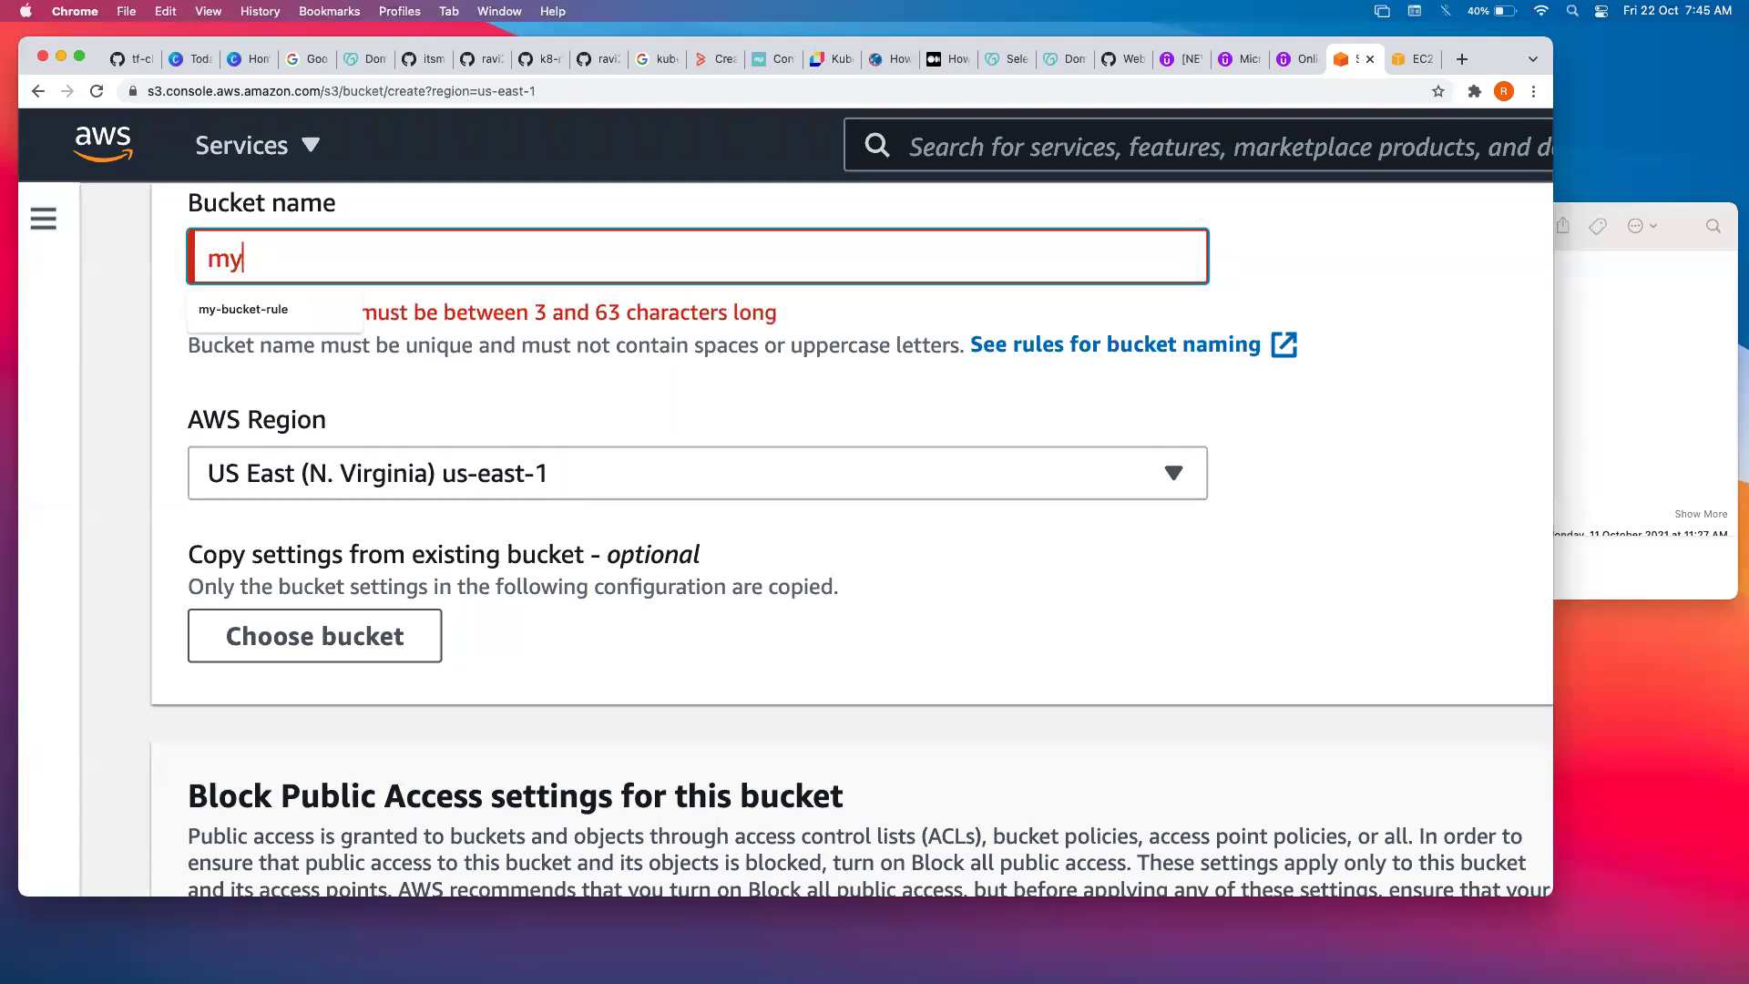
pyautogui.write('-bucket-')
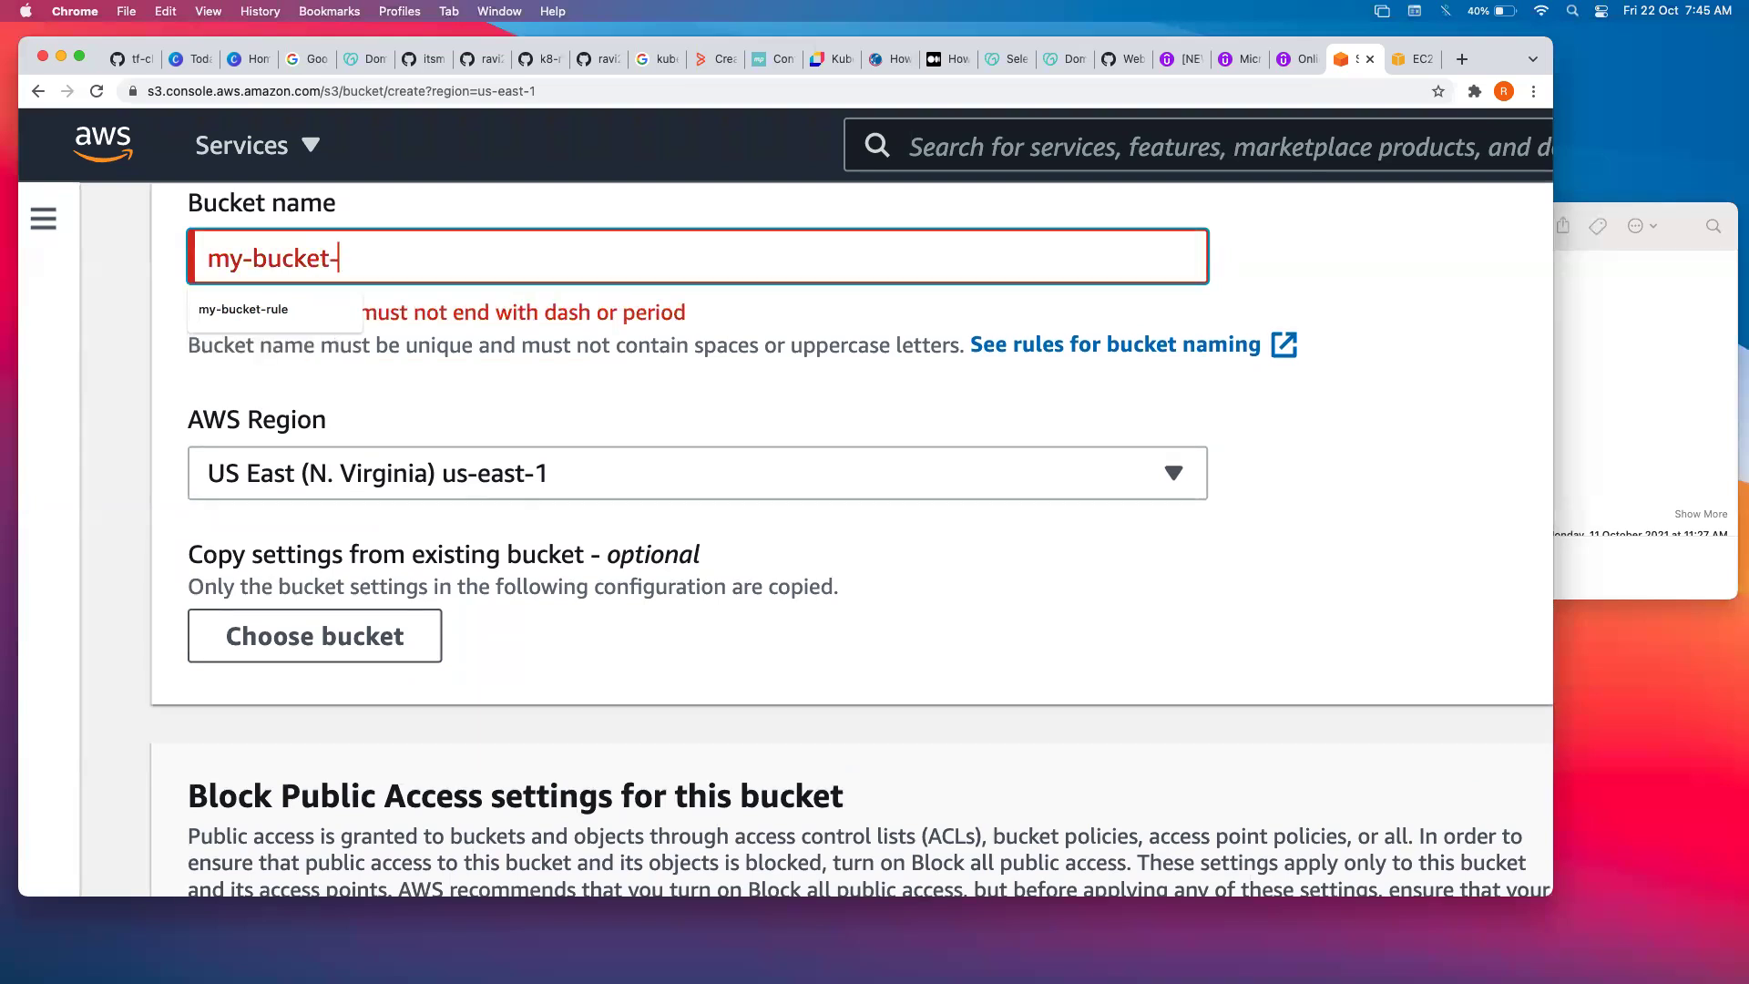
pyautogui.write('18900')
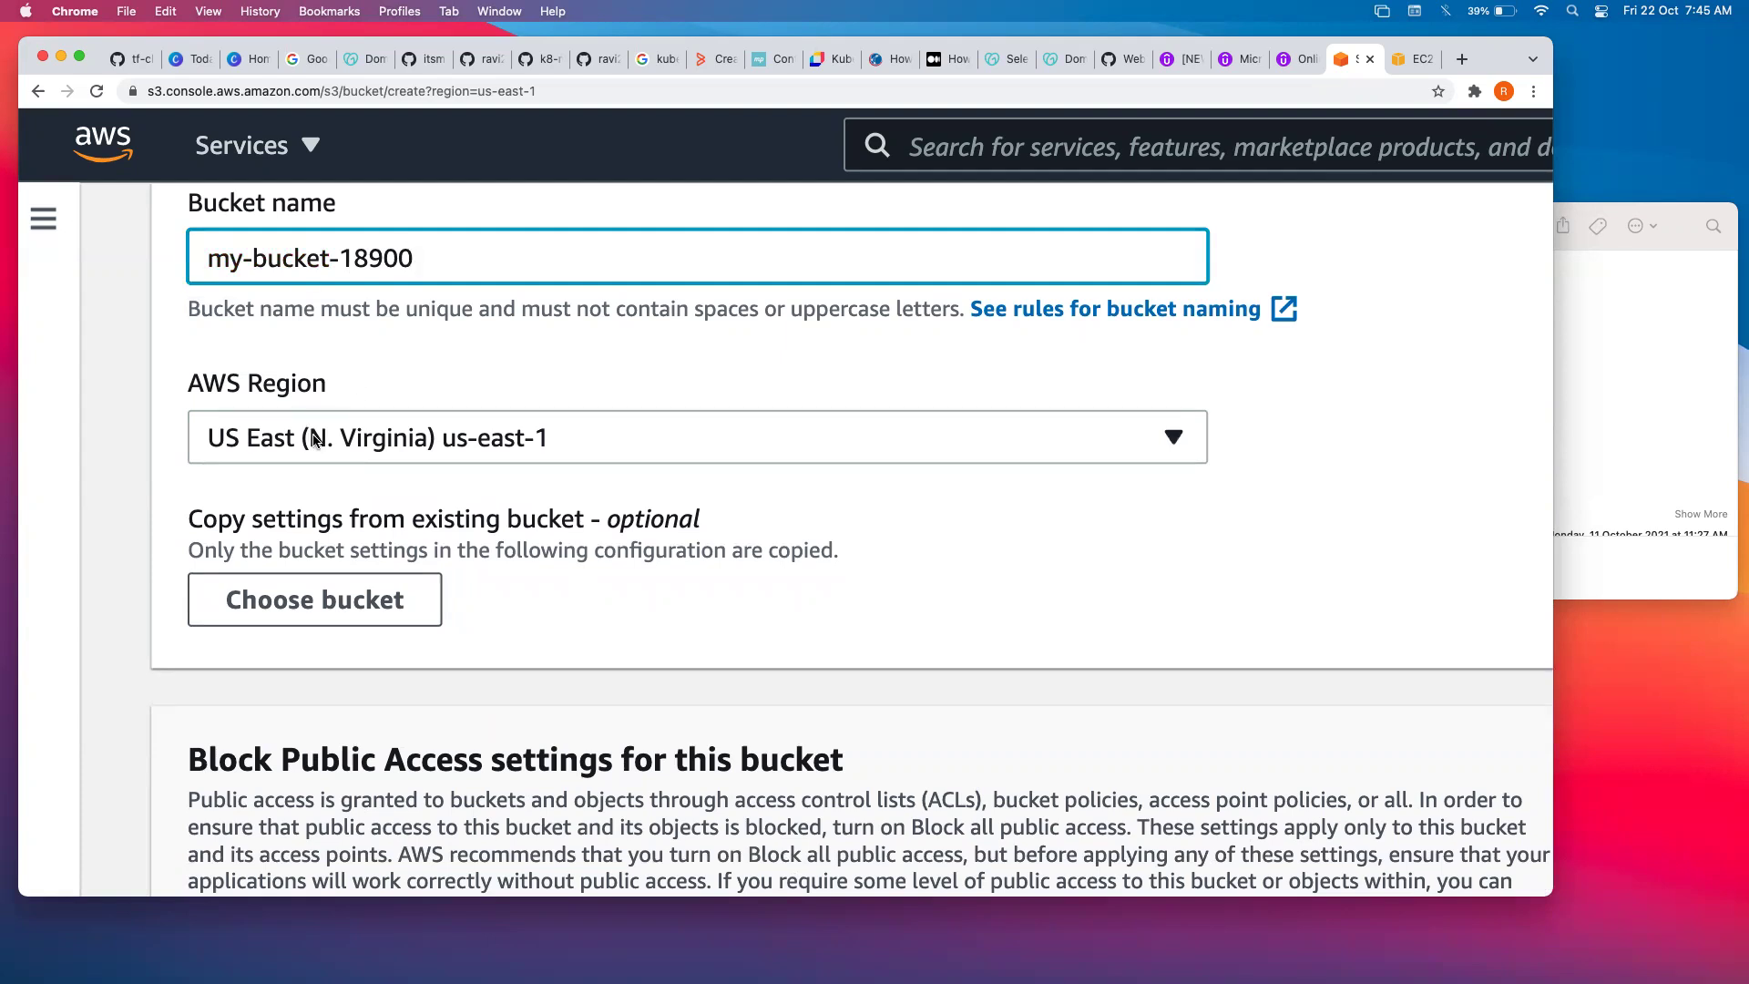
# Create the bucket with the default public access, versioning, tag and encryption settings.
pyautogui.click(1189, 534)
pyautogui.press('super+minus')
pyautogui.press('super+minus')
pyautogui.press('super+minus')
pyautogui.press('super+minus')
pyautogui.press('super+minus')
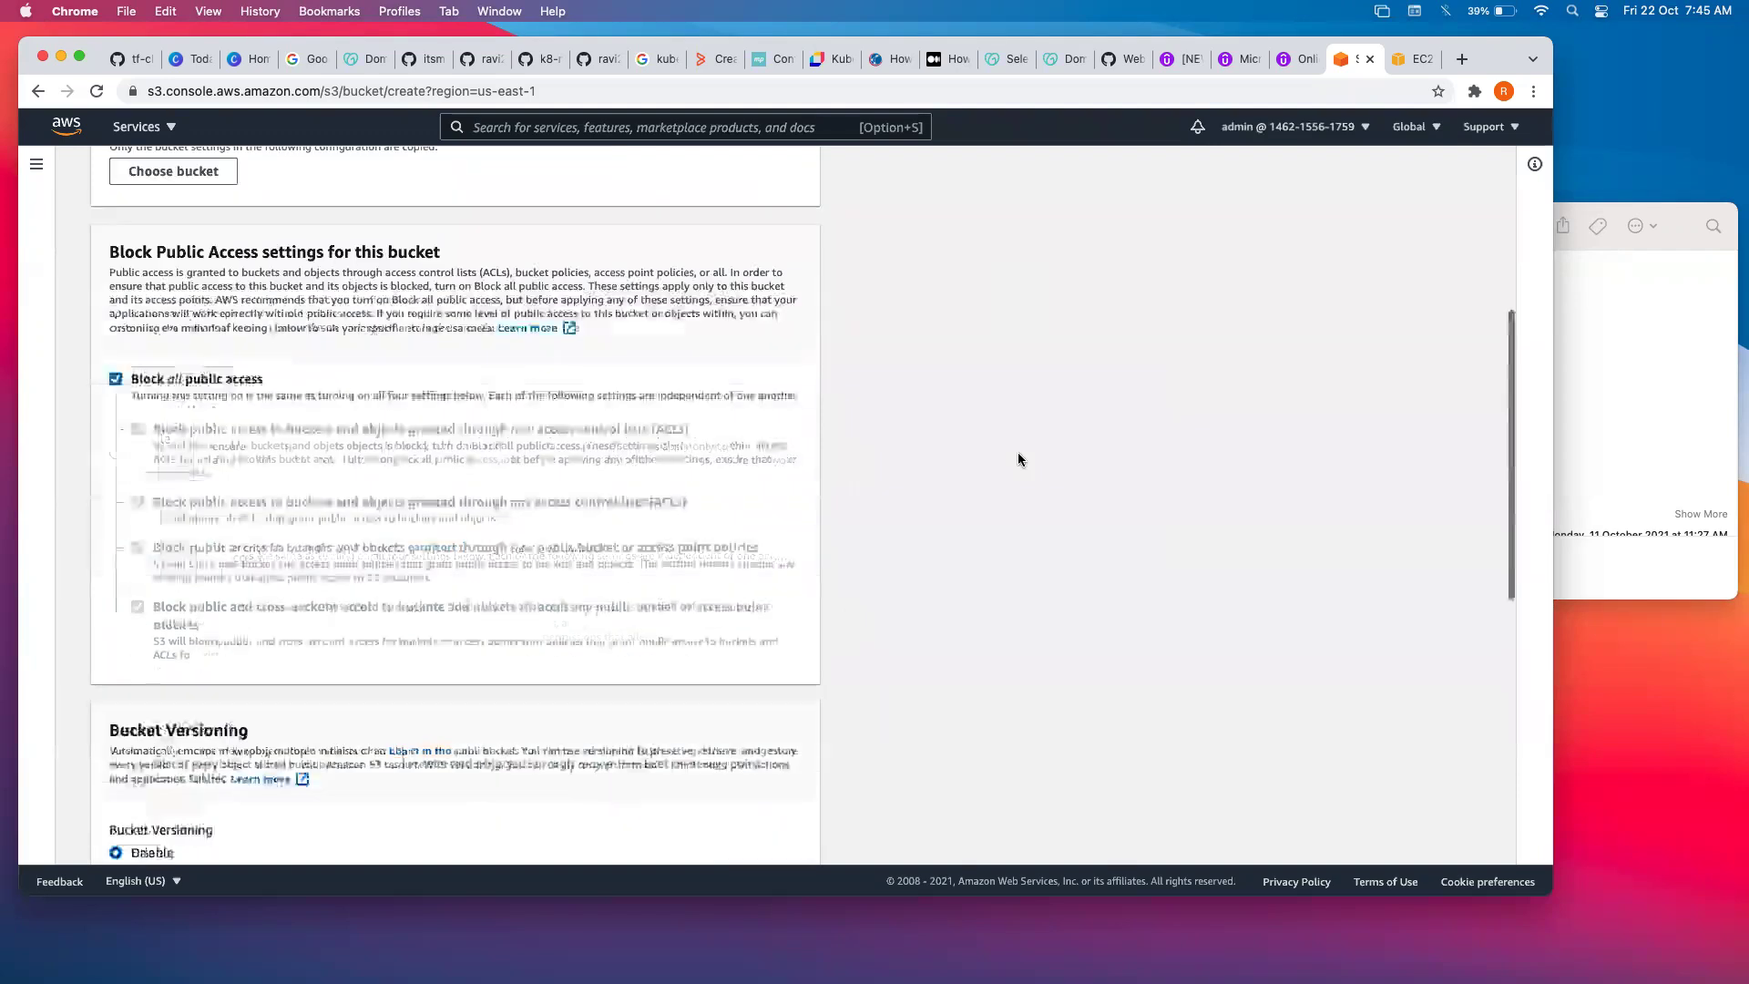
pyautogui.scroll(-10, 1018, 452)
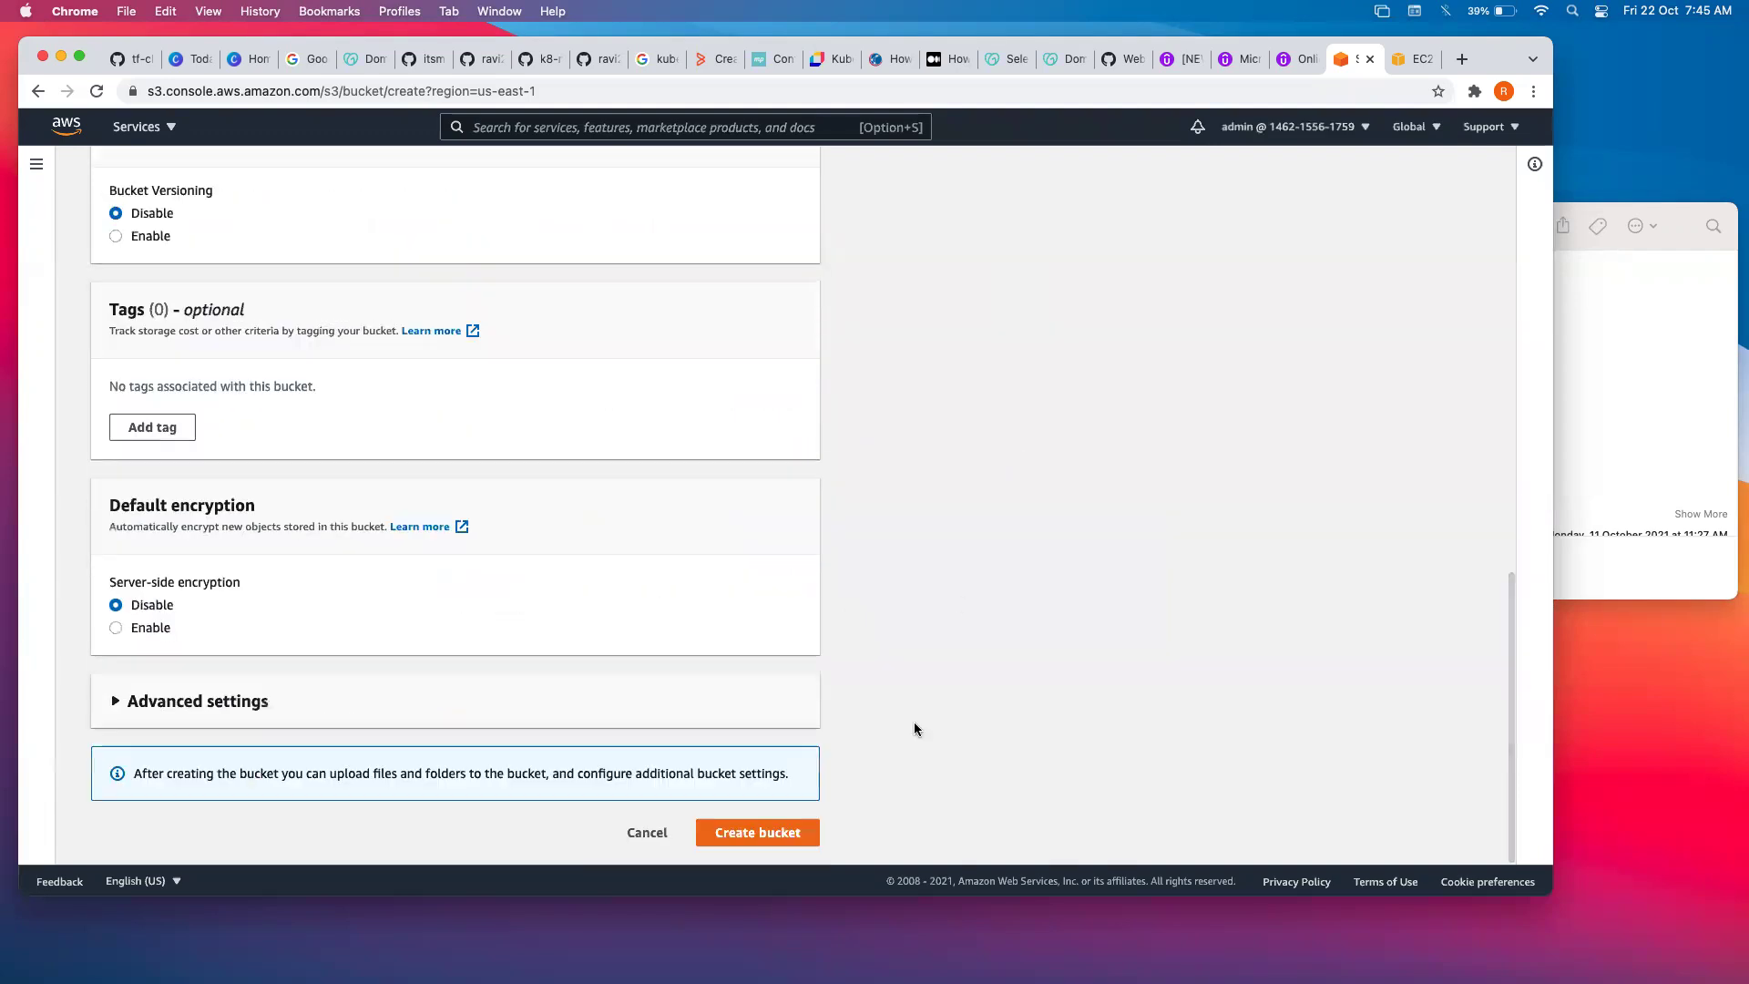
pyautogui.click(755, 839)
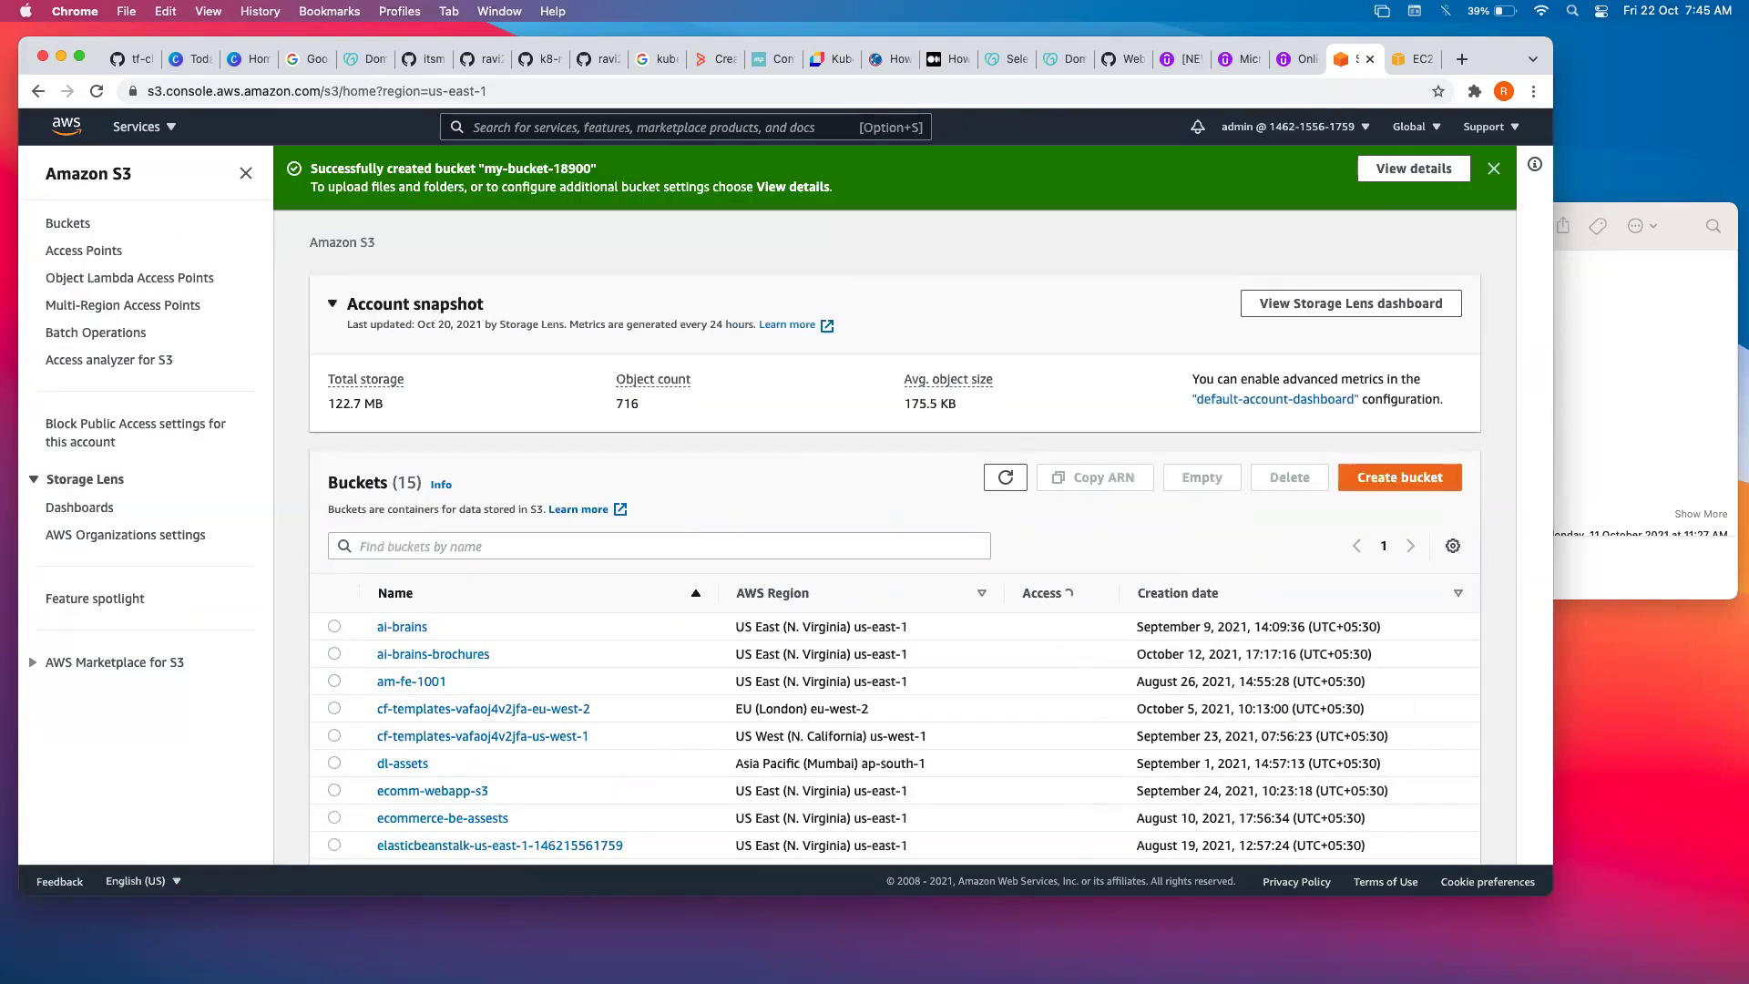
# Find my-bucket-18900 in the bucket list, open it and highlight its Objects heading.
pyautogui.scroll(-3, 537, 803)
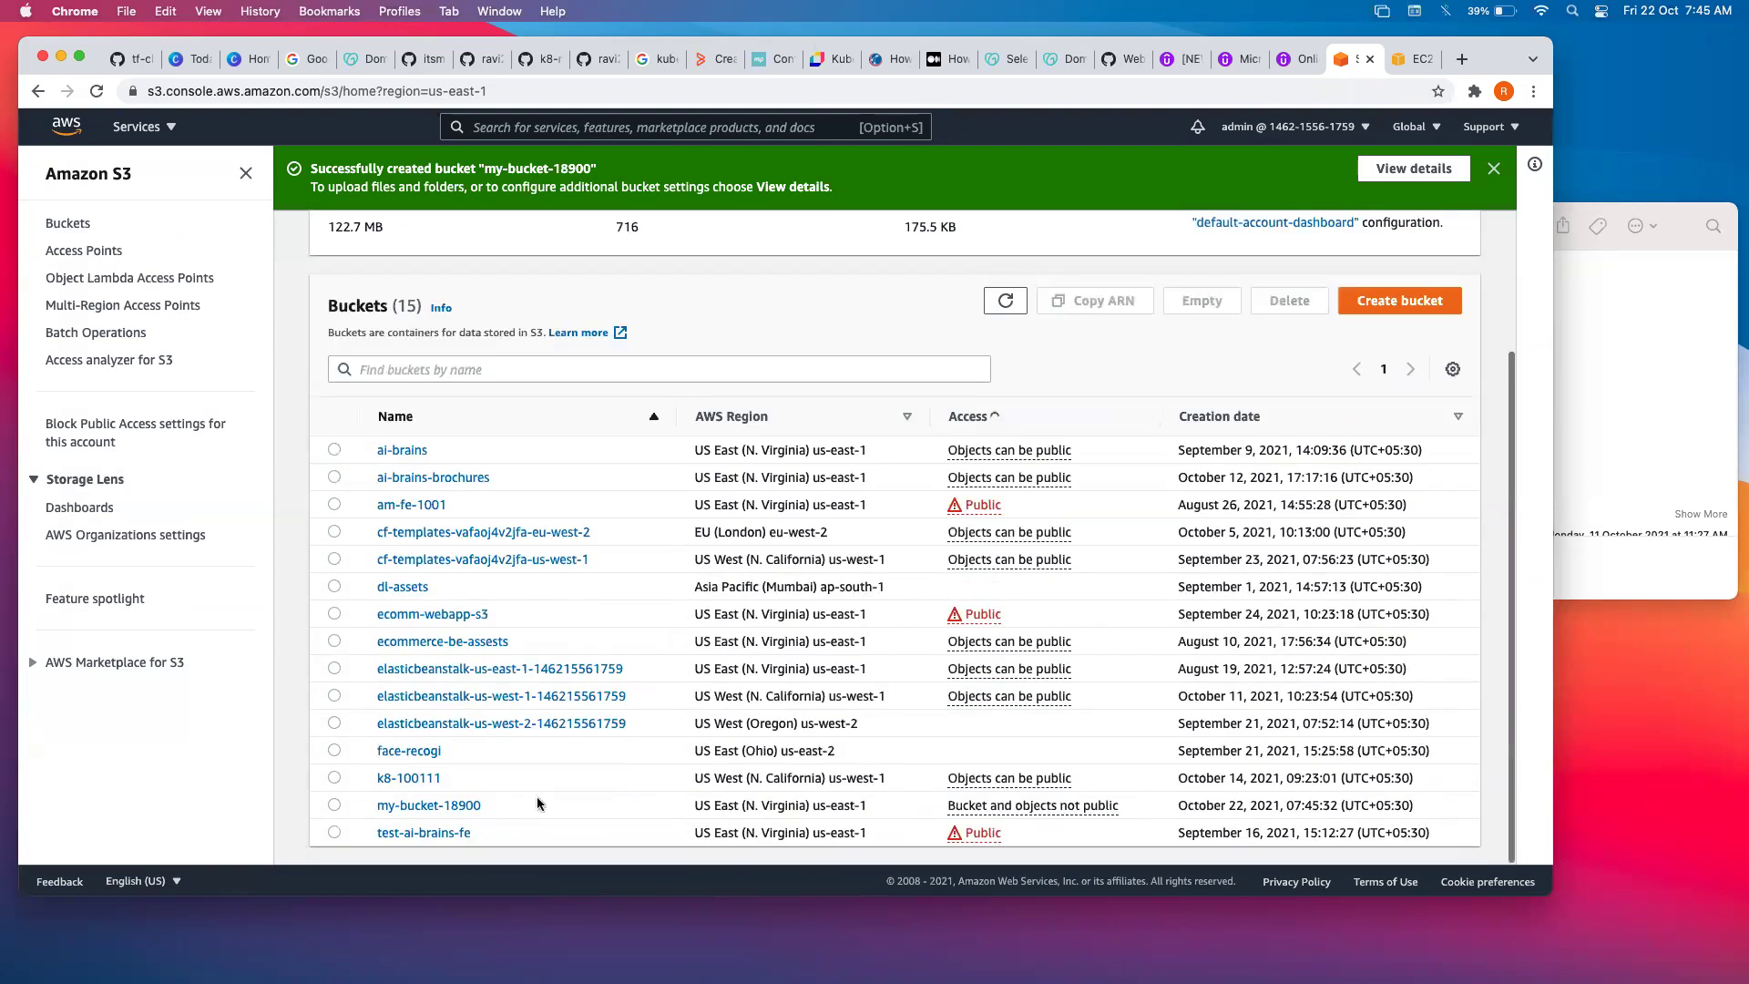
pyautogui.moveTo(492, 806); pyautogui.dragTo(373, 805)
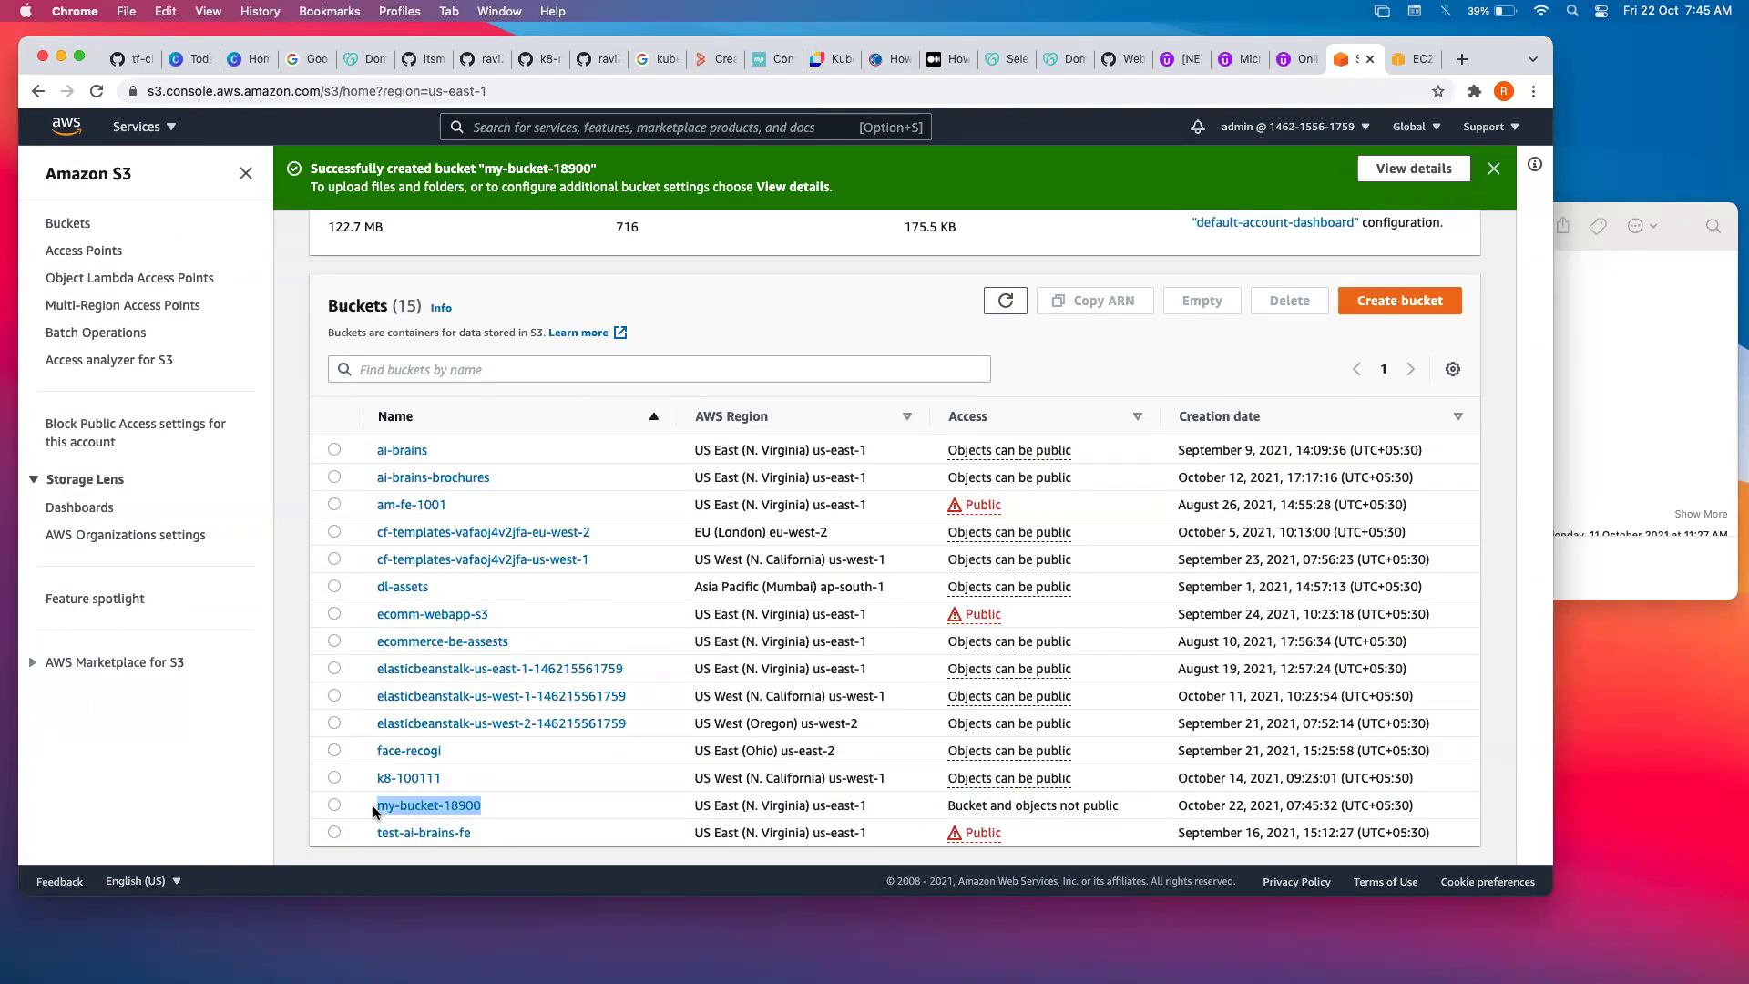
pyautogui.click(464, 808)
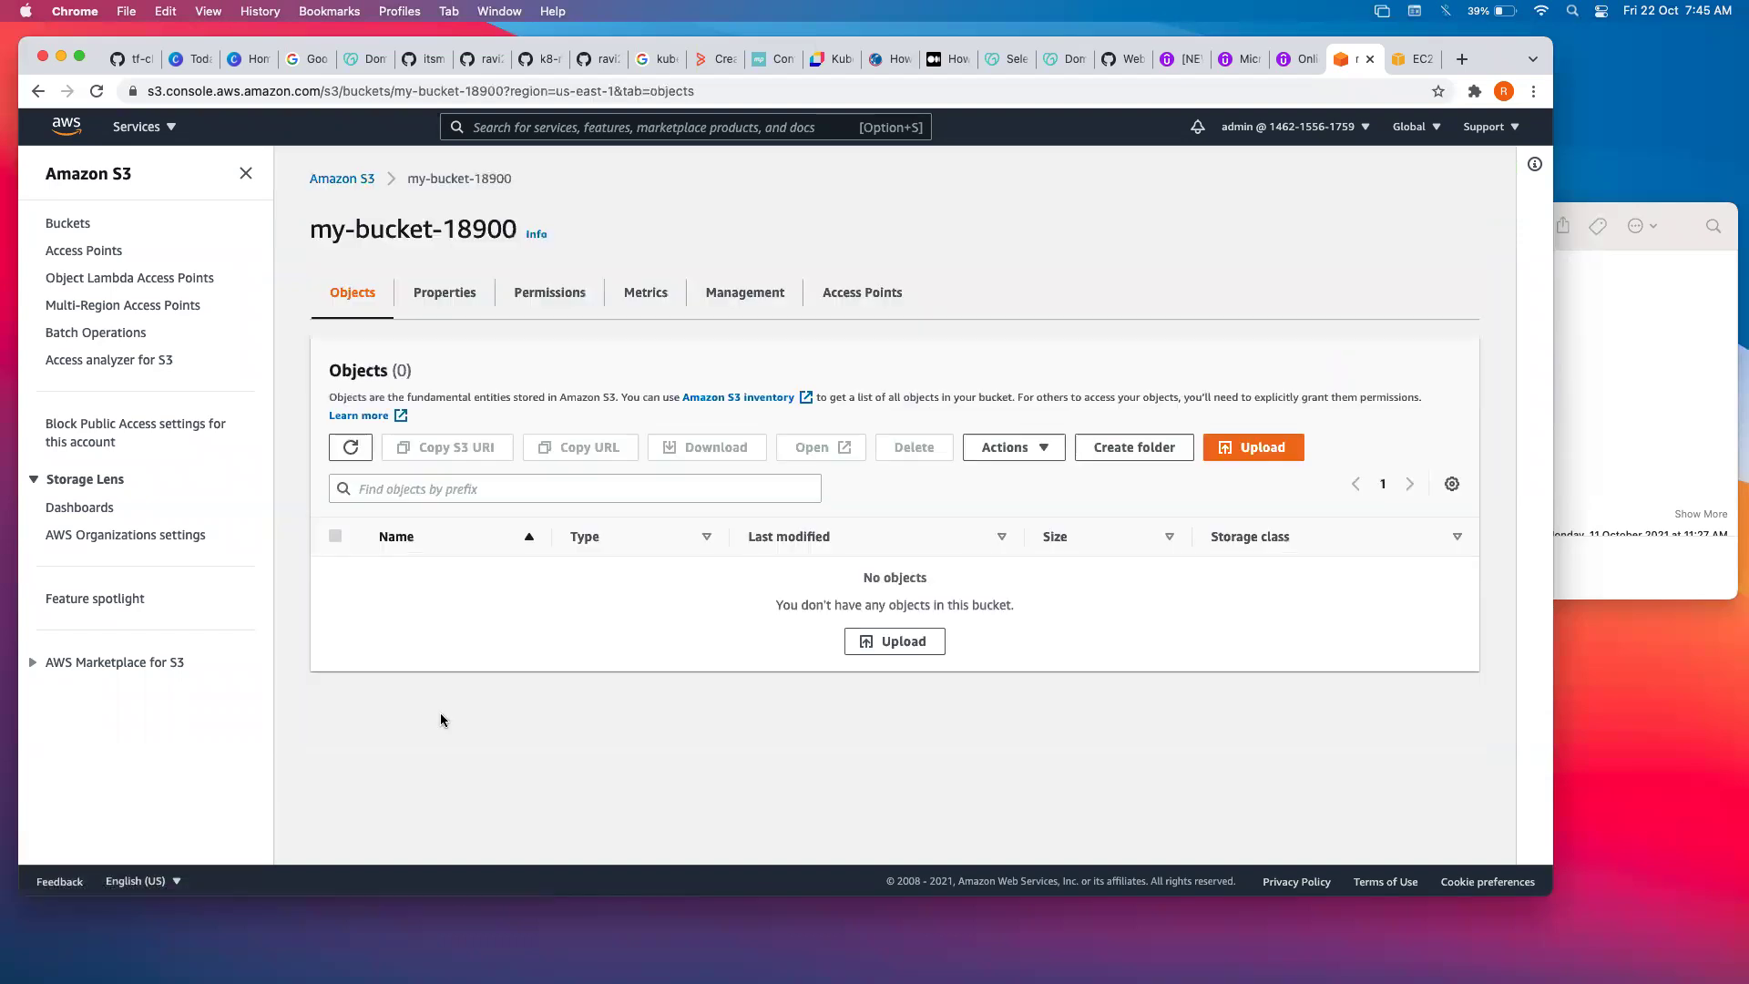
pyautogui.tripleClick(360, 373)
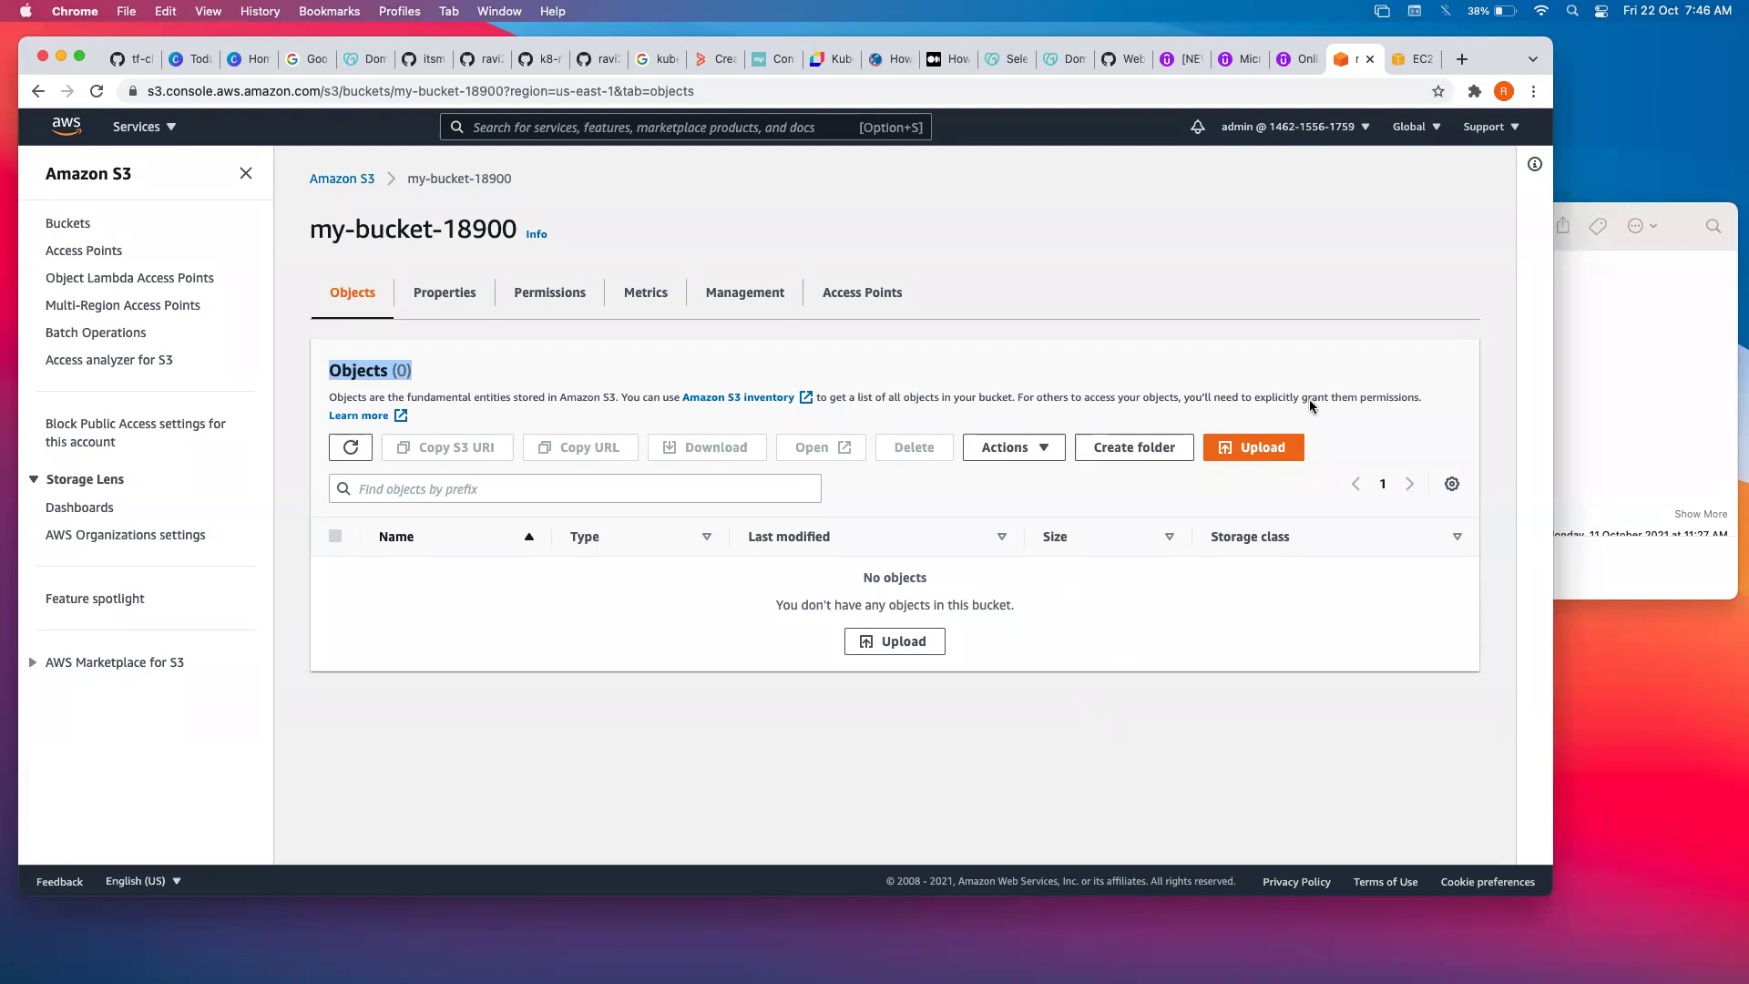
# Start an upload to my-bucket-18900 and add the Desktop image "Screenshot 2021-09-17 at 9.28.14 AM".
pyautogui.click(1280, 448)
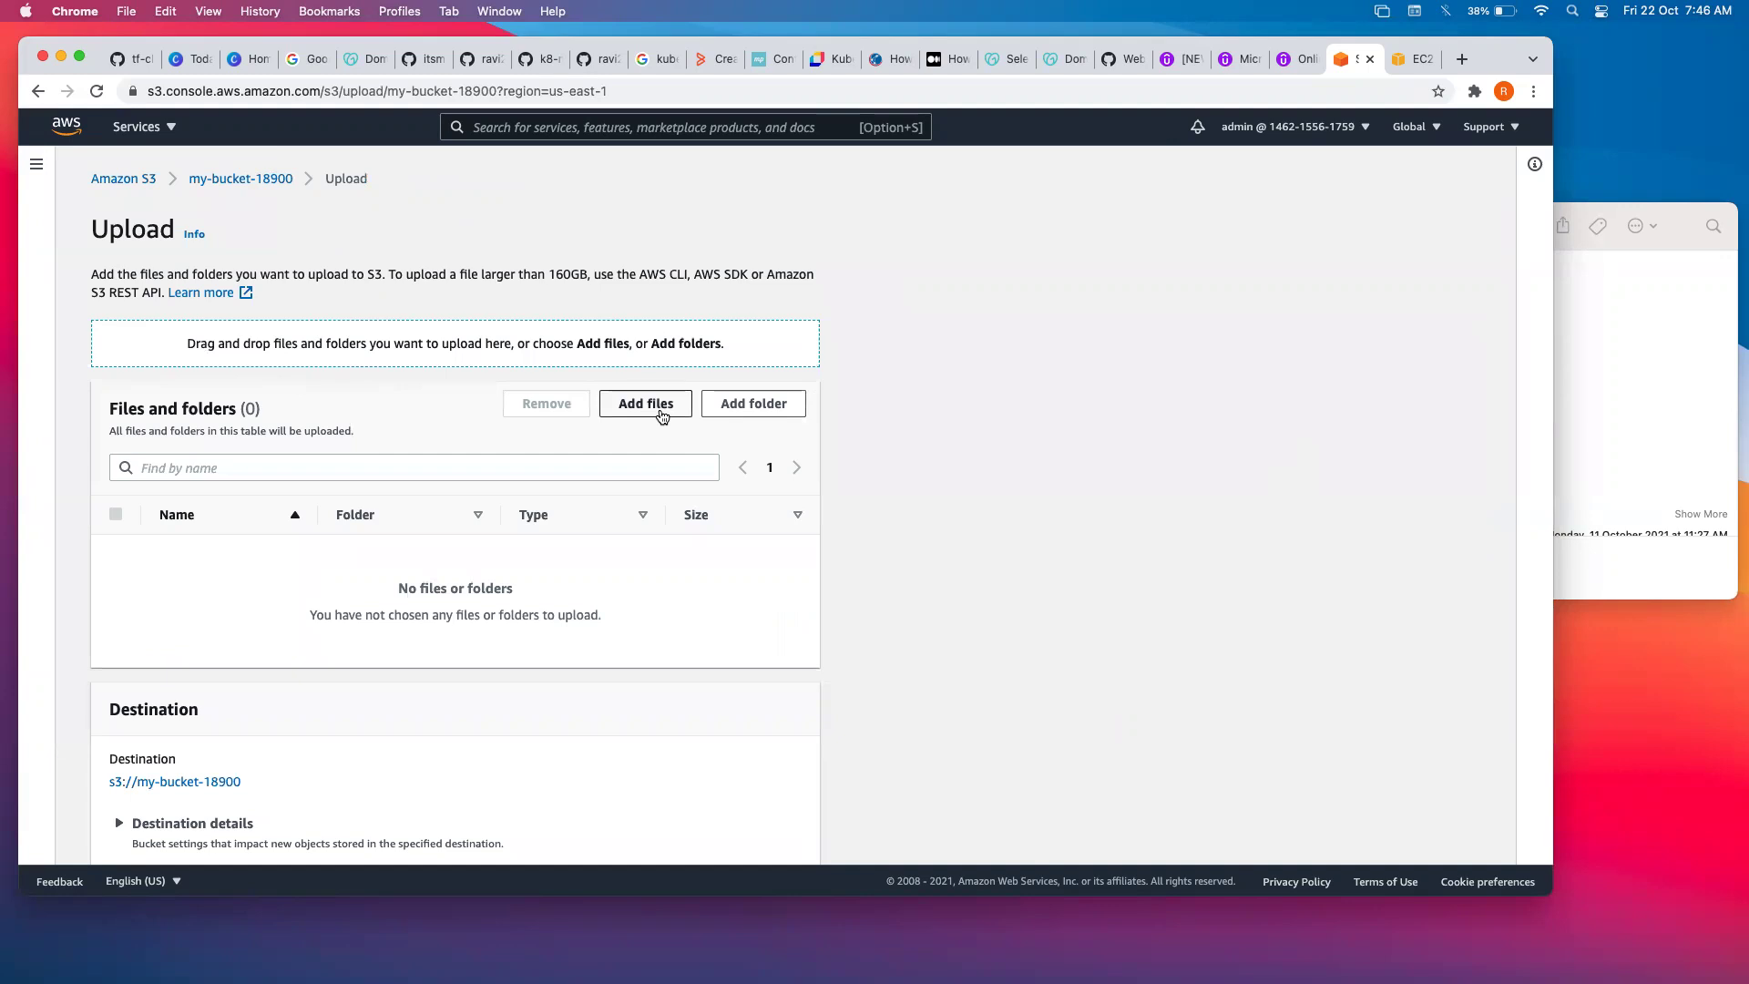
pyautogui.click(658, 408)
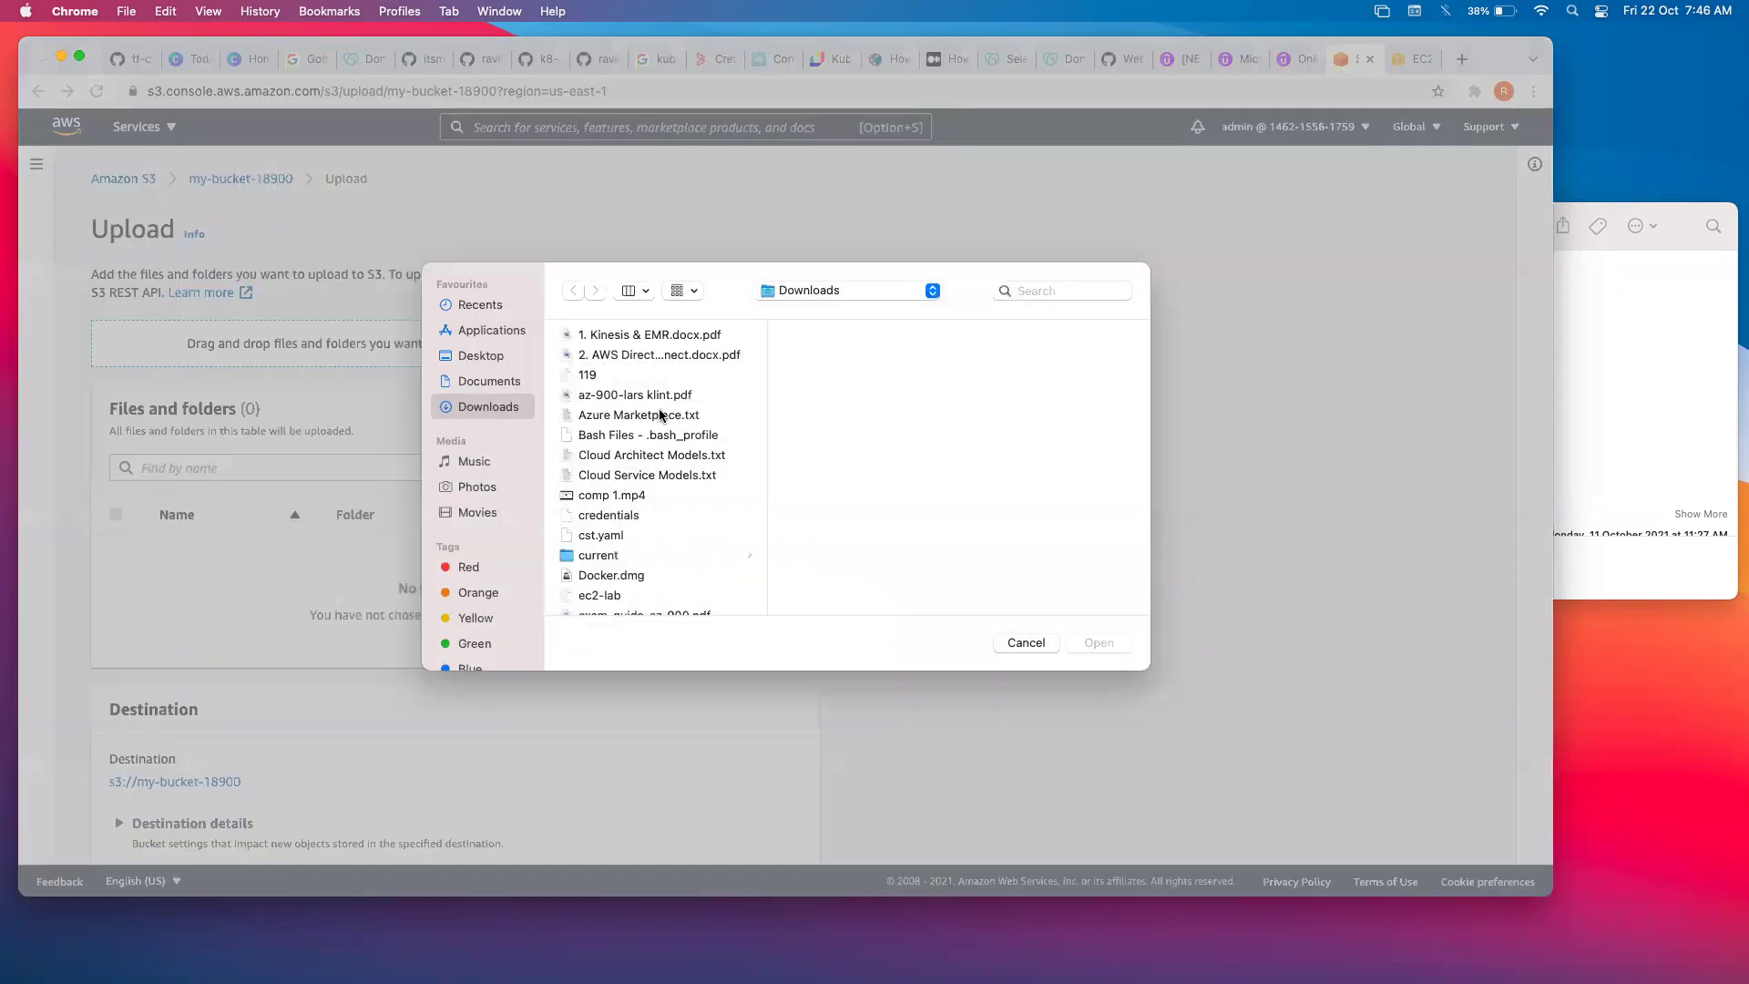
pyautogui.click(494, 361)
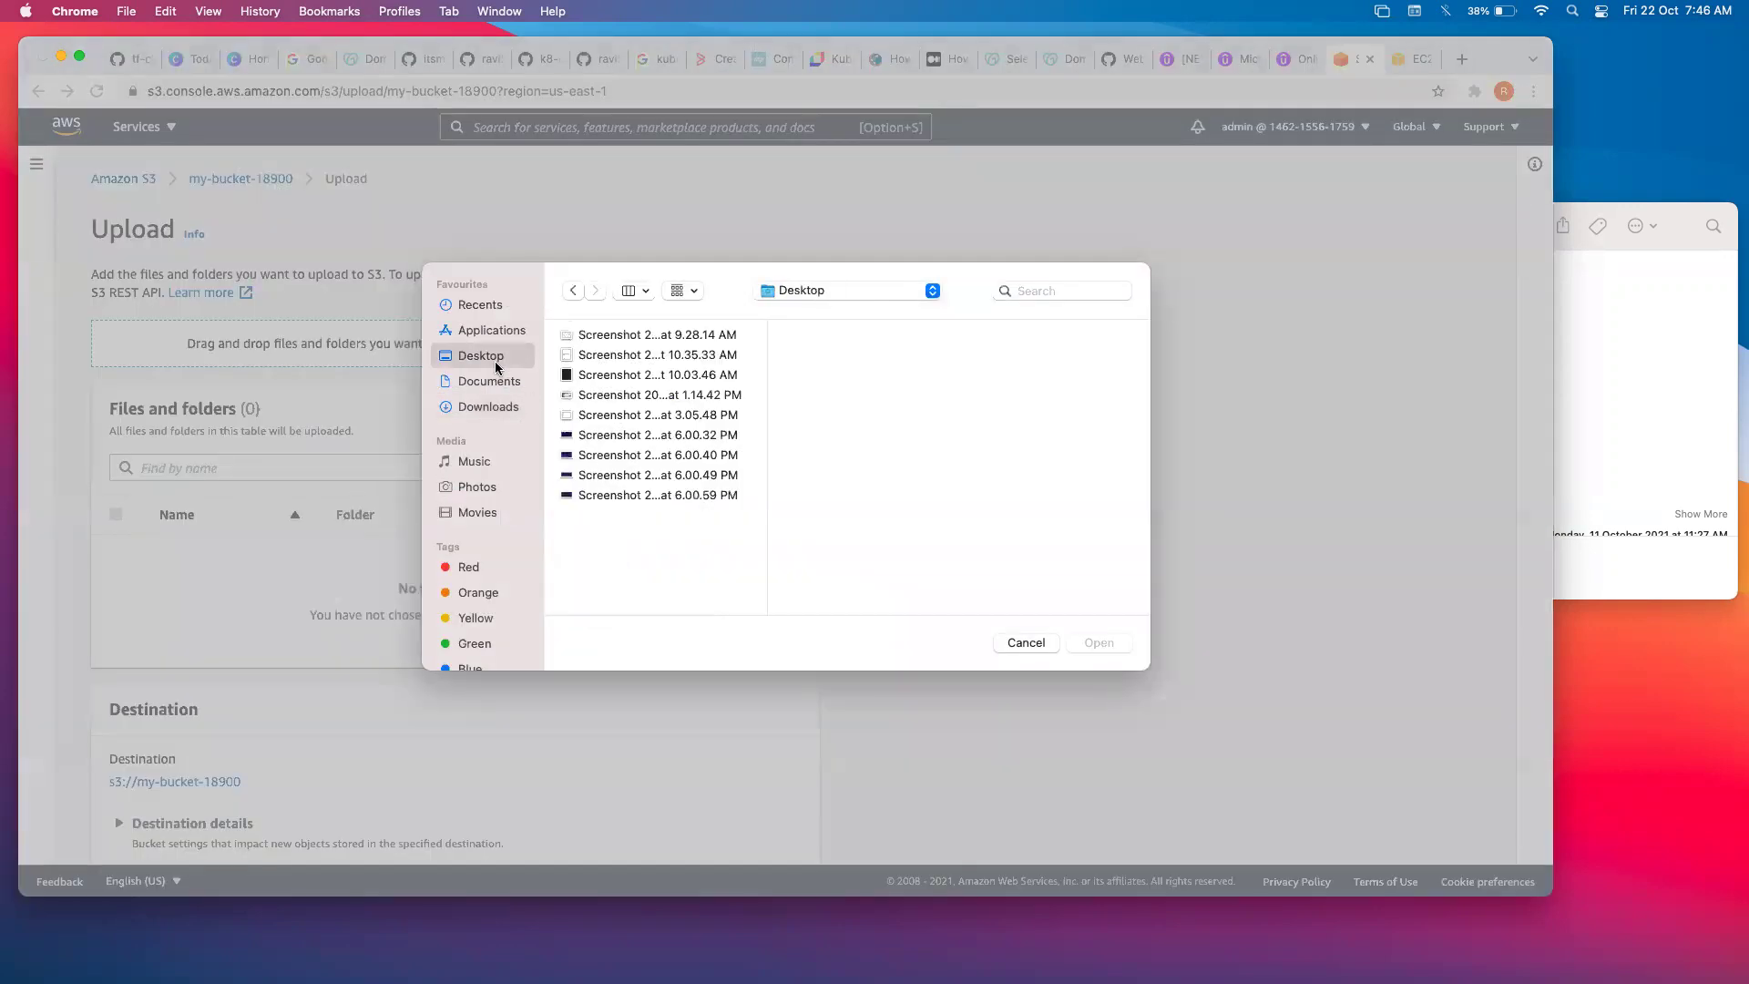
pyautogui.click(610, 335)
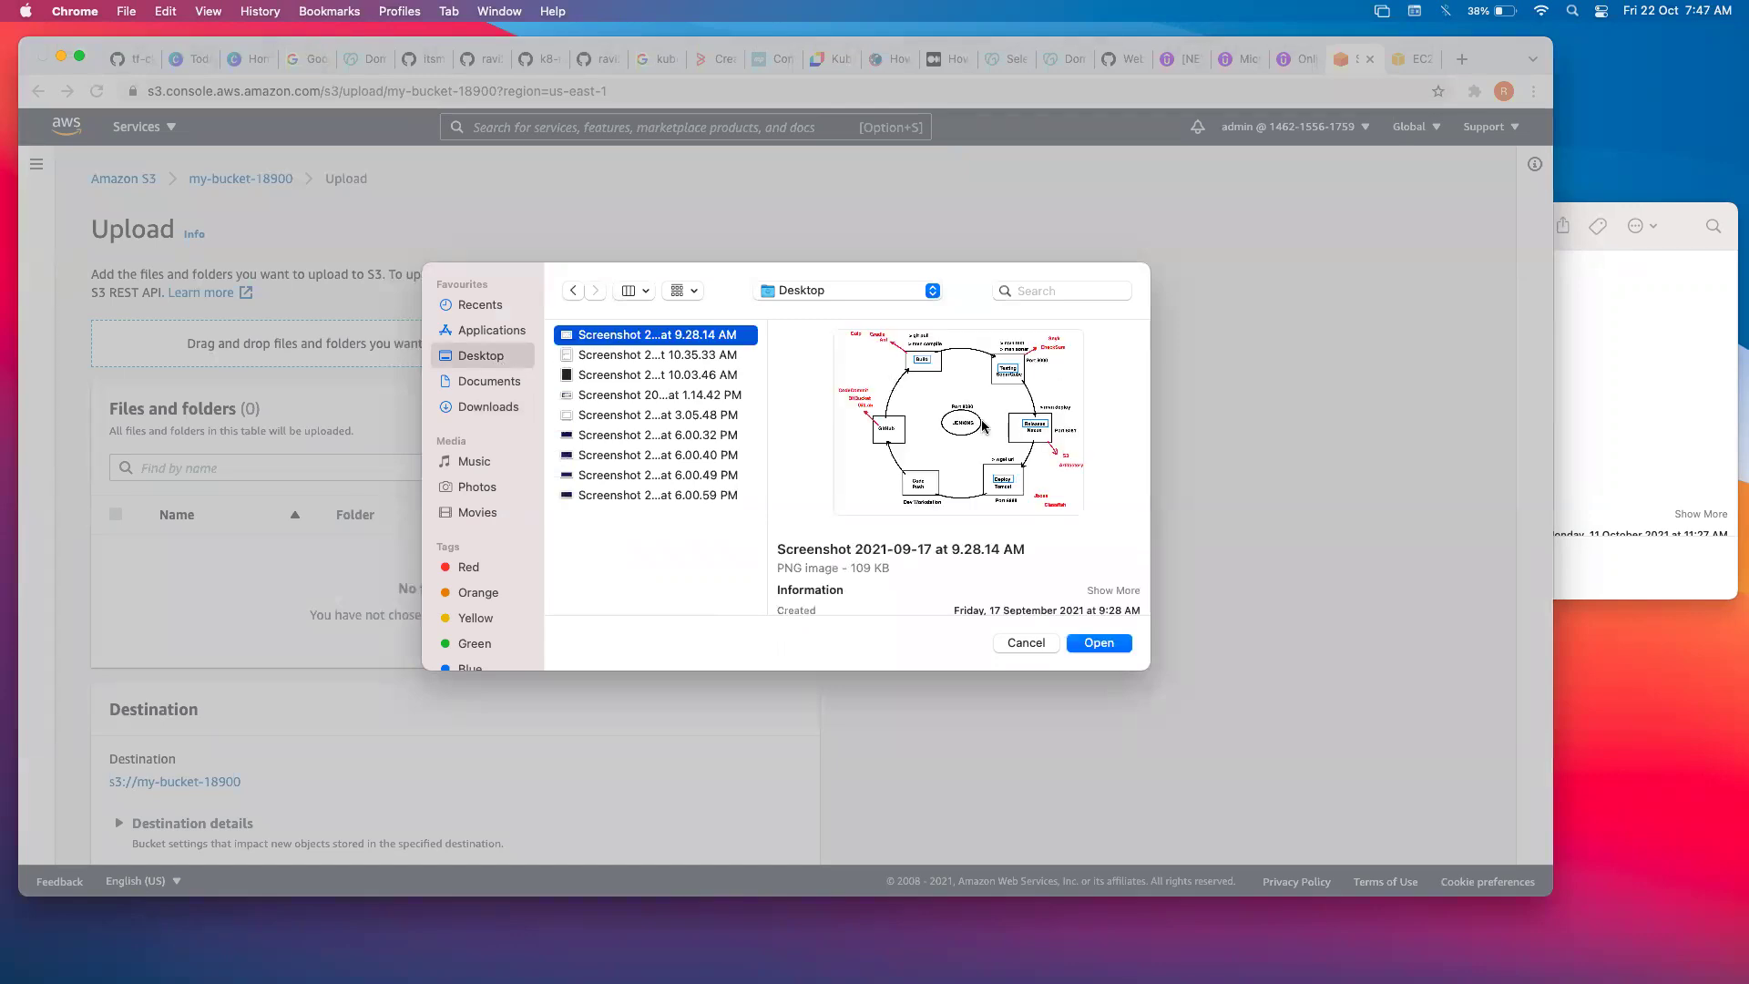
pyautogui.click(1116, 644)
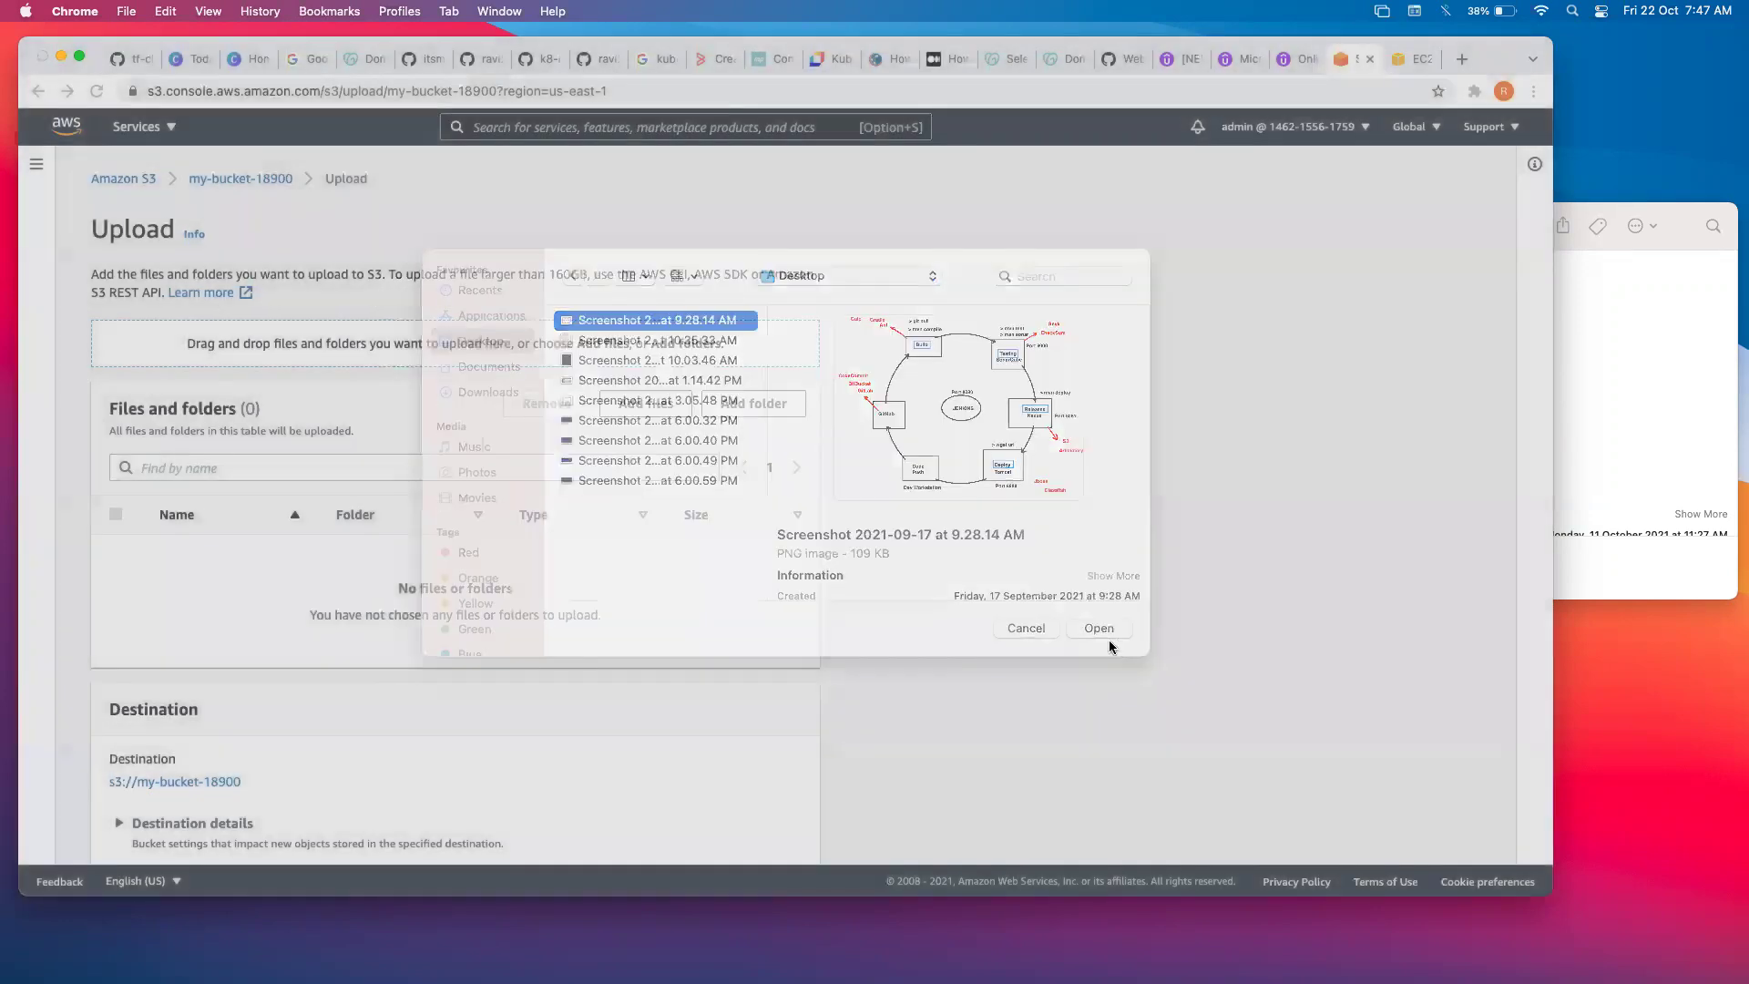
# Upload the added screenshot file to the bucket and close the upload status page.
pyautogui.scroll(-3, 772, 637)
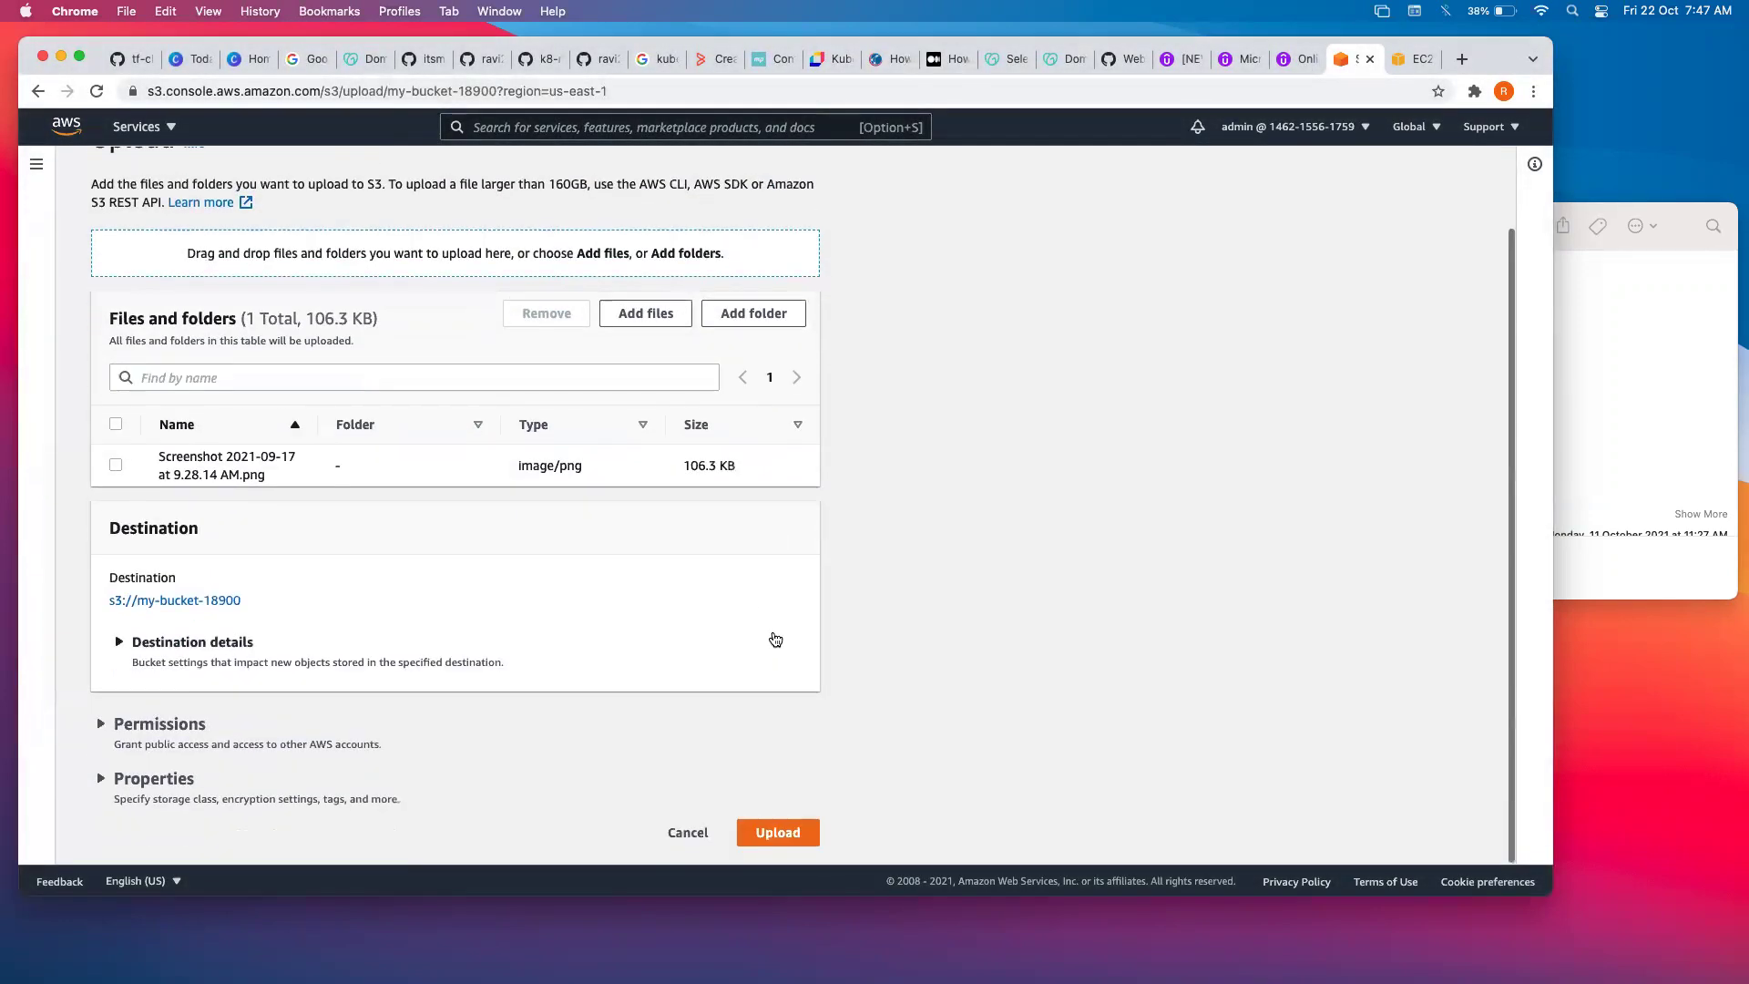
pyautogui.click(778, 833)
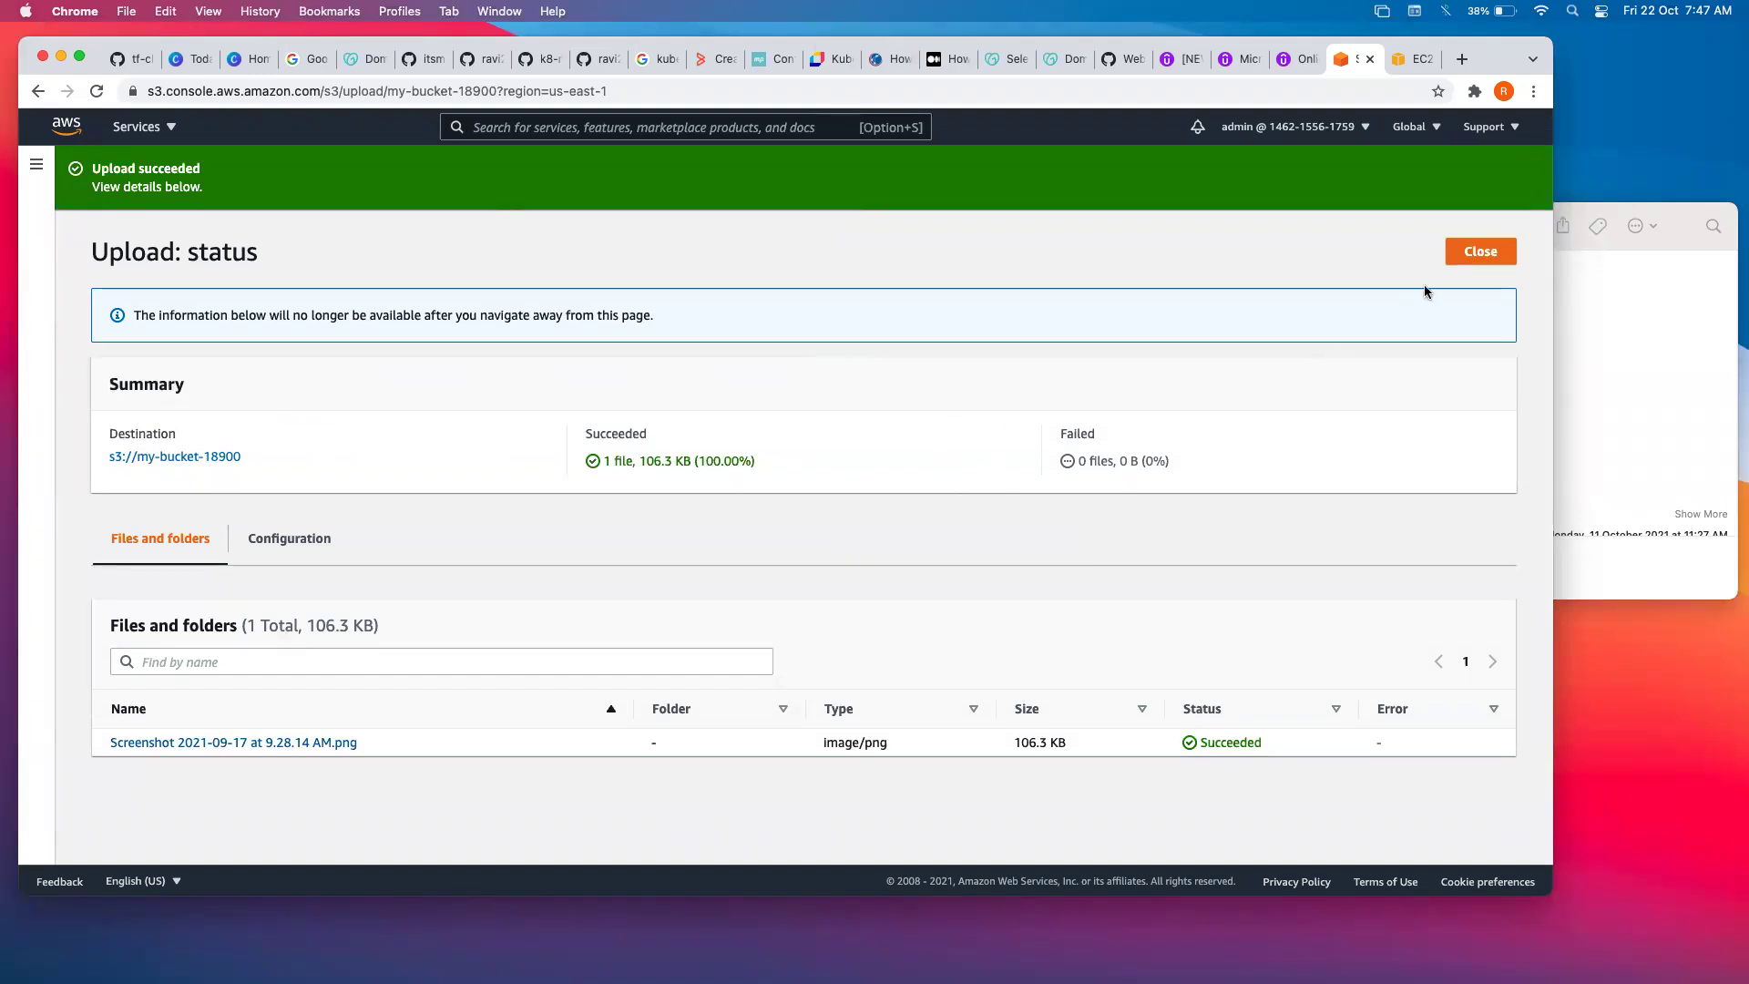
pyautogui.click(1480, 252)
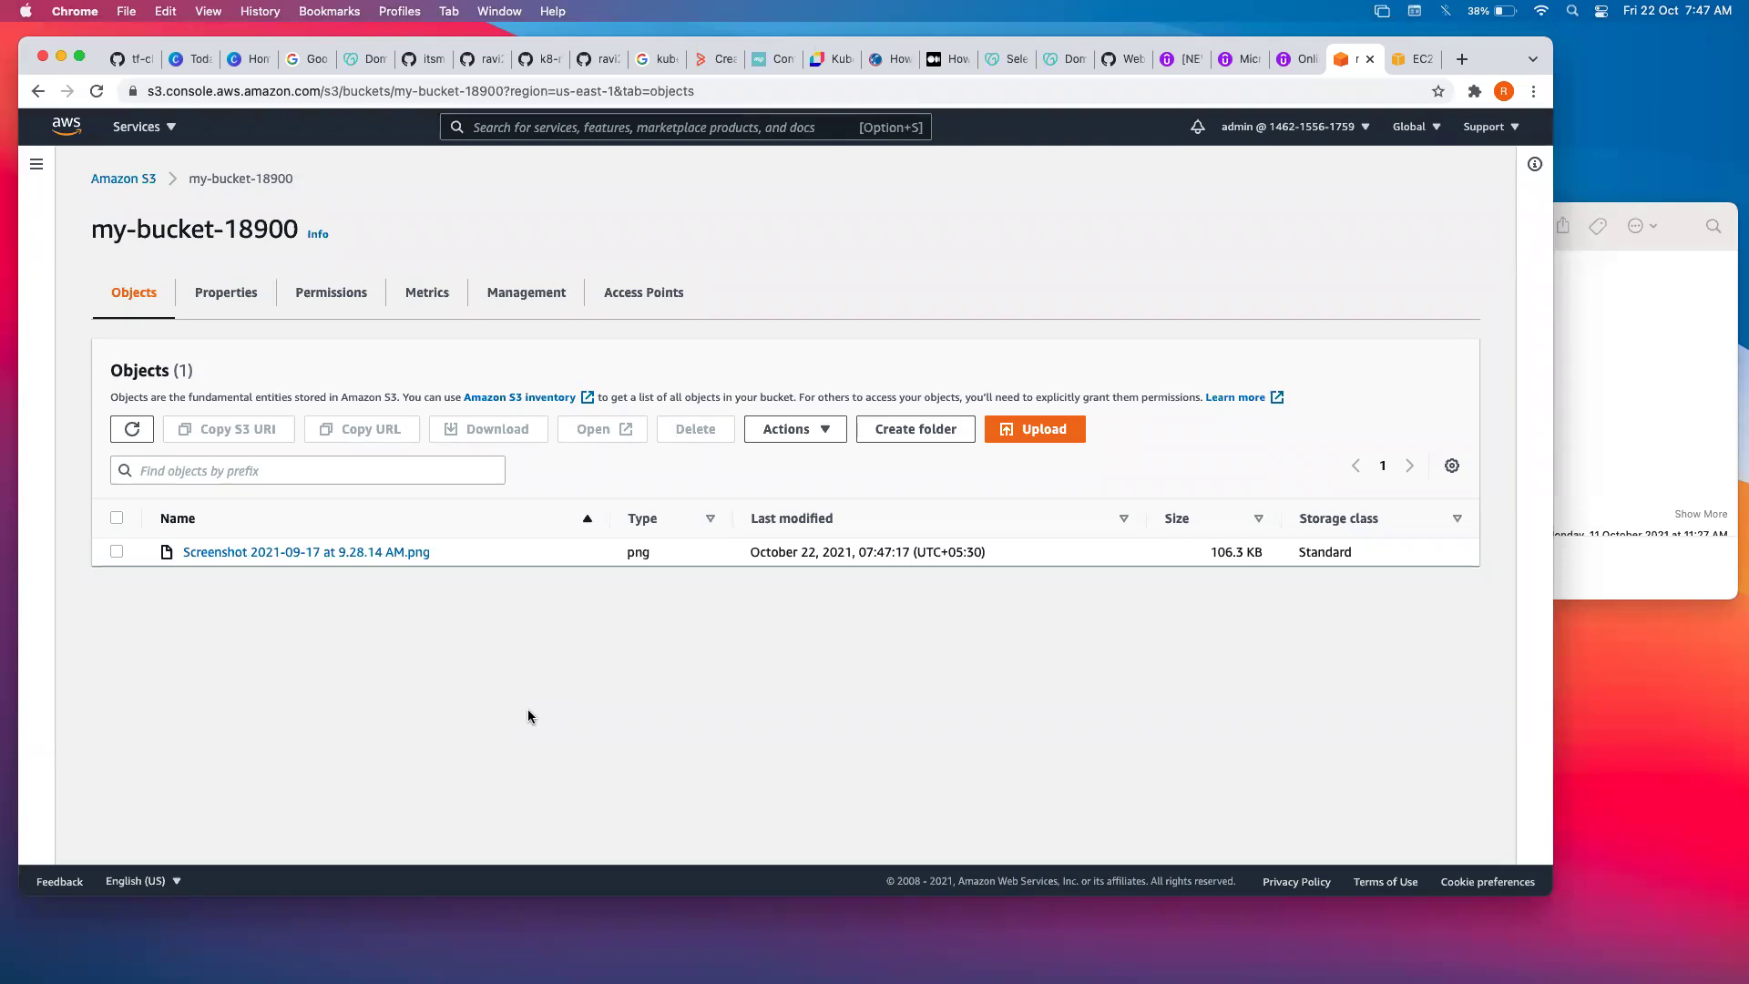
# Open the uploaded screenshot object, copy its object URL and paste it into the address bar of a new incognito window.
pyautogui.click(404, 553)
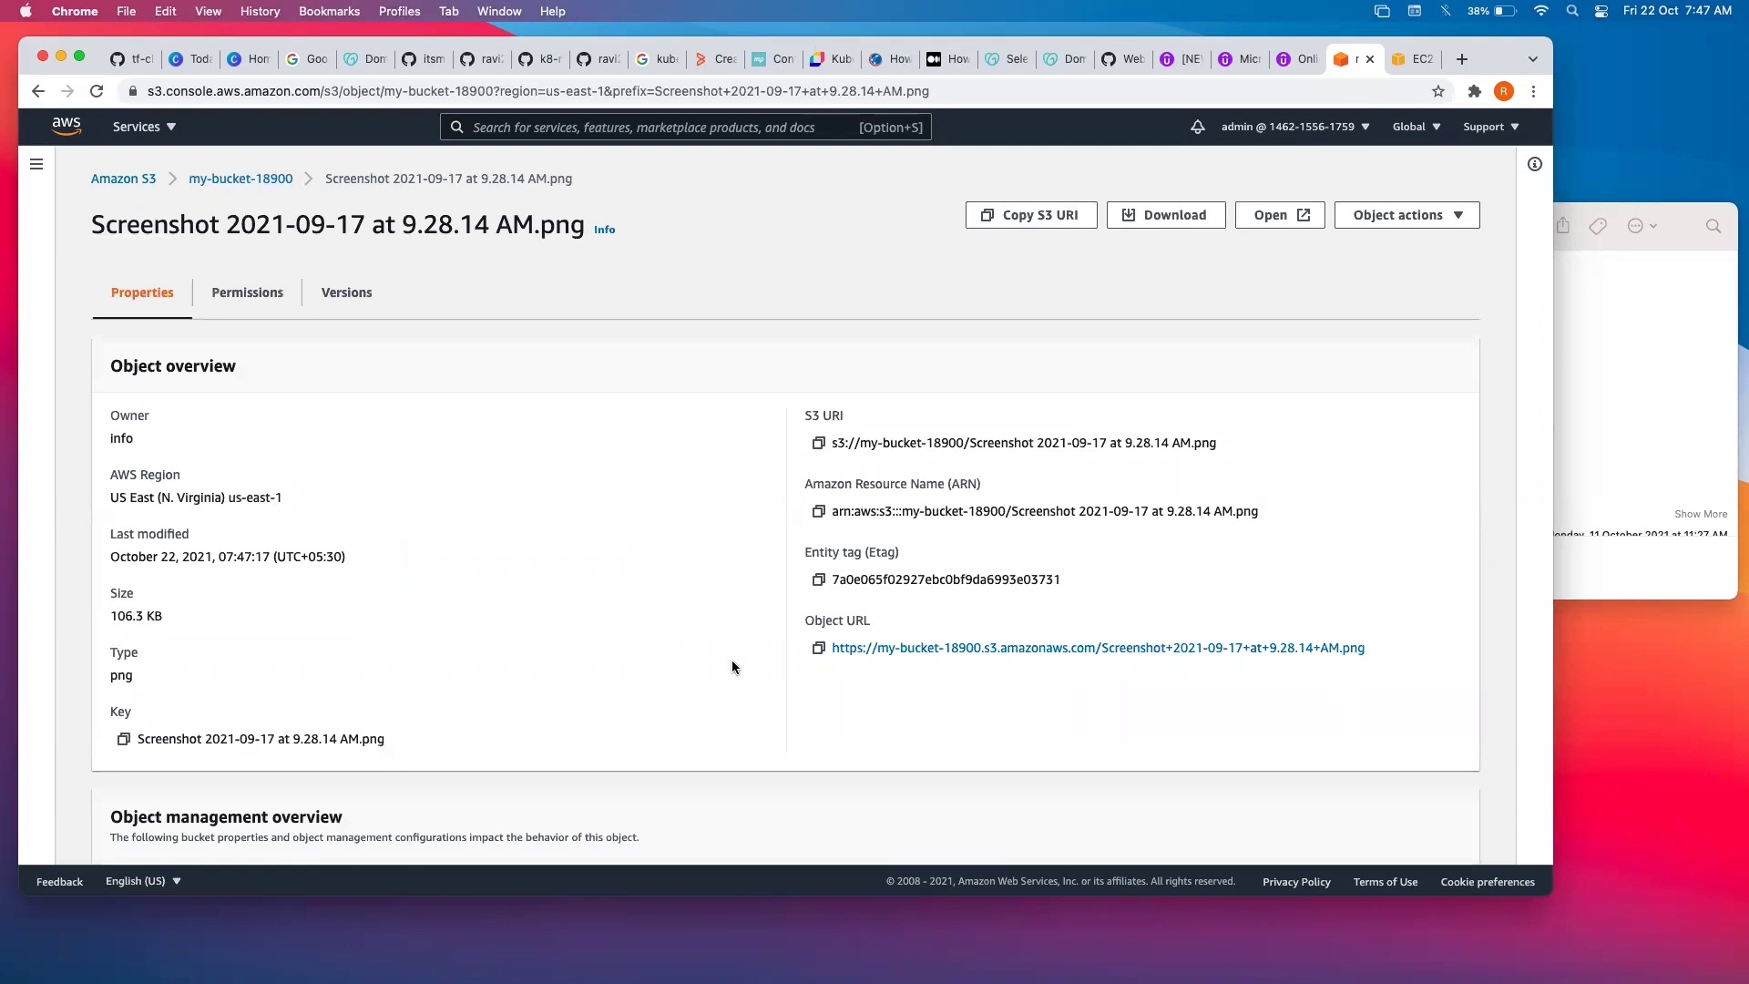
pyautogui.click(817, 647)
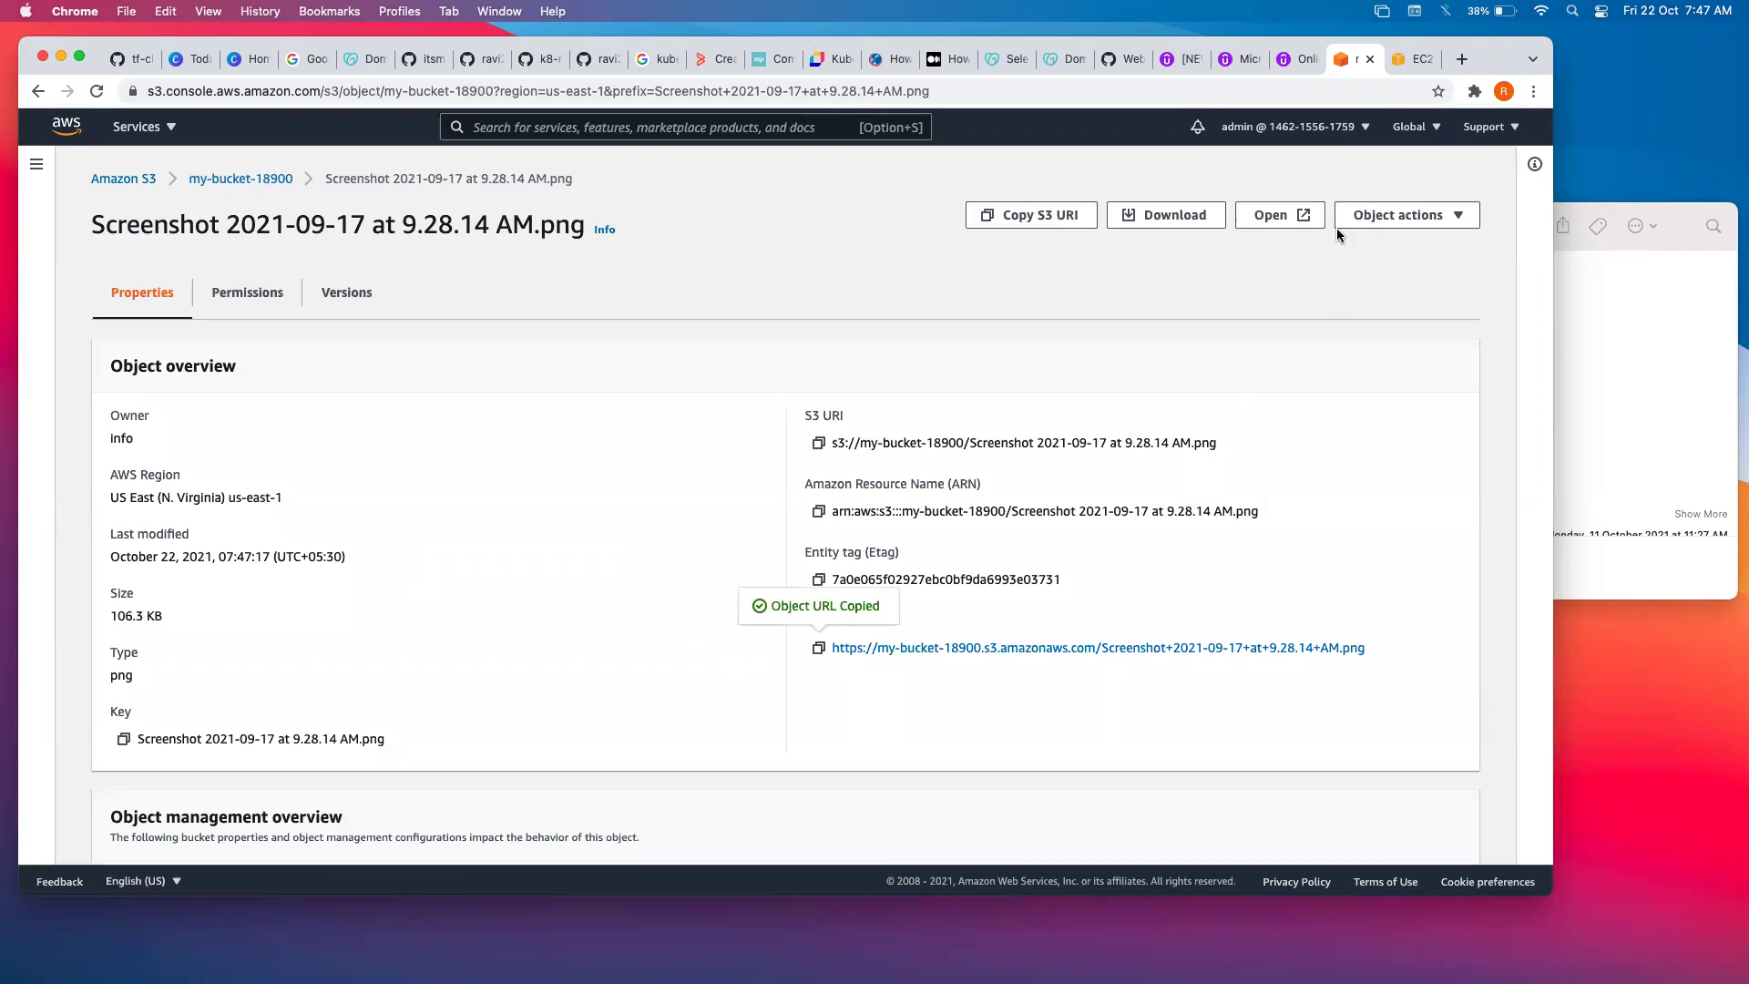
pyautogui.press('super+shift+n')
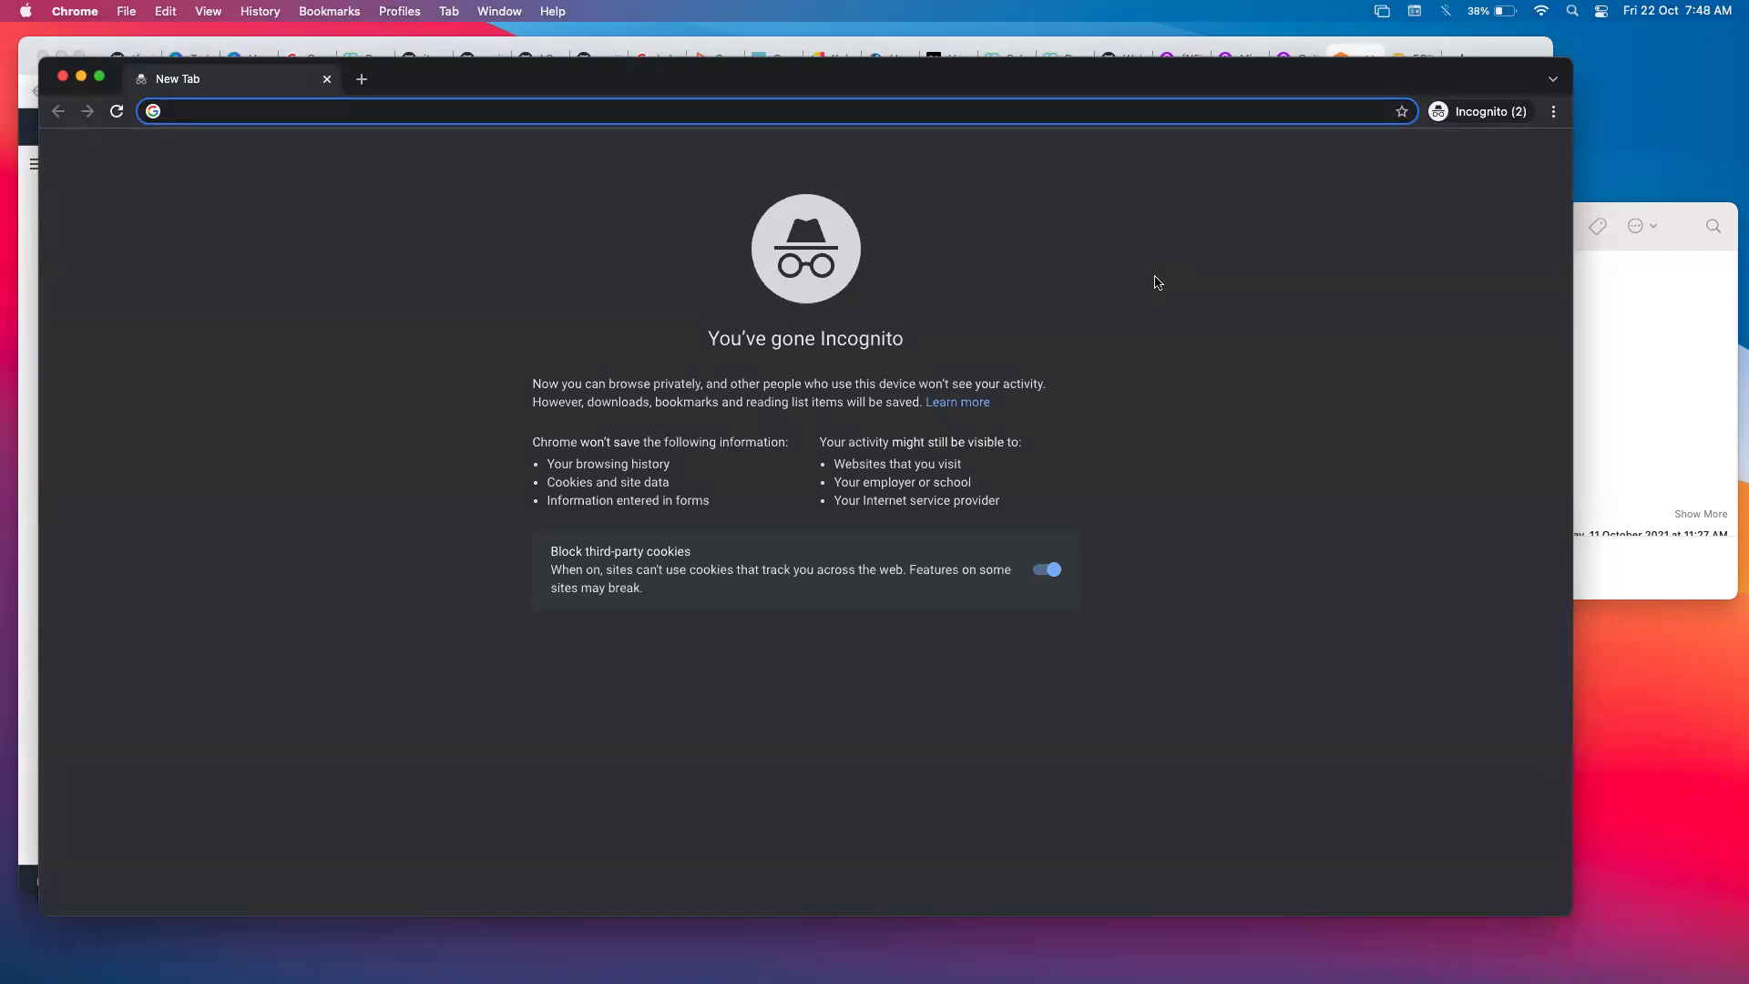
pyautogui.press('super+w')
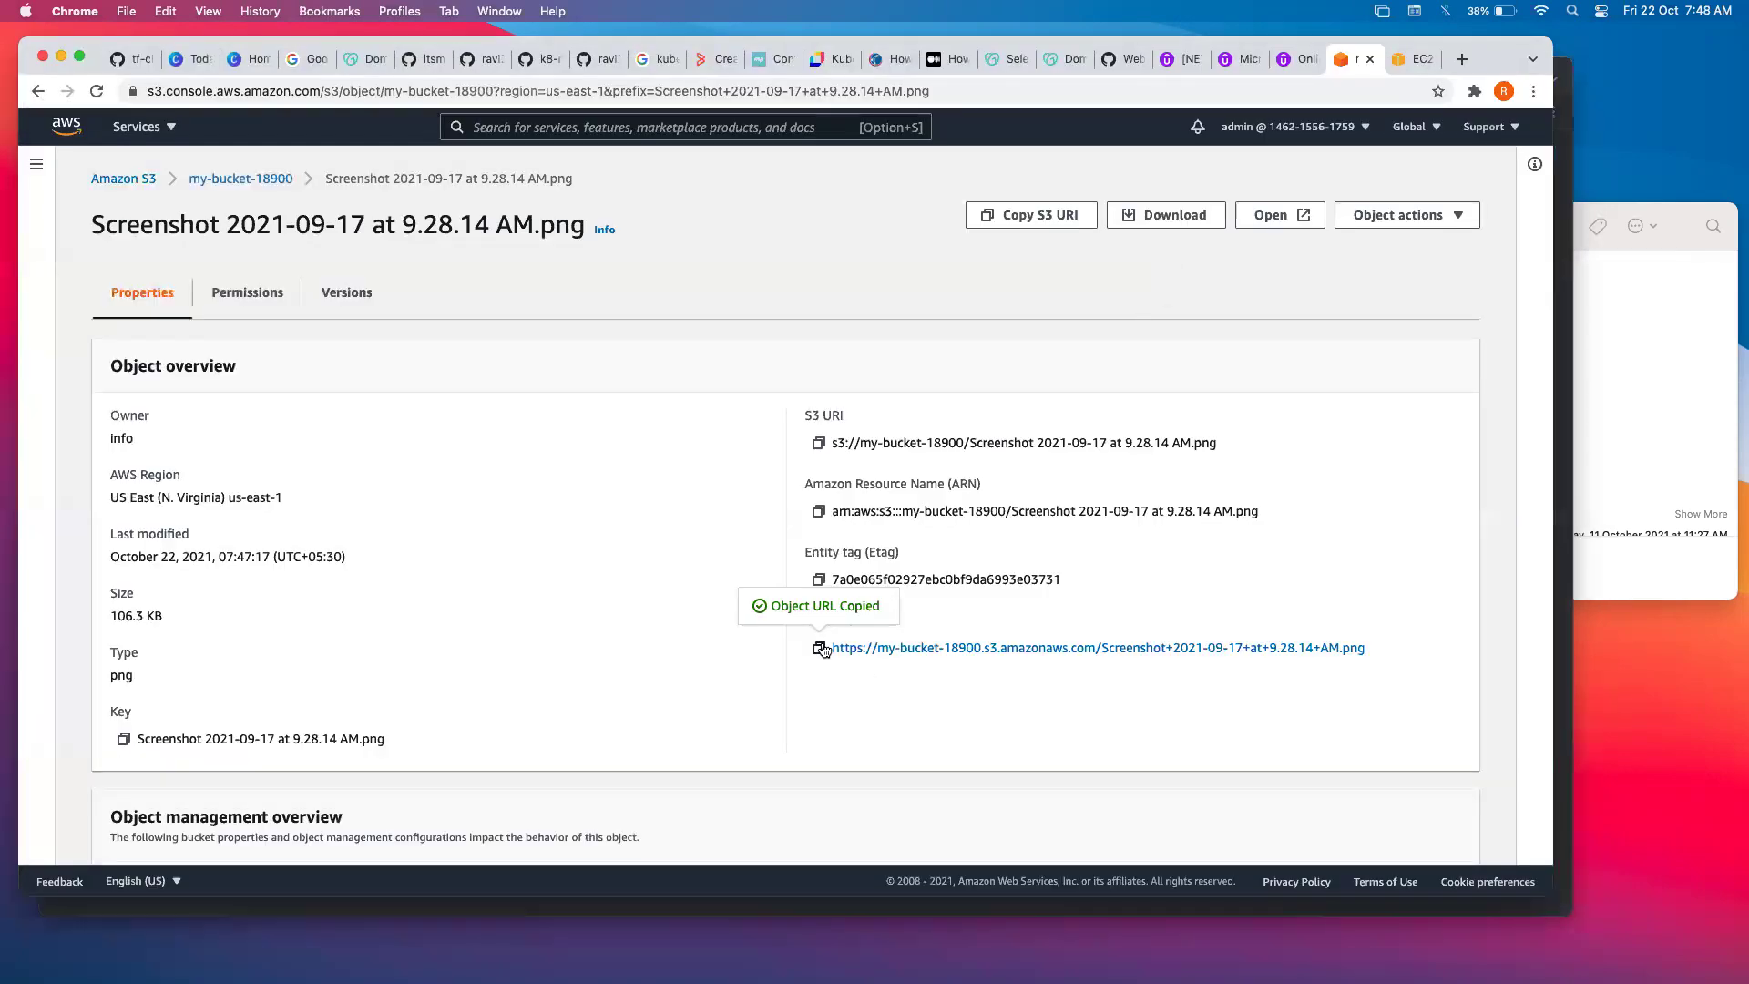
pyautogui.press('super+shift+n')
pyautogui.press('super+v')
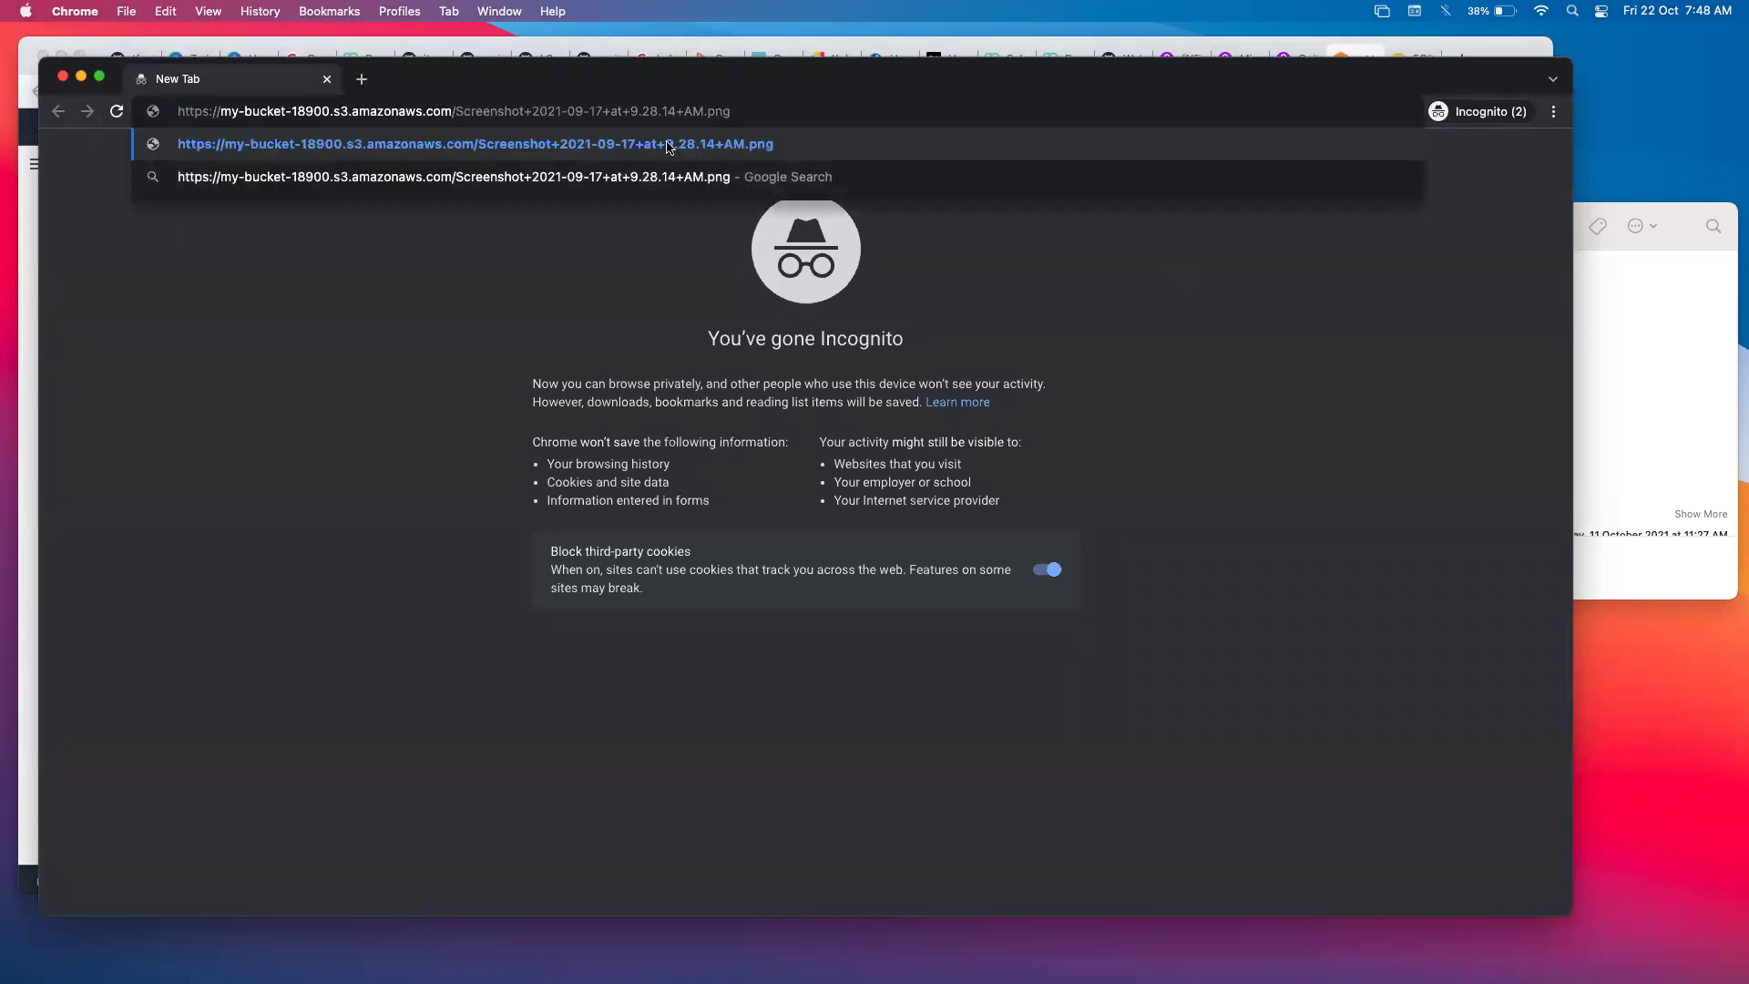
pyautogui.hotkey('shift', 'Left')
pyautogui.hotkey('shift', 'Left')
pyautogui.hotkey('shift', 'Left')
pyautogui.hotkey('shift', 'Left')
pyautogui.hotkey('shift', 'Left')
pyautogui.hotkey('shift', 'Left')
pyautogui.hotkey('shift', 'Left')
pyautogui.hotkey('shift', 'Left')
pyautogui.hotkey('shift', 'Left')
pyautogui.hotkey('shift', 'Left')
pyautogui.hotkey('shift', 'Left')
pyautogui.hotkey('shift', 'Left')
pyautogui.hotkey('shift', 'Left')
pyautogui.hotkey('shift', 'Left')
pyautogui.hotkey('shift', 'Left')
pyautogui.hotkey('shift', 'Left')
pyautogui.hotkey('shift', 'Left')
pyautogui.hotkey('shift', 'Left')
pyautogui.hotkey('shift', 'Left')
pyautogui.hotkey('shift', 'Left')
pyautogui.hotkey('shift', 'Right')
pyautogui.hotkey('shift', 'Right')
pyautogui.hotkey('shift', 'Right')
pyautogui.hotkey('shift', 'Right')
pyautogui.press('BackSpace')
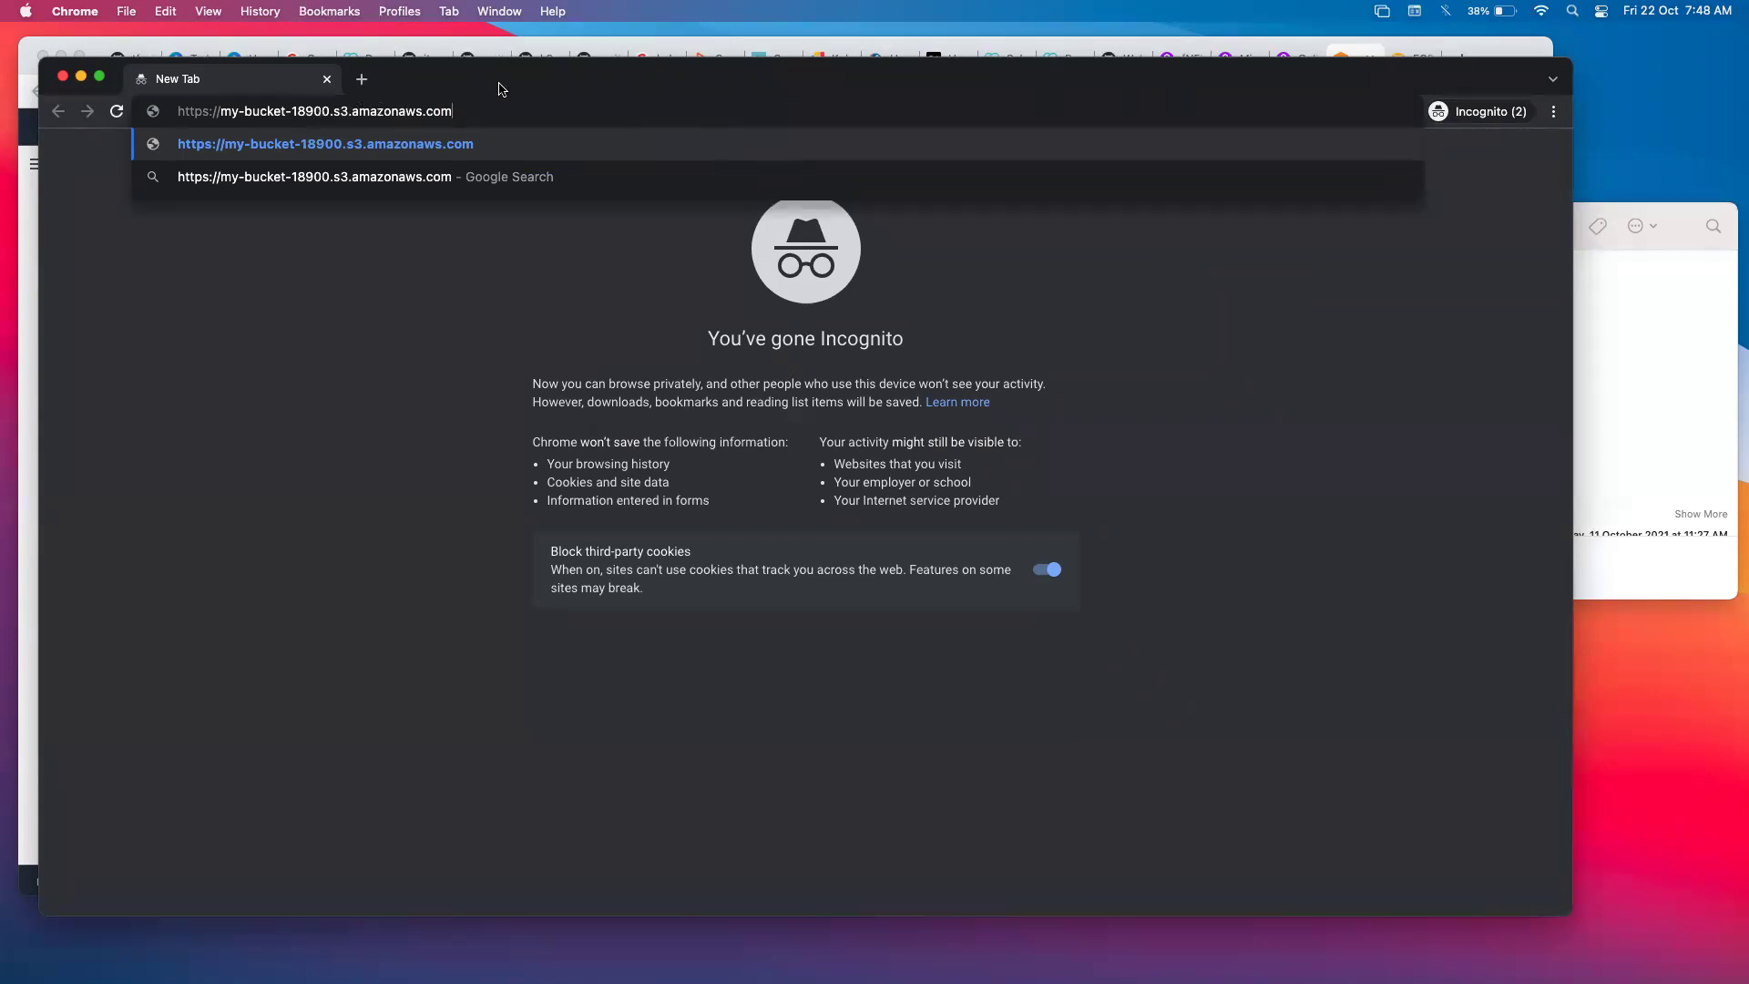
pyautogui.press('Return')
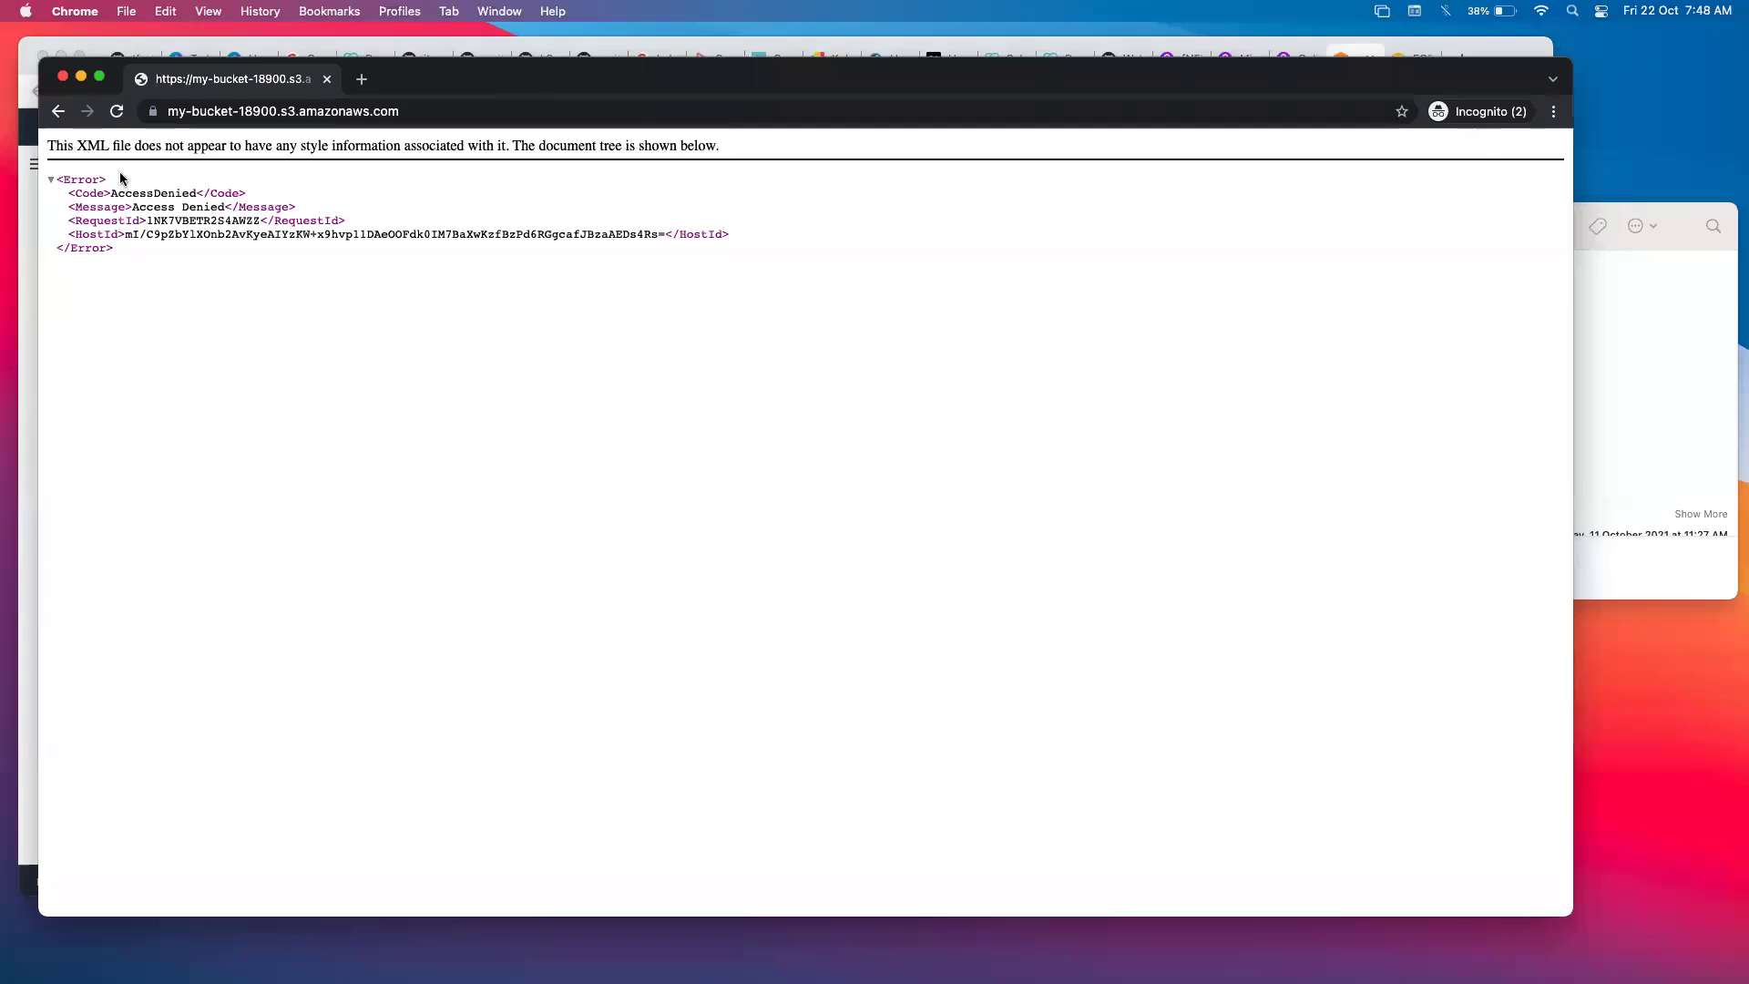
pyautogui.press('super+equal')
pyautogui.press('super+equal')
pyautogui.press('super+equal')
pyautogui.press('super+equal')
pyautogui.press('super+equal')
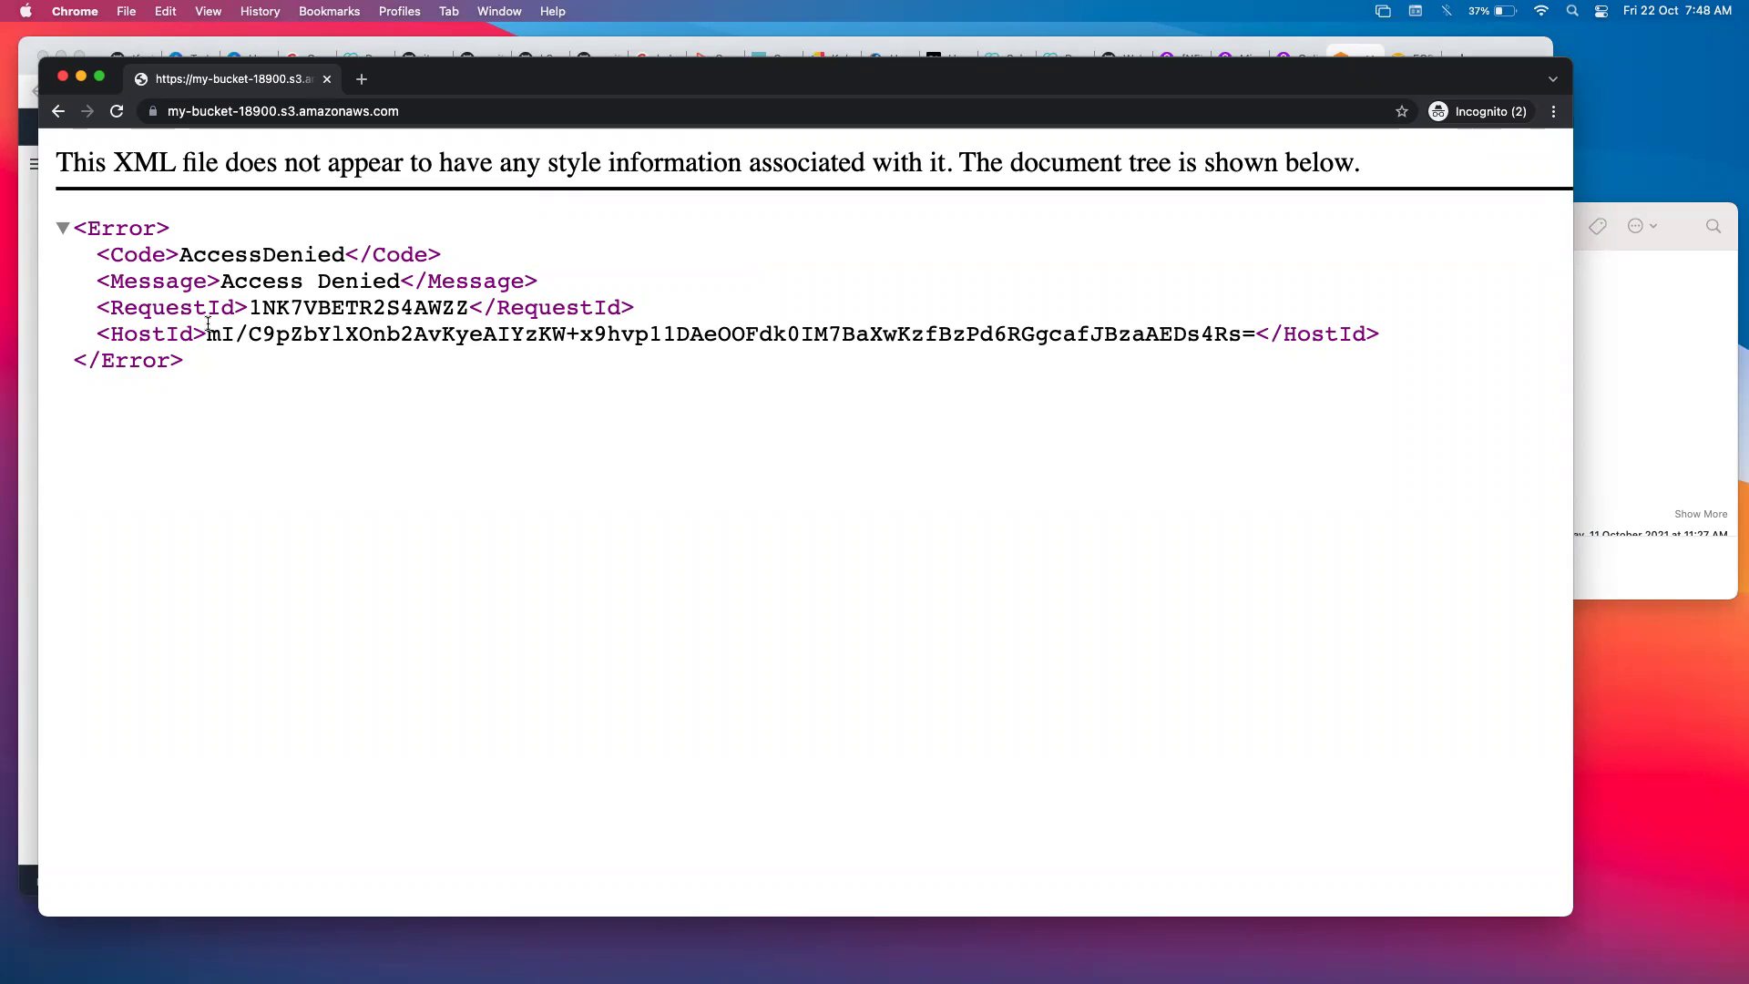
# Load the screenshot object's full copied URL in a new incognito tab to test public access to the file.
pyautogui.moveTo(725, 90); pyautogui.dragTo(751, 201)
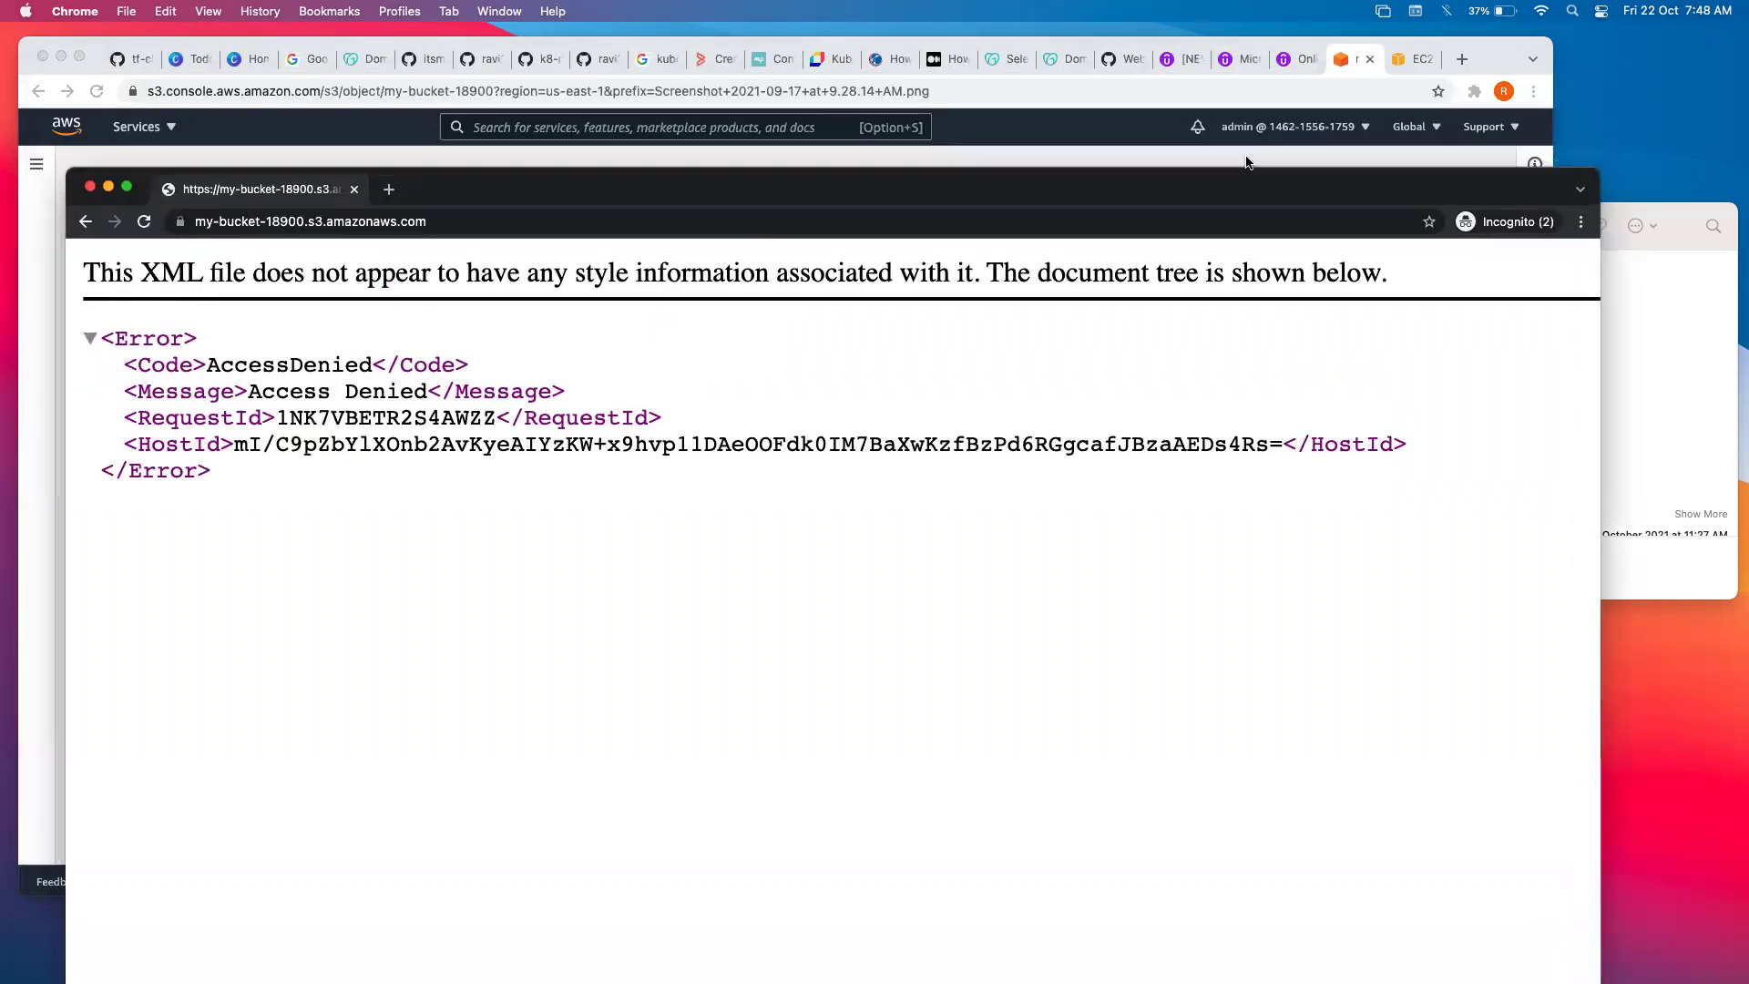
pyautogui.click(1347, 64)
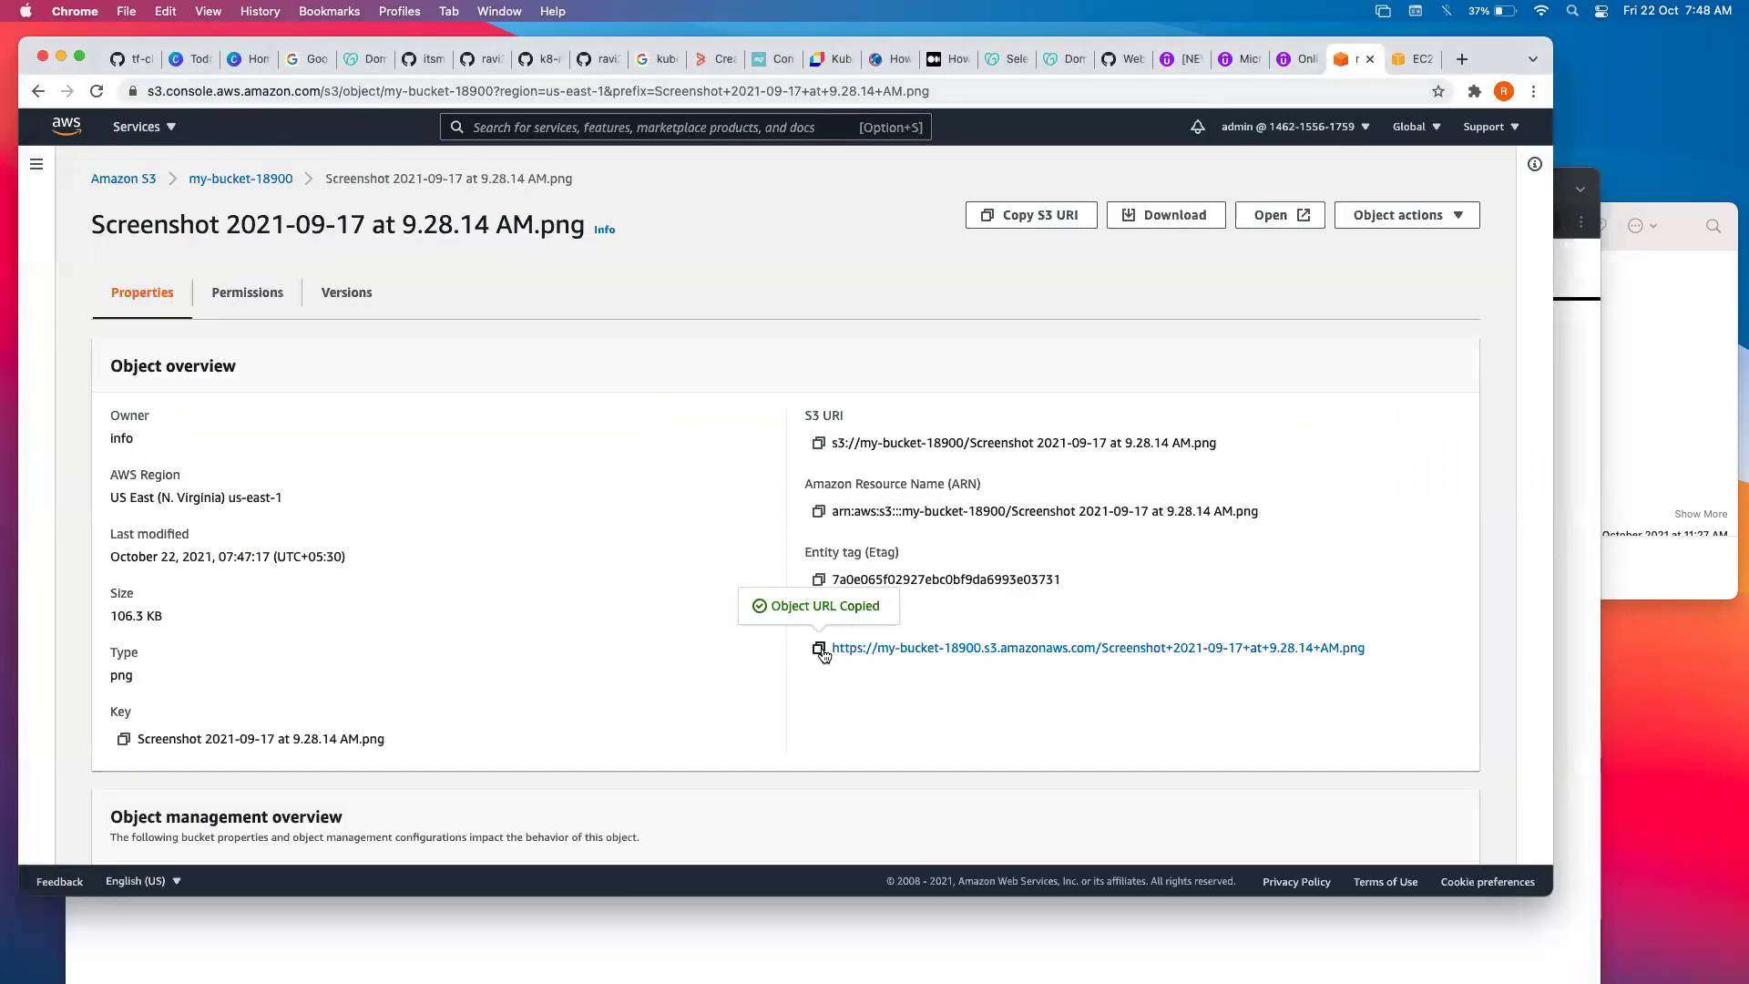
pyautogui.click(1582, 568)
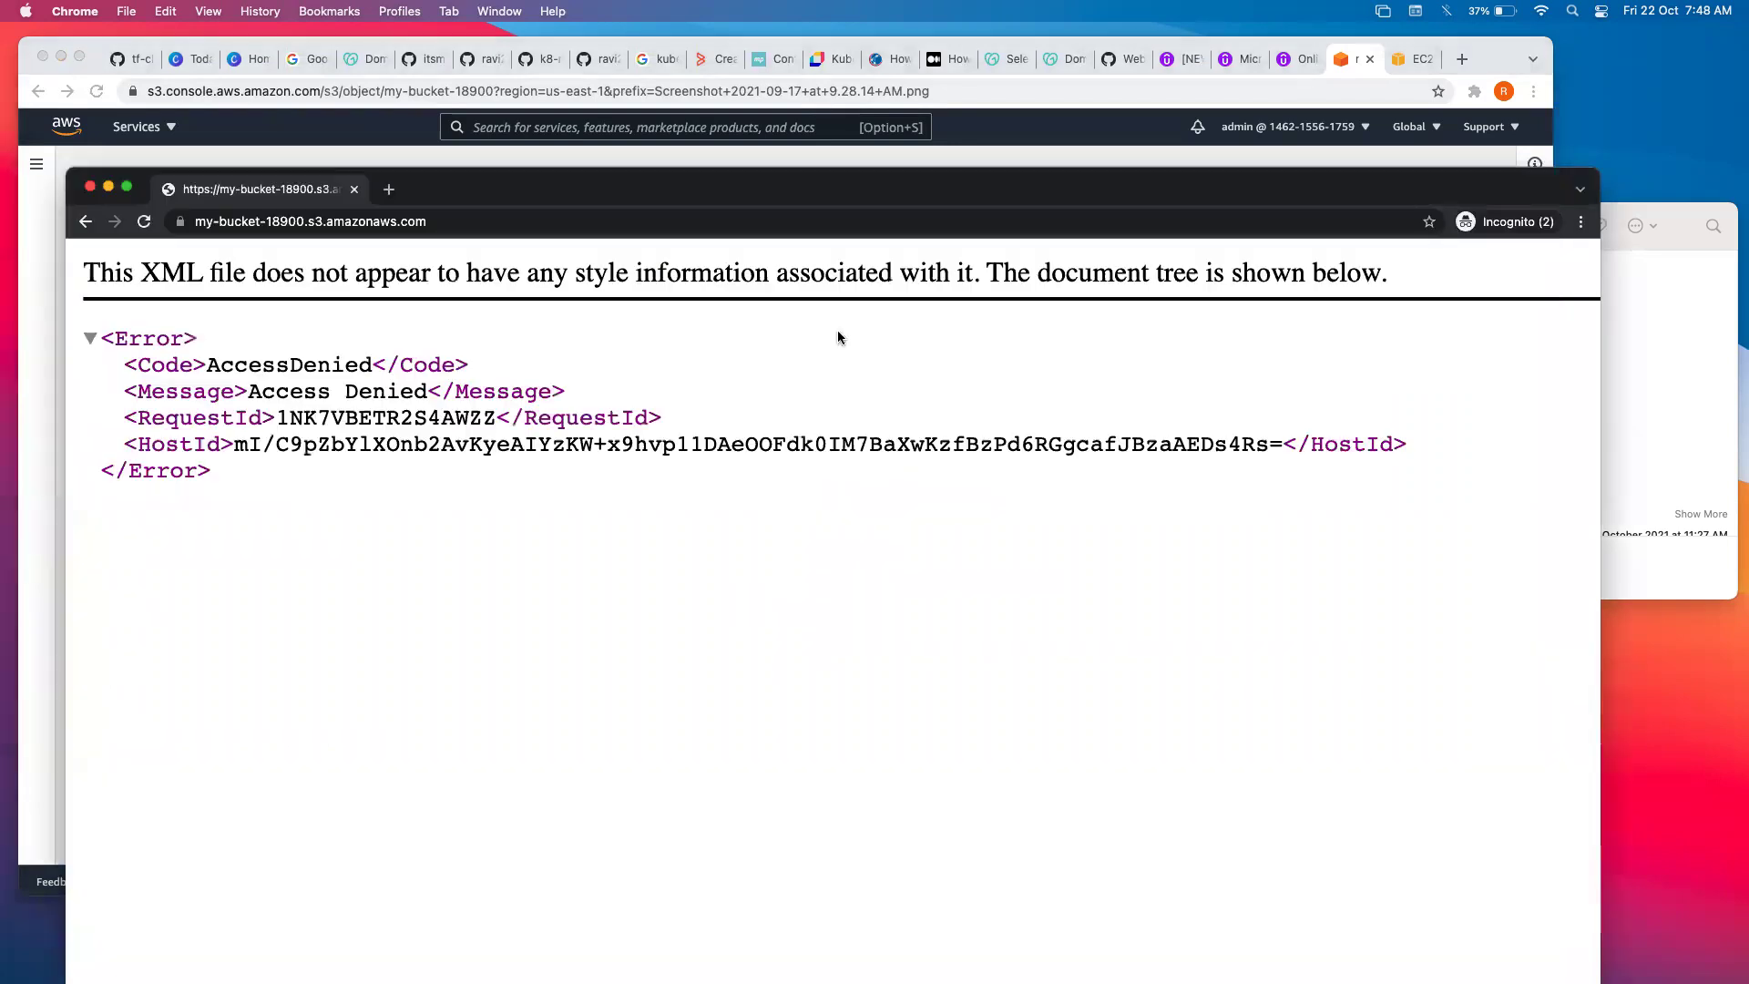
pyautogui.click(389, 190)
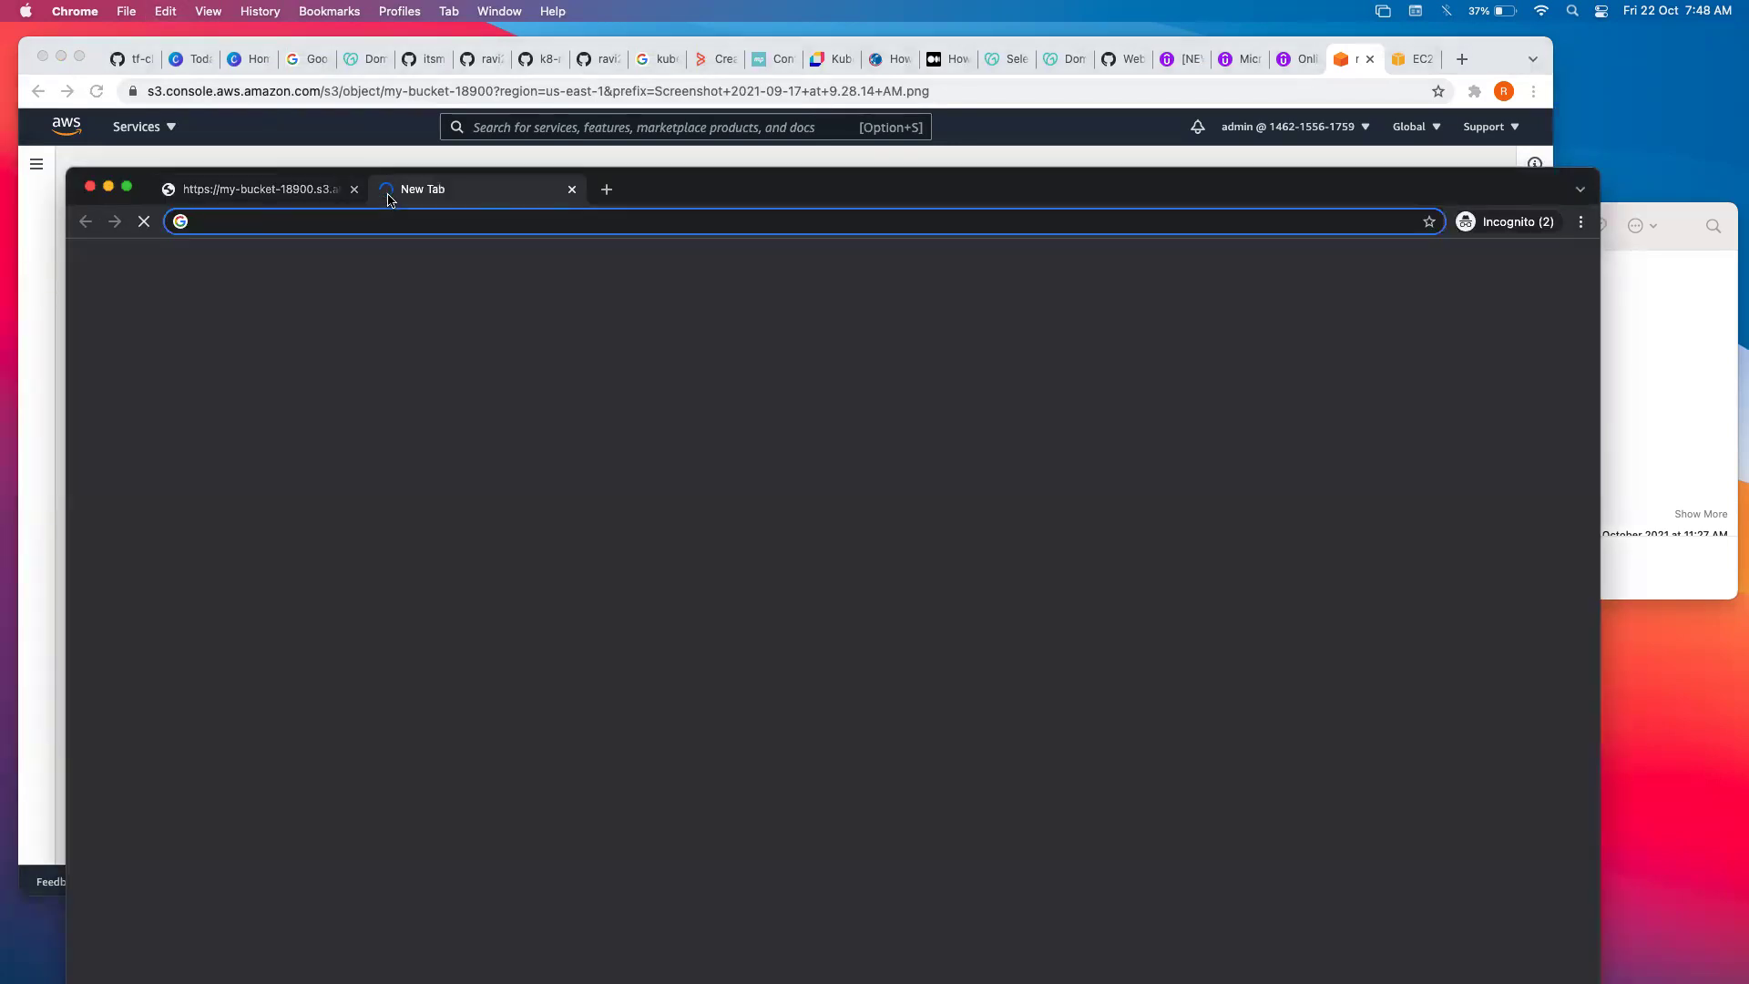
pyautogui.press('super+v')
pyautogui.press('Return')
pyautogui.scroll(2, 208, 302)
pyautogui.scroll(-2, 208, 301)
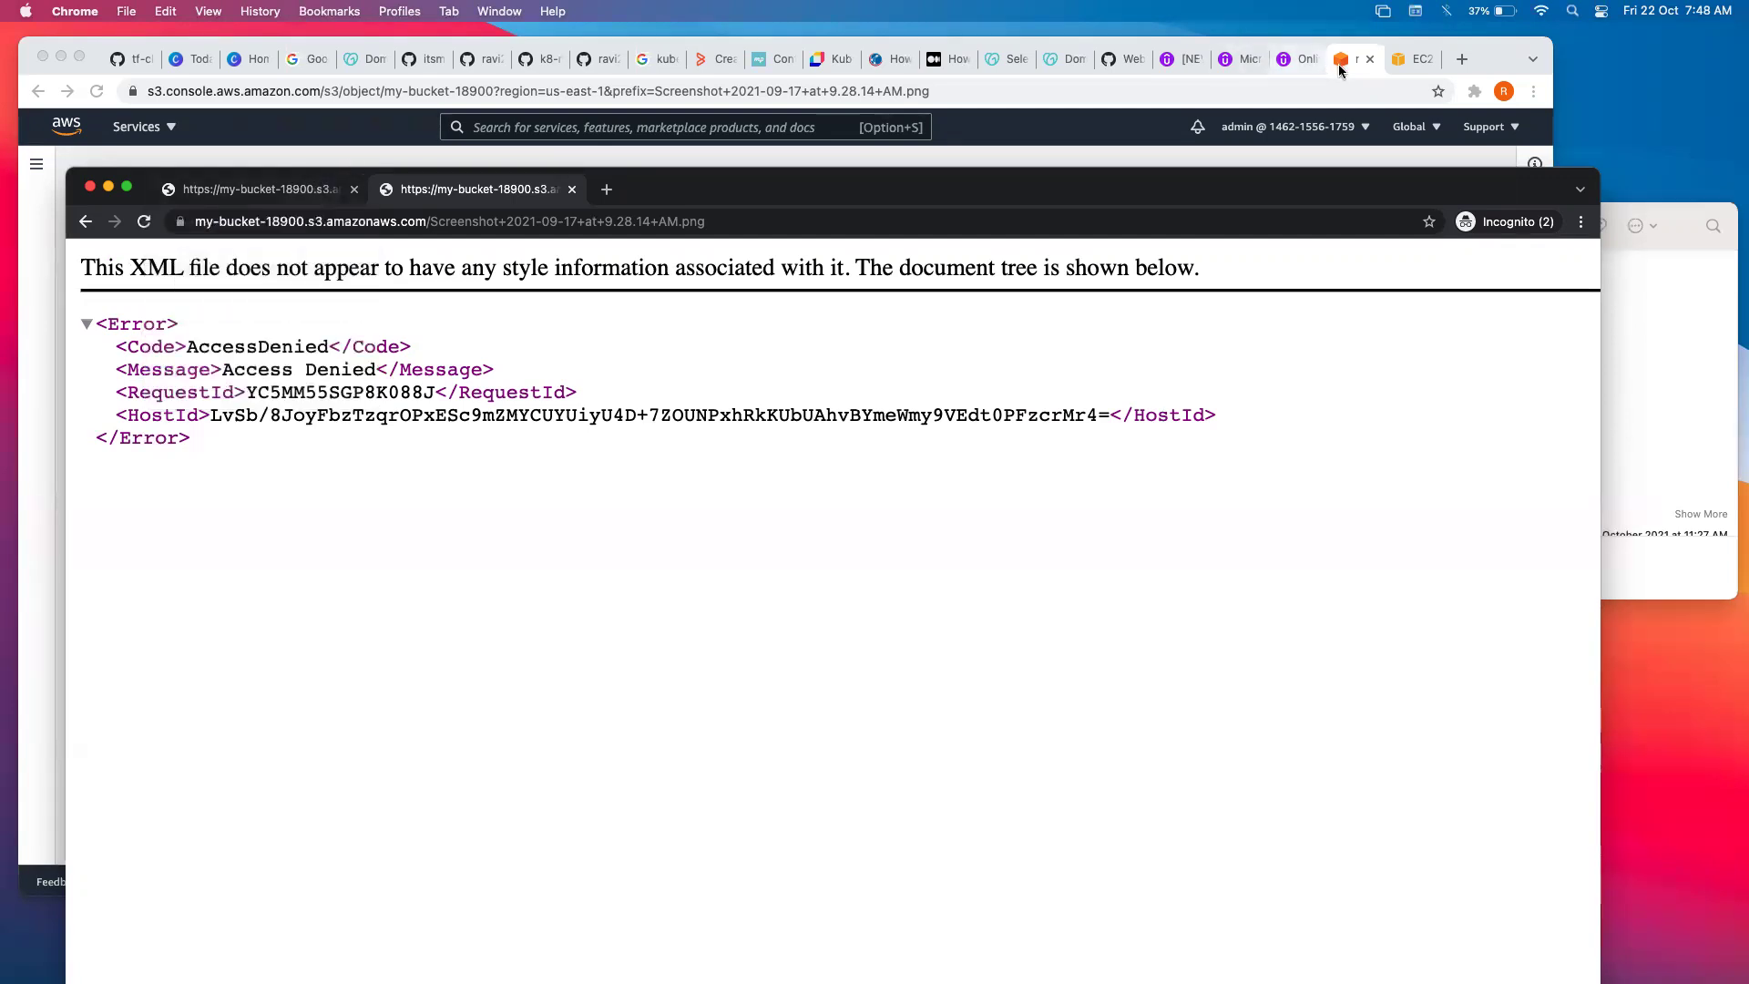
# Return to the S3 bucket list and highlight the access status of my-bucket-18900.
pyautogui.click(1289, 159)
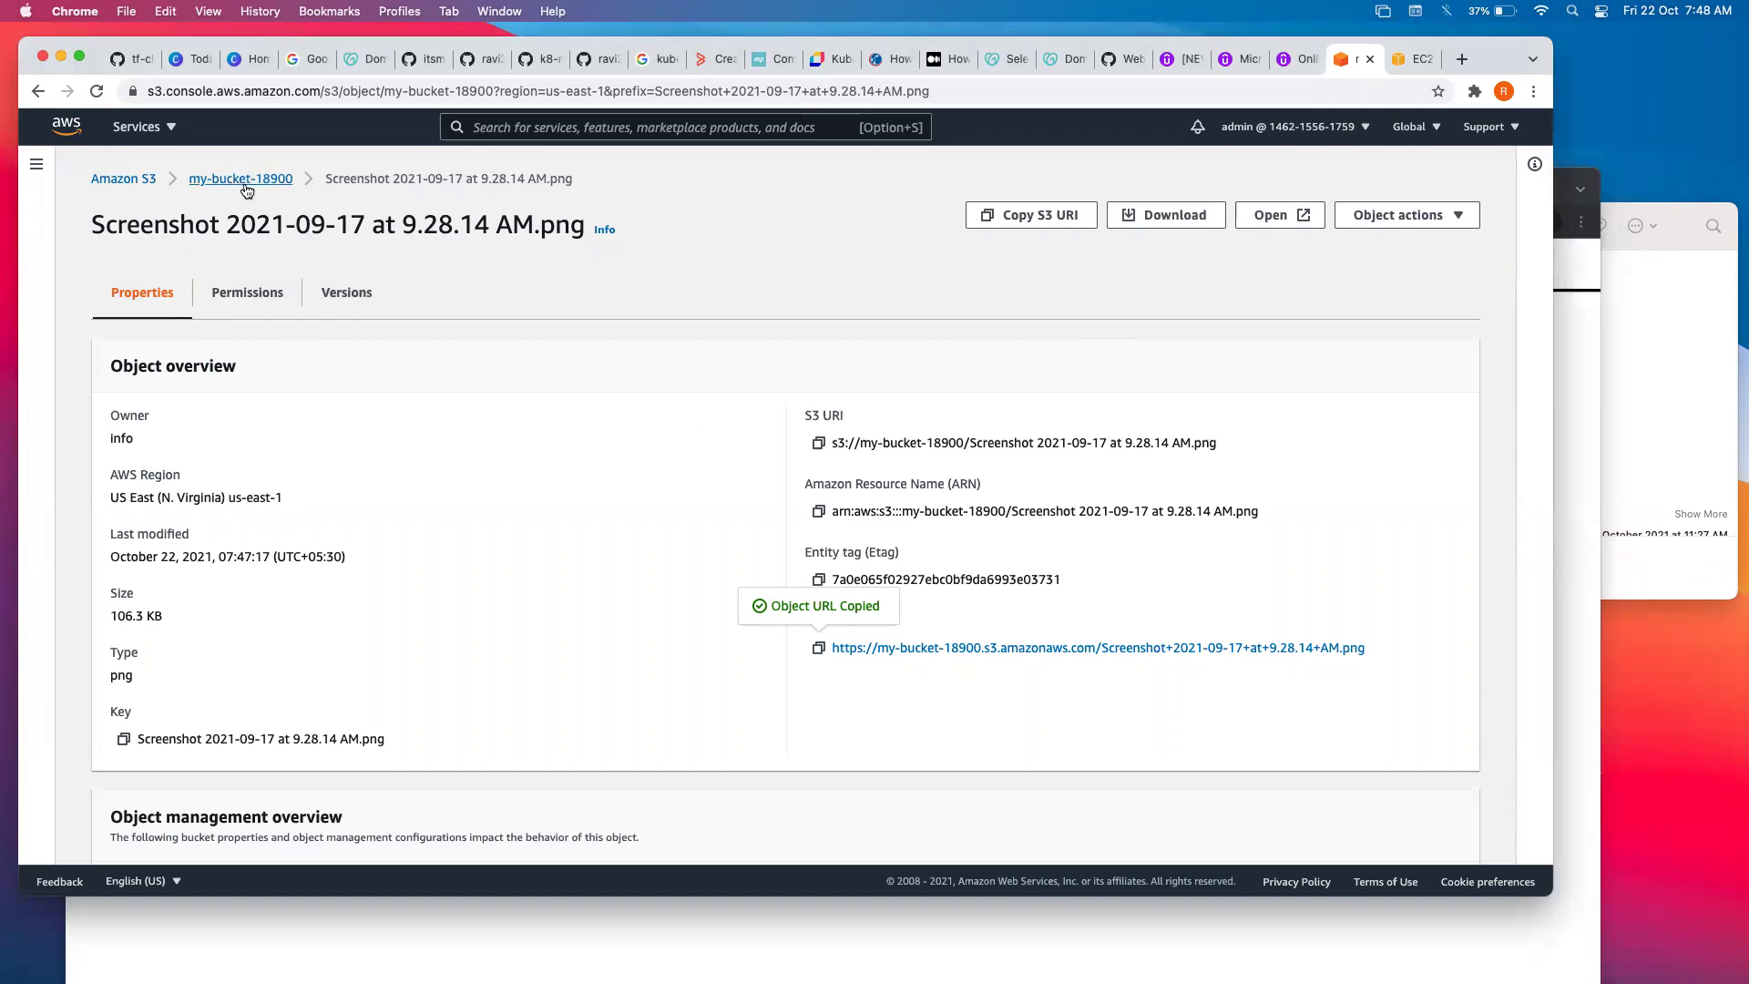
pyautogui.click(132, 182)
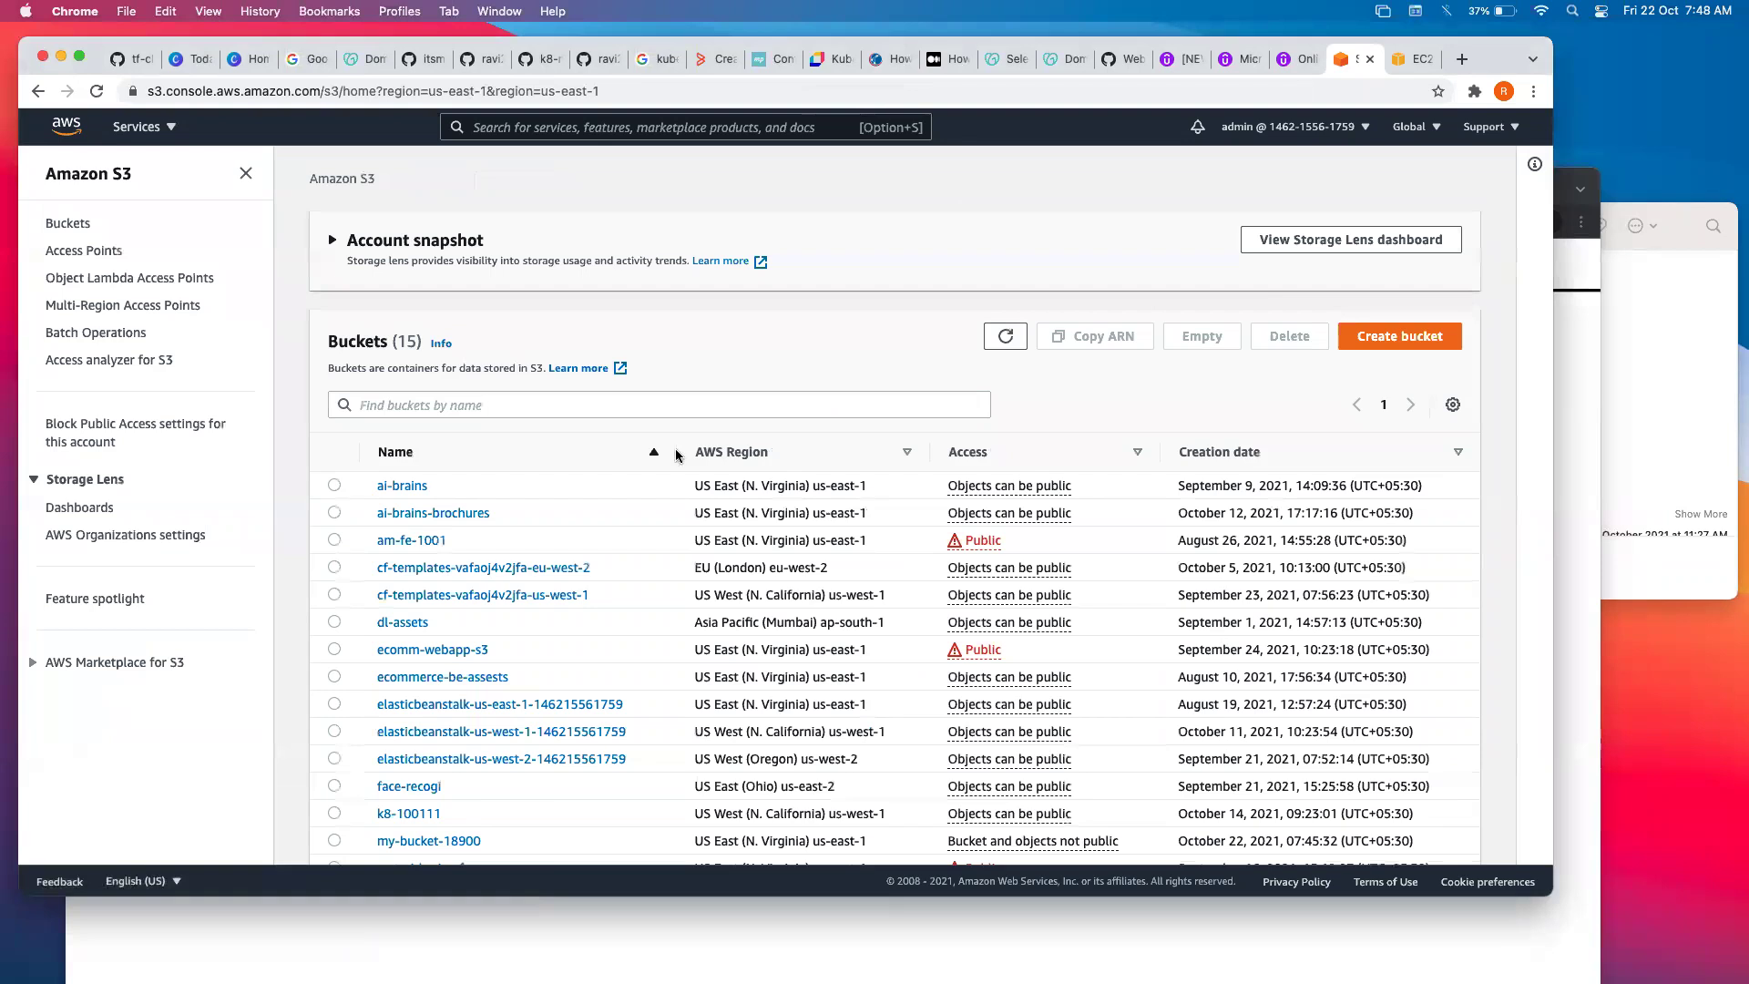
pyautogui.scroll(-3, 675, 451)
pyautogui.moveTo(1128, 813); pyautogui.dragTo(938, 811)
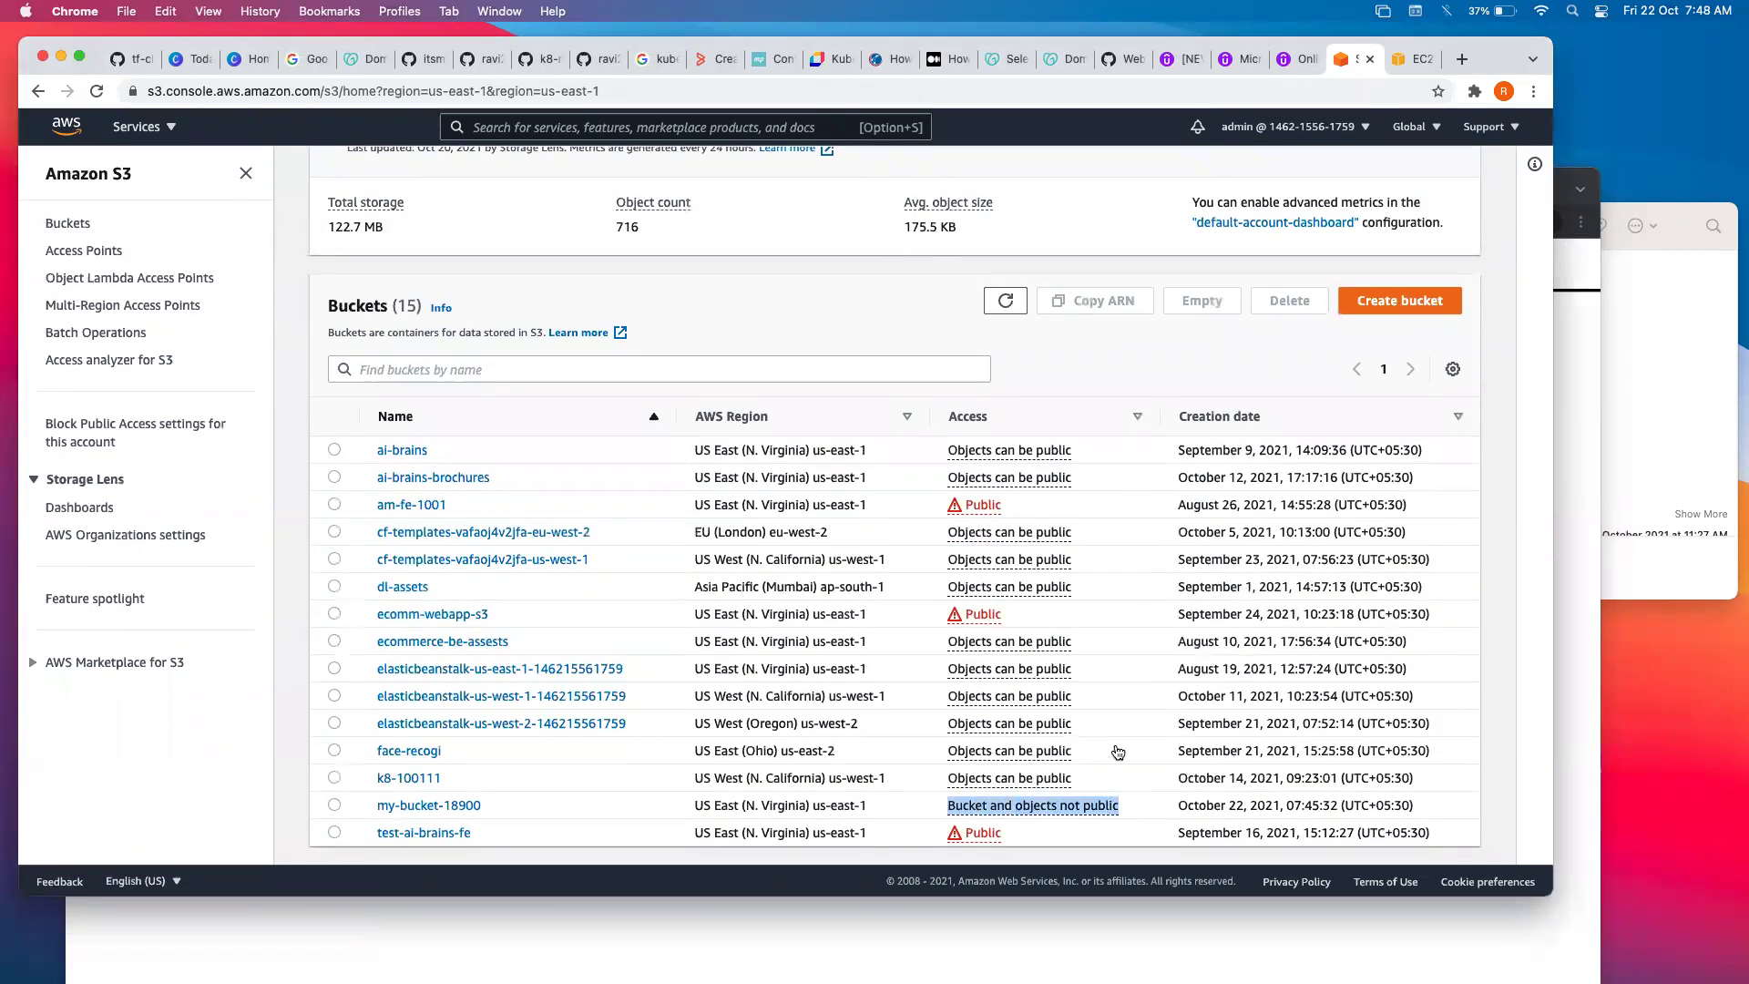
pyautogui.scroll(5, 1120, 757)
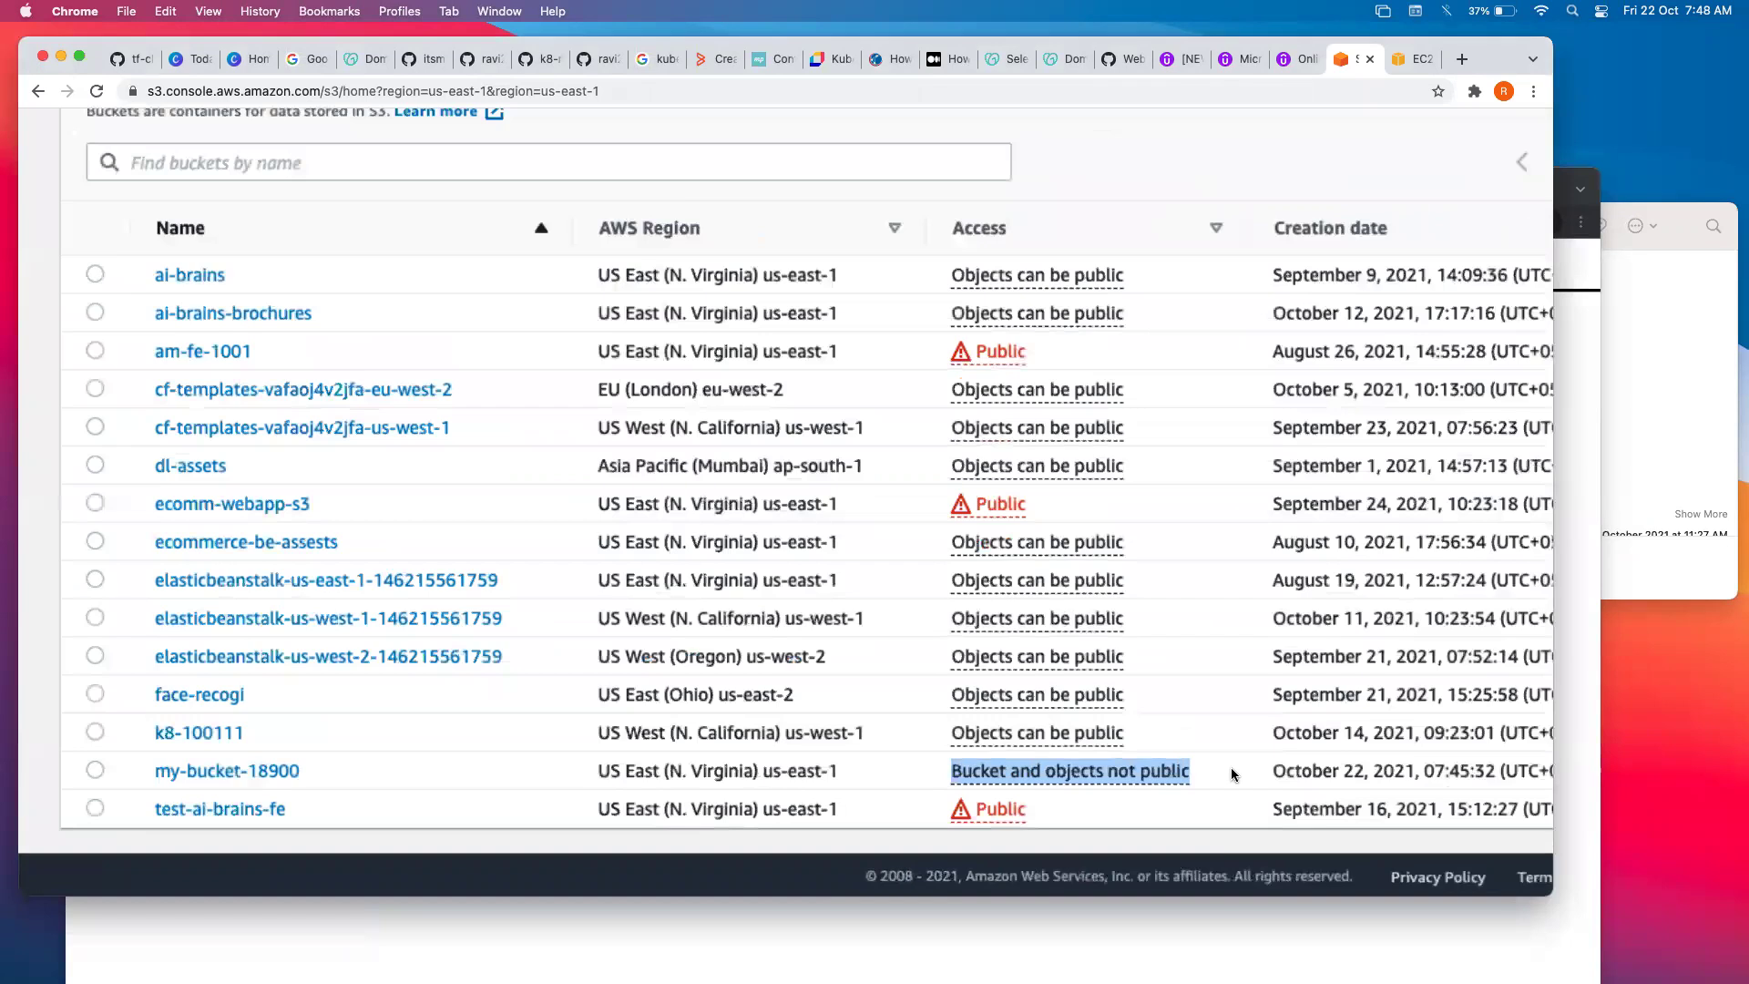
pyautogui.scroll(2, 1233, 775)
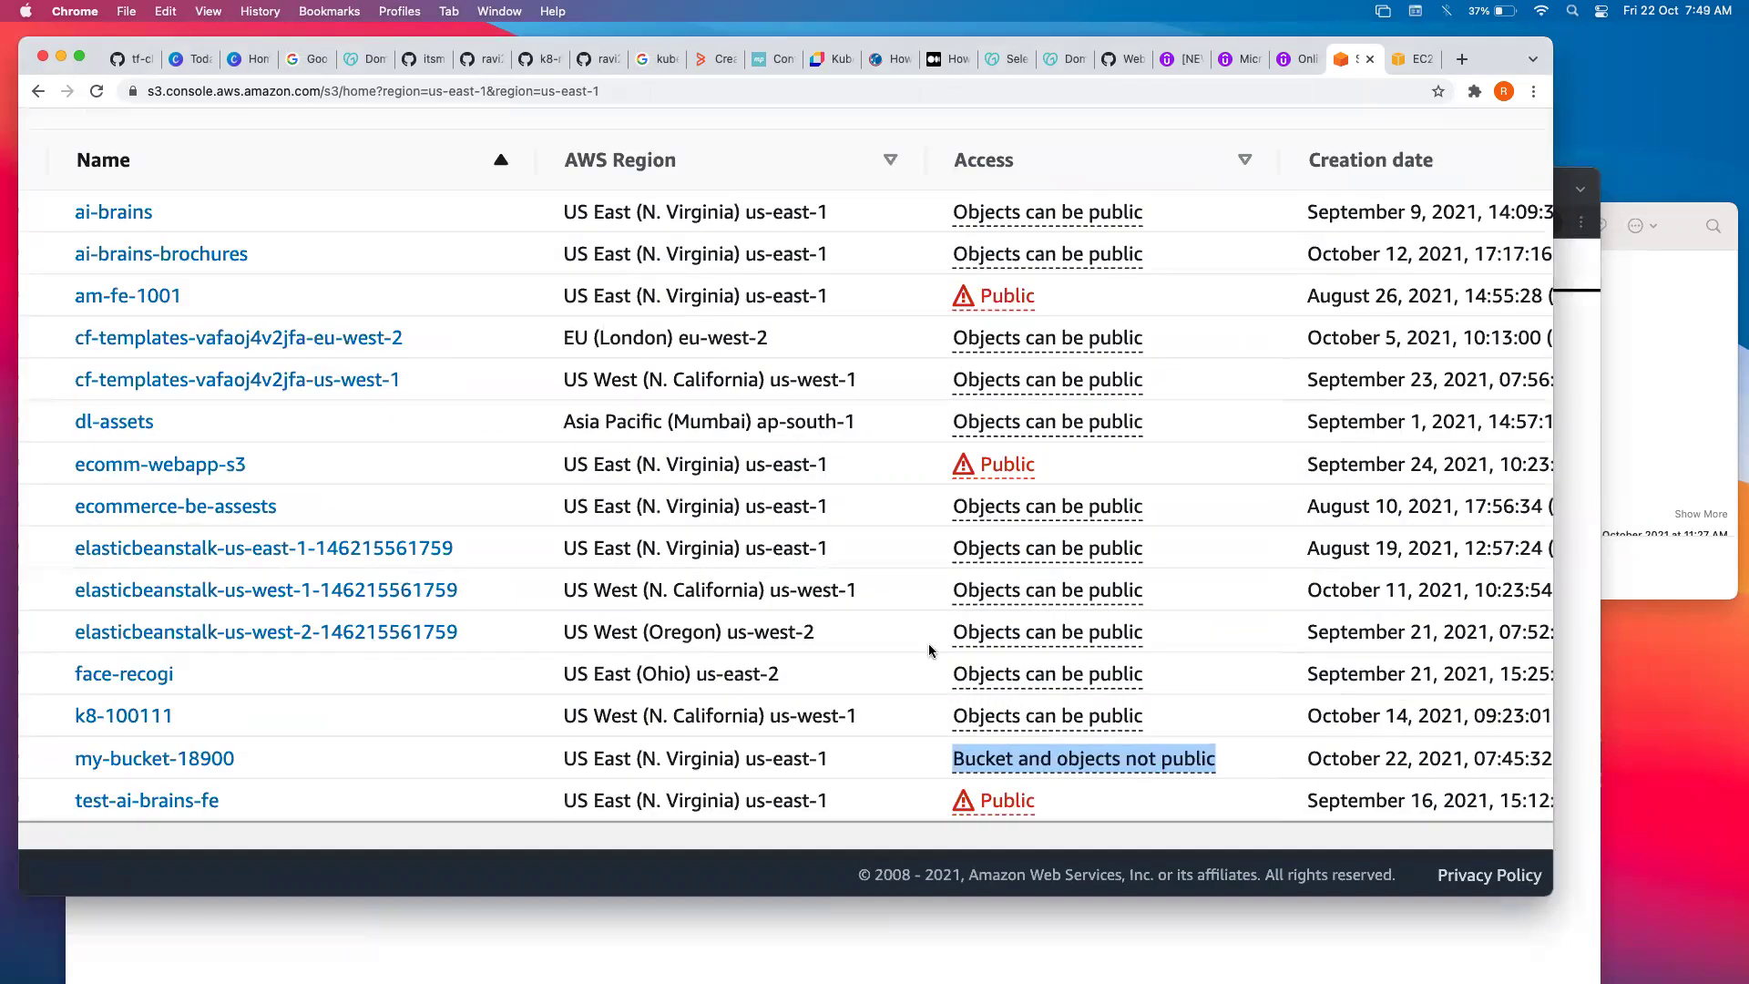
# Open the public bucket test-ai-brains-fe and view the details of its certificatepng.png object.
pyautogui.scroll(-4, 929, 650)
pyautogui.click(387, 829)
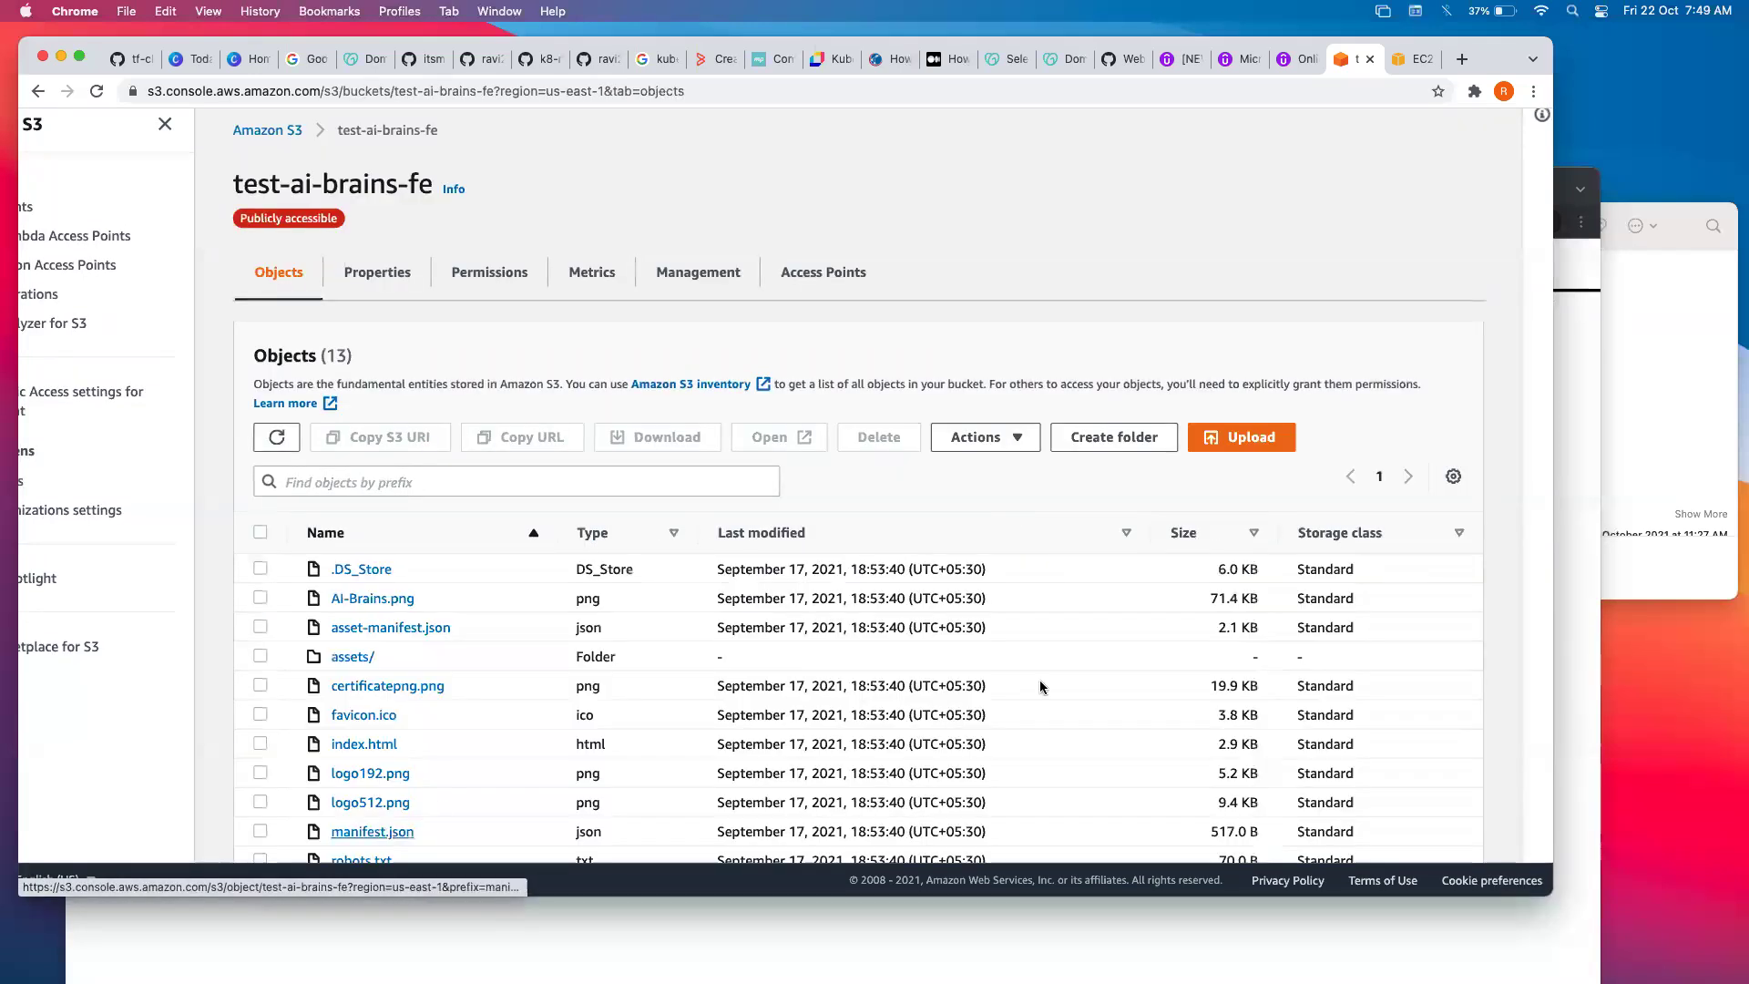
pyautogui.scroll(-2, 833, 670)
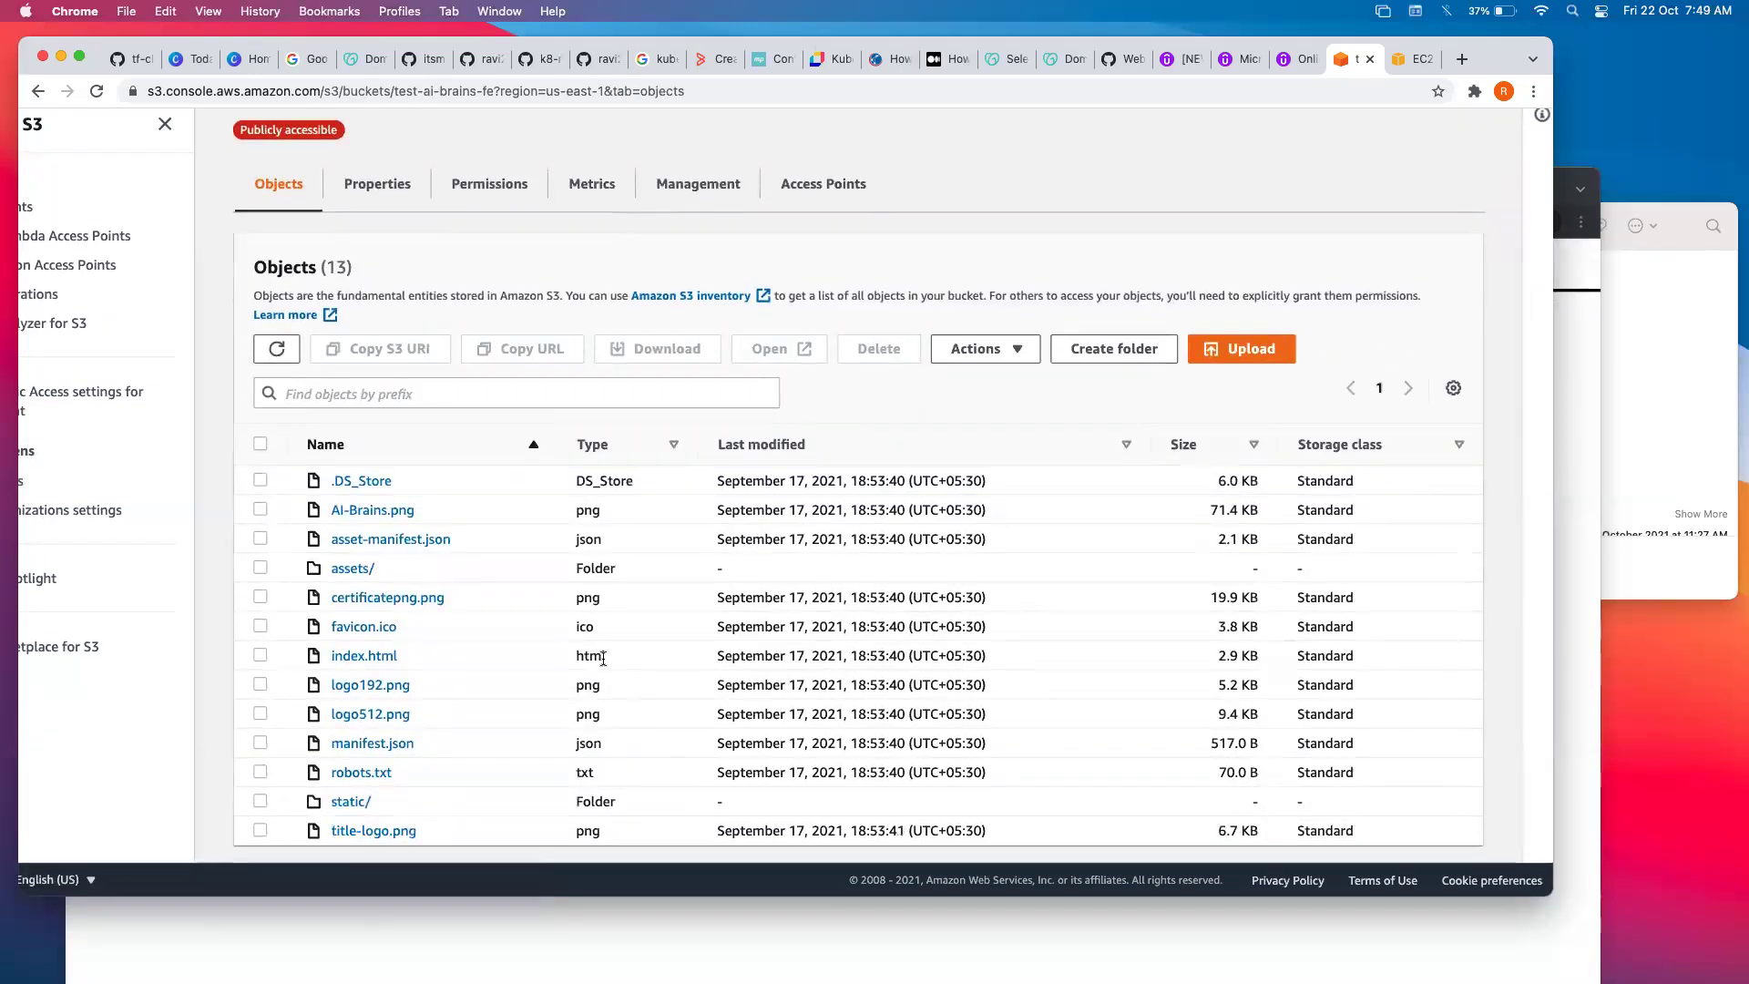
pyautogui.scroll(-1, 502, 671)
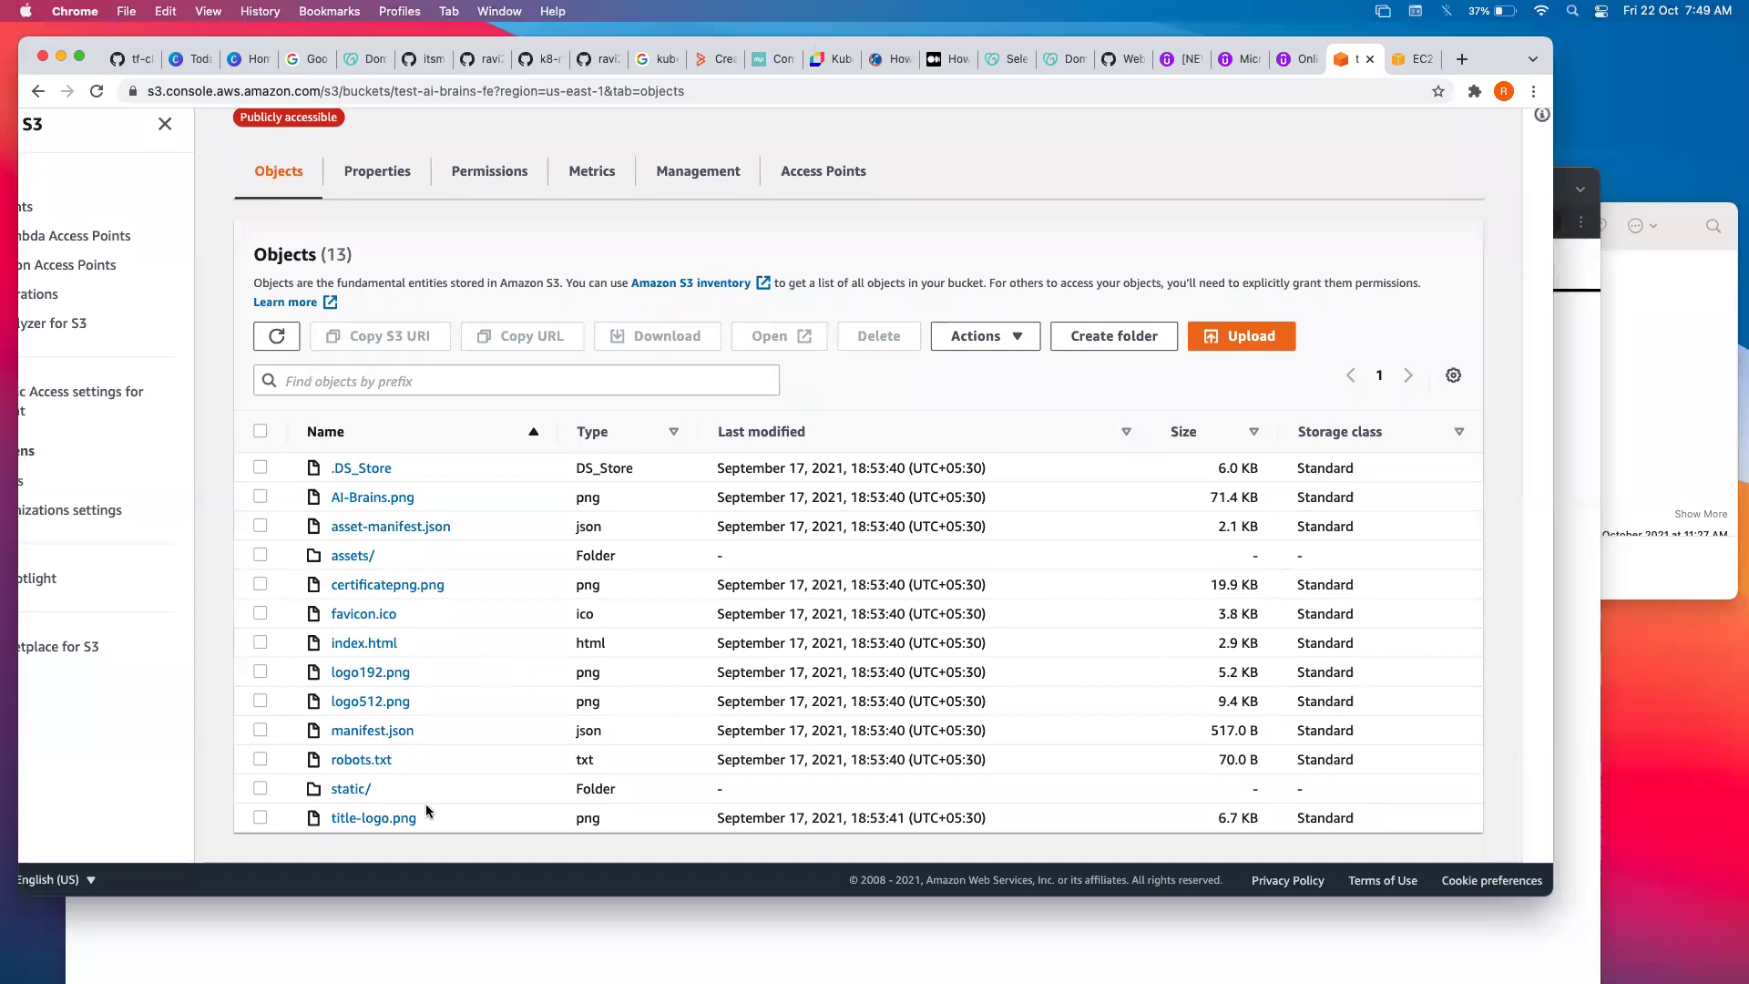
pyautogui.click(406, 585)
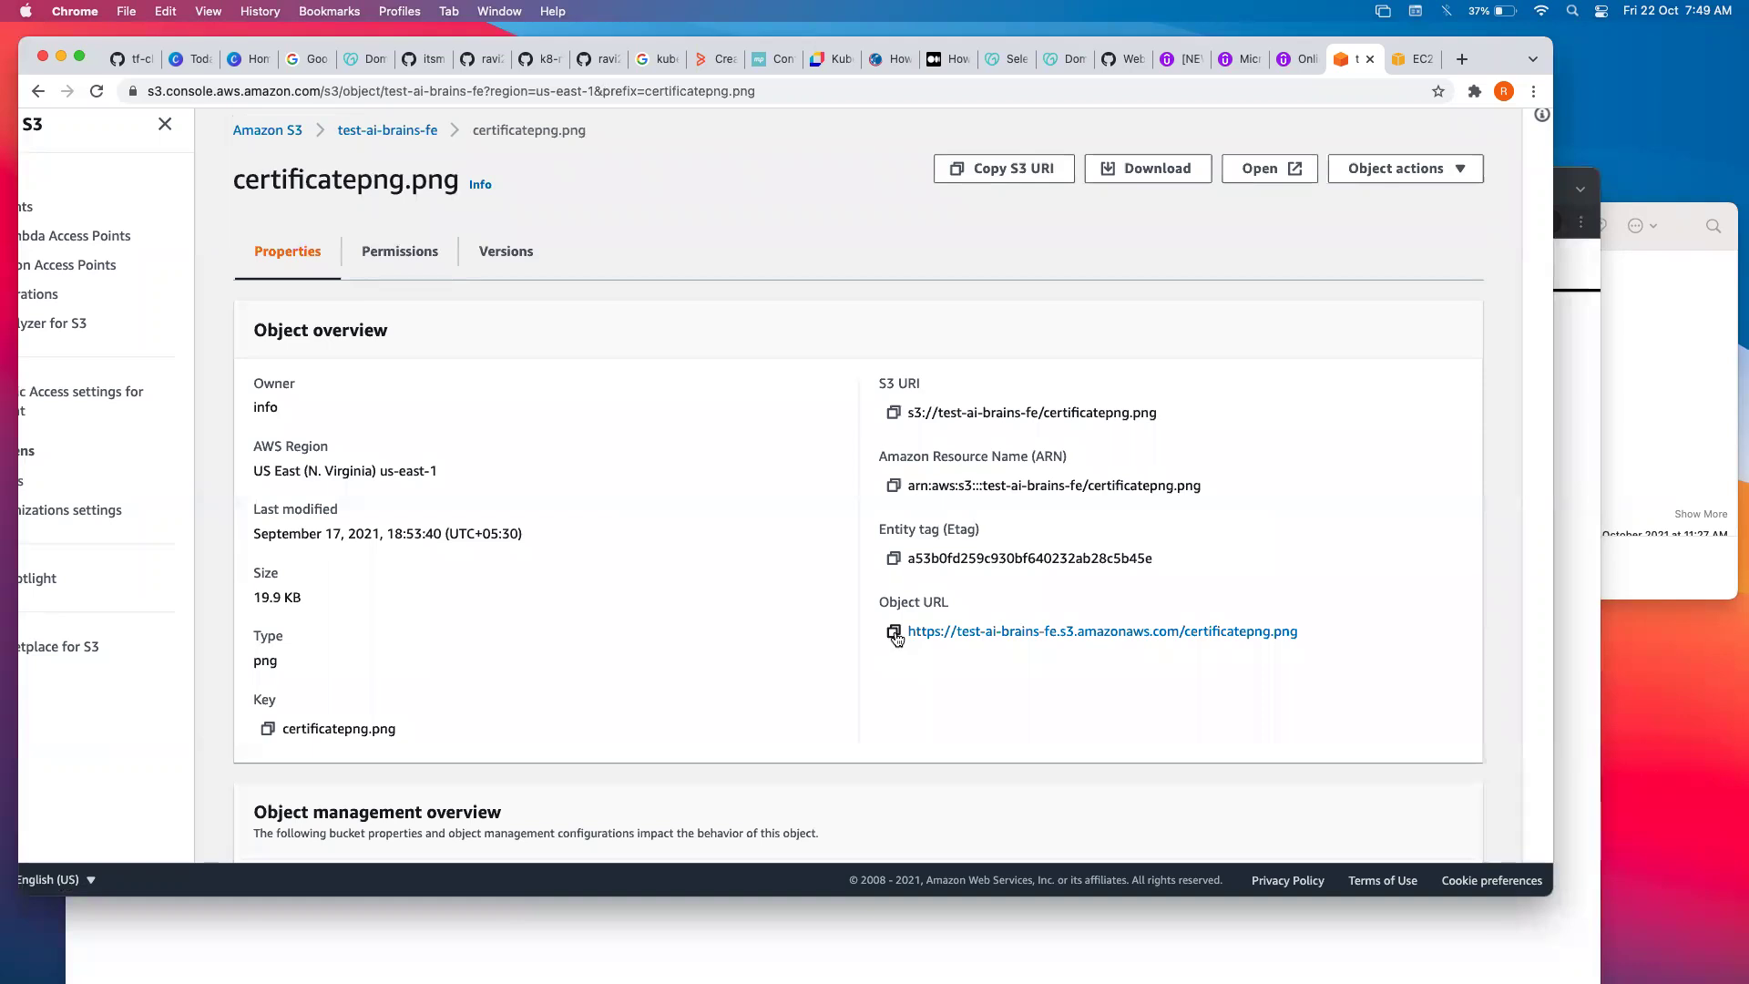
# Copy the certificatepng.png object URL and load it in a new incognito tab.
pyautogui.click(895, 635)
pyautogui.click(1567, 257)
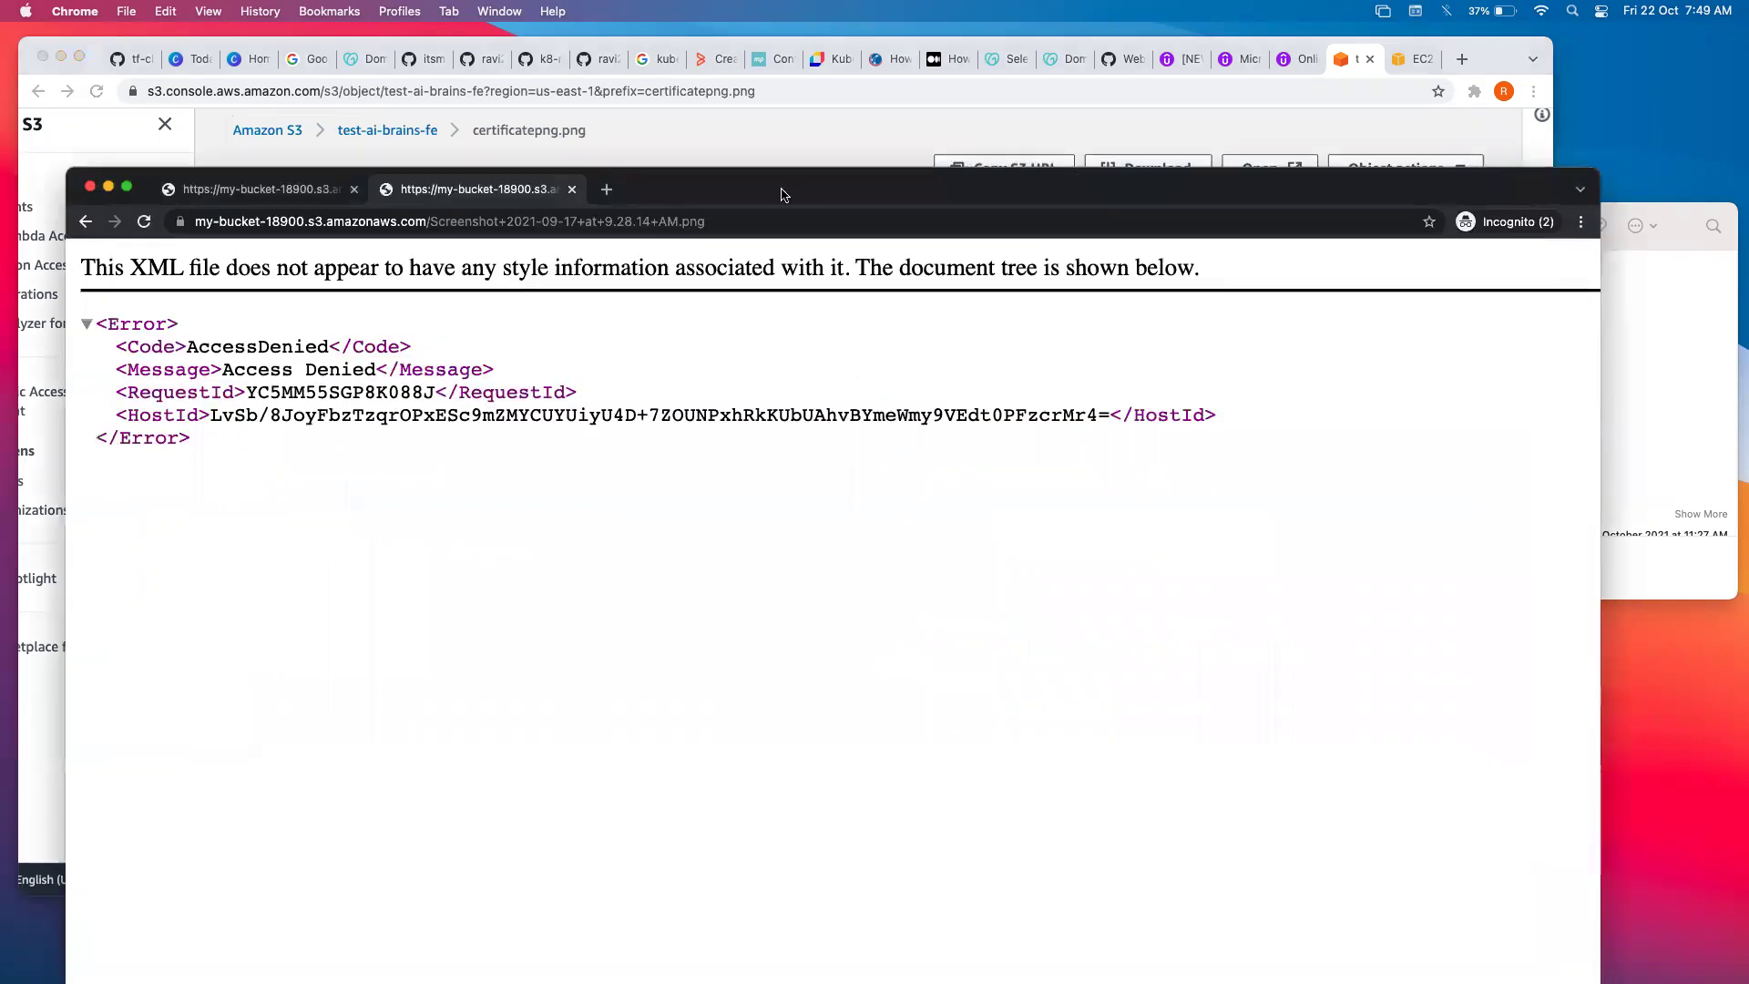
pyautogui.click(603, 190)
pyautogui.press('super+v')
pyautogui.press('Return')
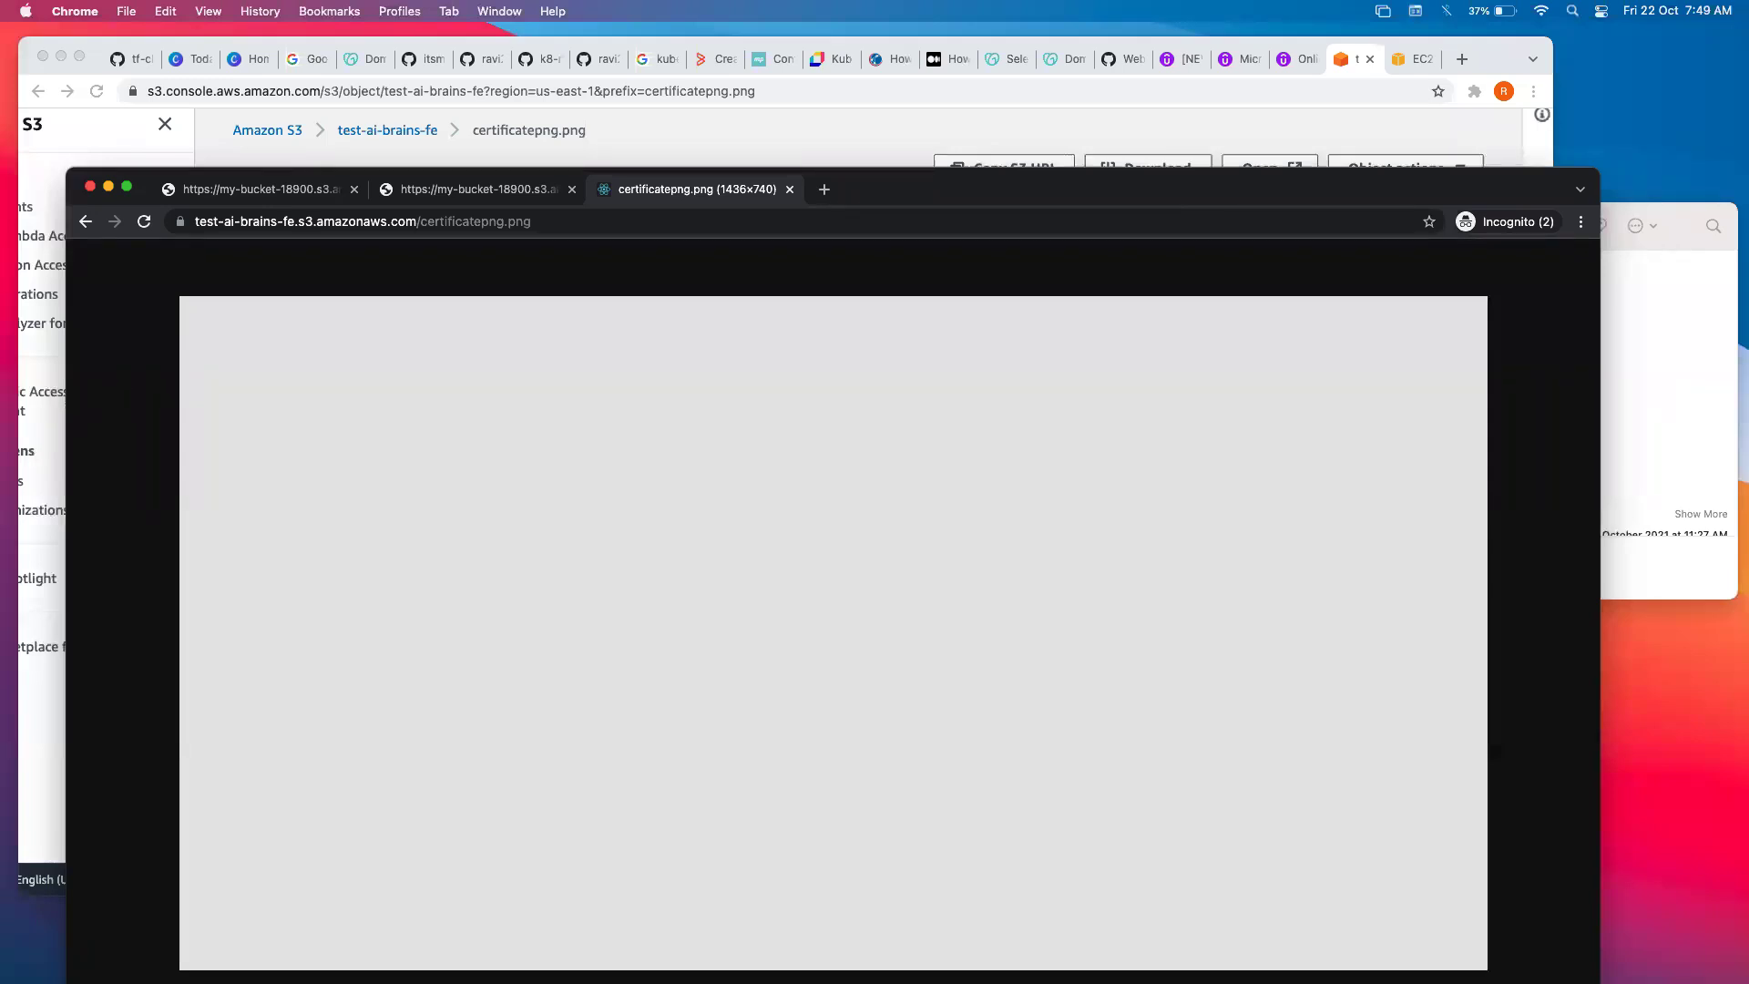
# Go back to the S3 bucket list in the console and open my-bucket-18900.
pyautogui.click(1340, 60)
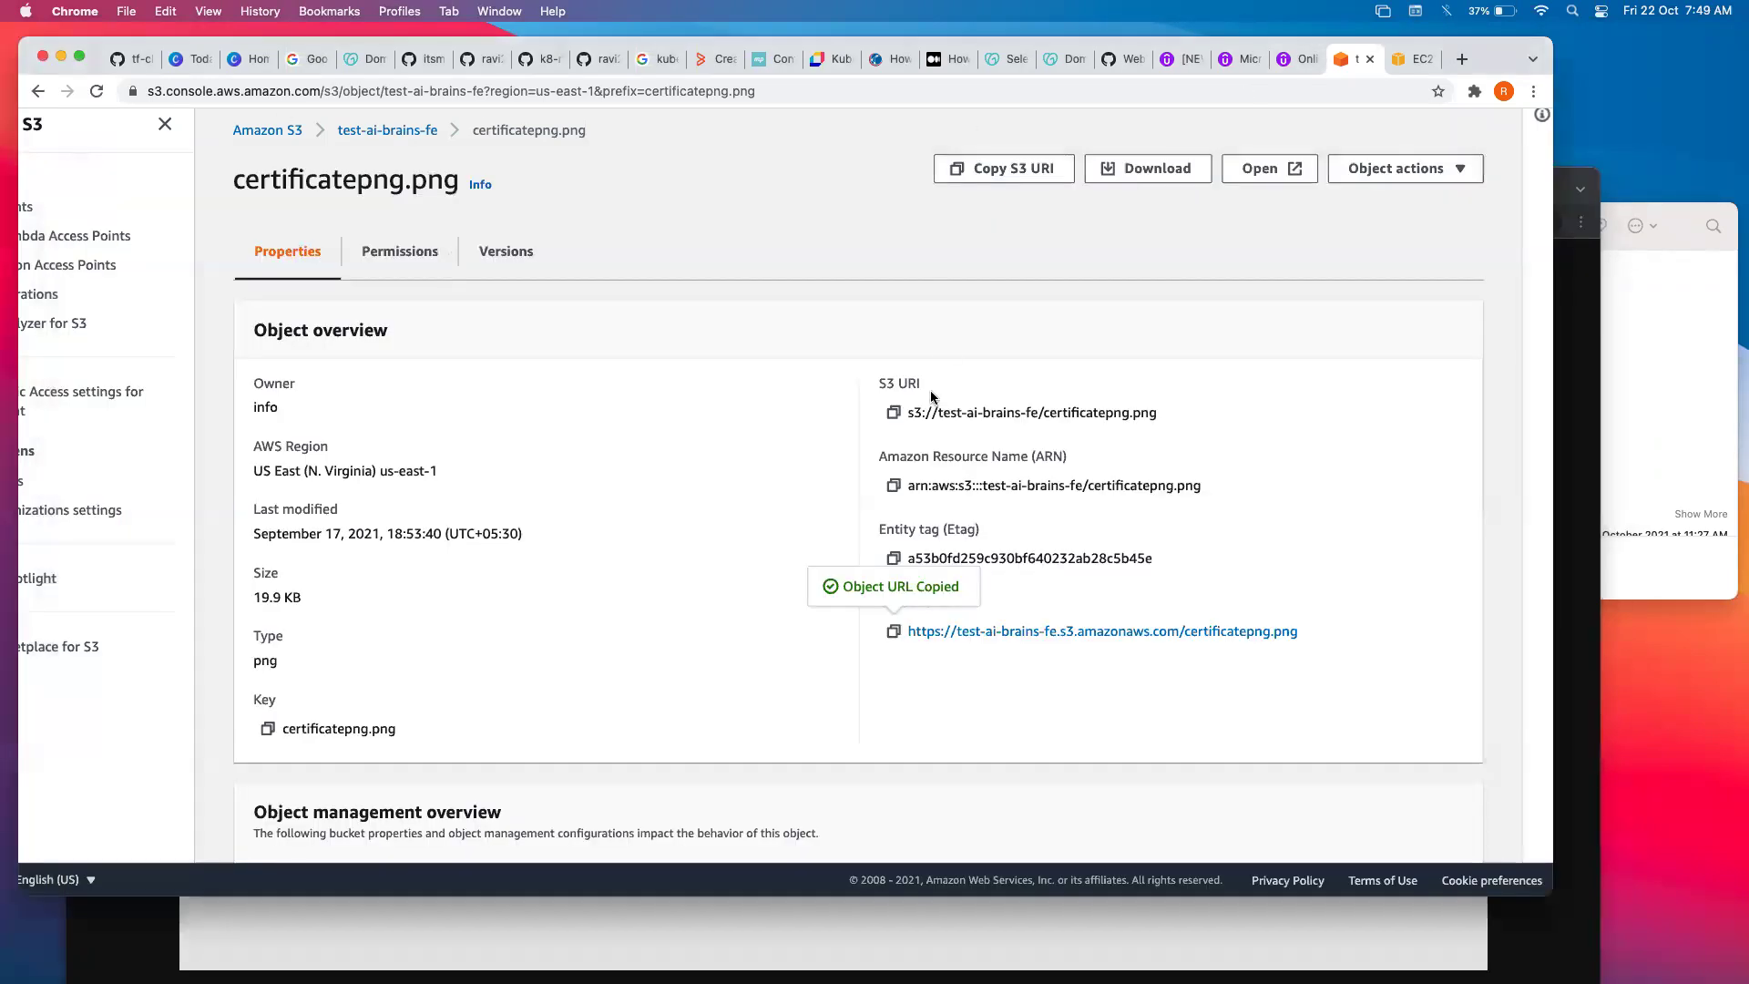
pyautogui.scroll(2, 510, 474)
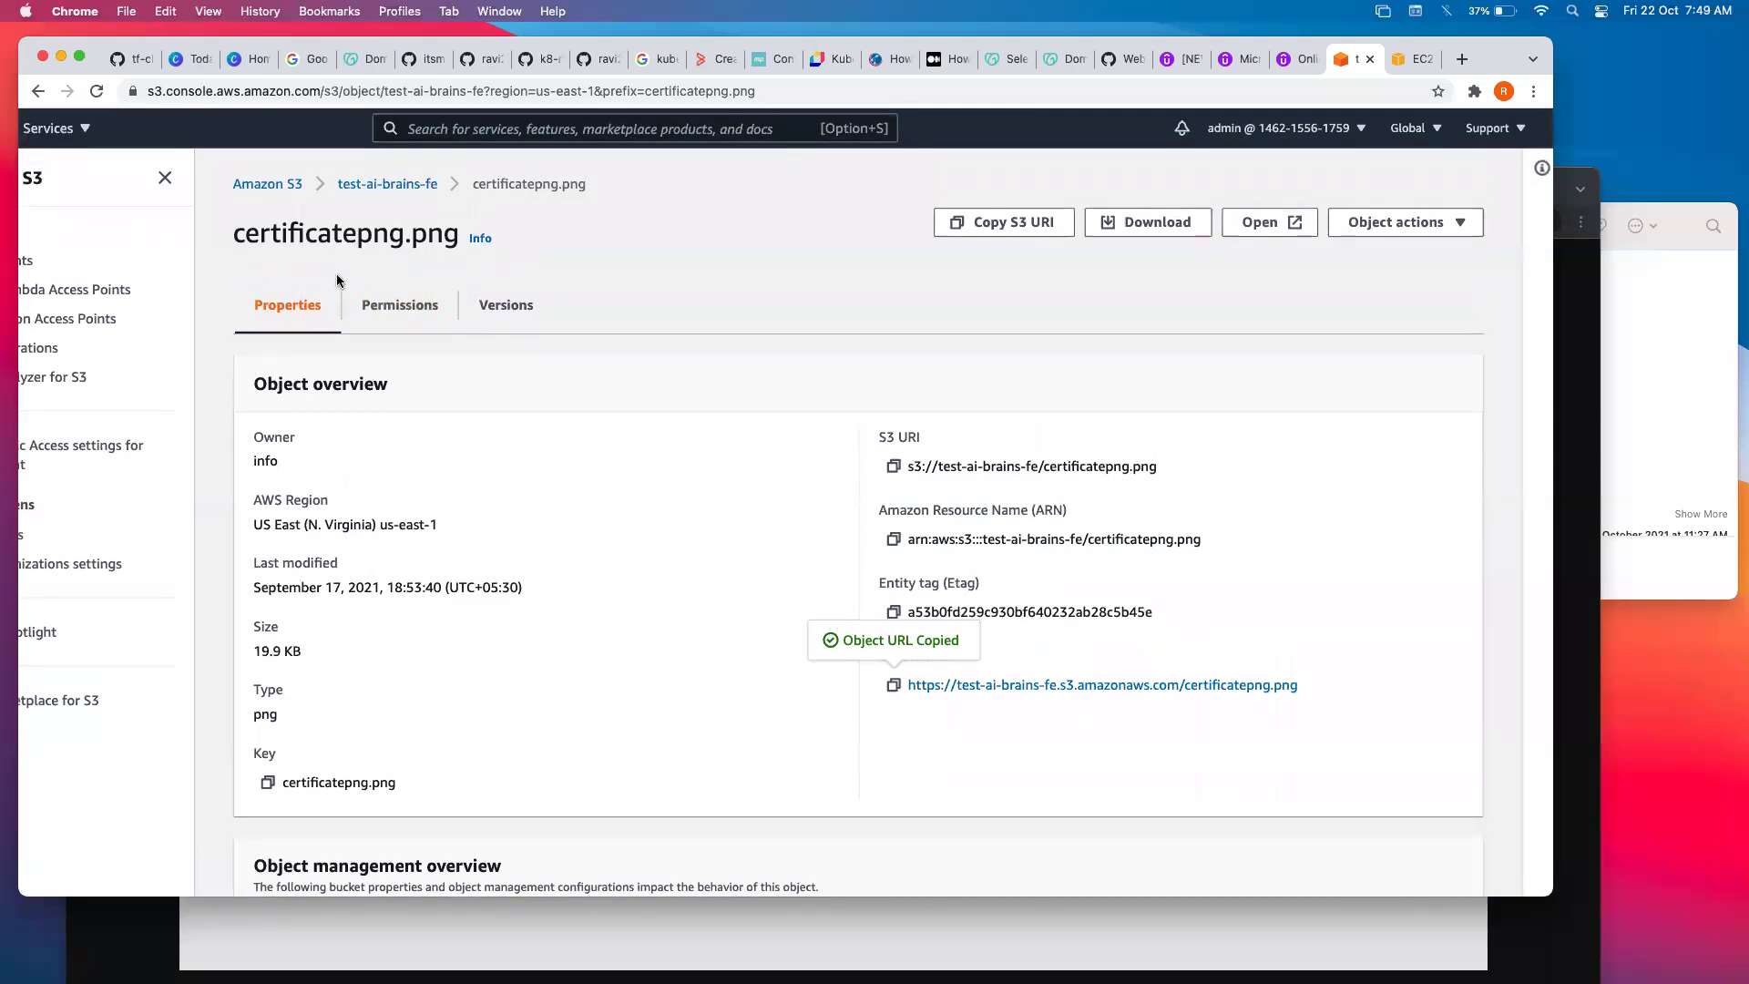
pyautogui.hscroll(-2, 1171, 337)
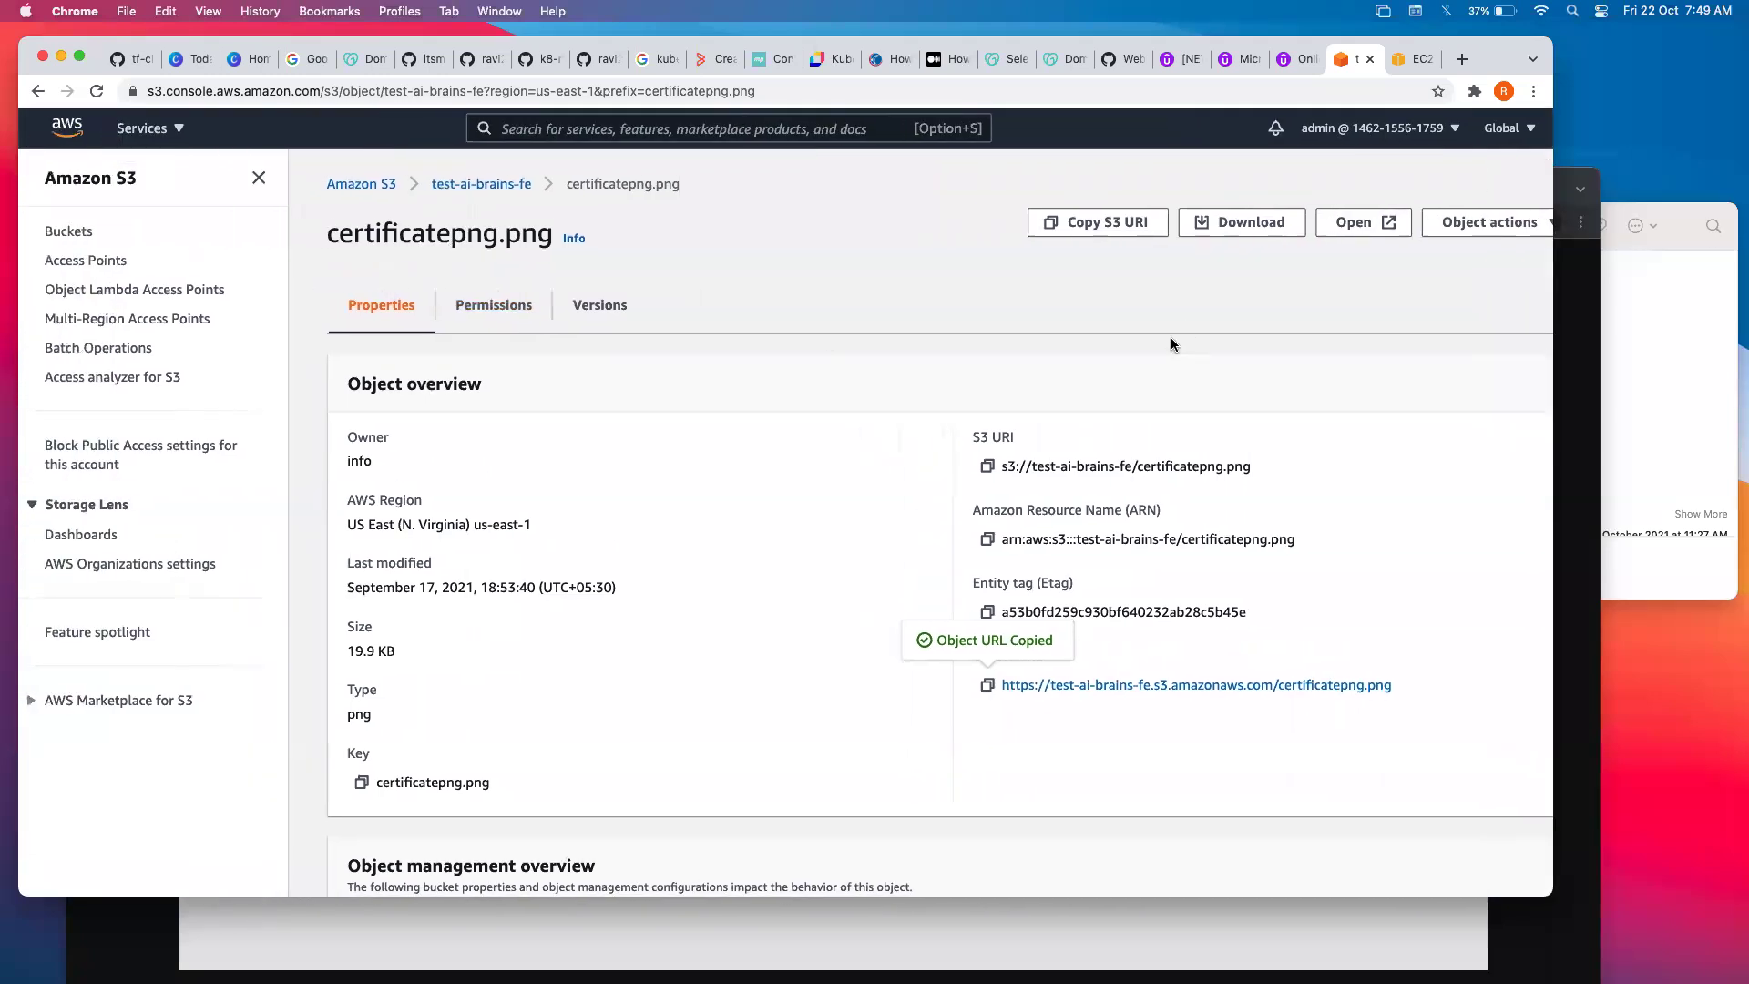
pyautogui.click(380, 189)
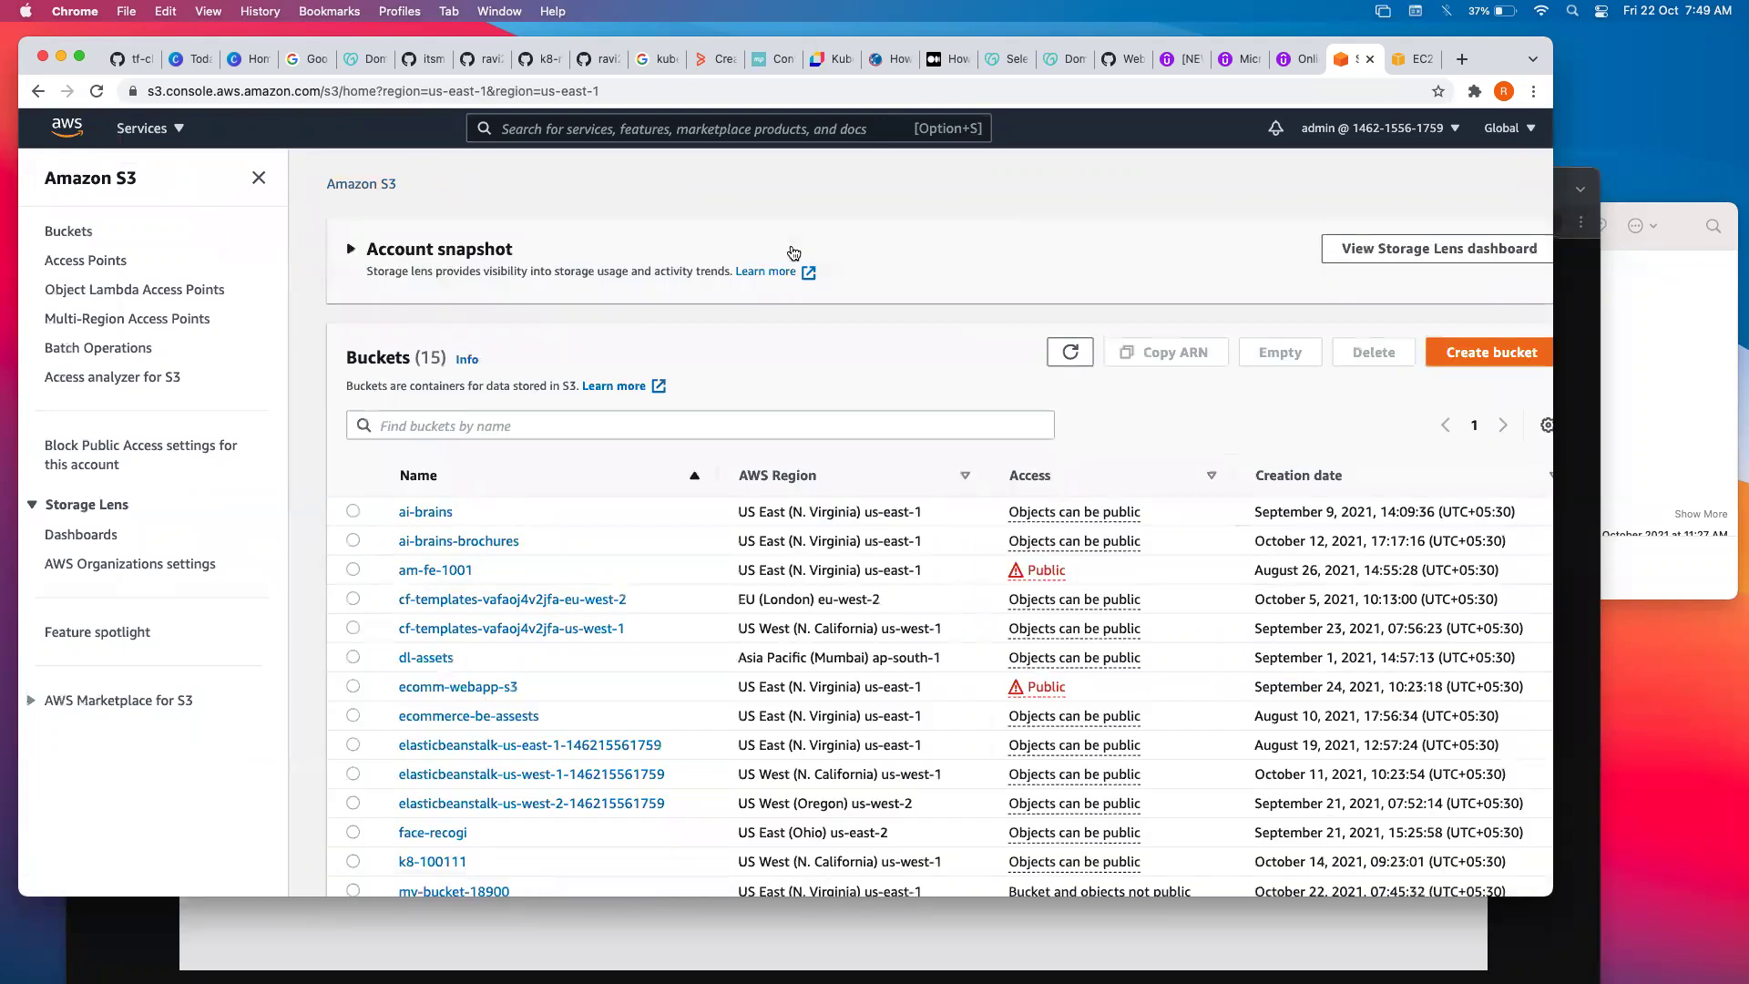
pyautogui.scroll(-3, 526, 708)
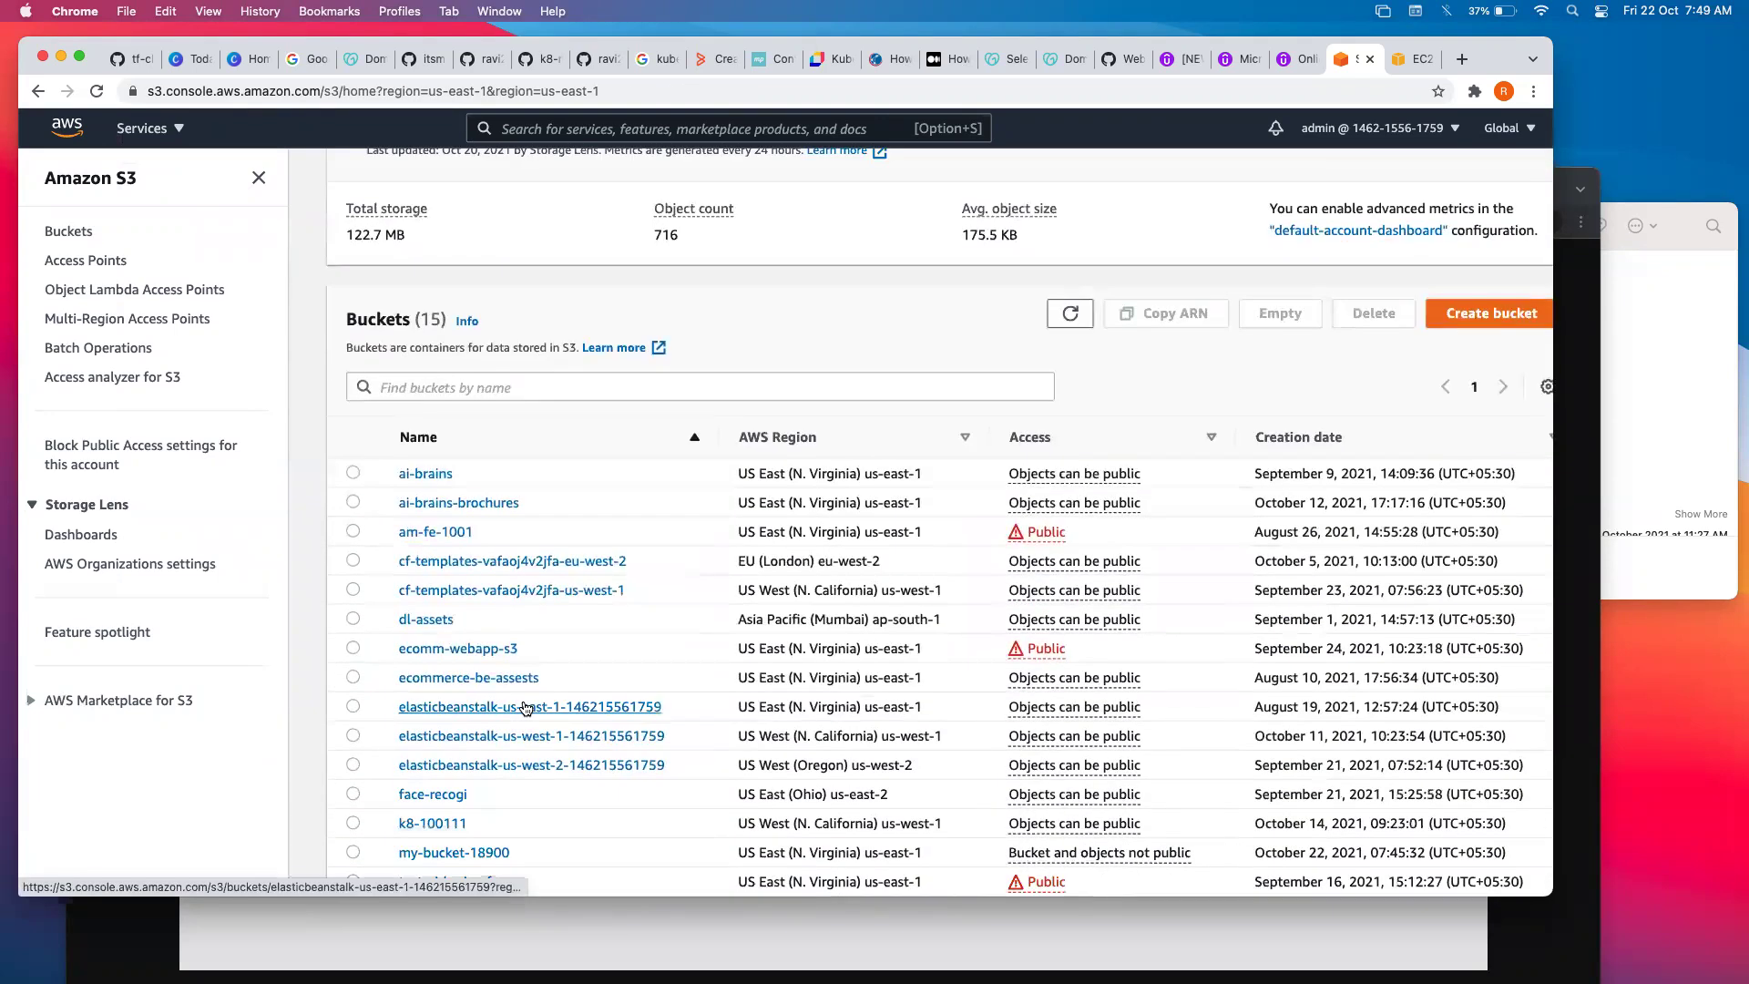
pyautogui.scroll(-2, 525, 708)
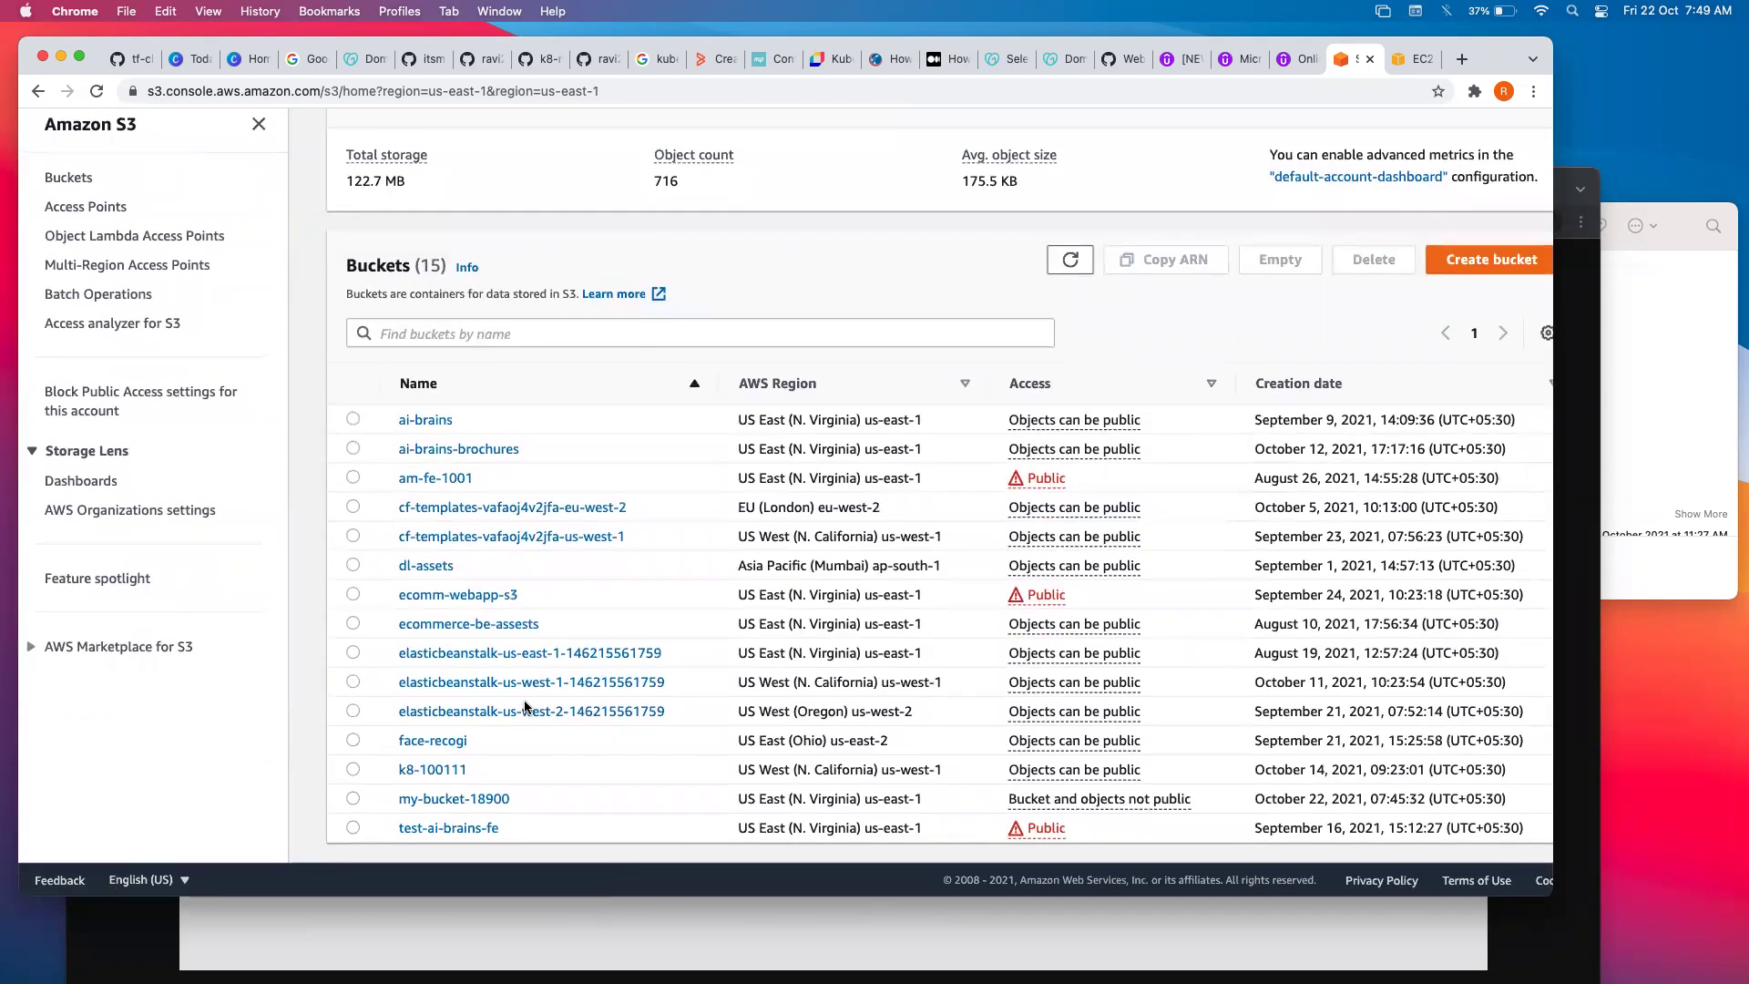
pyautogui.click(479, 799)
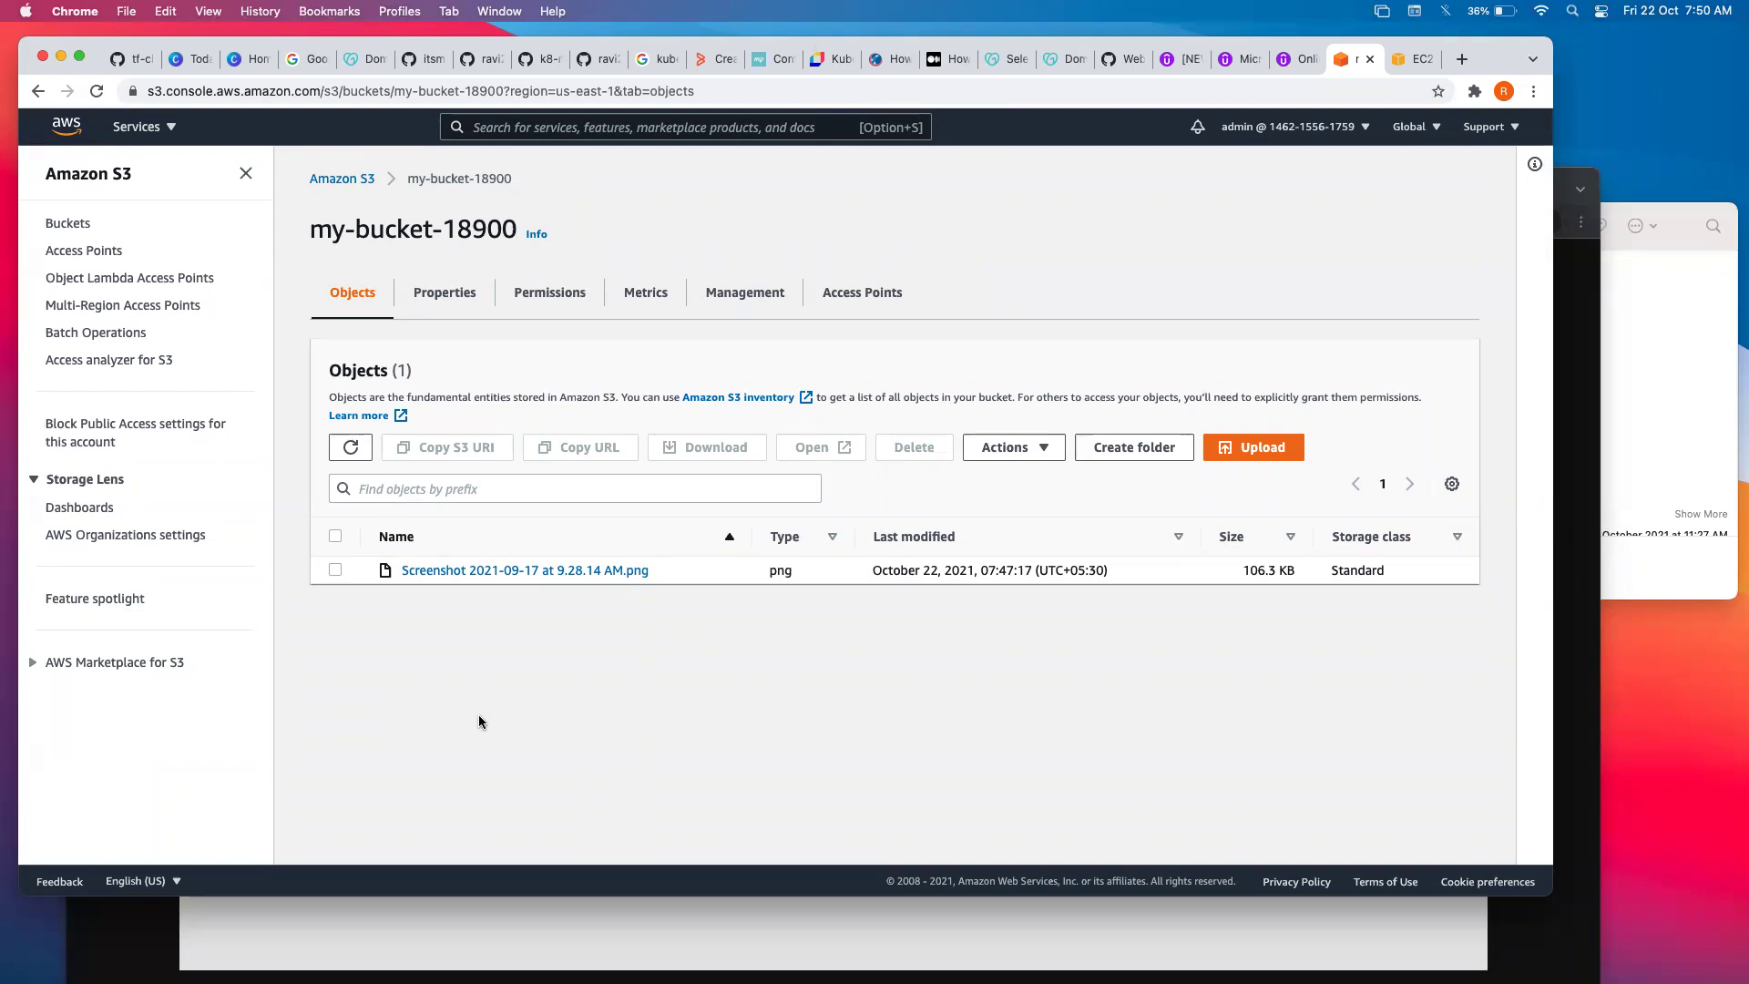
# Open the permissions of my-bucket-18900, highlight the "Block all public access" setting and examine the bucket policy section.
pyautogui.click(542, 303)
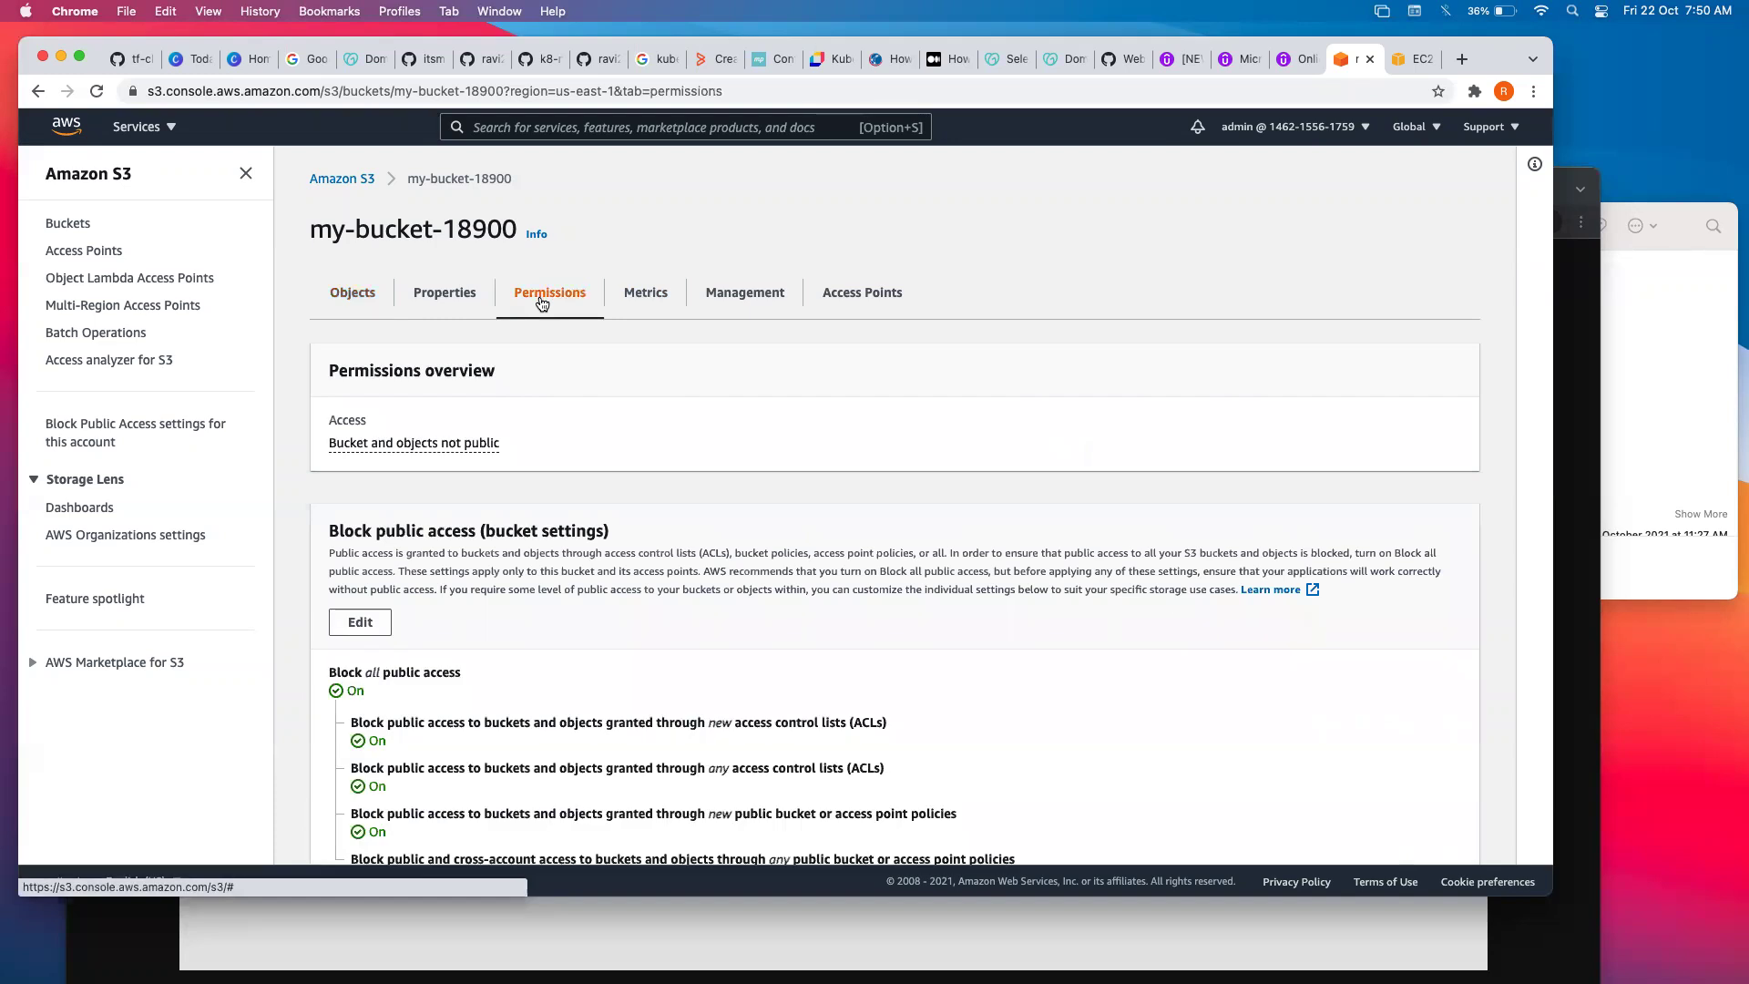
pyautogui.scroll(-3, 477, 544)
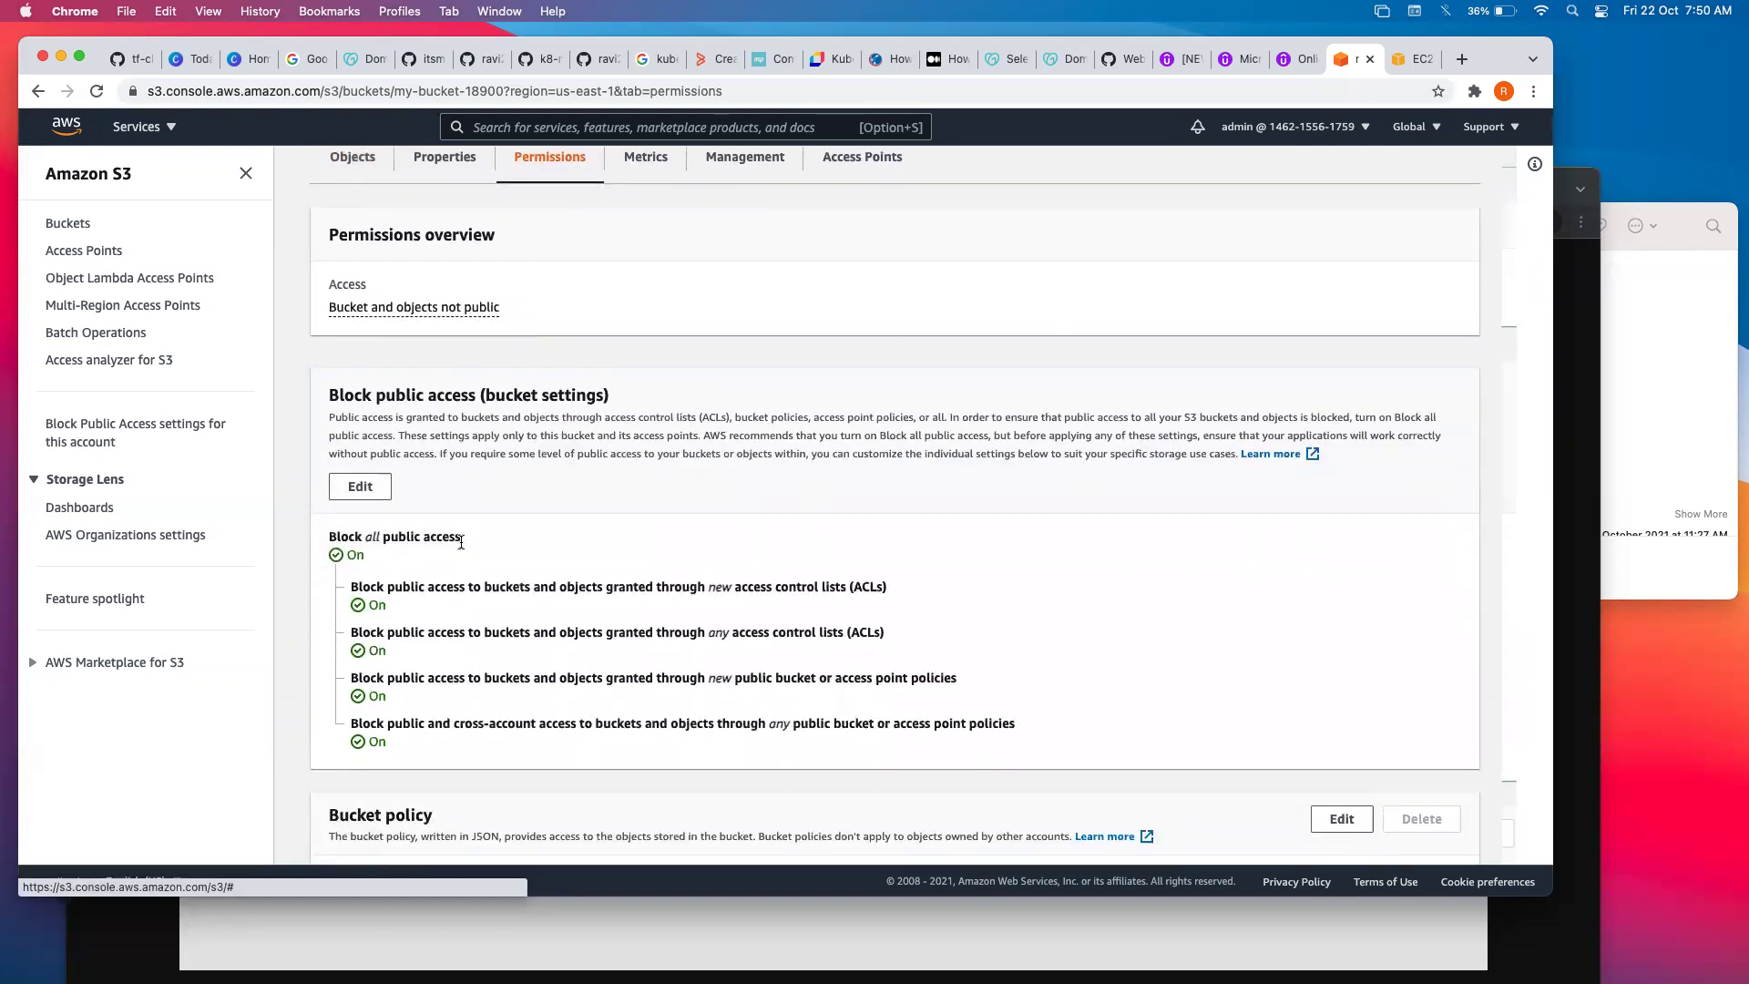
pyautogui.scroll(3, 328, 537)
pyautogui.scroll(2, 328, 538)
pyautogui.moveTo(330, 540); pyautogui.dragTo(514, 533)
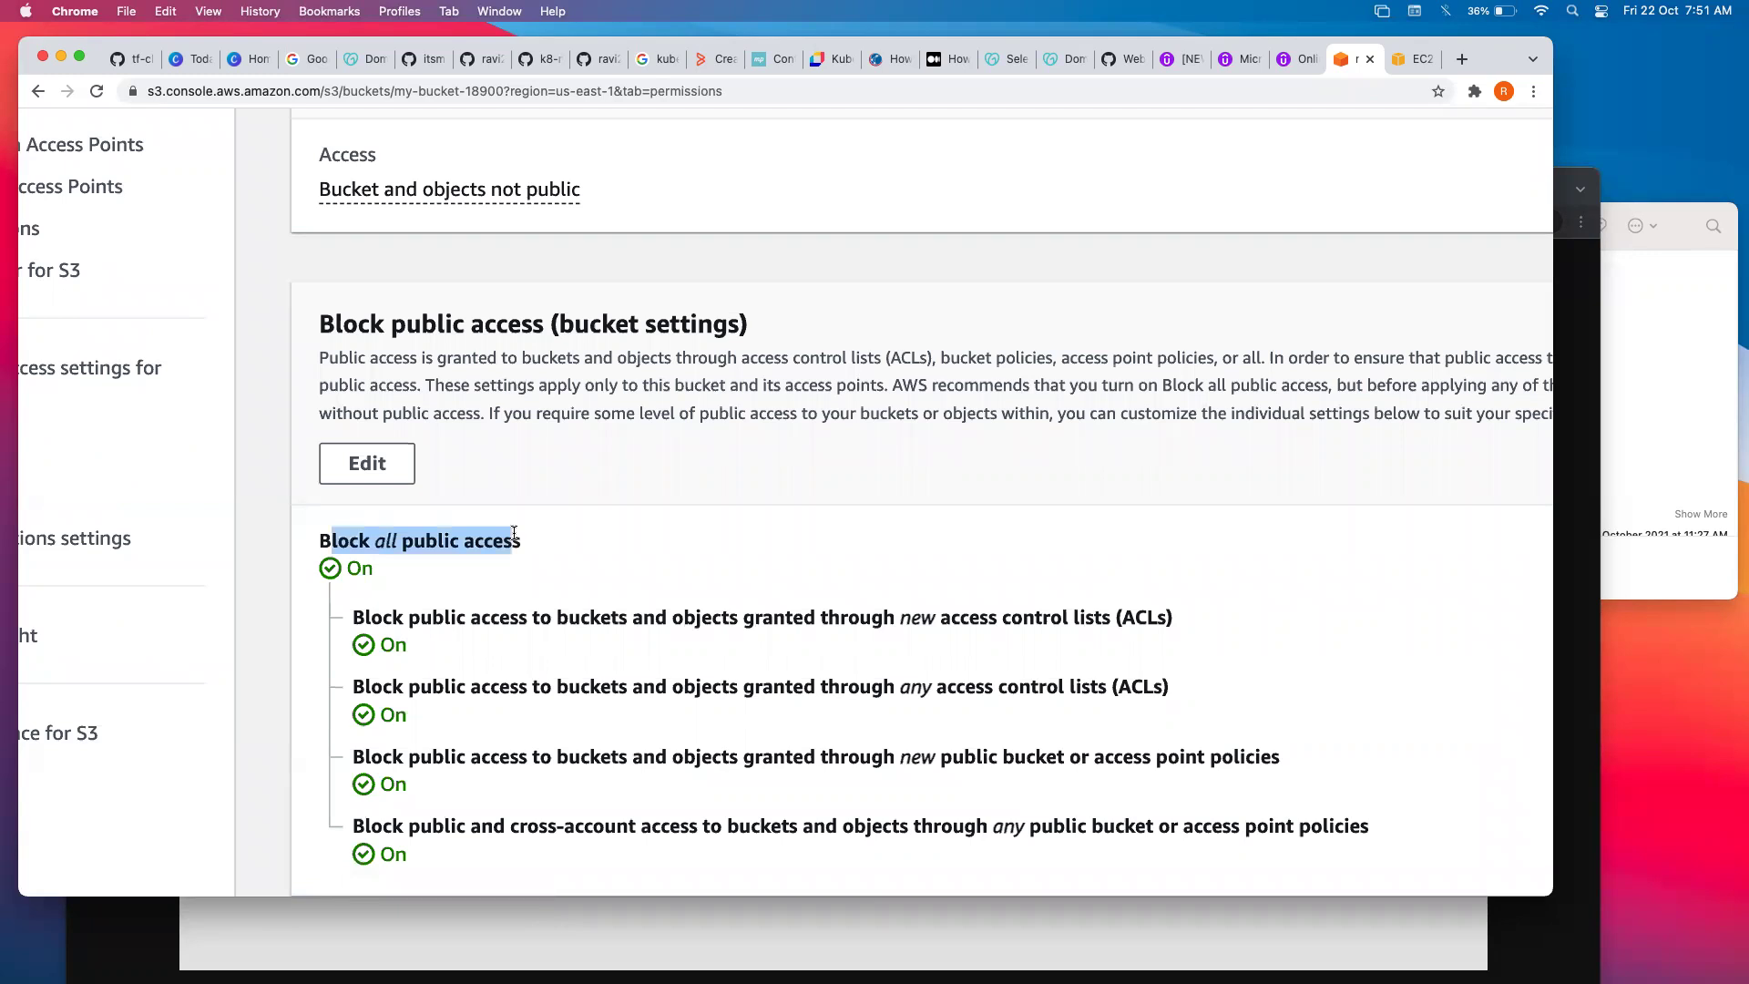
pyautogui.press('super+minus')
pyautogui.scroll(-5, 505, 634)
pyautogui.scroll(-5, 506, 634)
pyautogui.scroll(2, 473, 419)
pyautogui.press('super+minus')
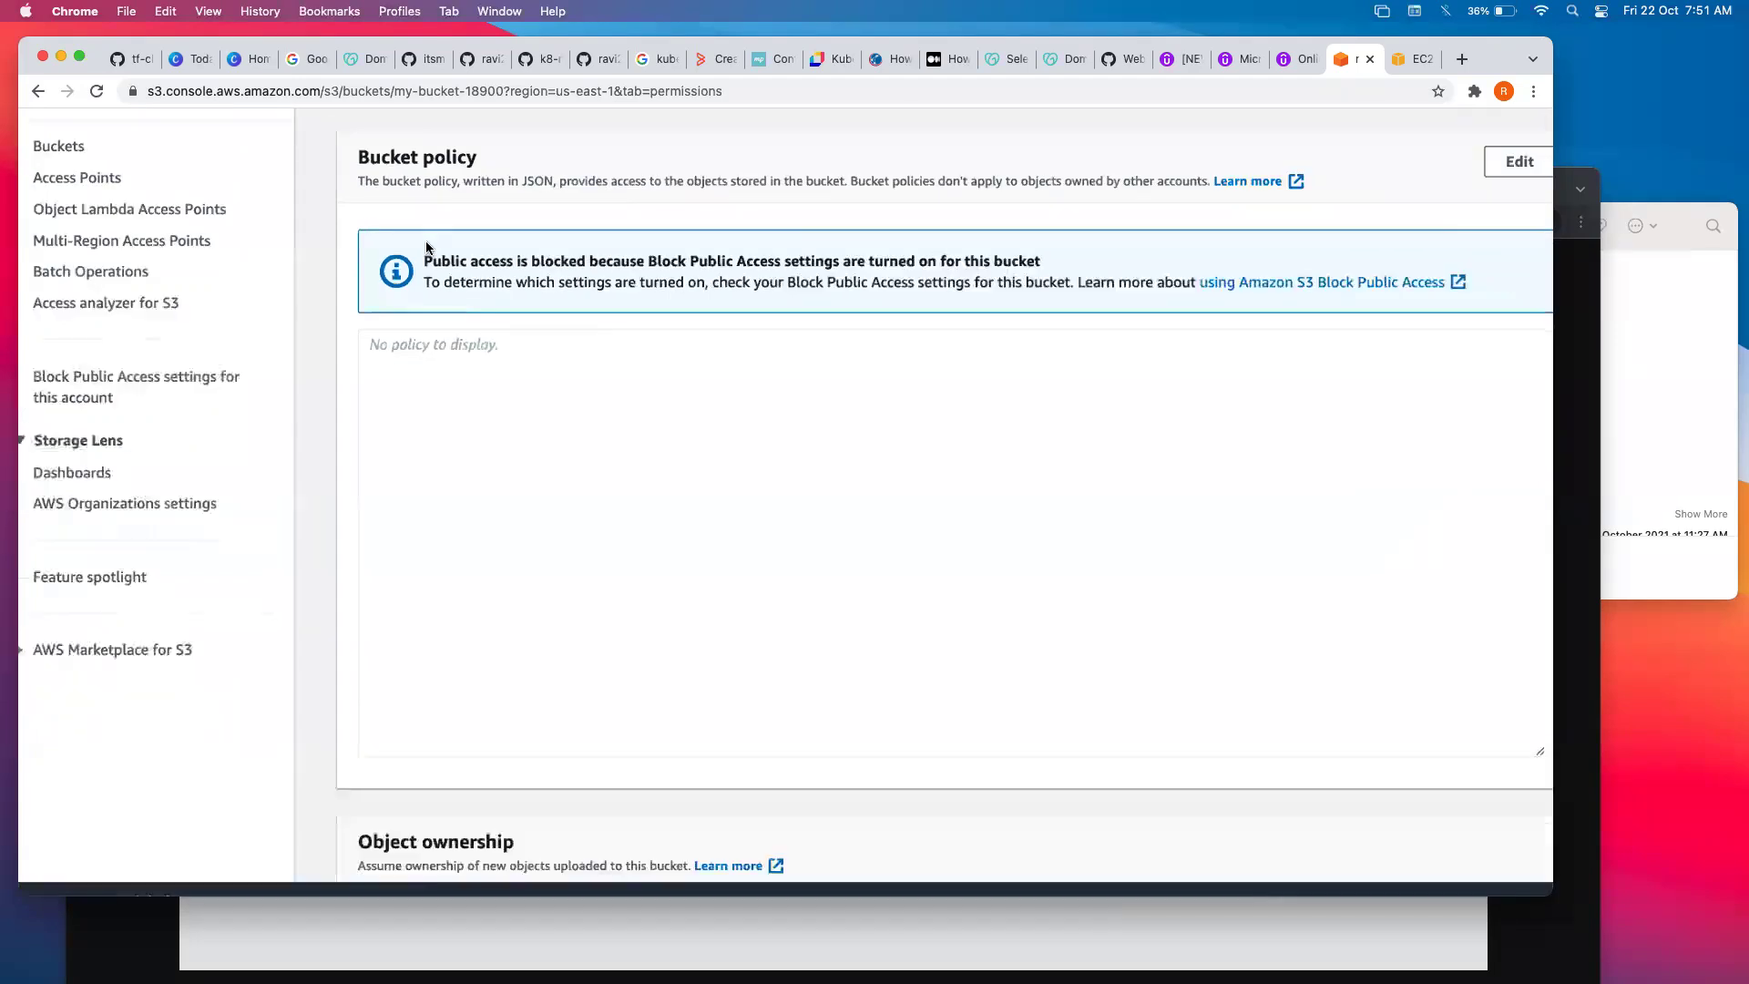
# Examine the bucket's access control list, open it for editing and highlight the Everyone (public access) grantee row.
pyautogui.scroll(-5, 426, 248)
pyautogui.moveTo(330, 183); pyautogui.dragTo(522, 239)
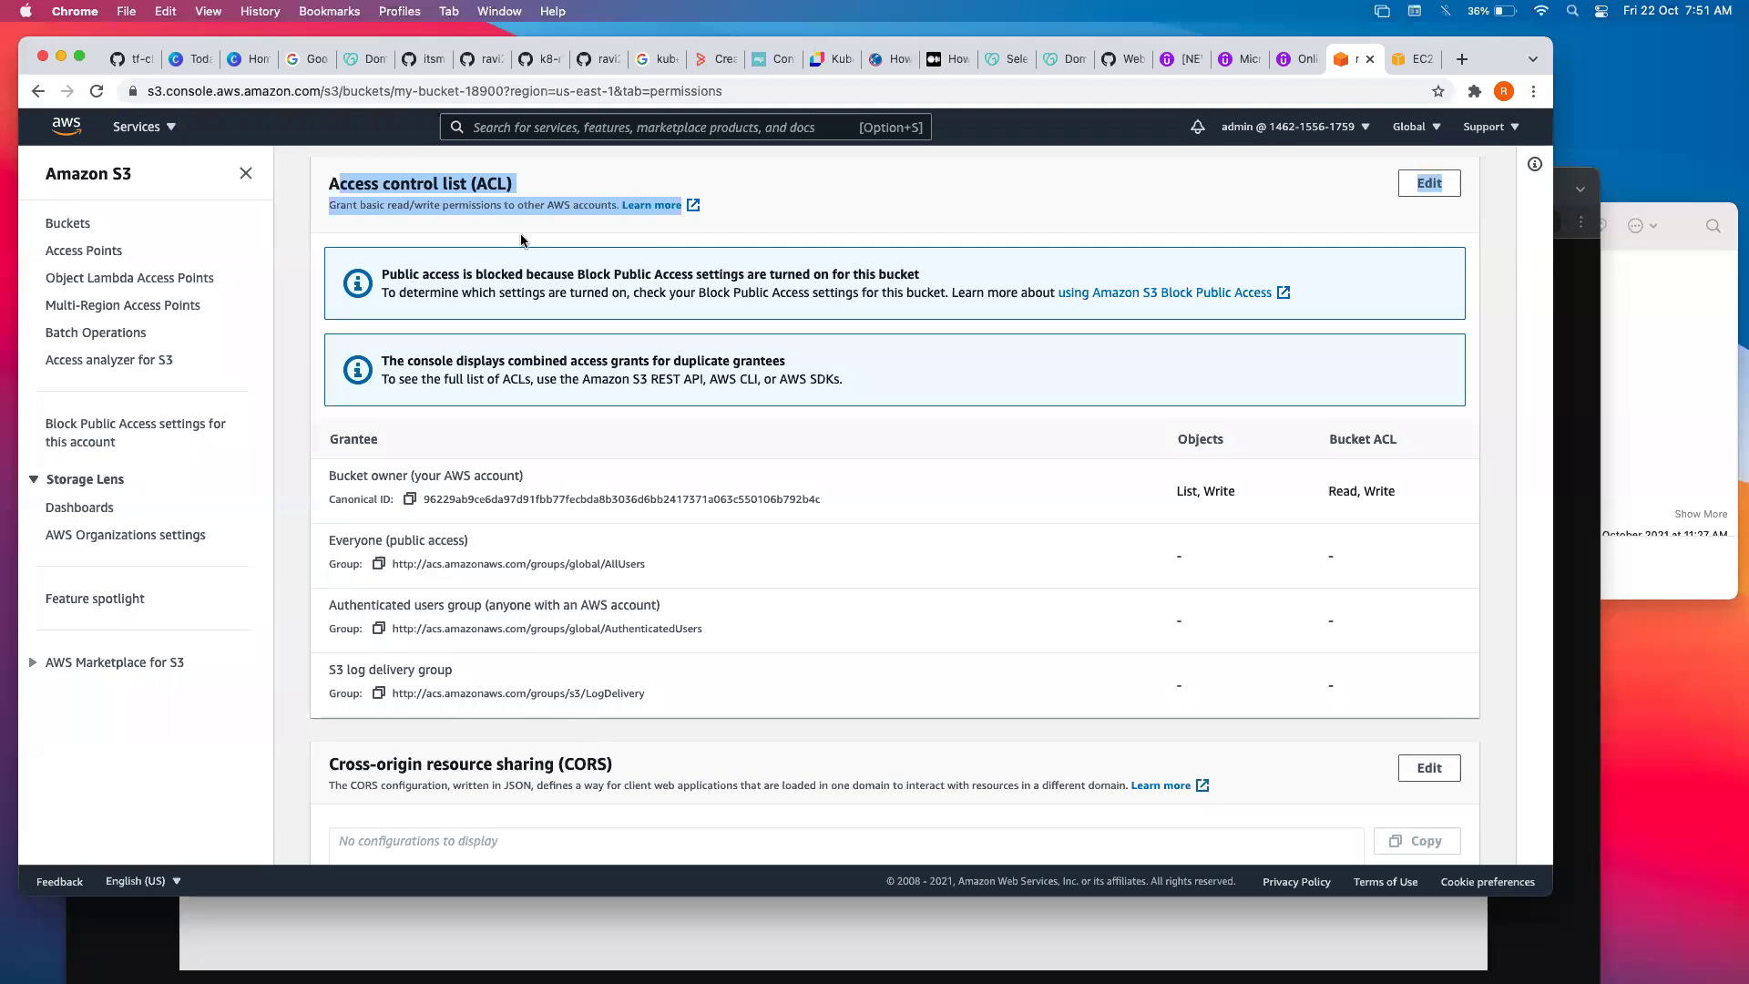
pyautogui.scroll(-2, 1157, 553)
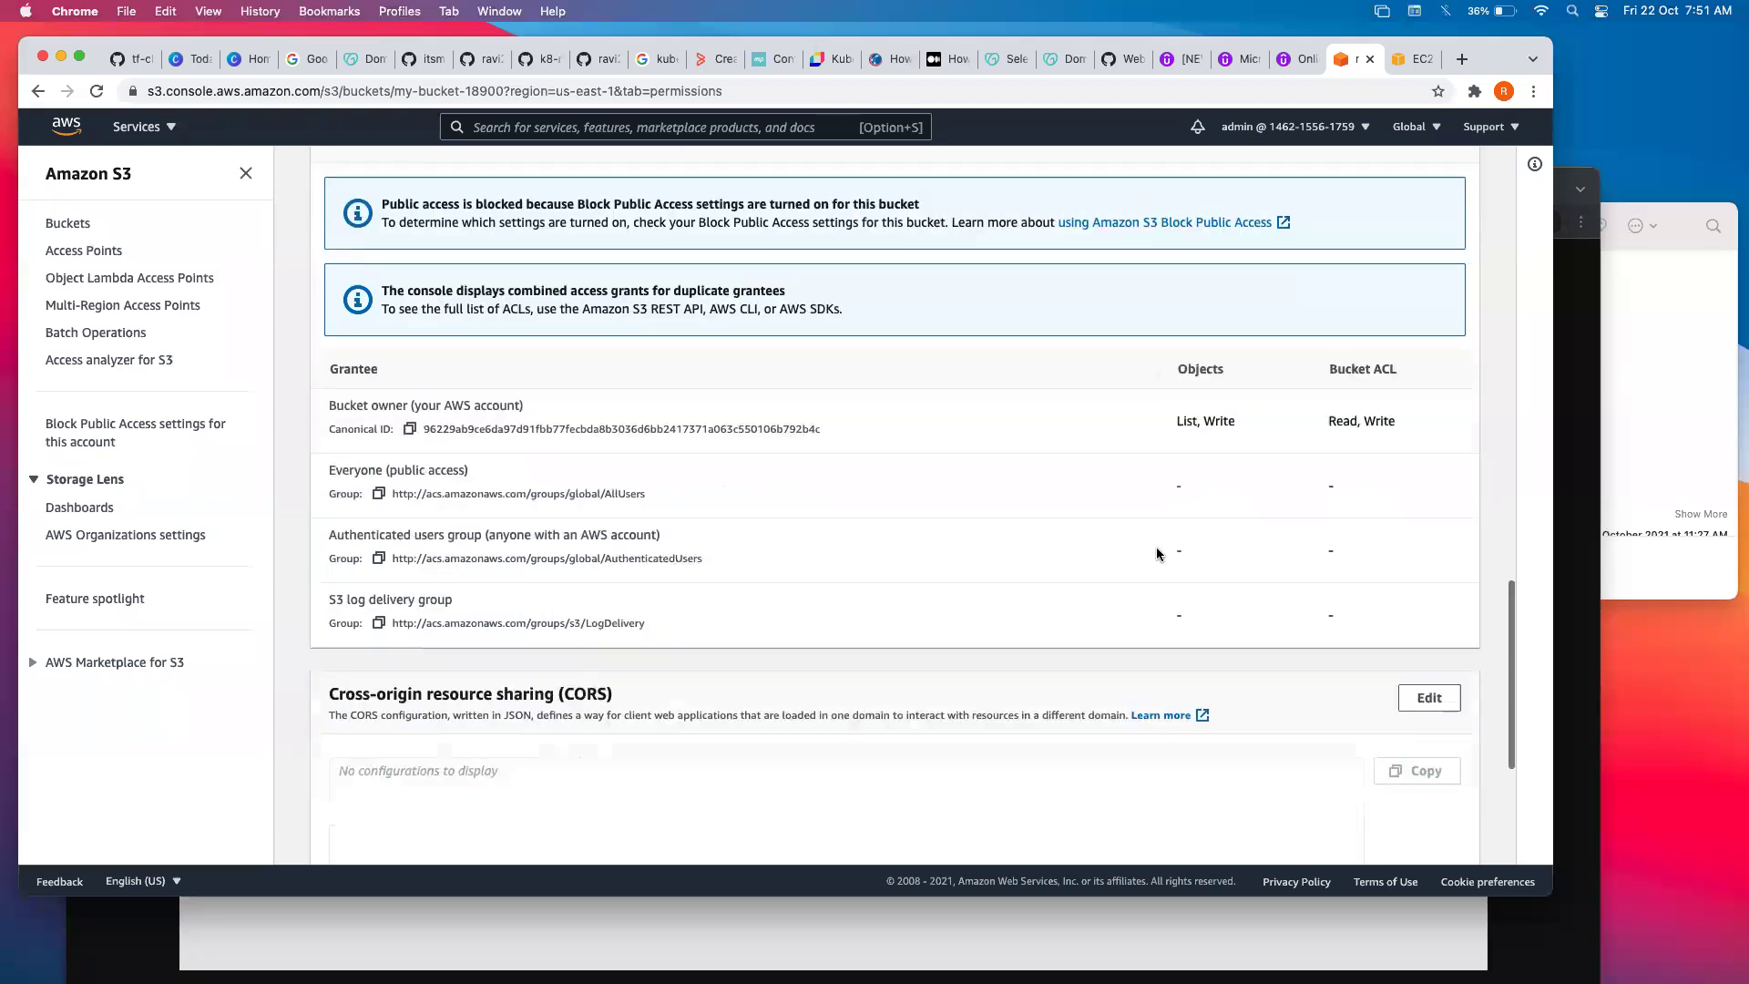
pyautogui.scroll(3, 1157, 553)
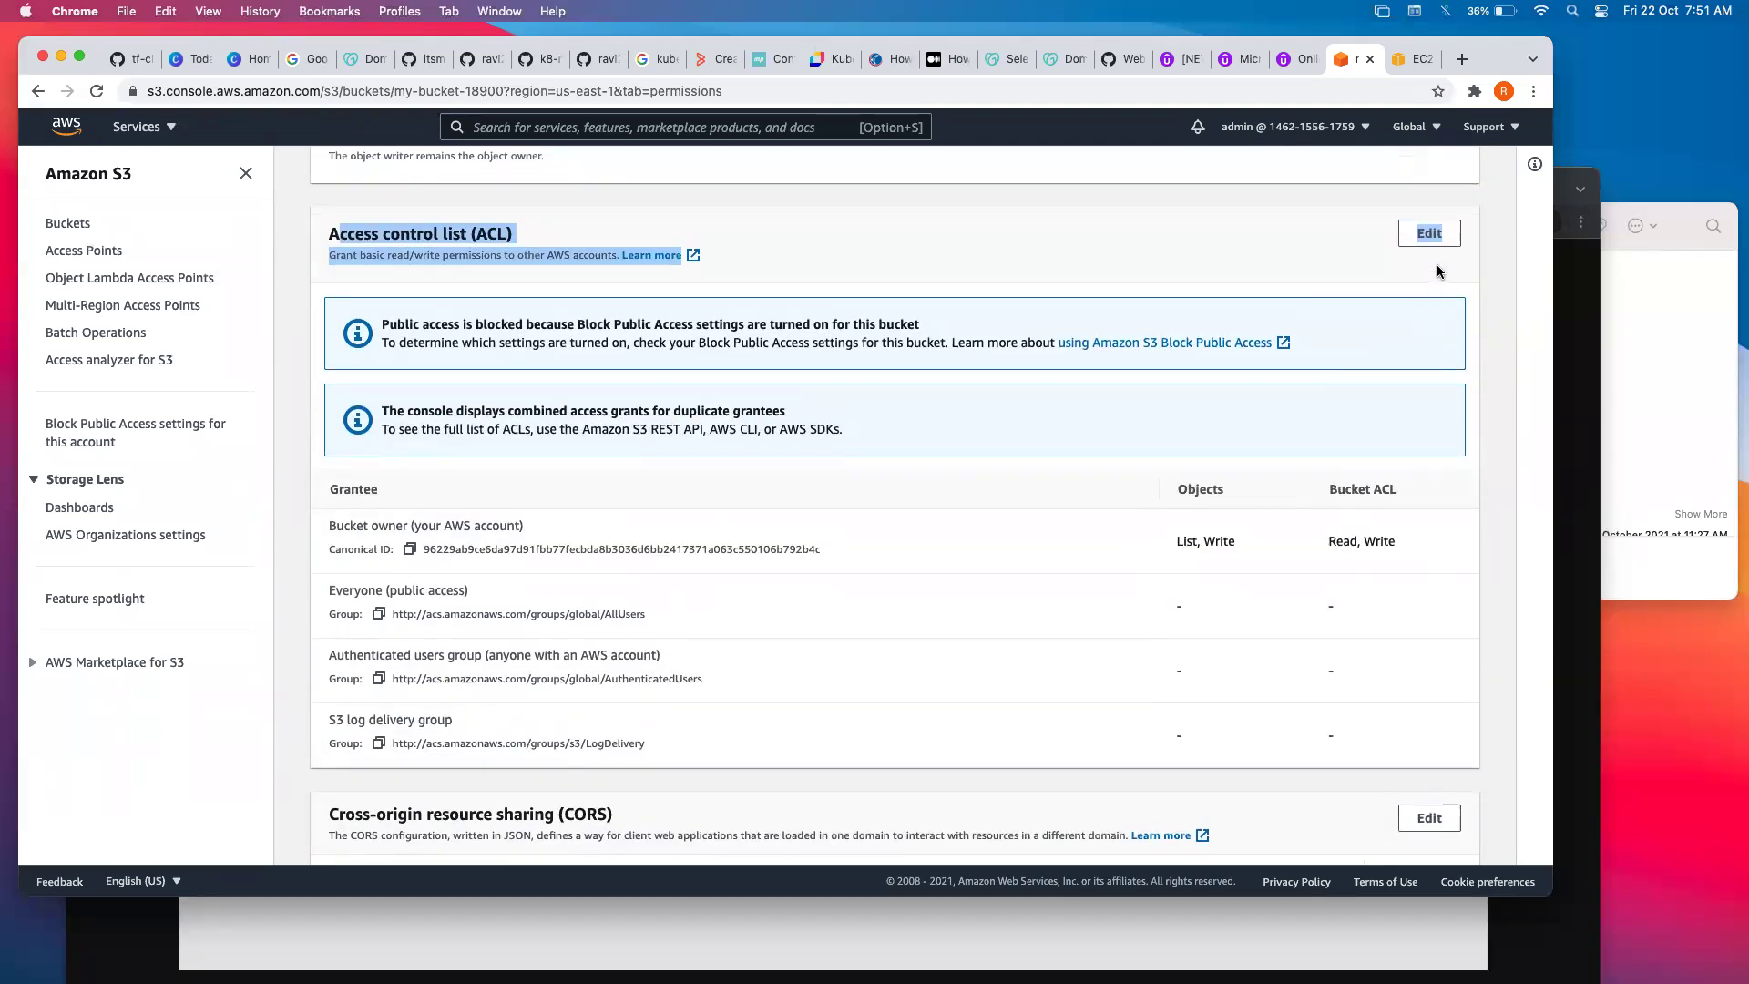
pyautogui.click(1432, 235)
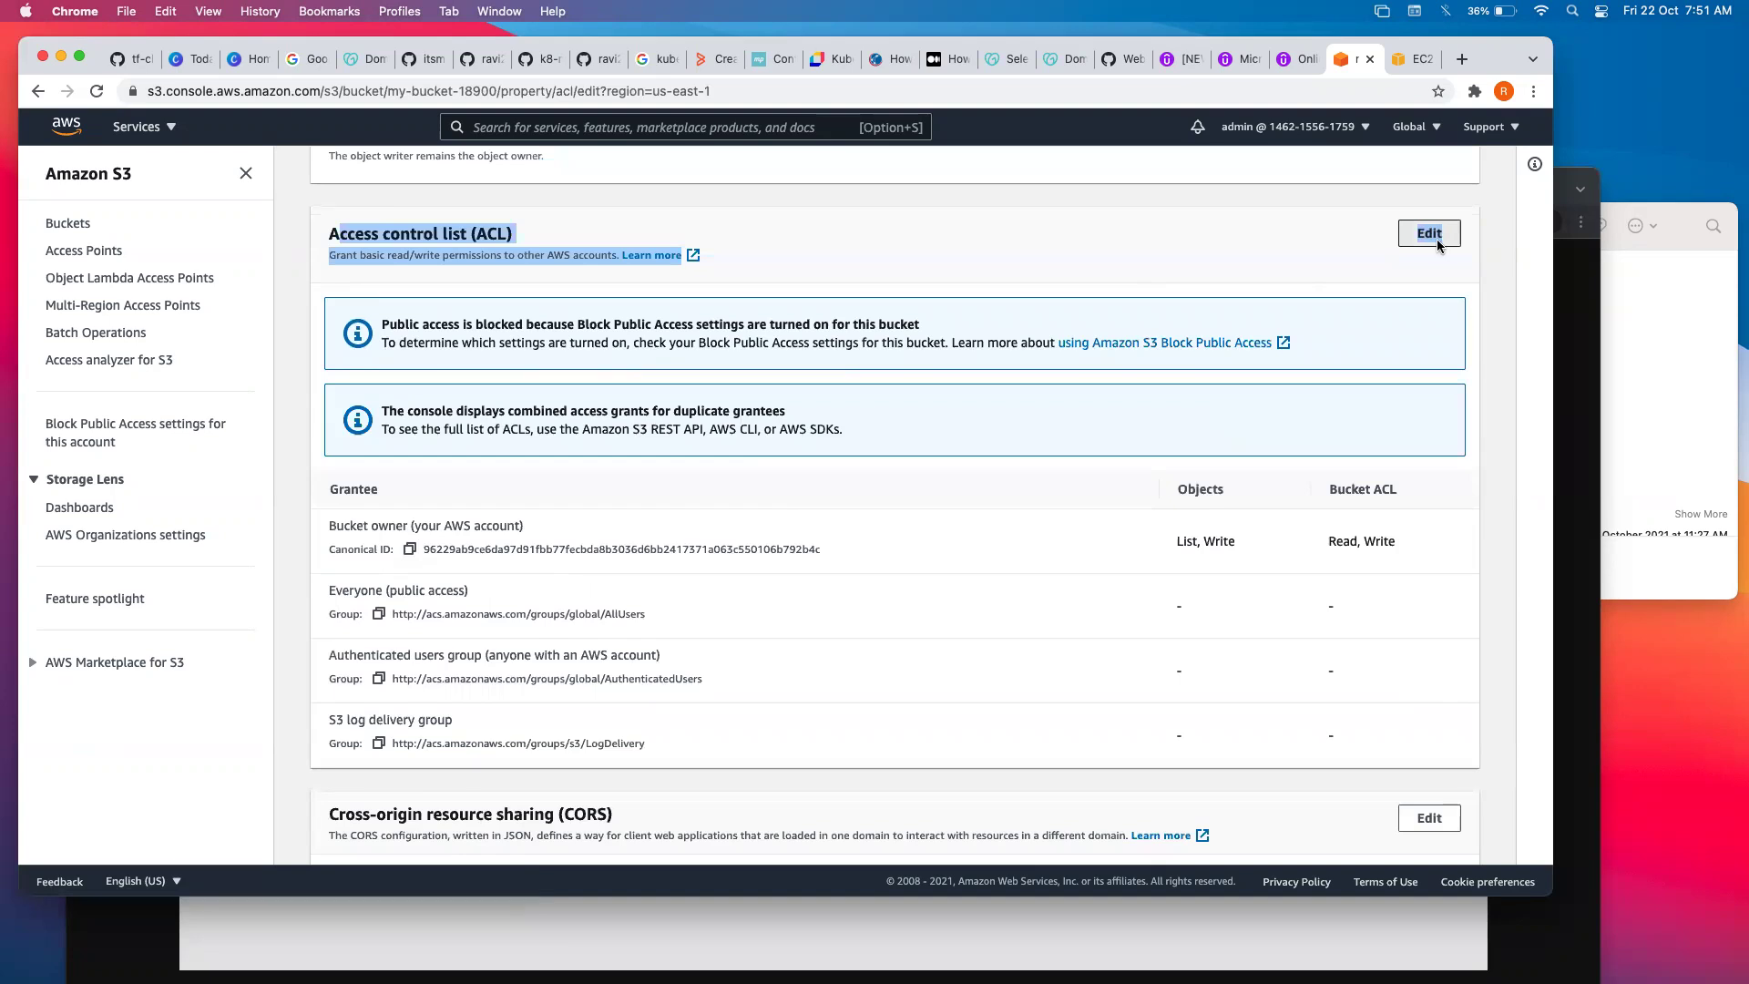
pyautogui.scroll(-1, 871, 486)
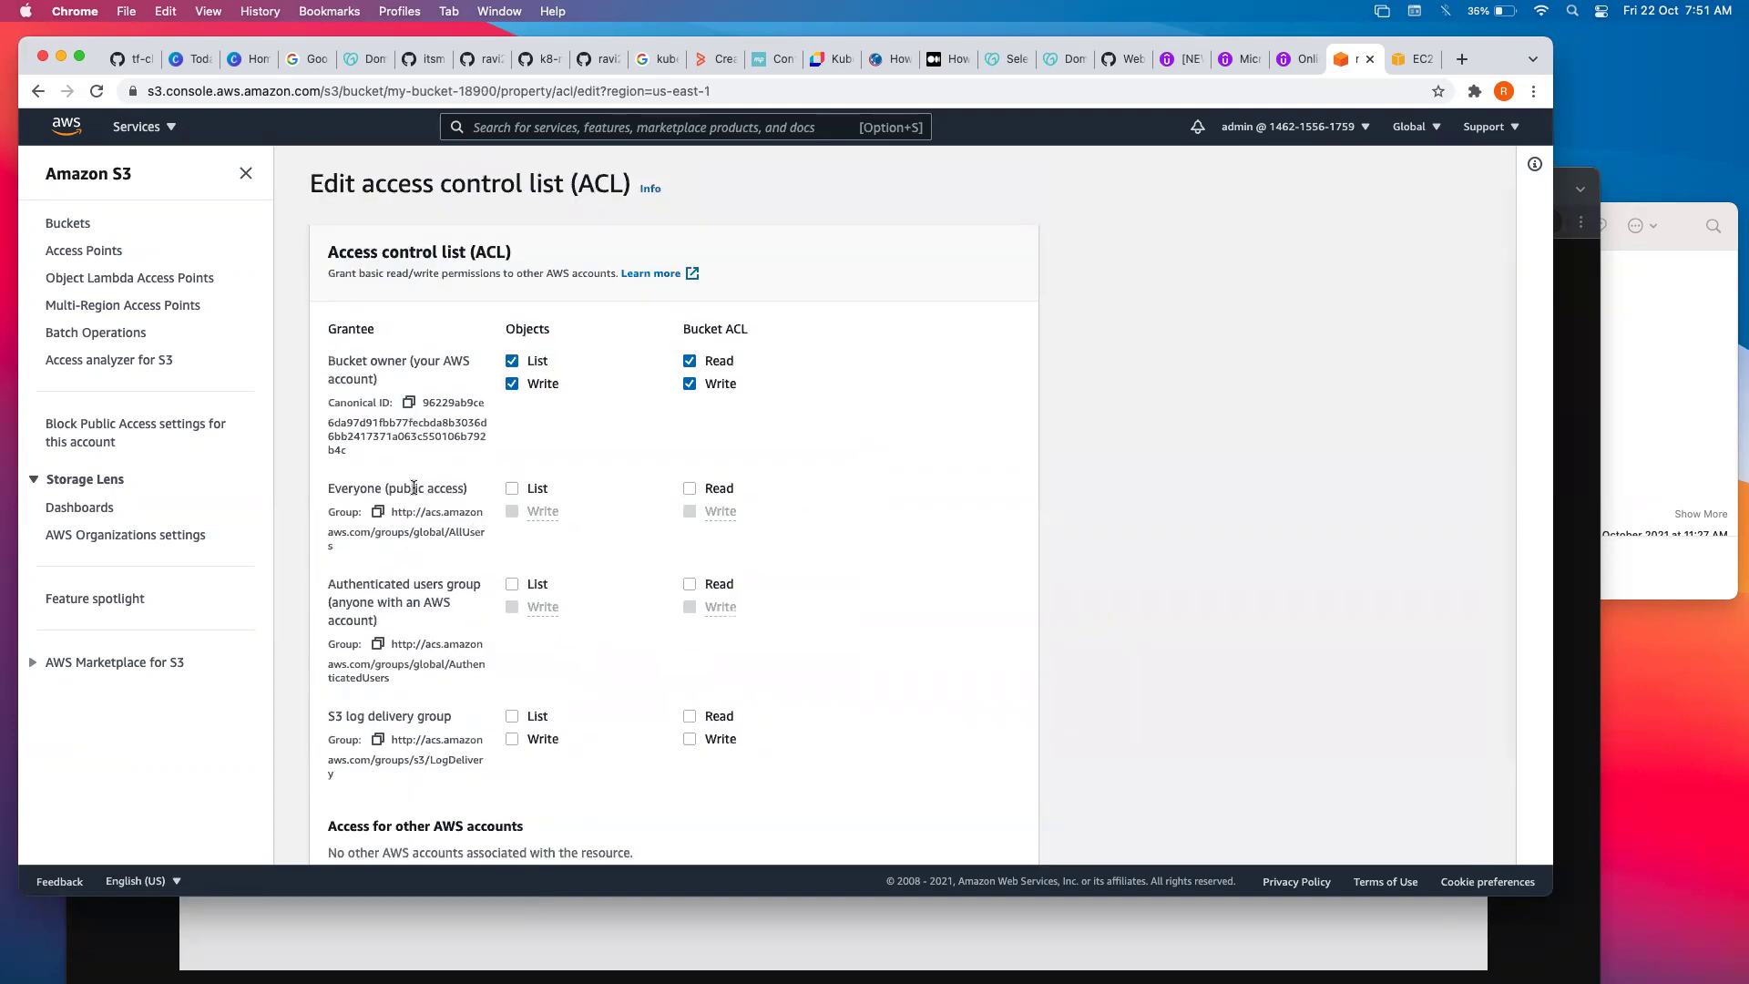
pyautogui.moveTo(383, 488); pyautogui.dragTo(734, 481)
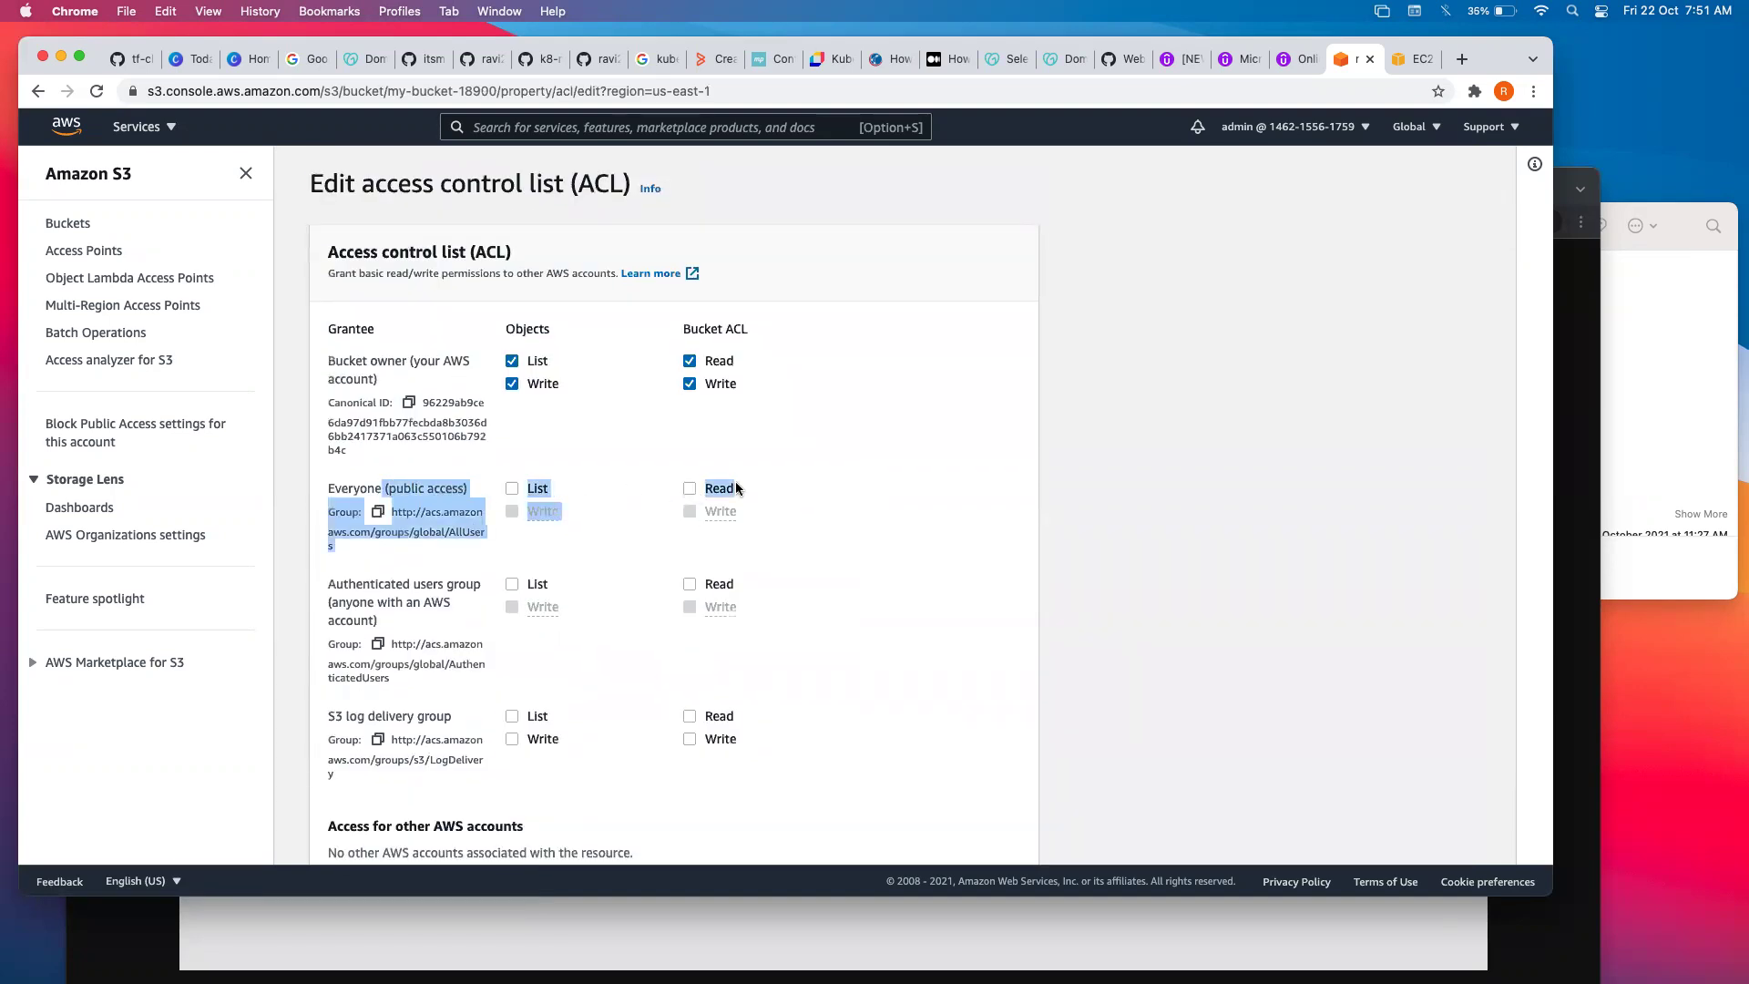
pyautogui.click(807, 463)
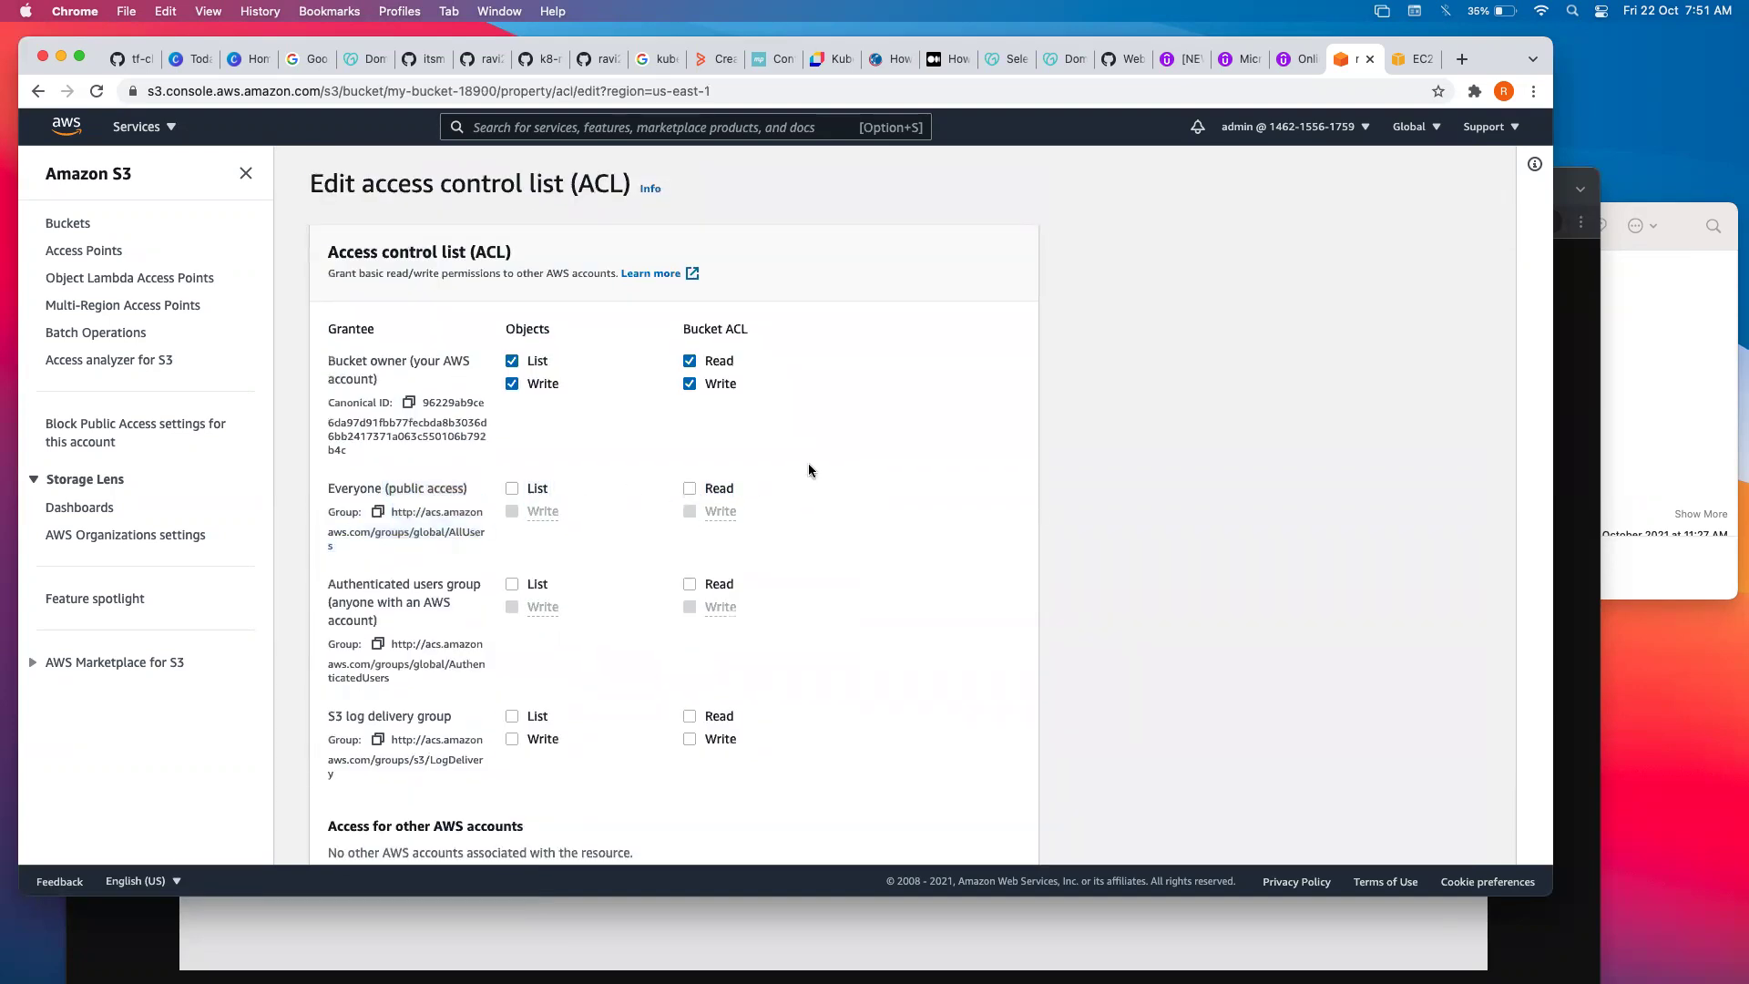
# Try to grant Everyone (public access) List on objects and Read on the bucket ACL, acknowledging the effects and saving.
pyautogui.click(511, 488)
pyautogui.click(727, 487)
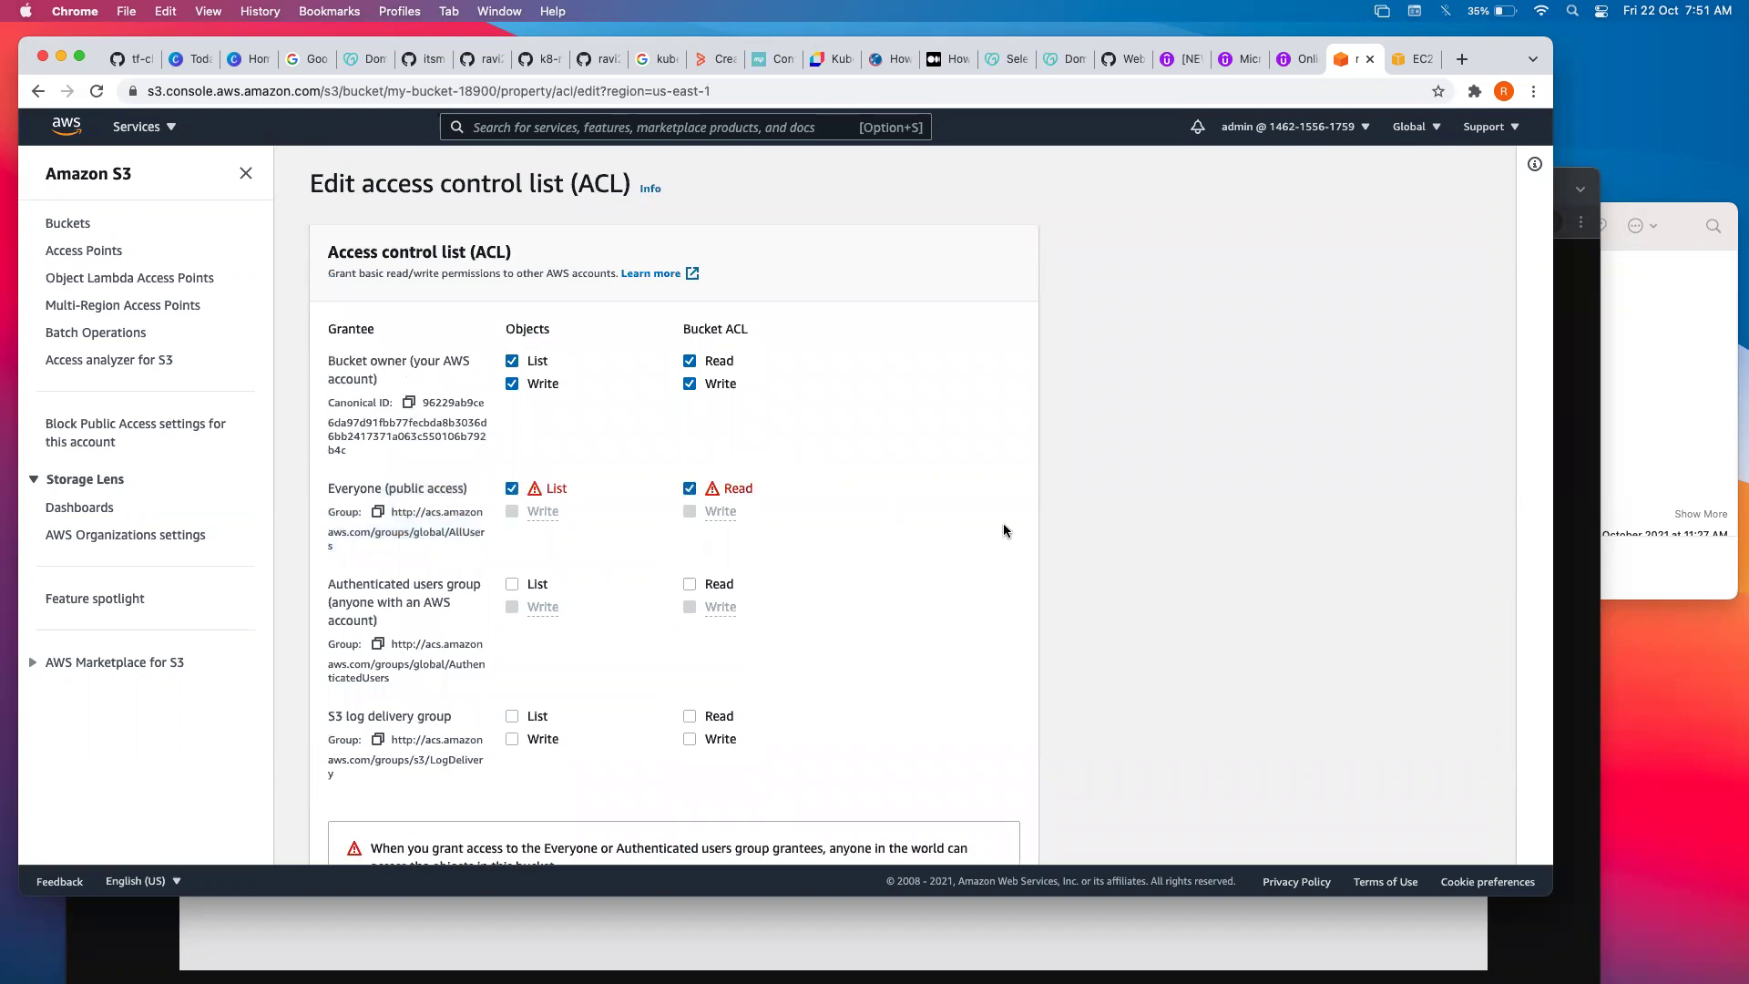
pyautogui.scroll(-3, 1003, 531)
pyautogui.click(377, 650)
pyautogui.click(987, 823)
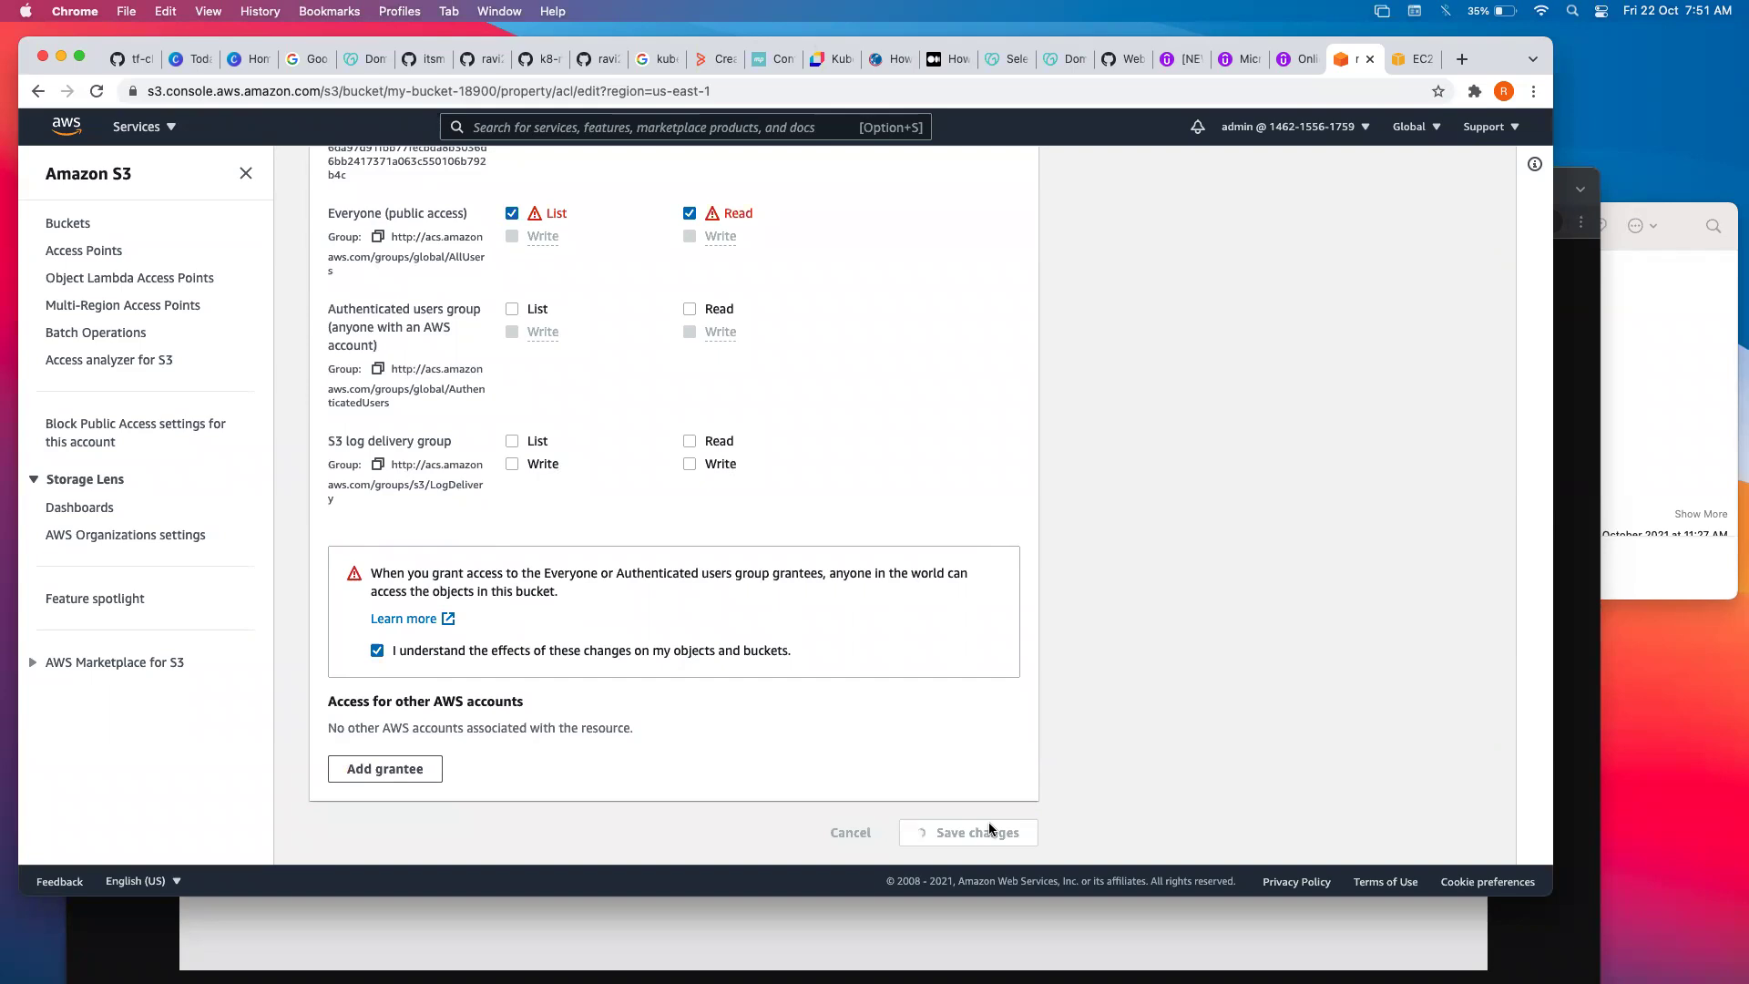
pyautogui.scroll(-2, 674, 687)
# Highlight the heading of the ACL save error and return to the permissions of my-bucket-18900.
pyautogui.scroll(5, 516, 637)
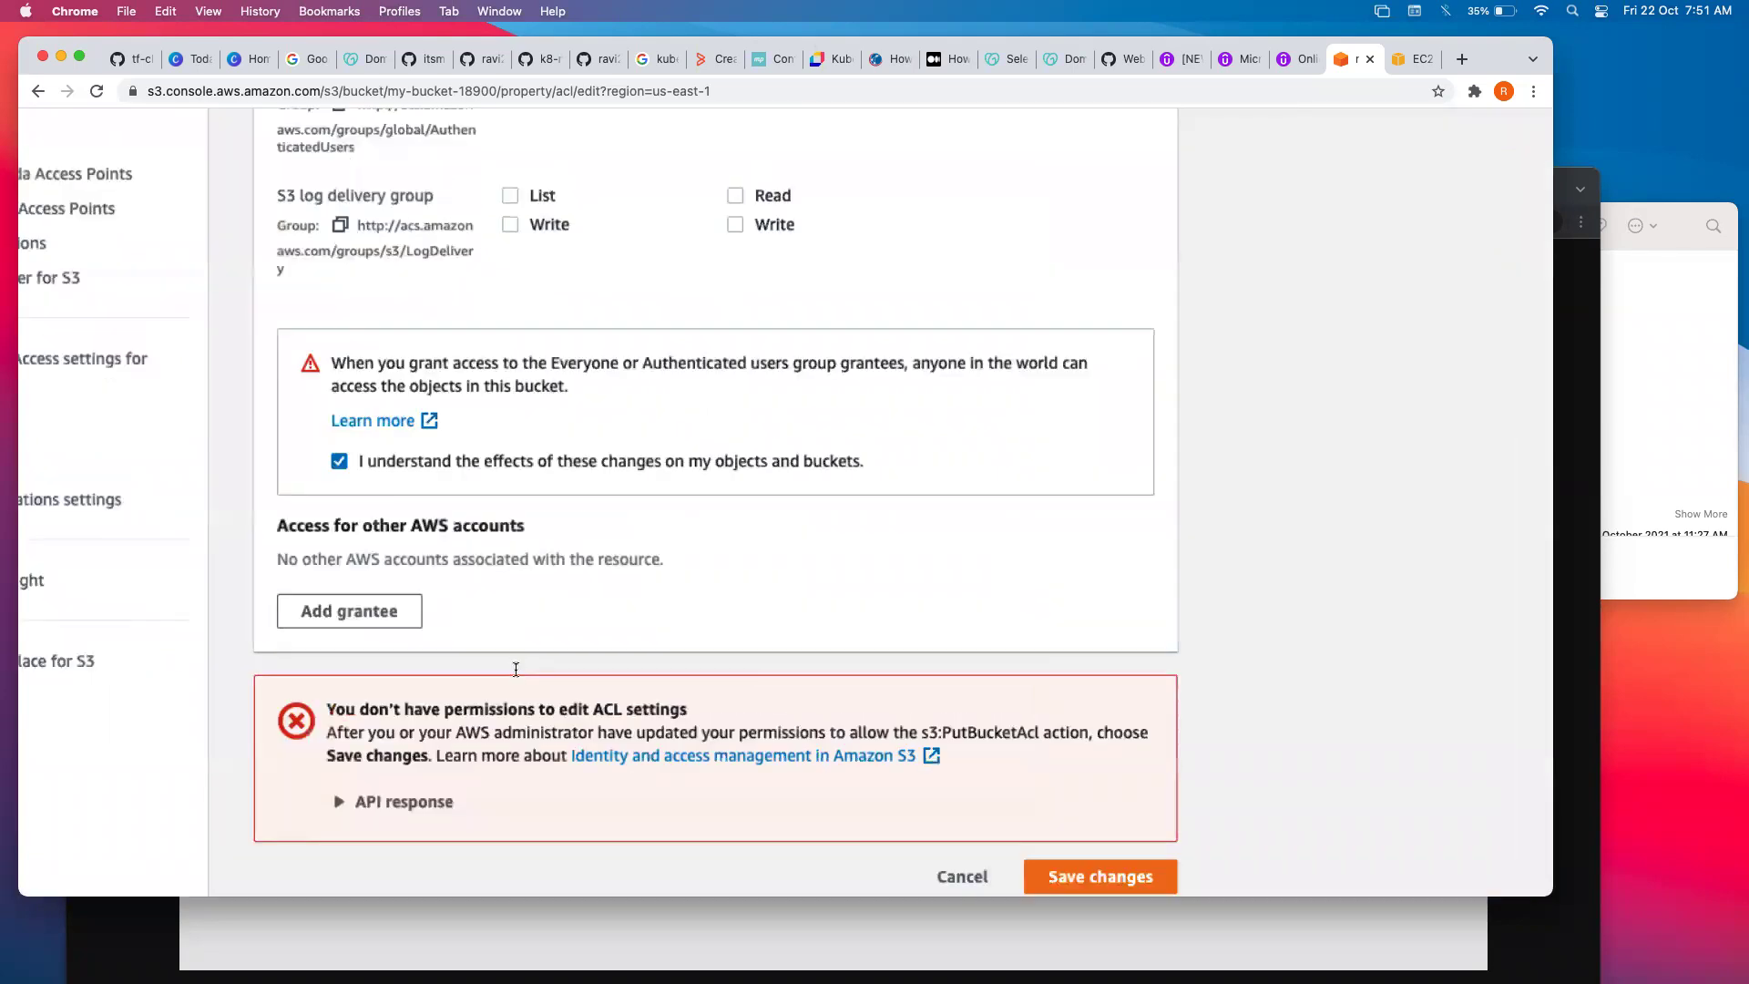
pyautogui.tripleClick(494, 726)
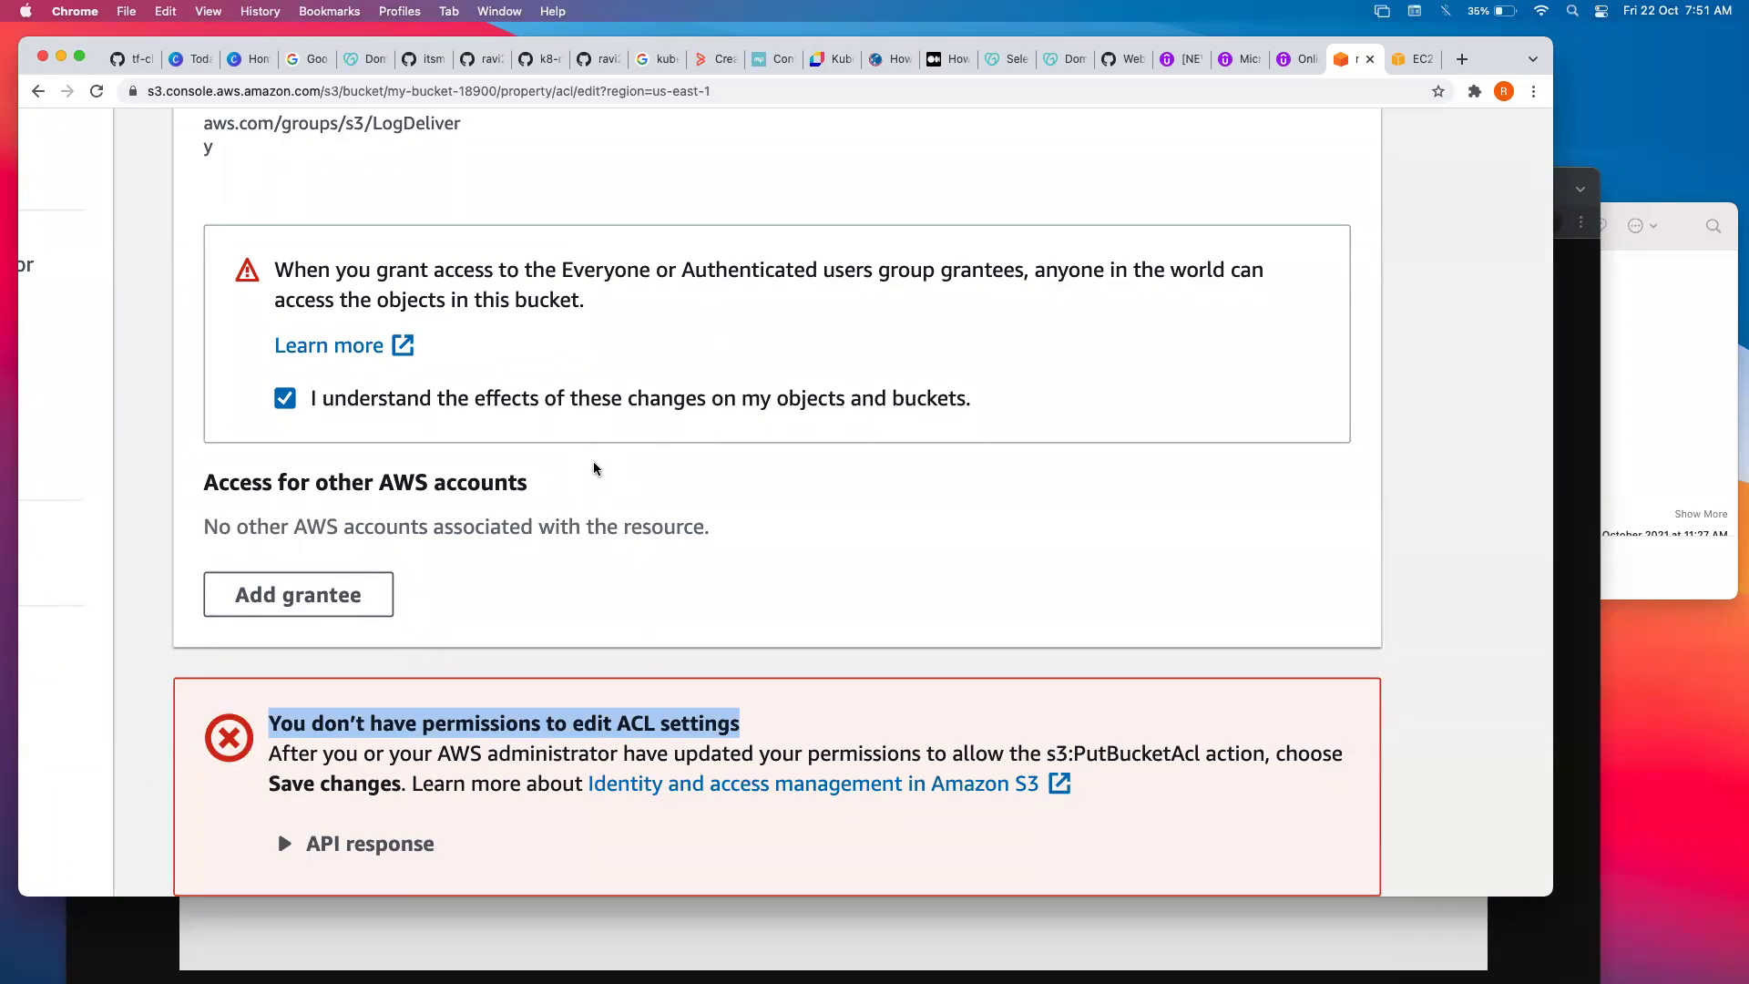
pyautogui.scroll(10, 593, 460)
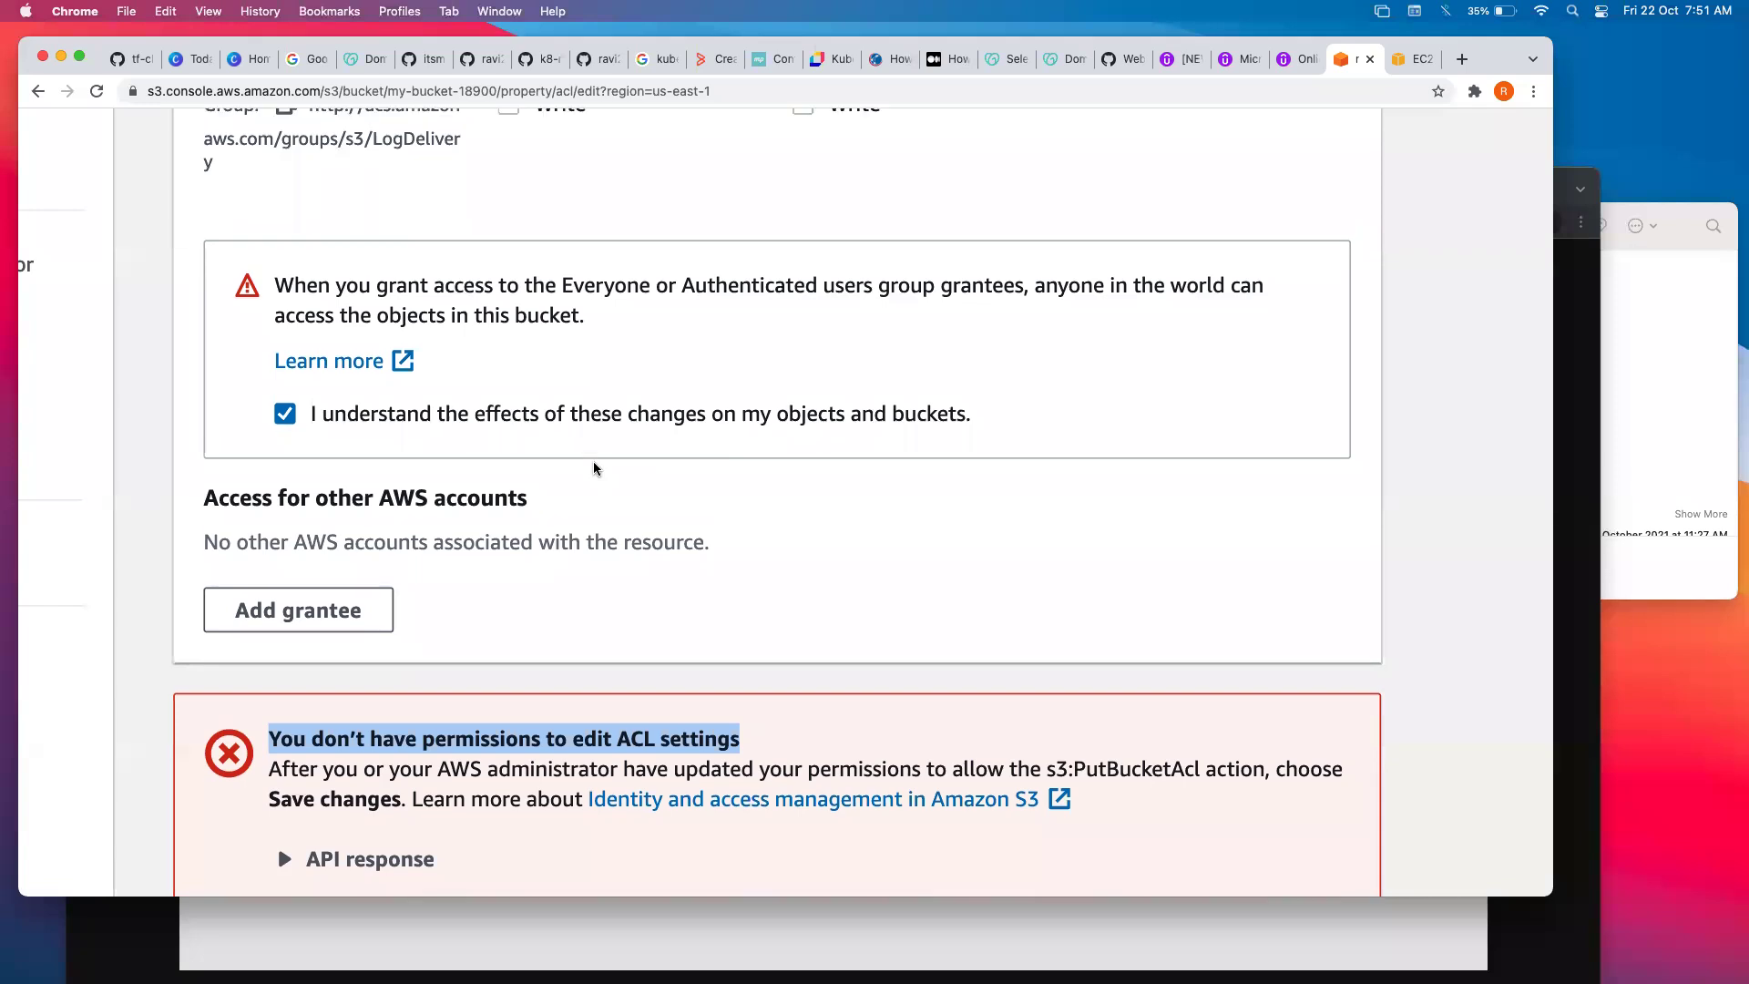
pyautogui.scroll(5, 593, 461)
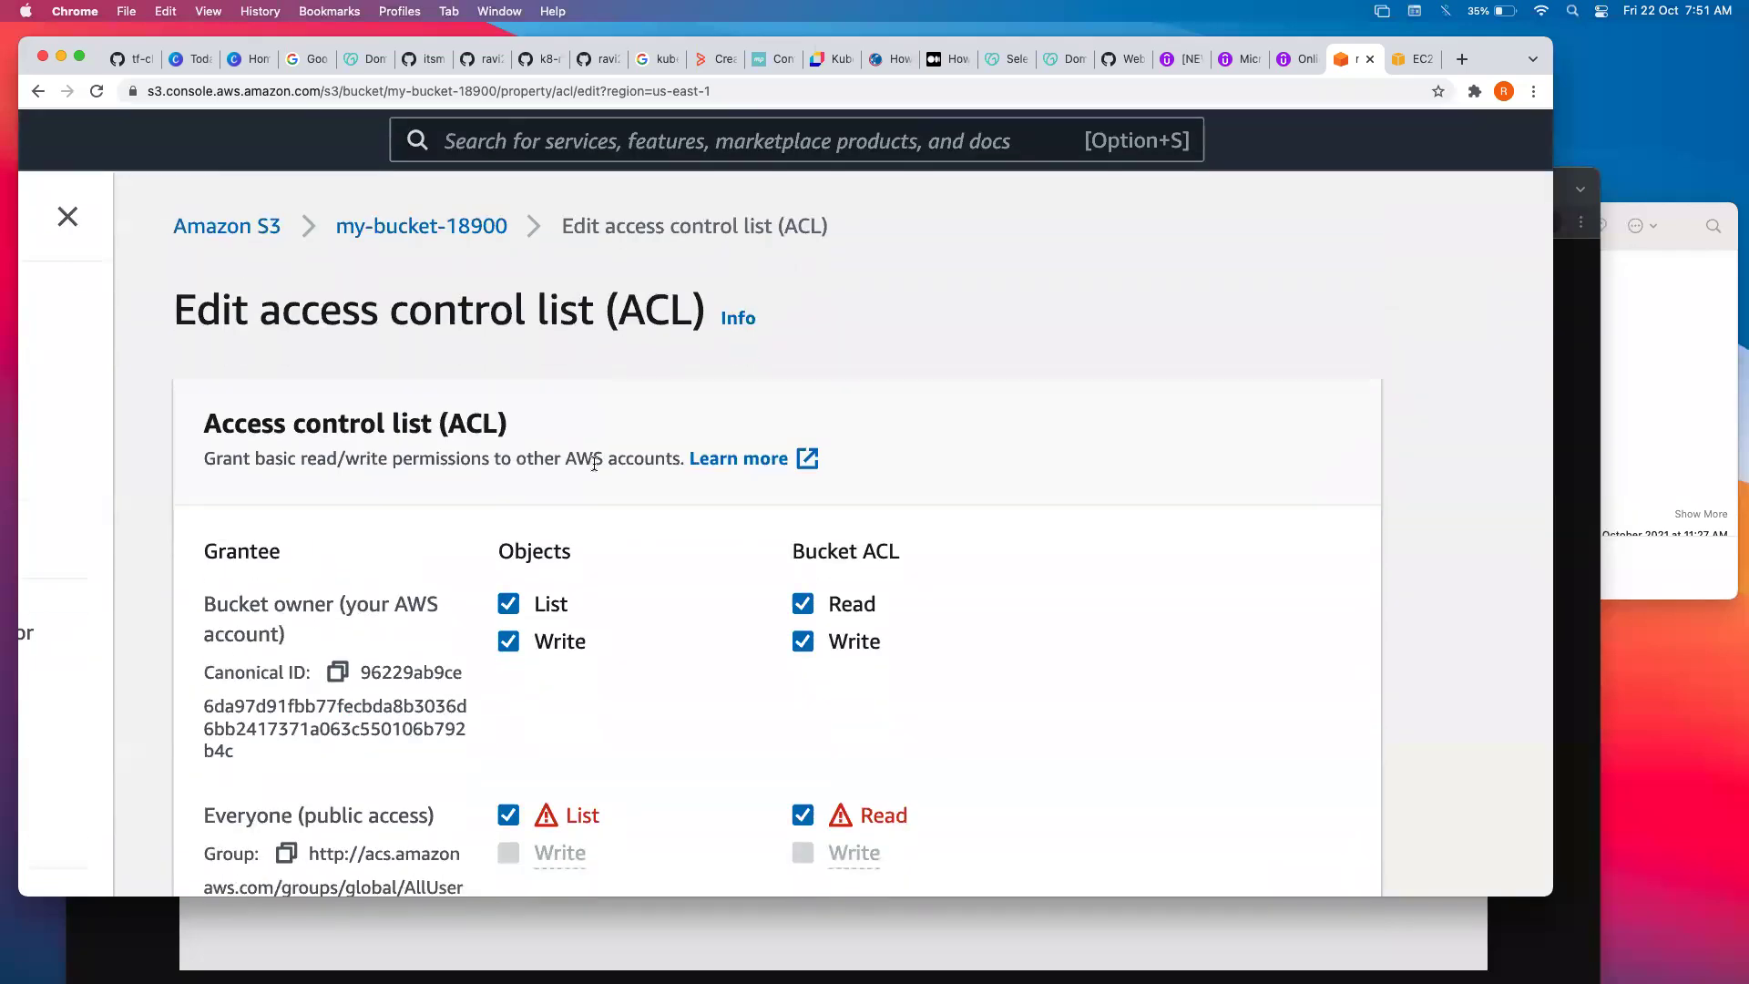
pyautogui.hscroll(-5, 593, 461)
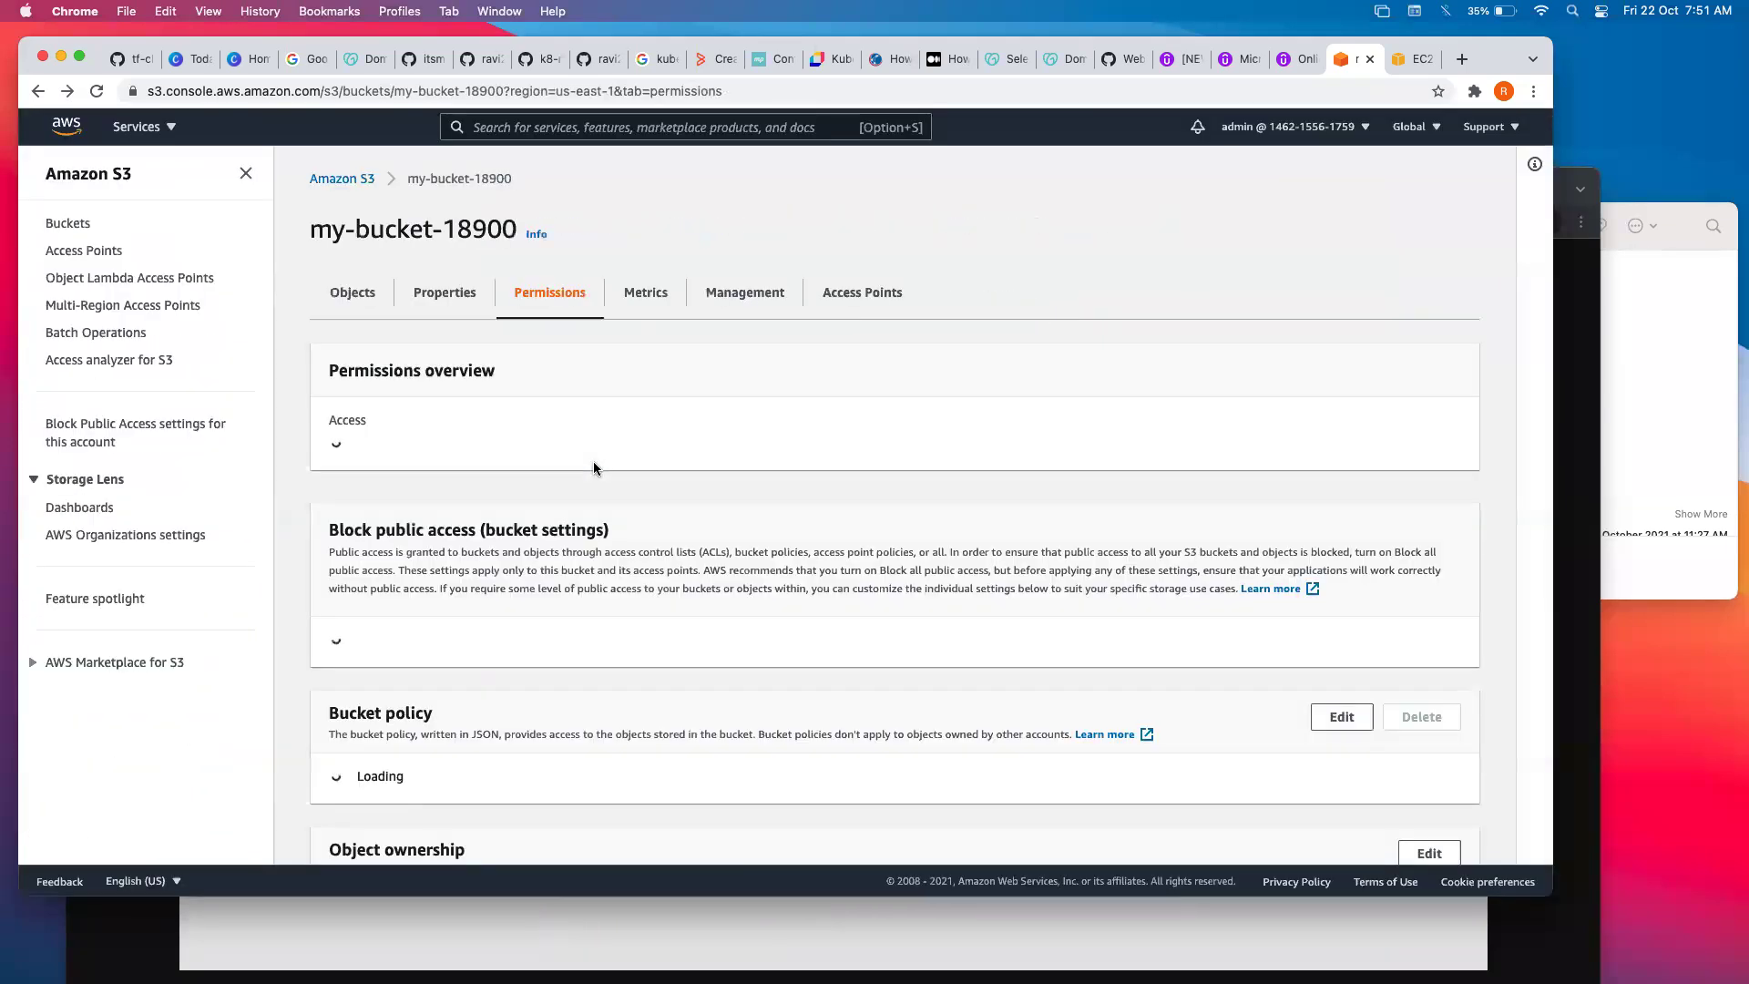
# Turn off "Block all public access" for my-bucket-18900, save the change and approve it by entering "confirm".
pyautogui.moveTo(338, 531); pyautogui.dragTo(604, 526)
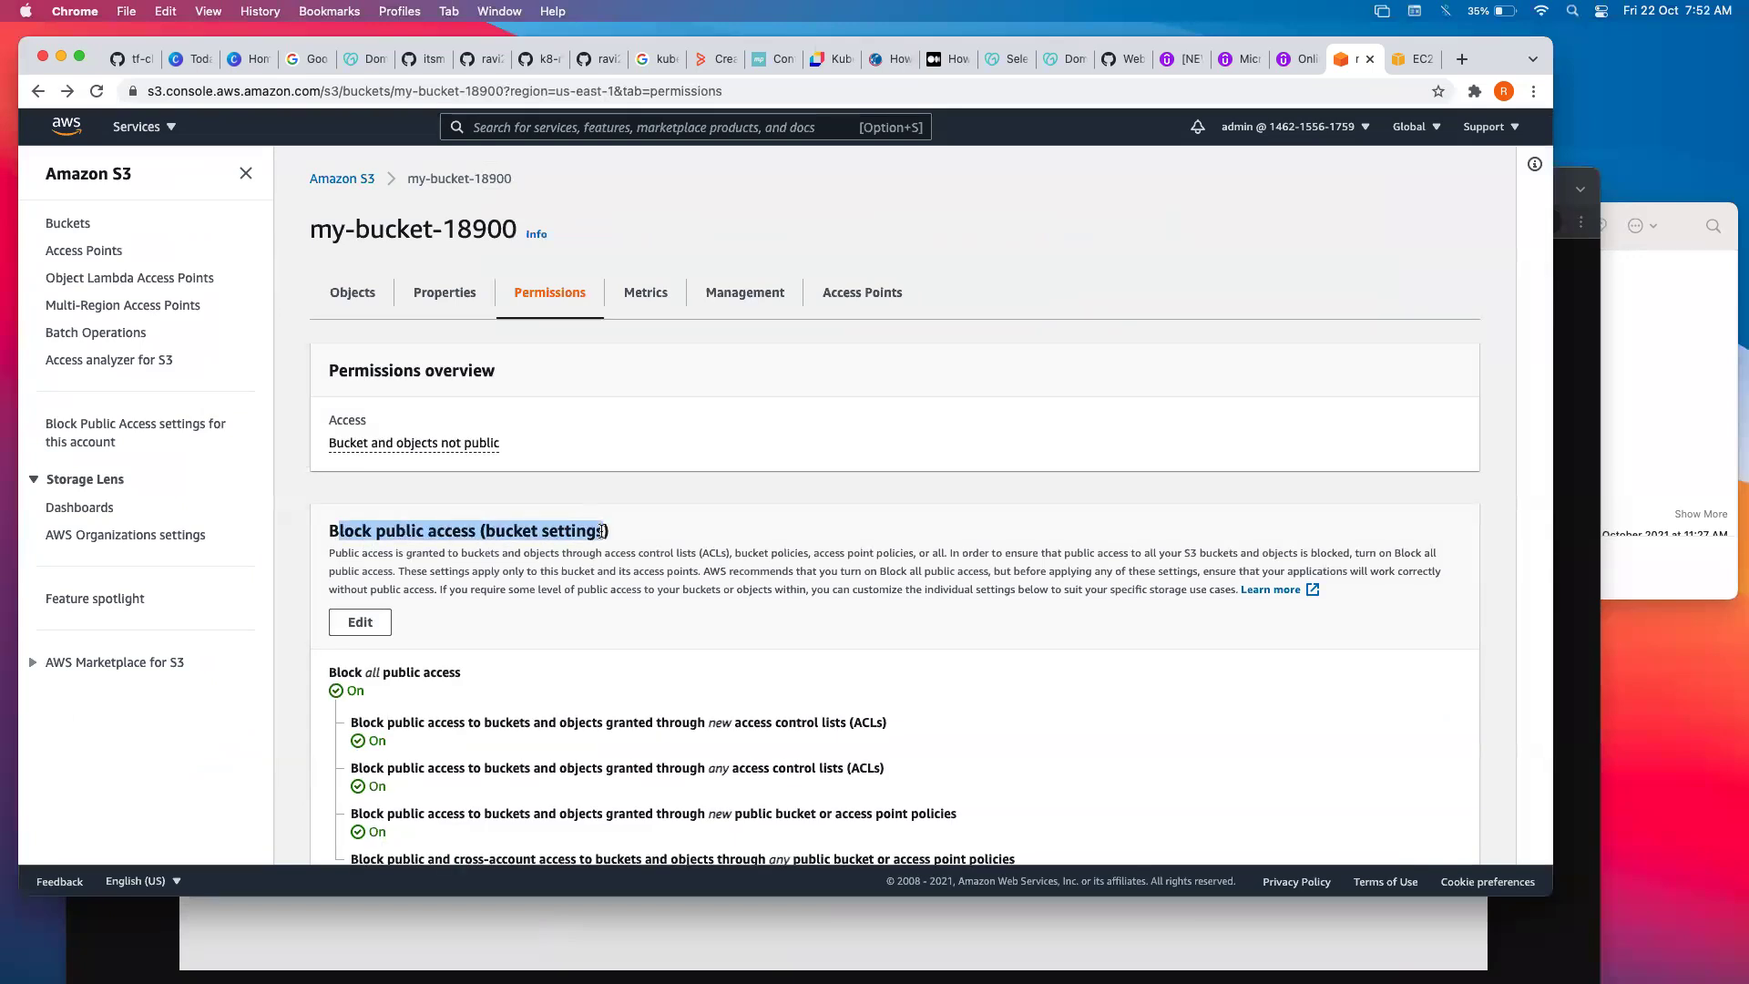
pyautogui.click(360, 621)
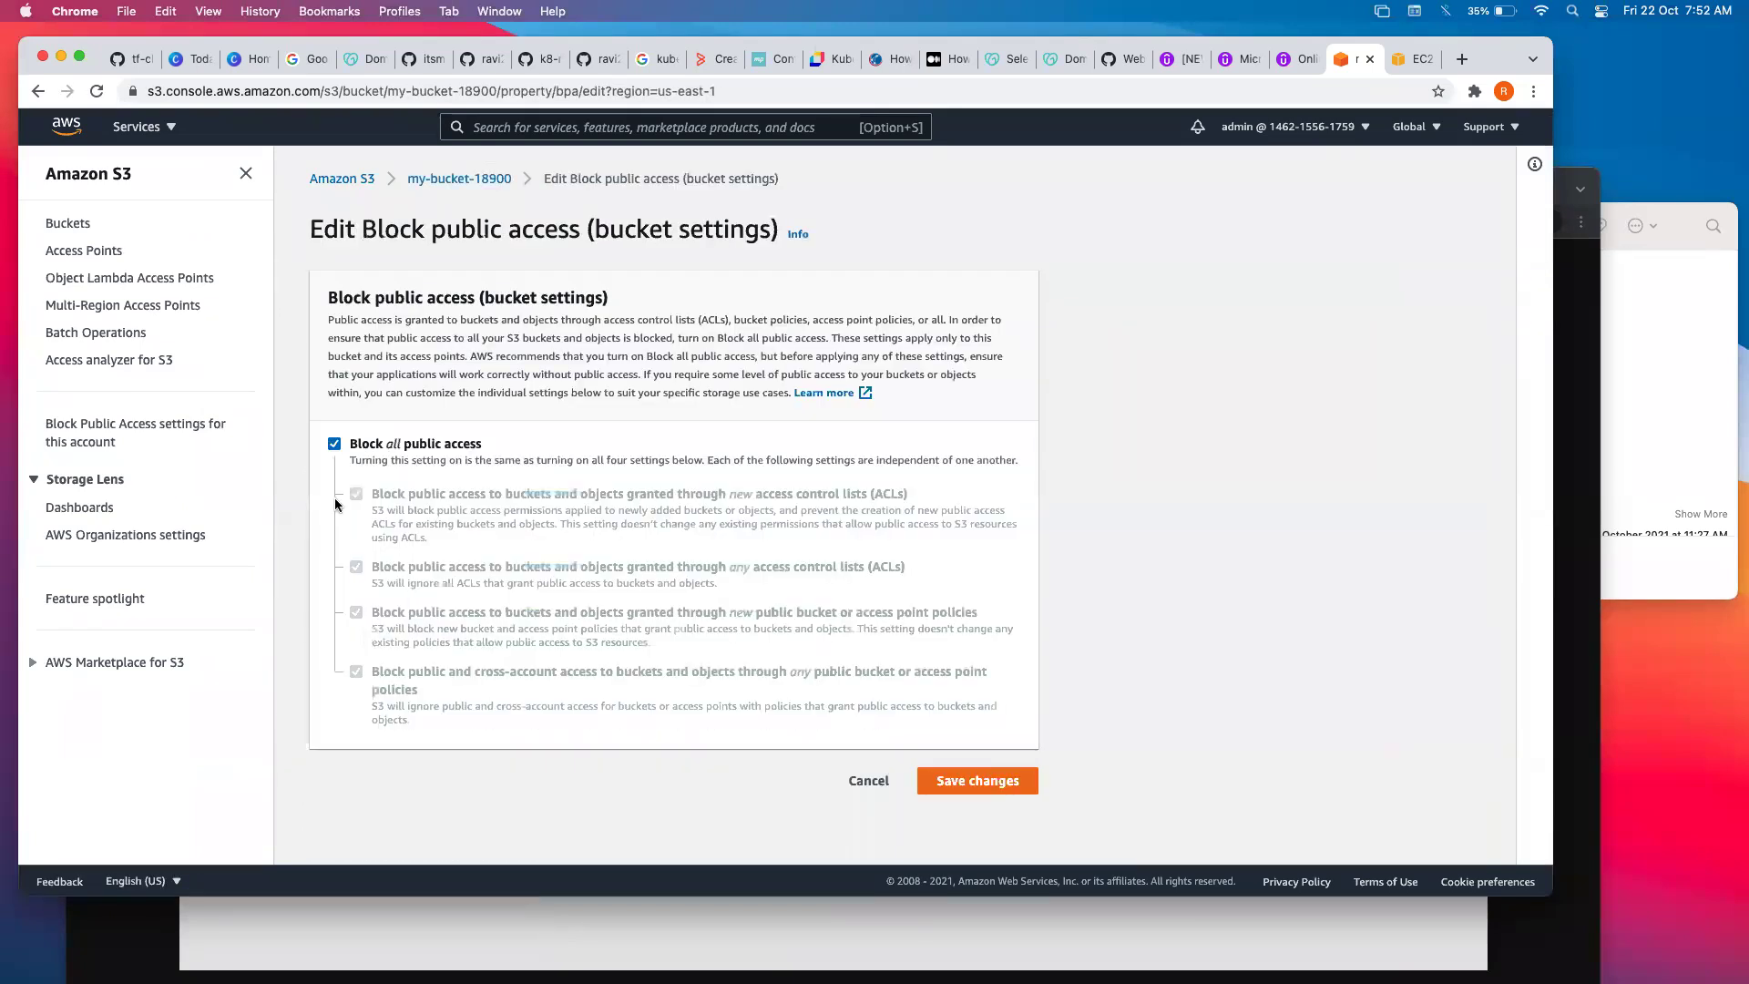
pyautogui.click(335, 445)
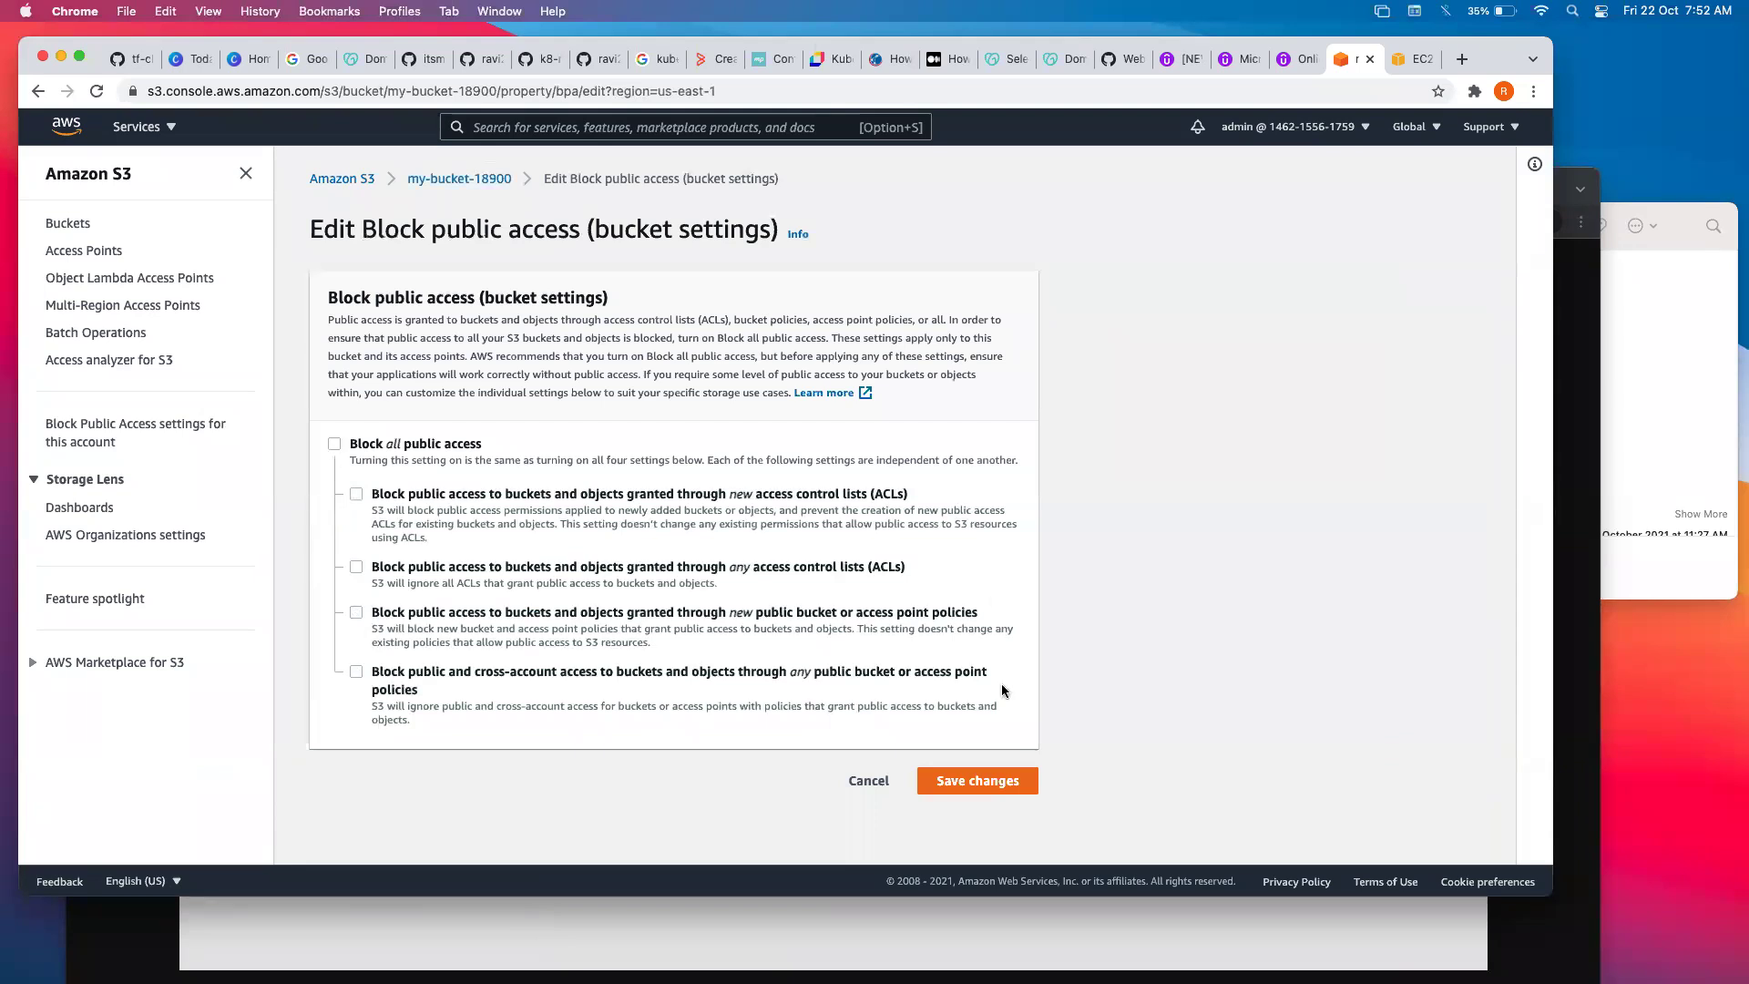
pyautogui.click(975, 778)
pyautogui.click(820, 568)
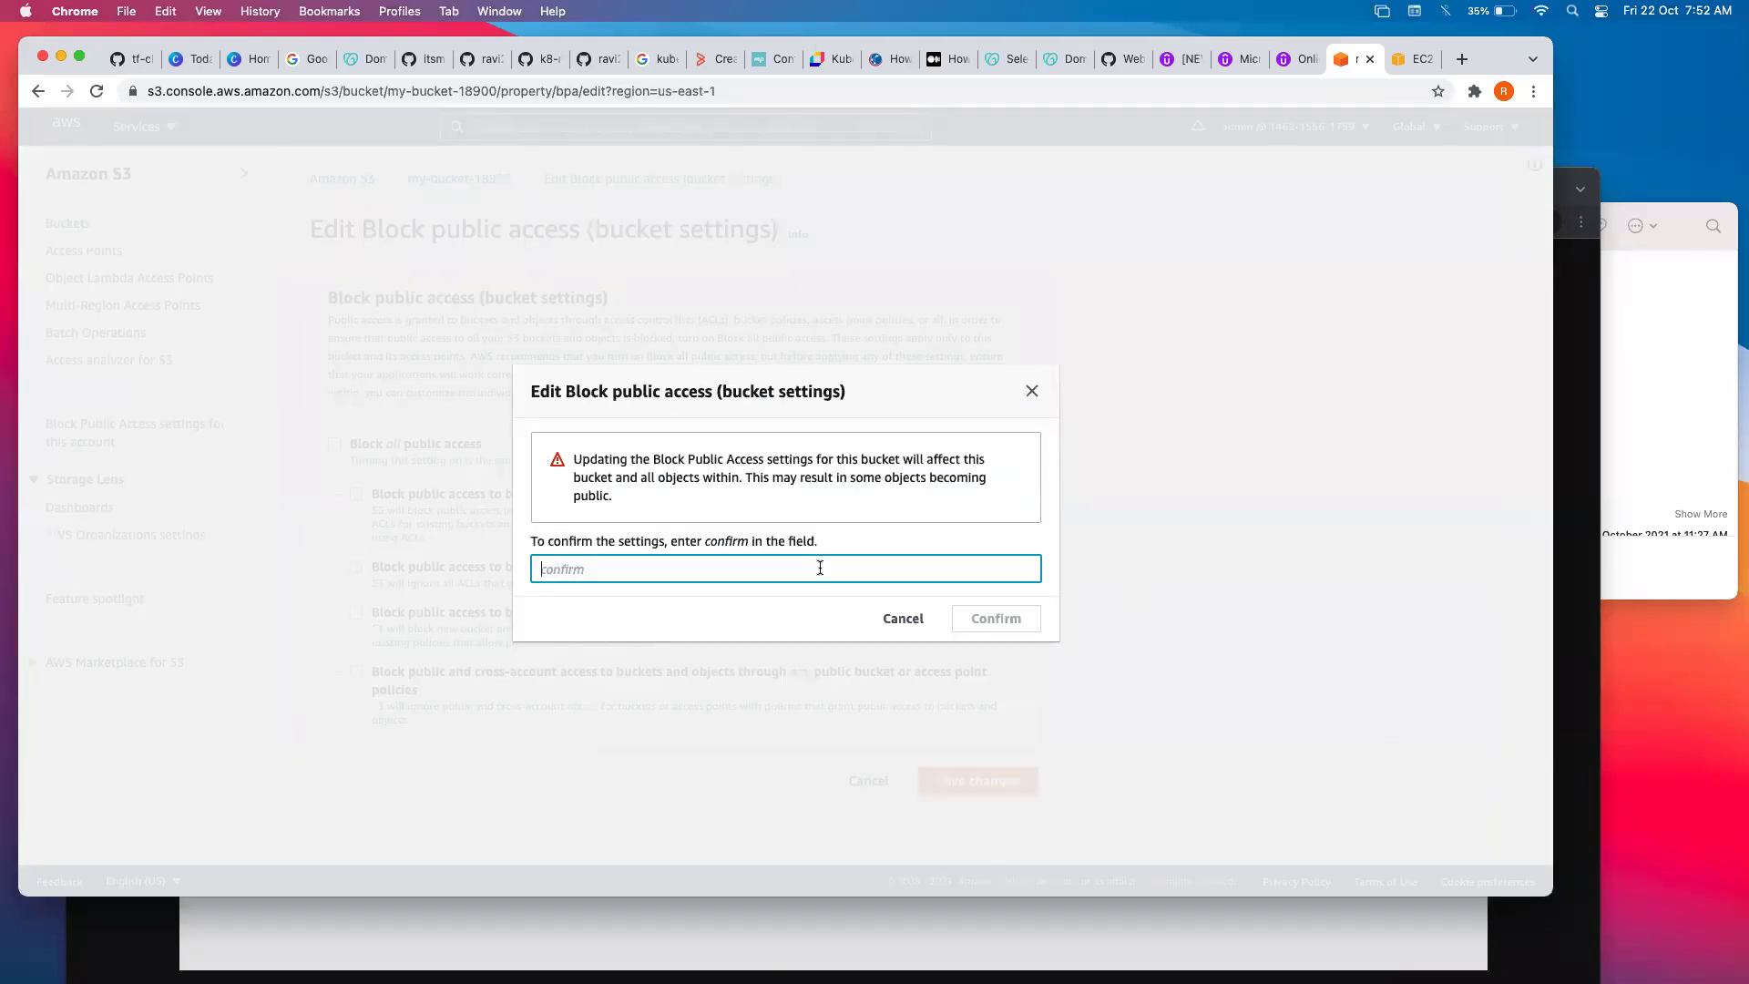
pyautogui.write('confirm')
pyautogui.click(1011, 619)
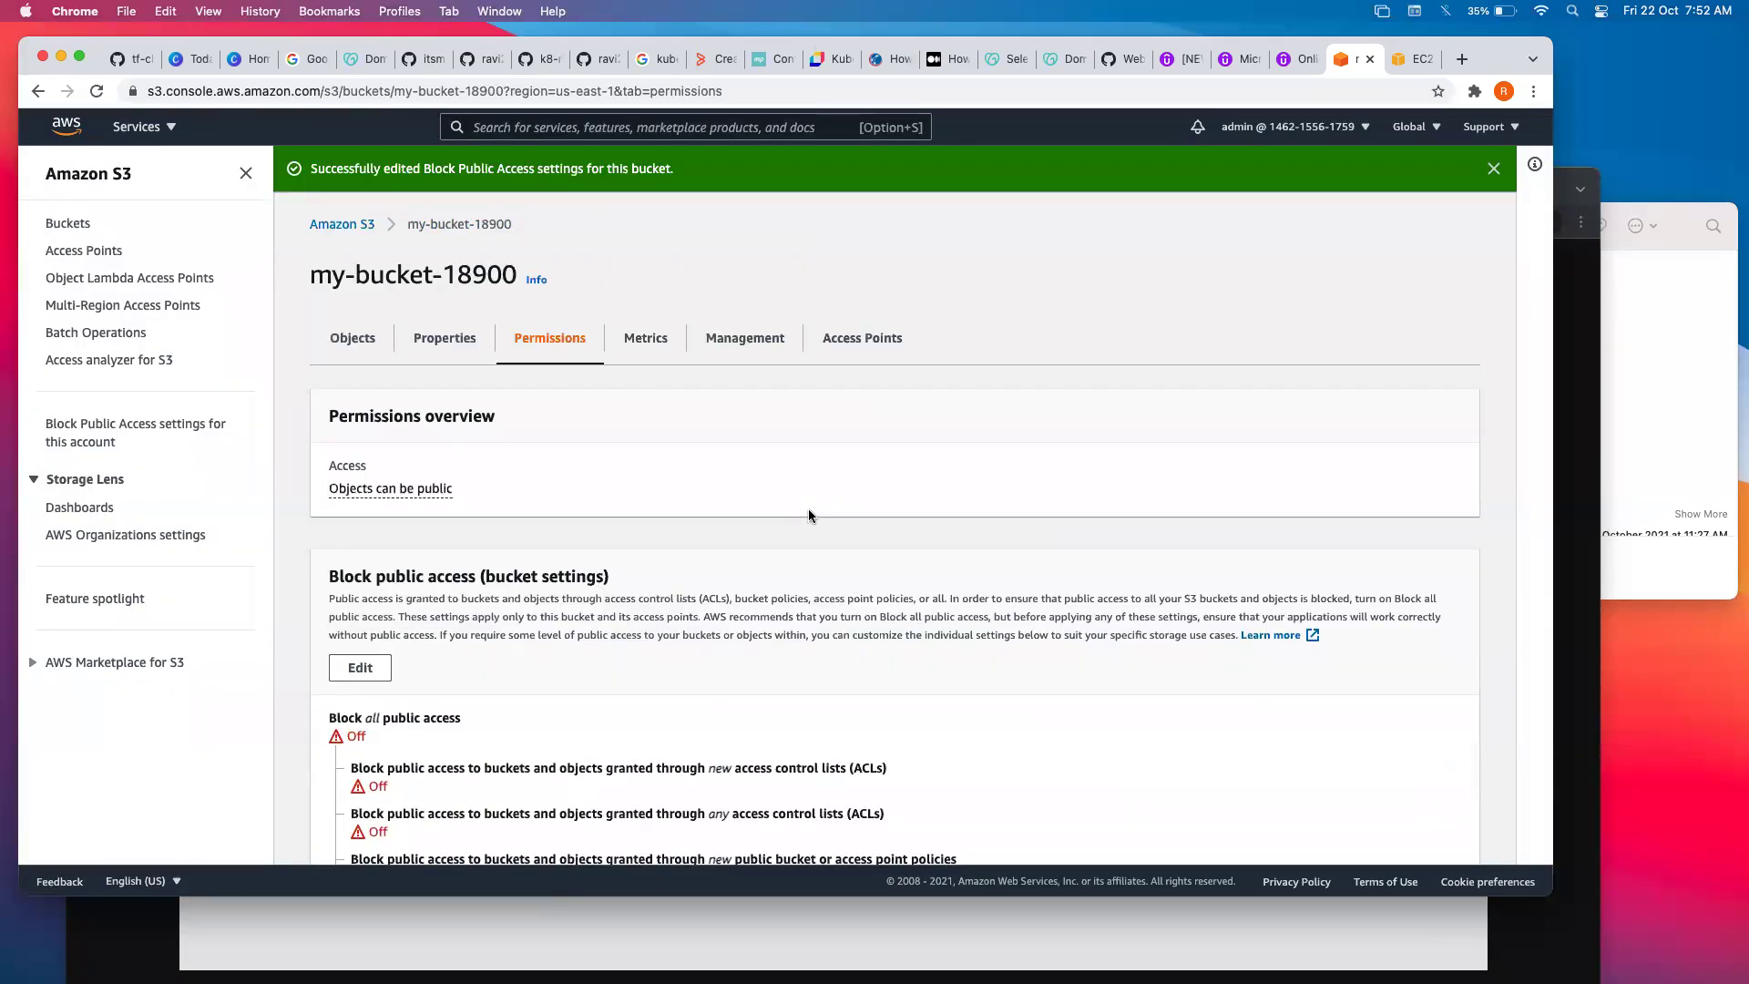
# Switch to the incognito window and reload the my-bucket-18900.s3.amazonaws.com page to test public access.
pyautogui.click(1579, 301)
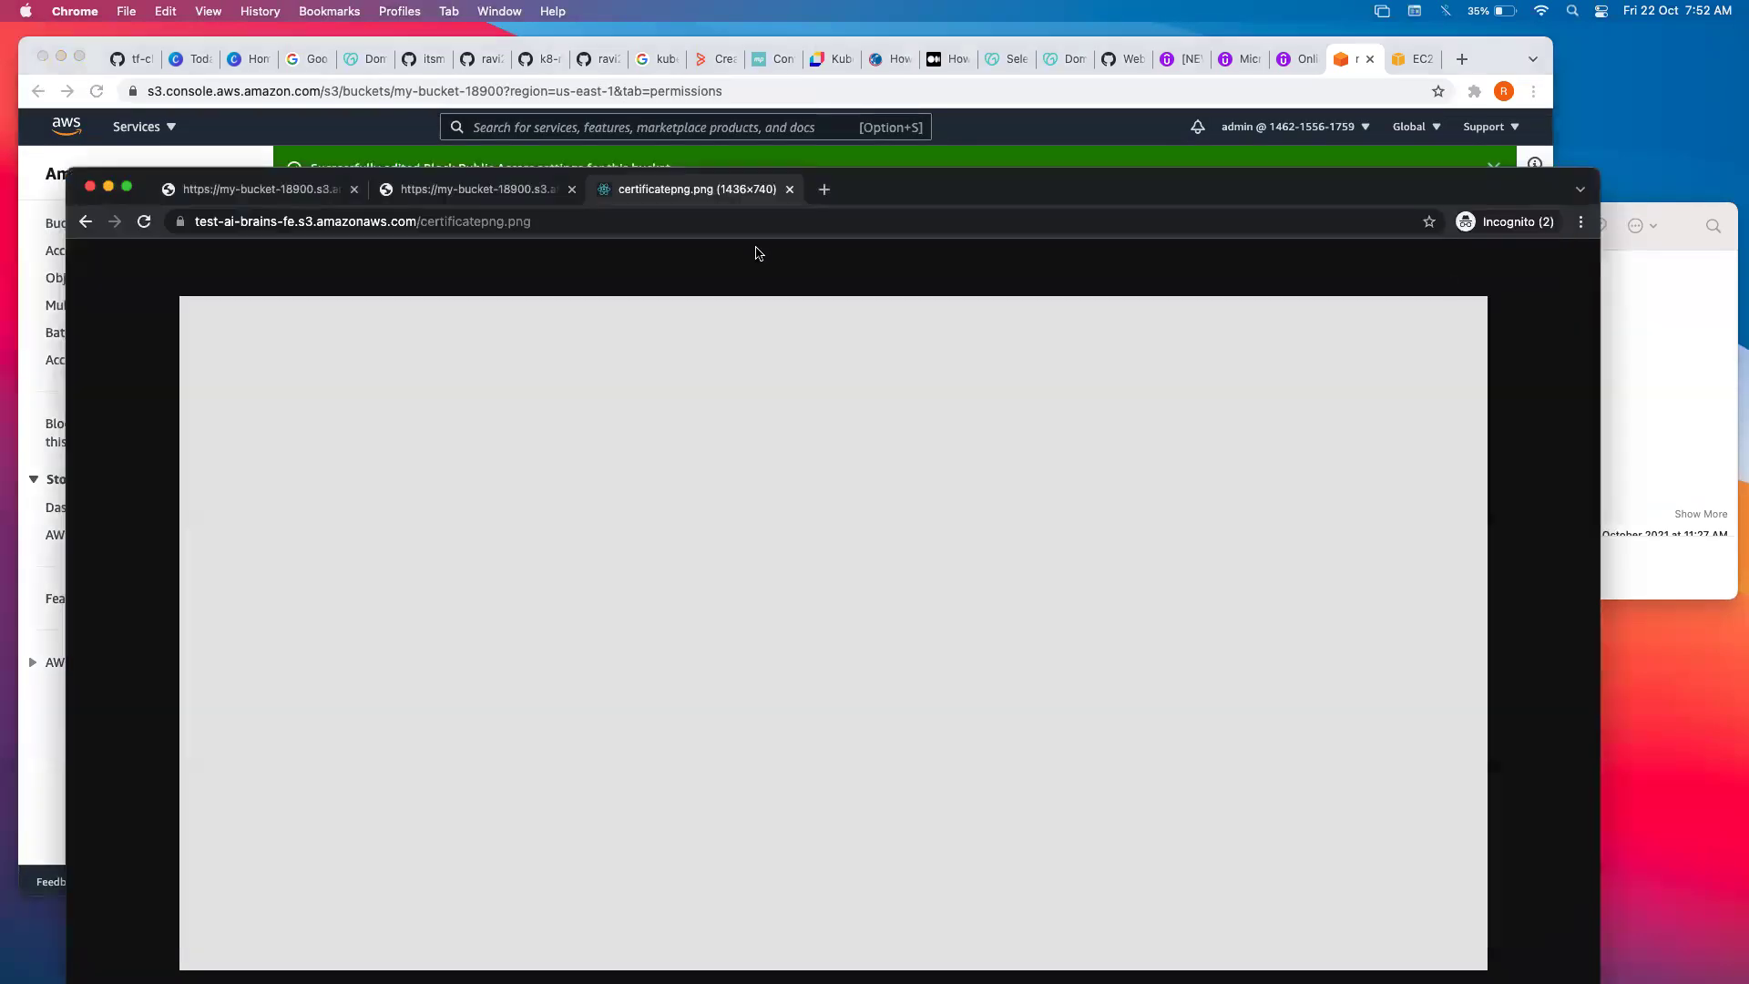
pyautogui.click(312, 188)
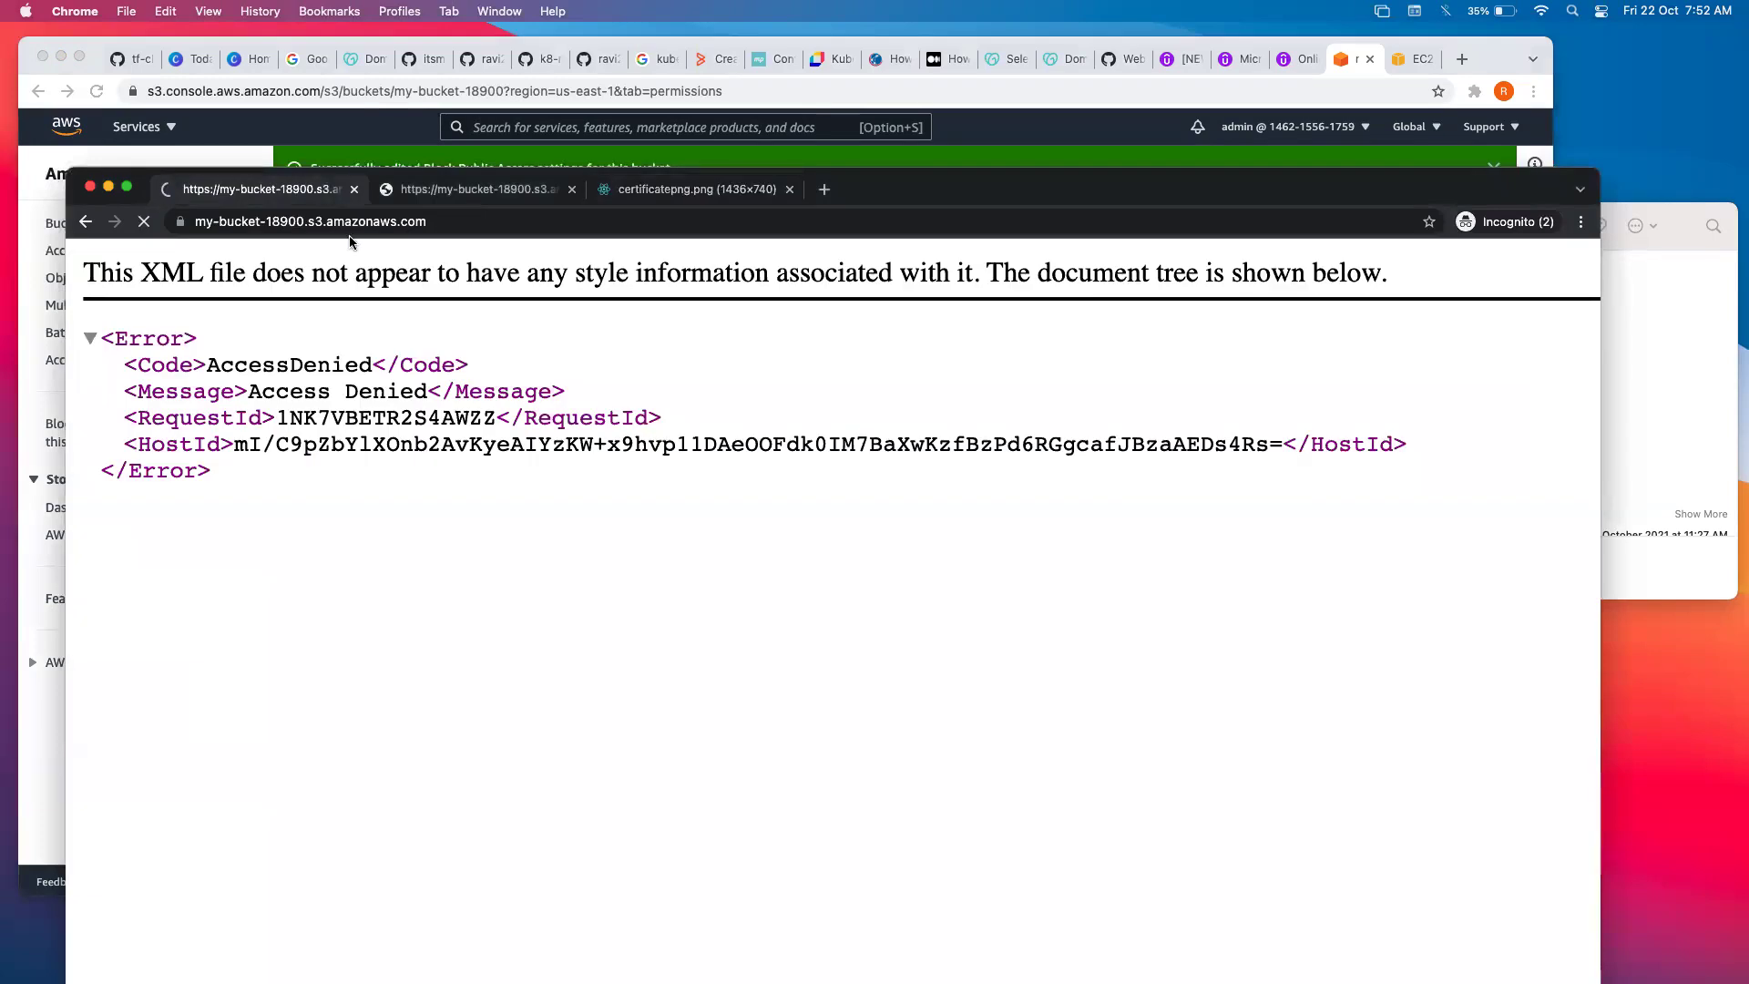
pyautogui.press('super+r')
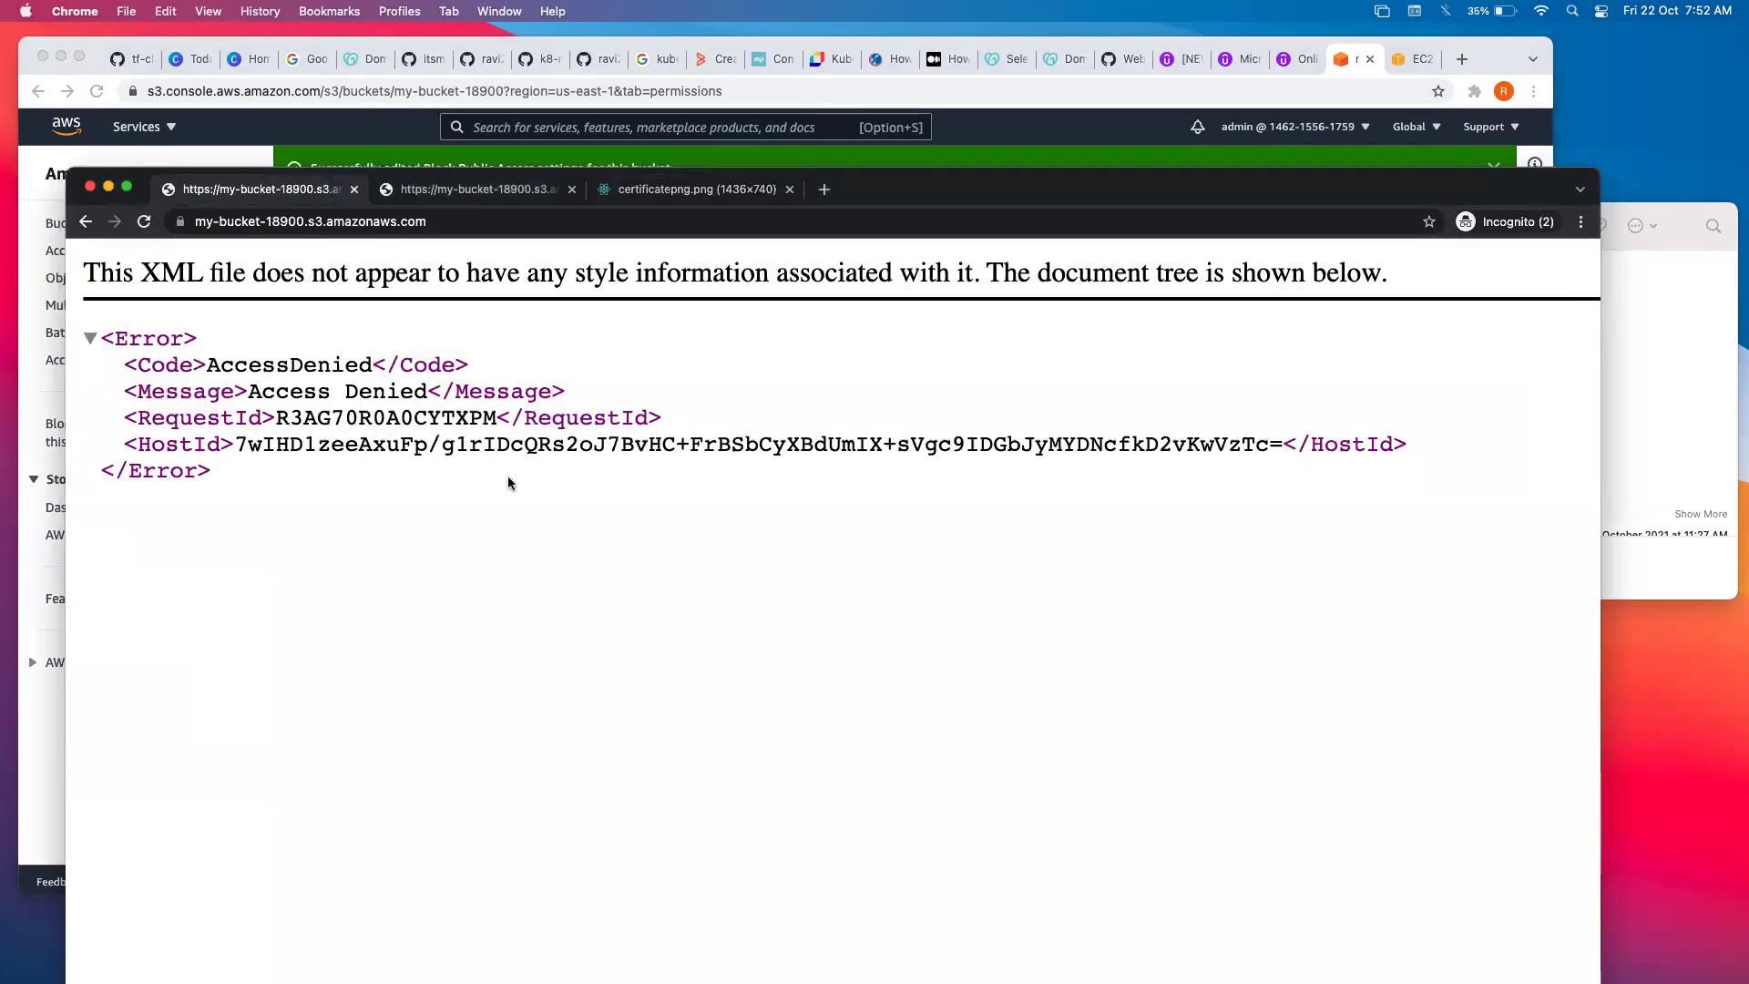
pyautogui.press('super+r')
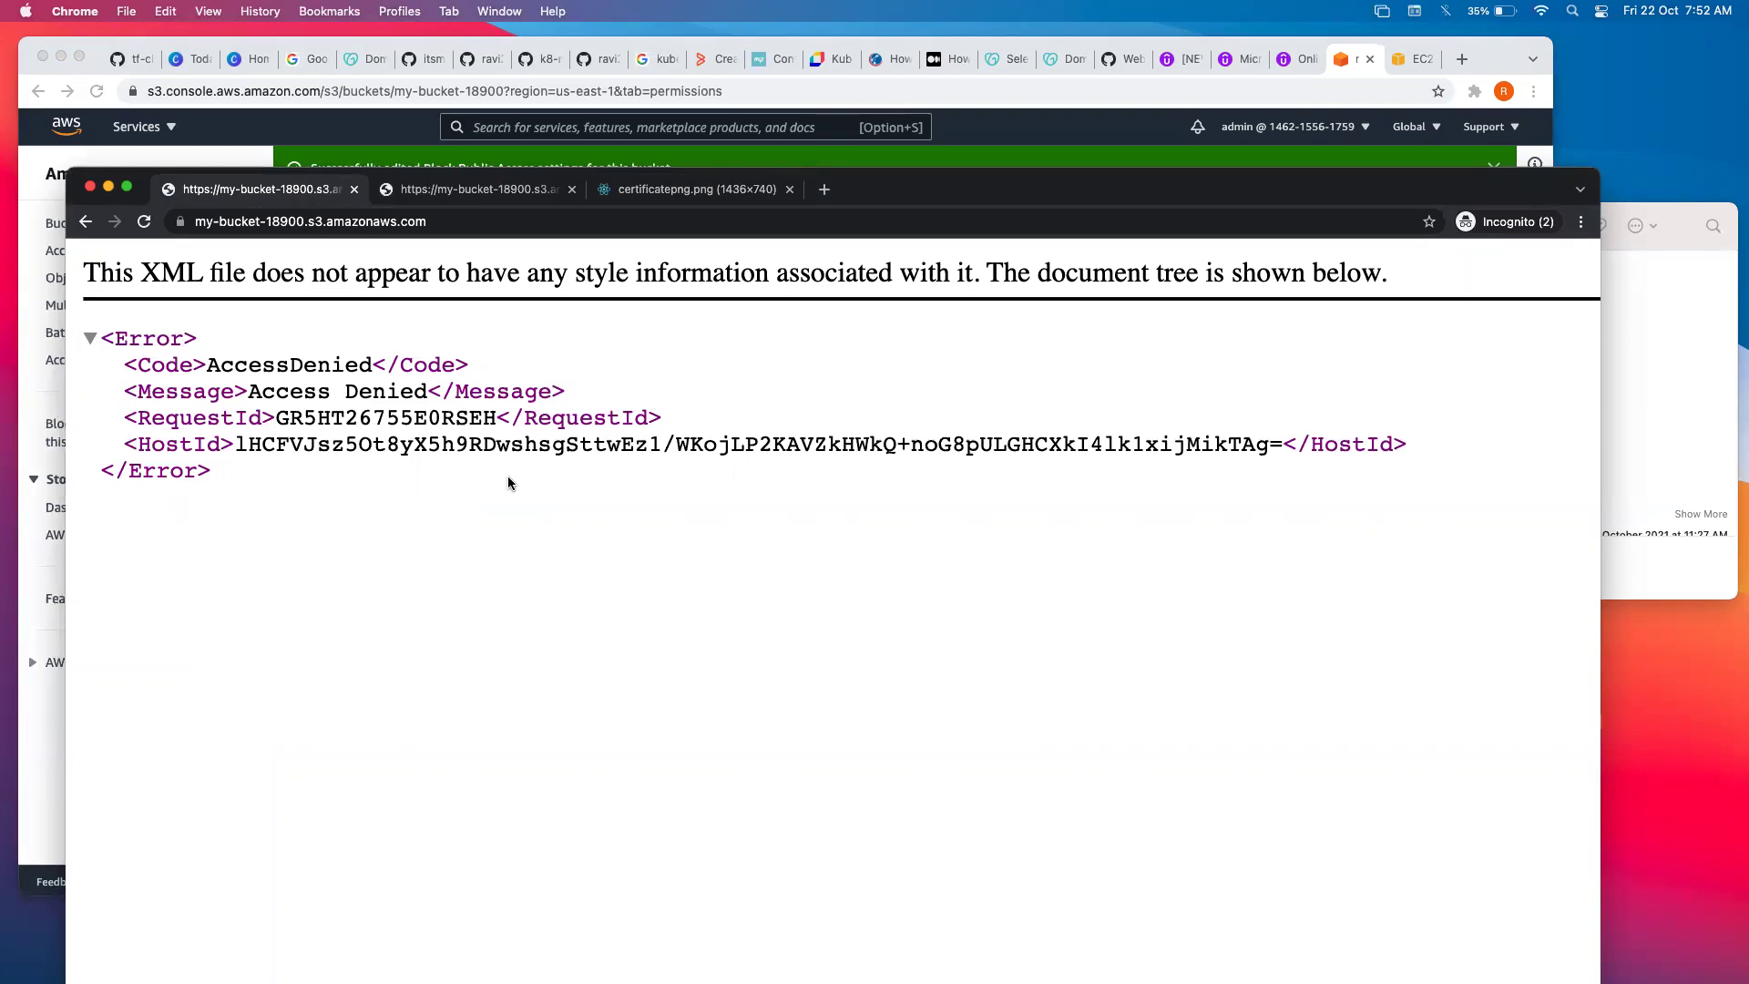
# Back in the S3 console, grant Everyone (public access) List on objects and Read on the bucket ACL, acknowledge the effects and save.
pyautogui.click(1347, 62)
pyautogui.scroll(-6, 659, 529)
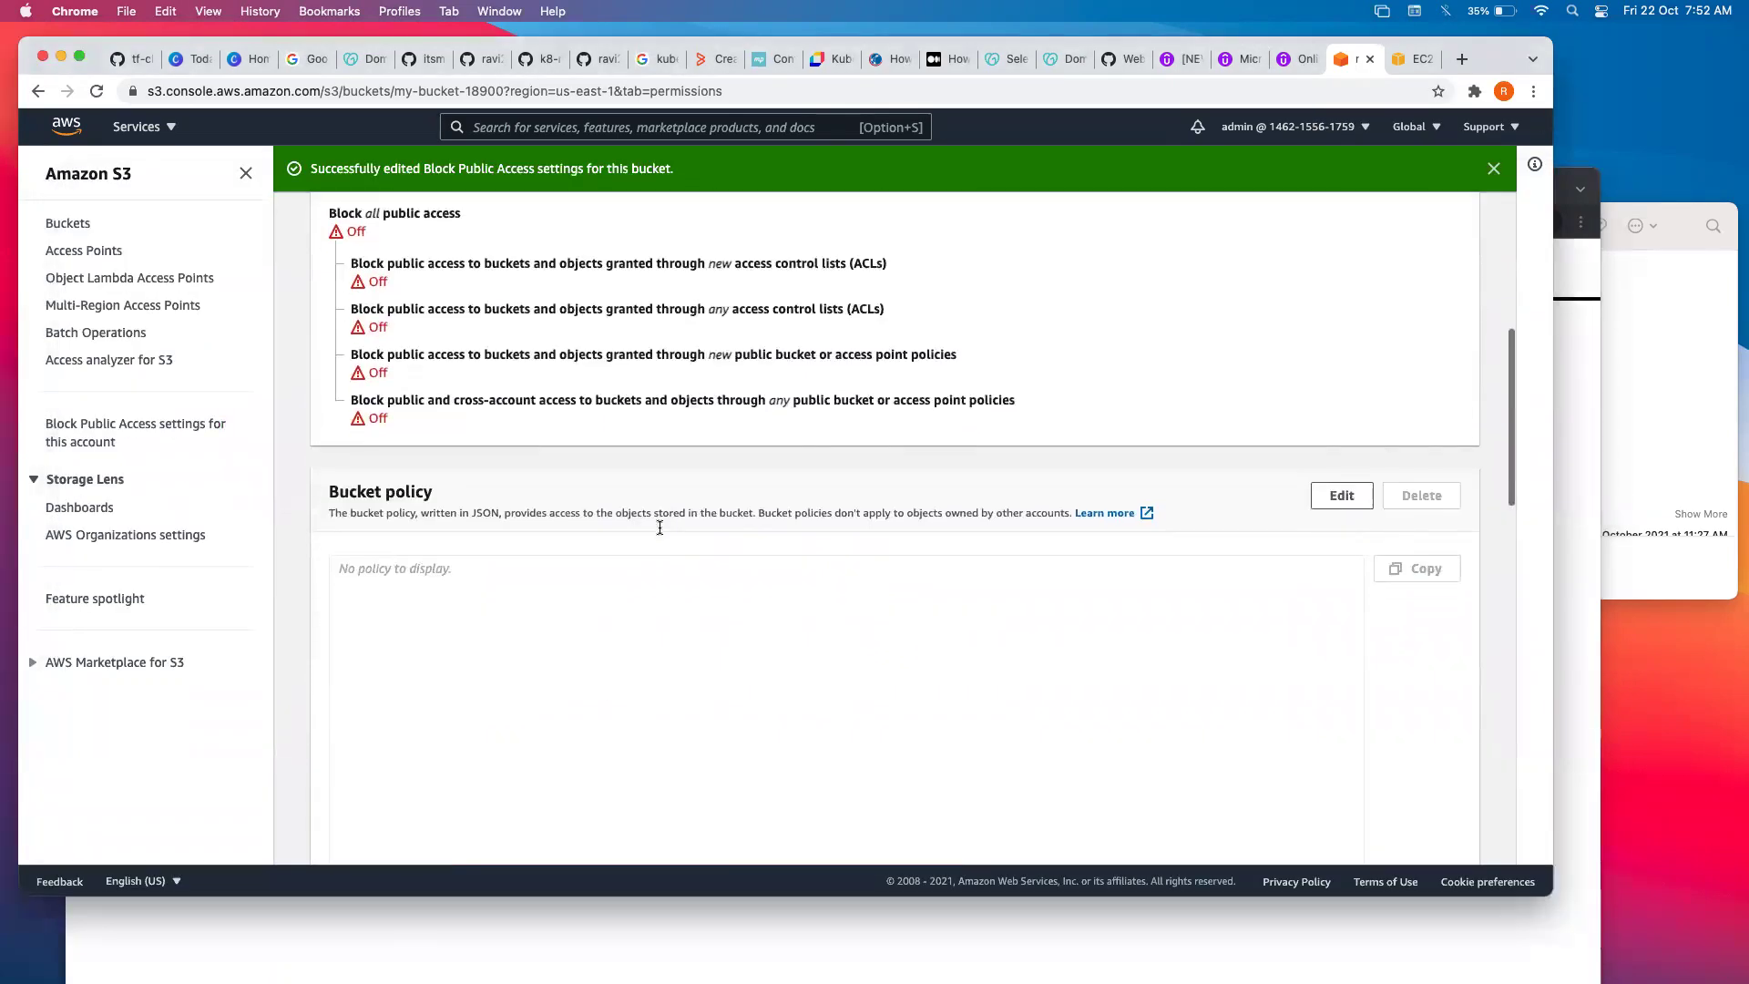
pyautogui.scroll(-8, 659, 529)
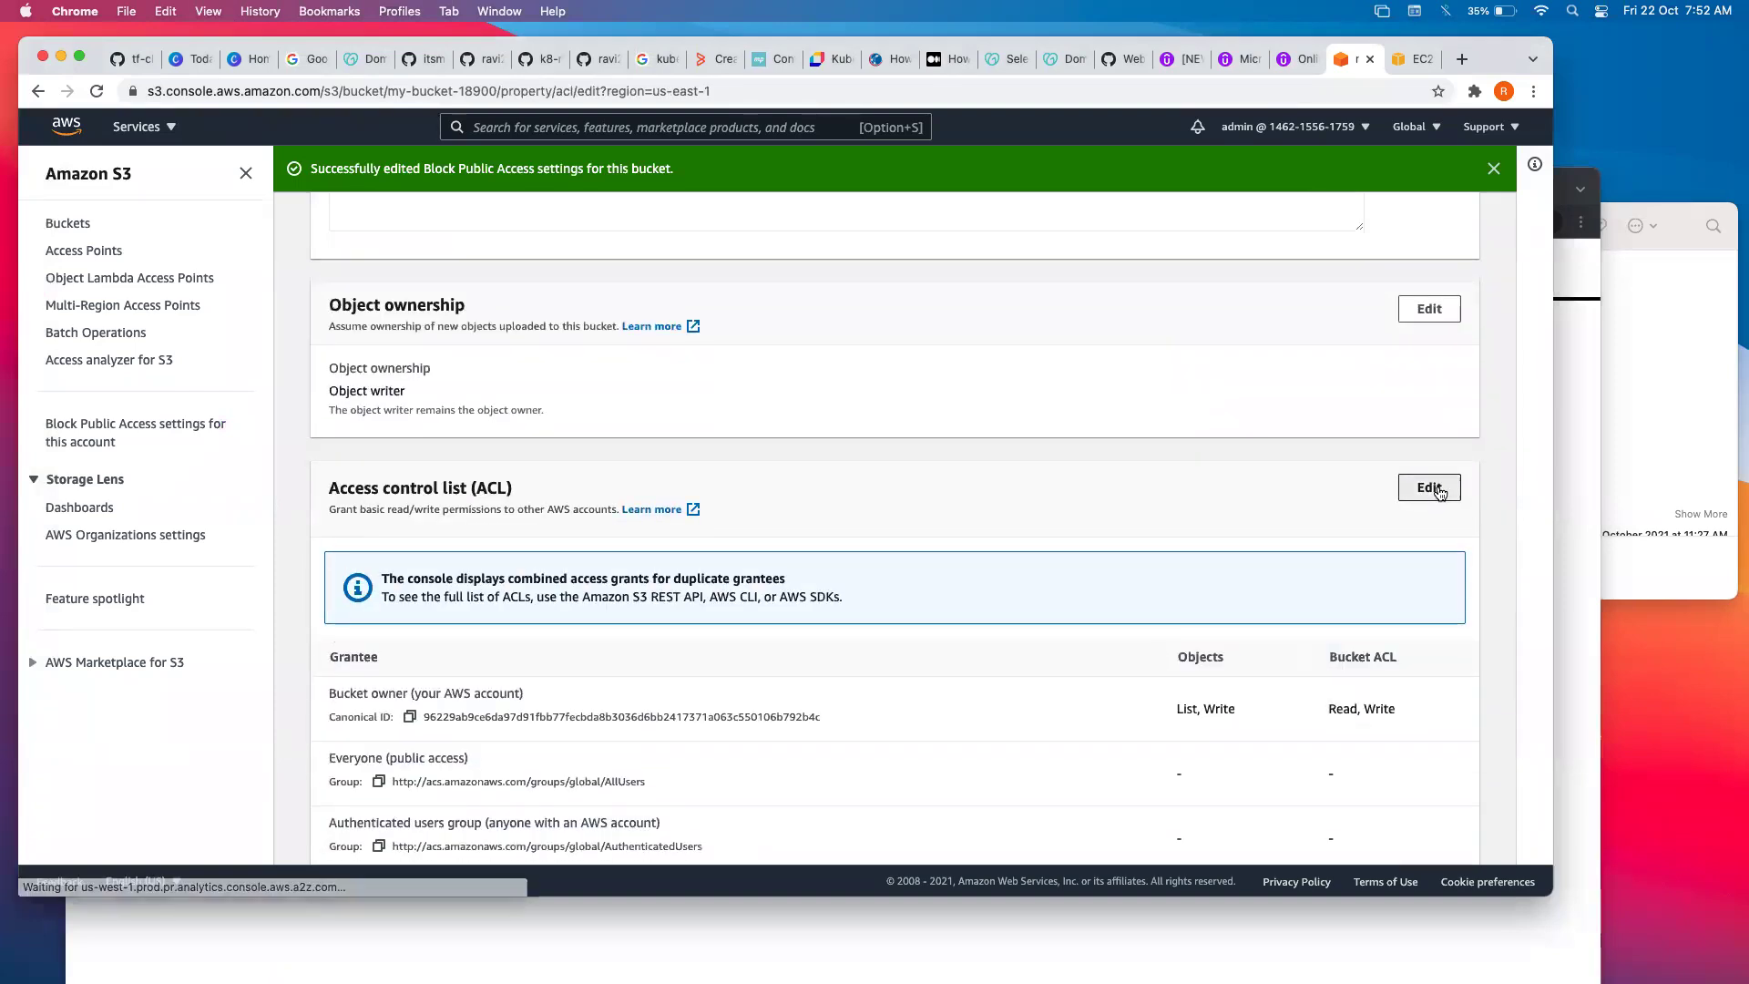
pyautogui.click(1429, 488)
pyautogui.click(512, 533)
pyautogui.click(690, 534)
pyautogui.scroll(-5, 905, 592)
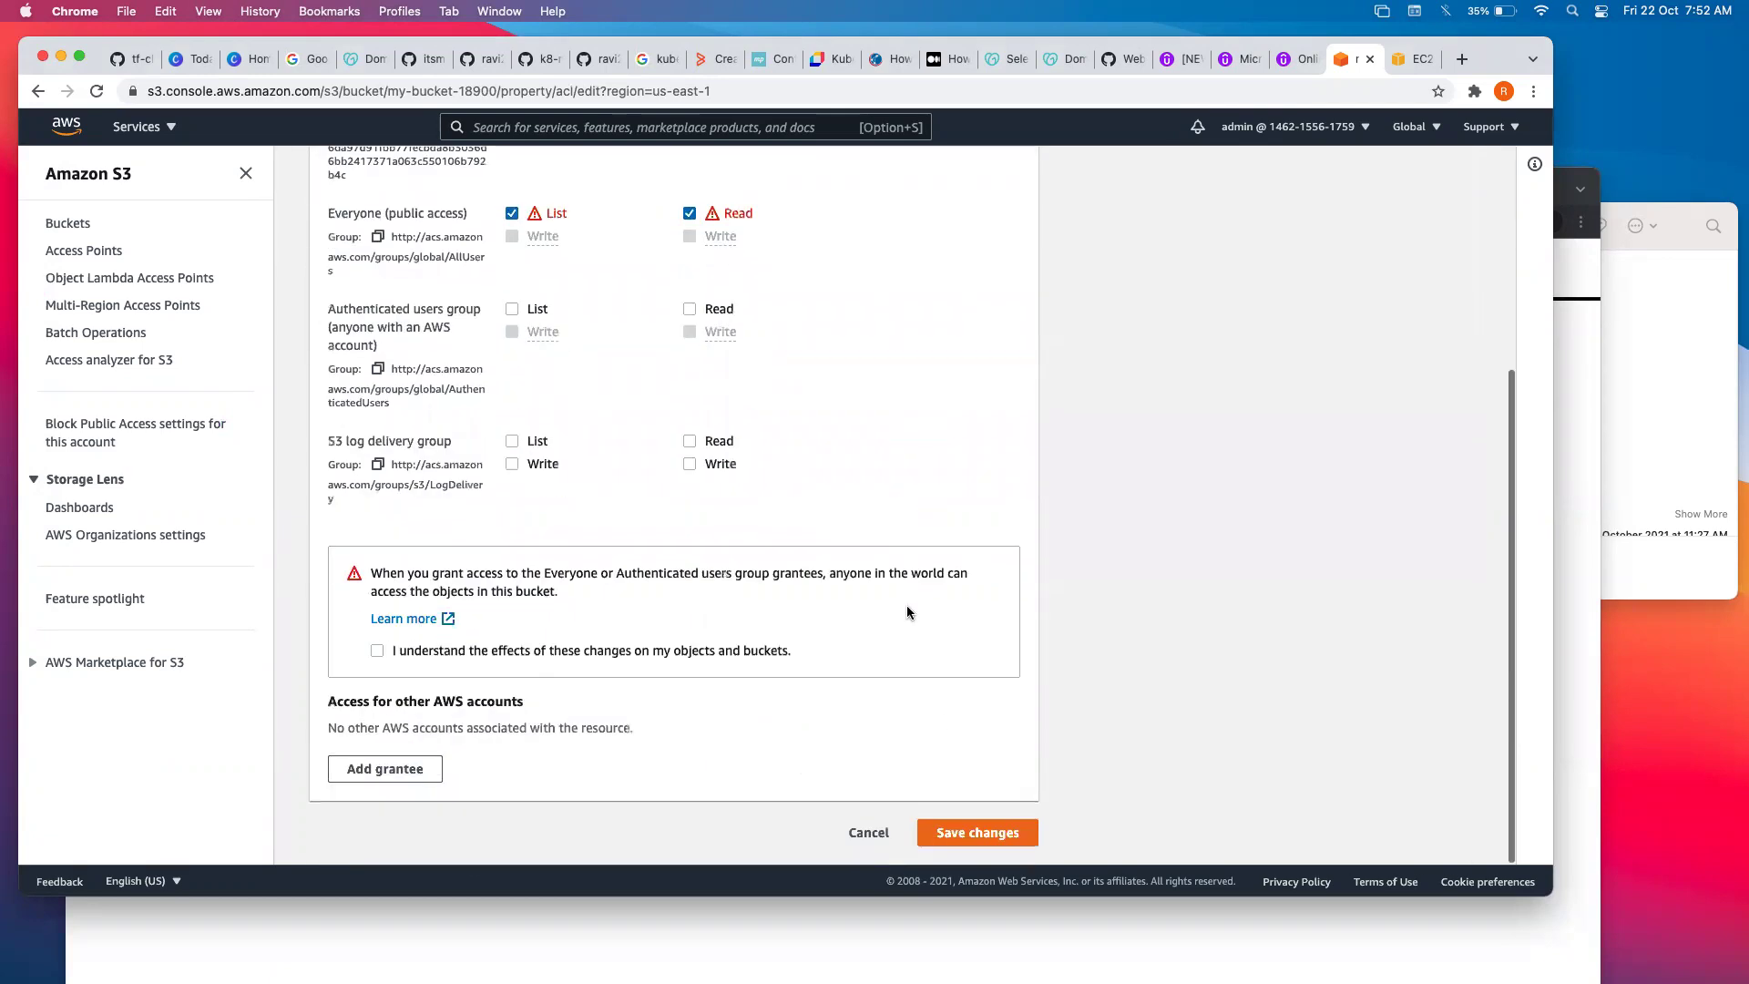
pyautogui.click(555, 652)
pyautogui.click(974, 833)
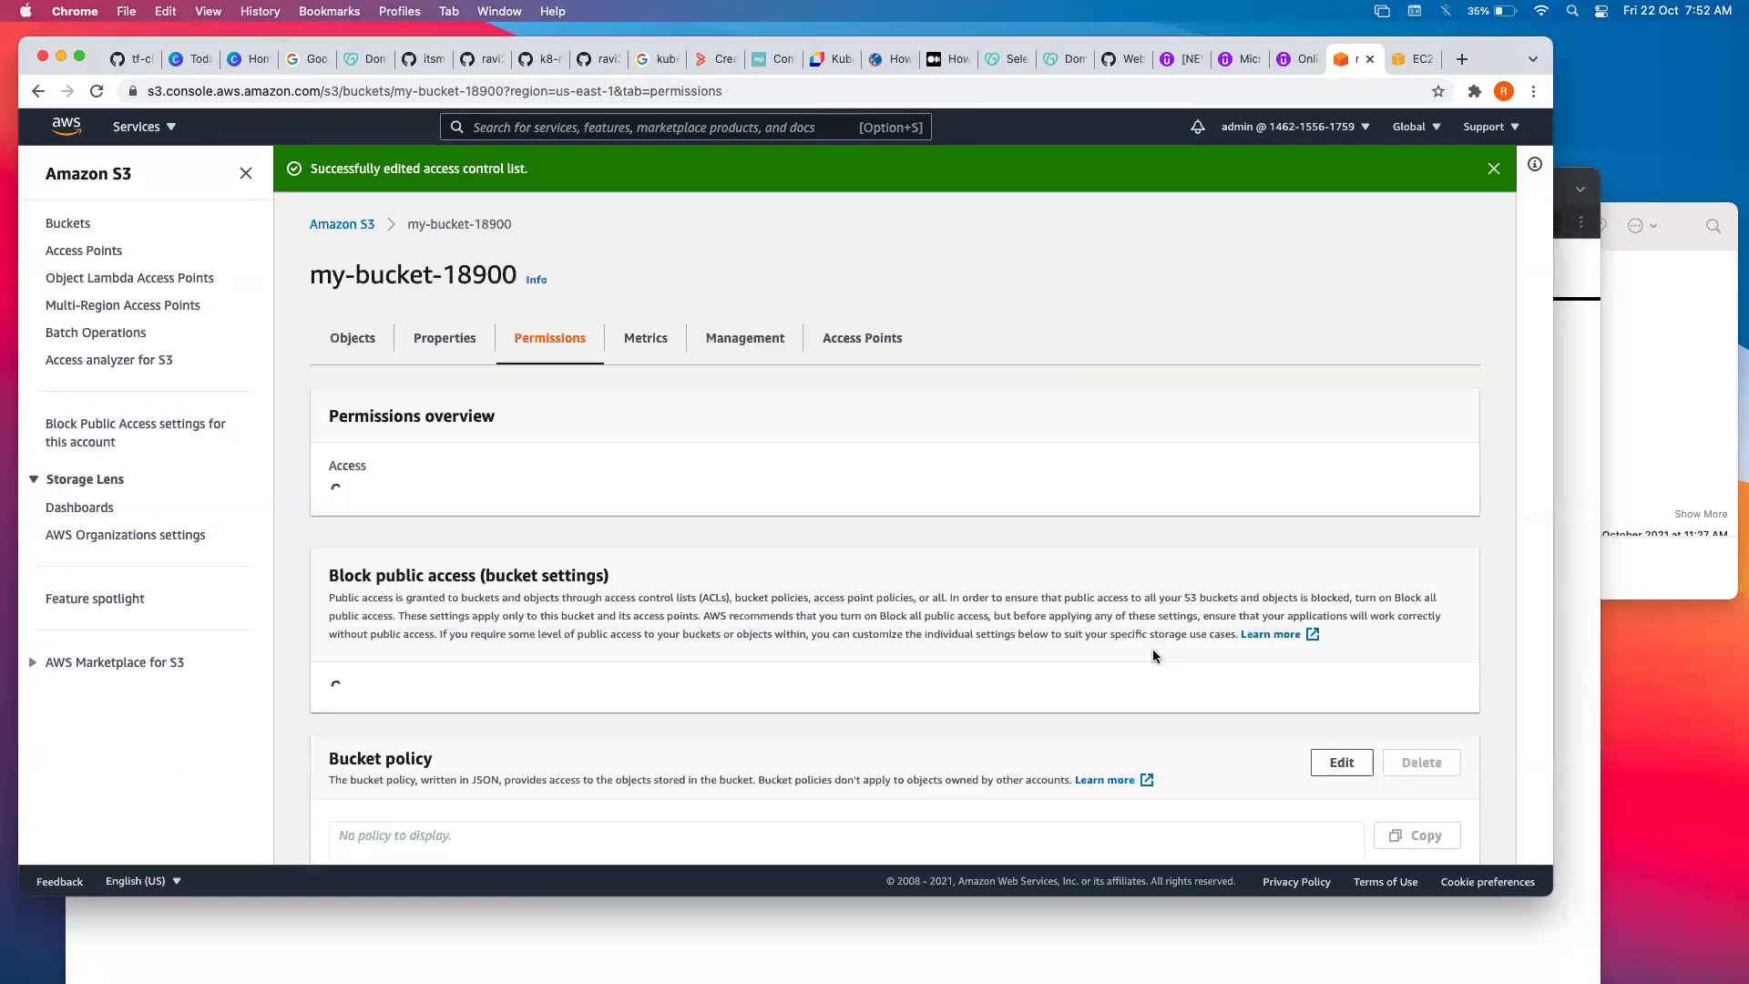
# Reload the bucket's root URL in the incognito window and highlight the object's file name in the Key element.
pyautogui.press('super+grave')
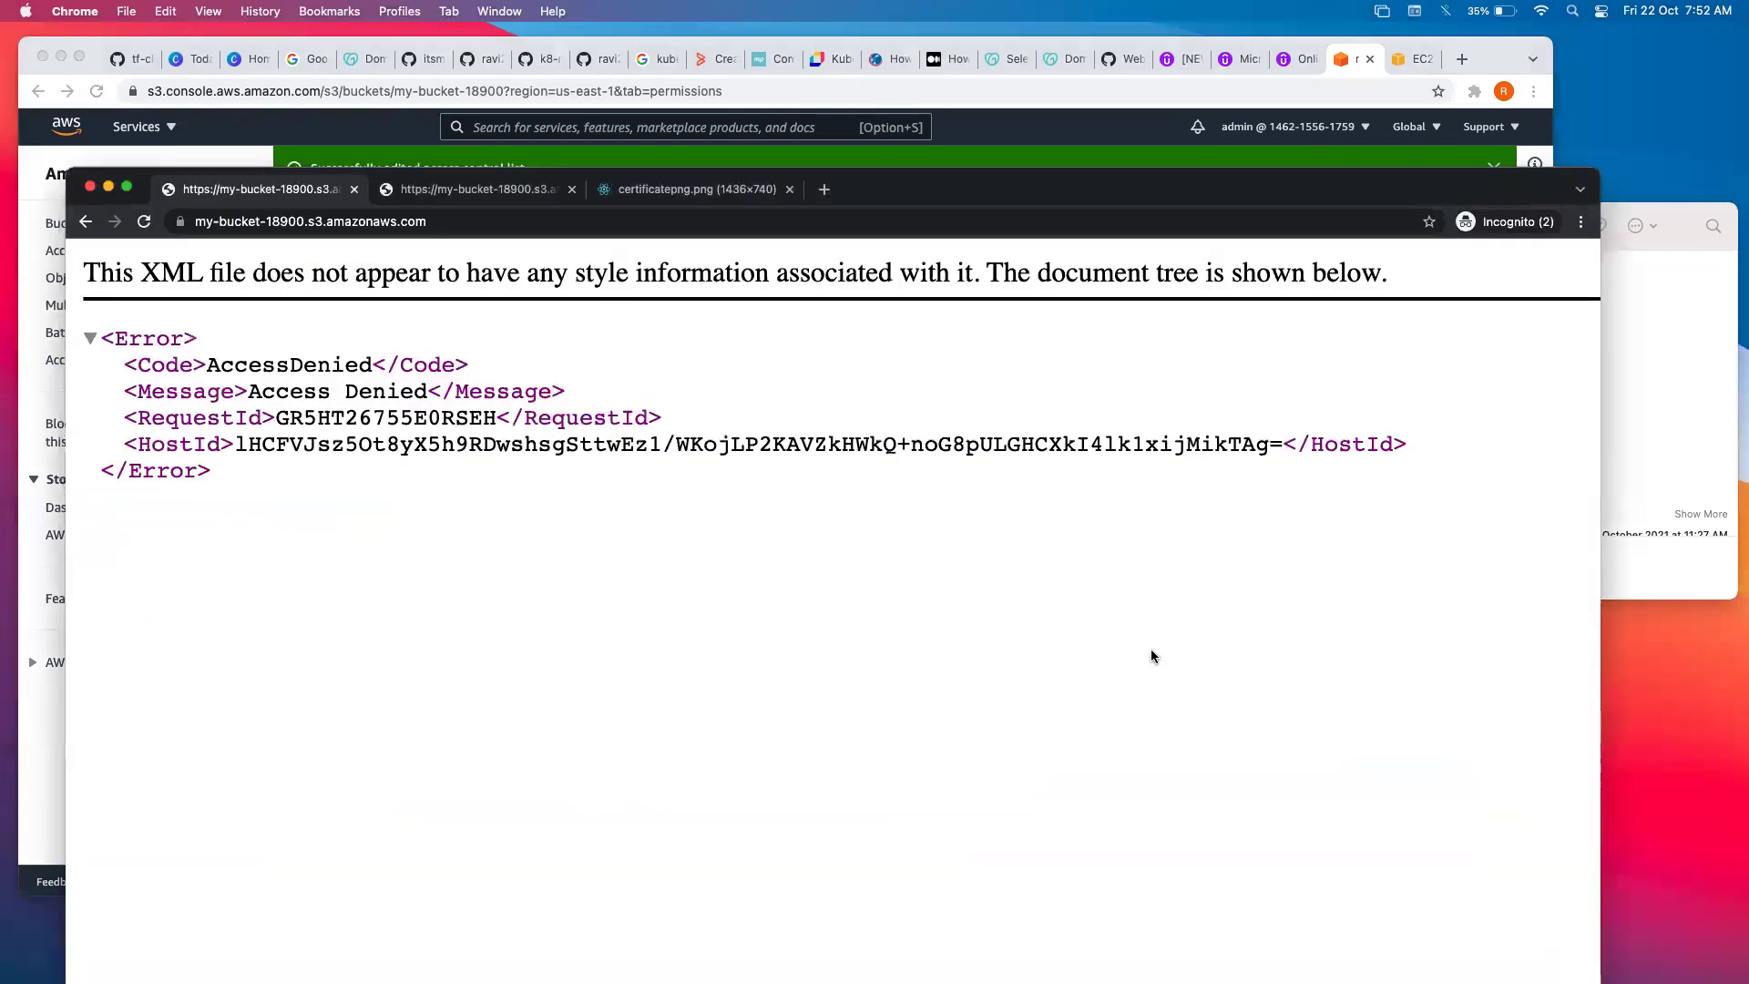
pyautogui.press('super+r')
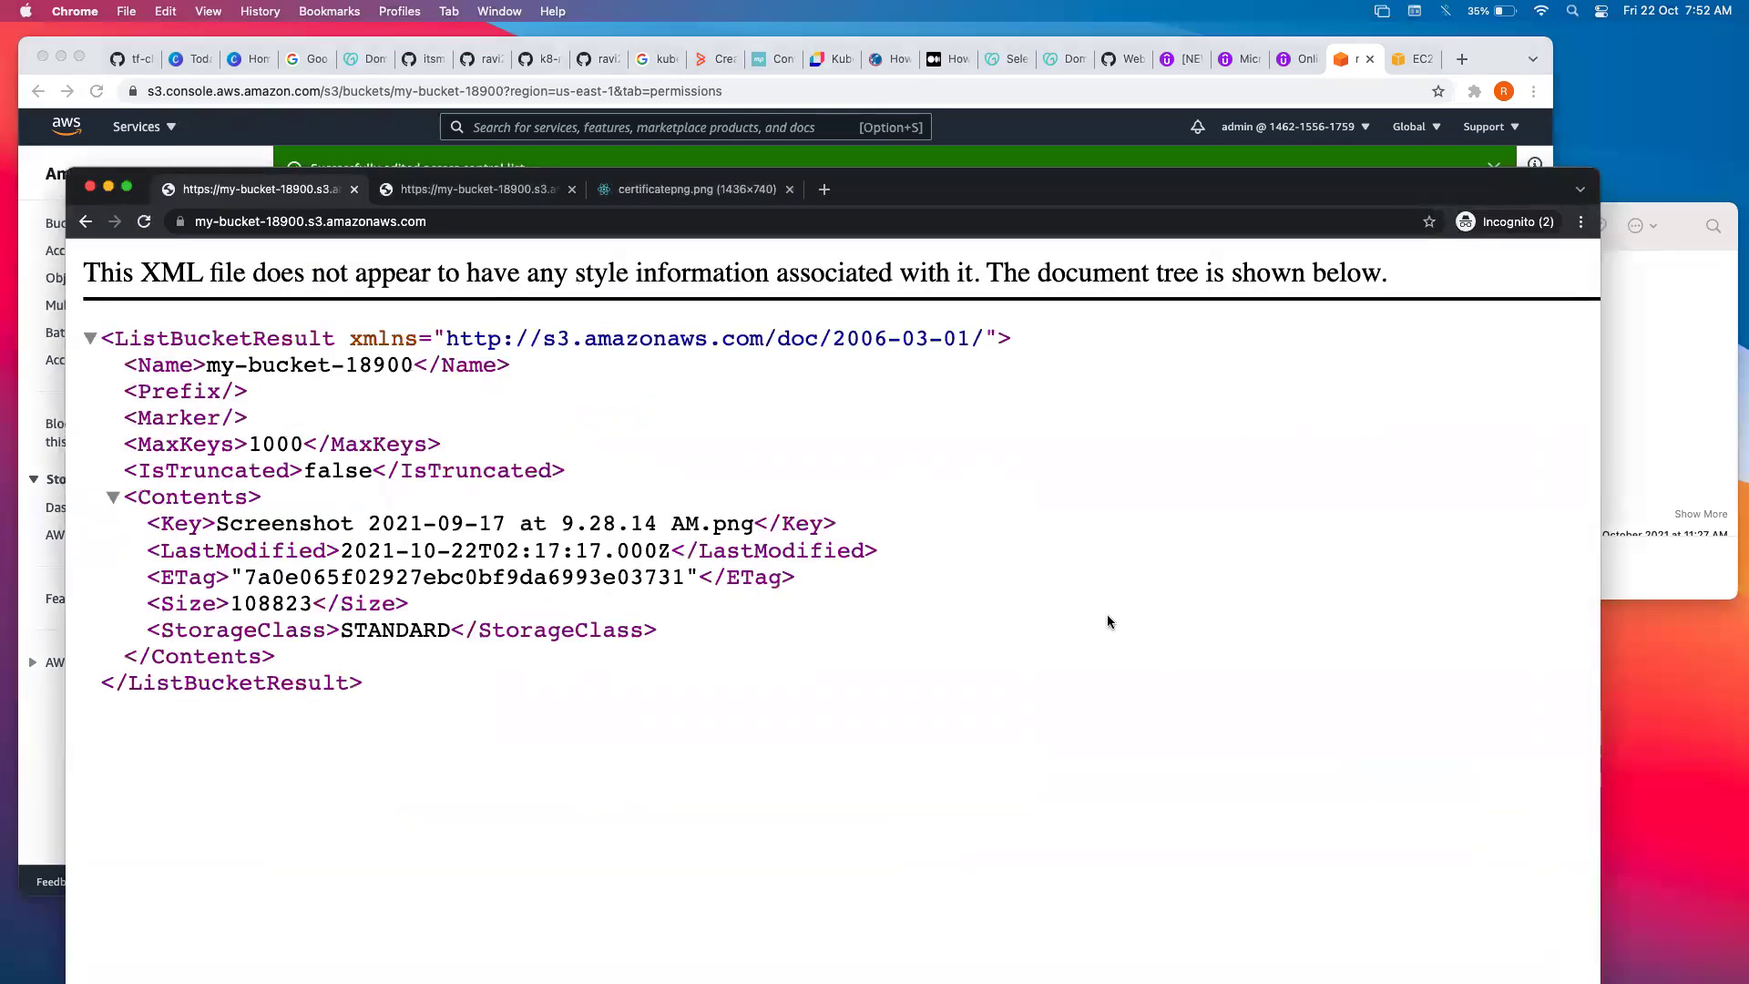
pyautogui.scroll(3, 493, 580)
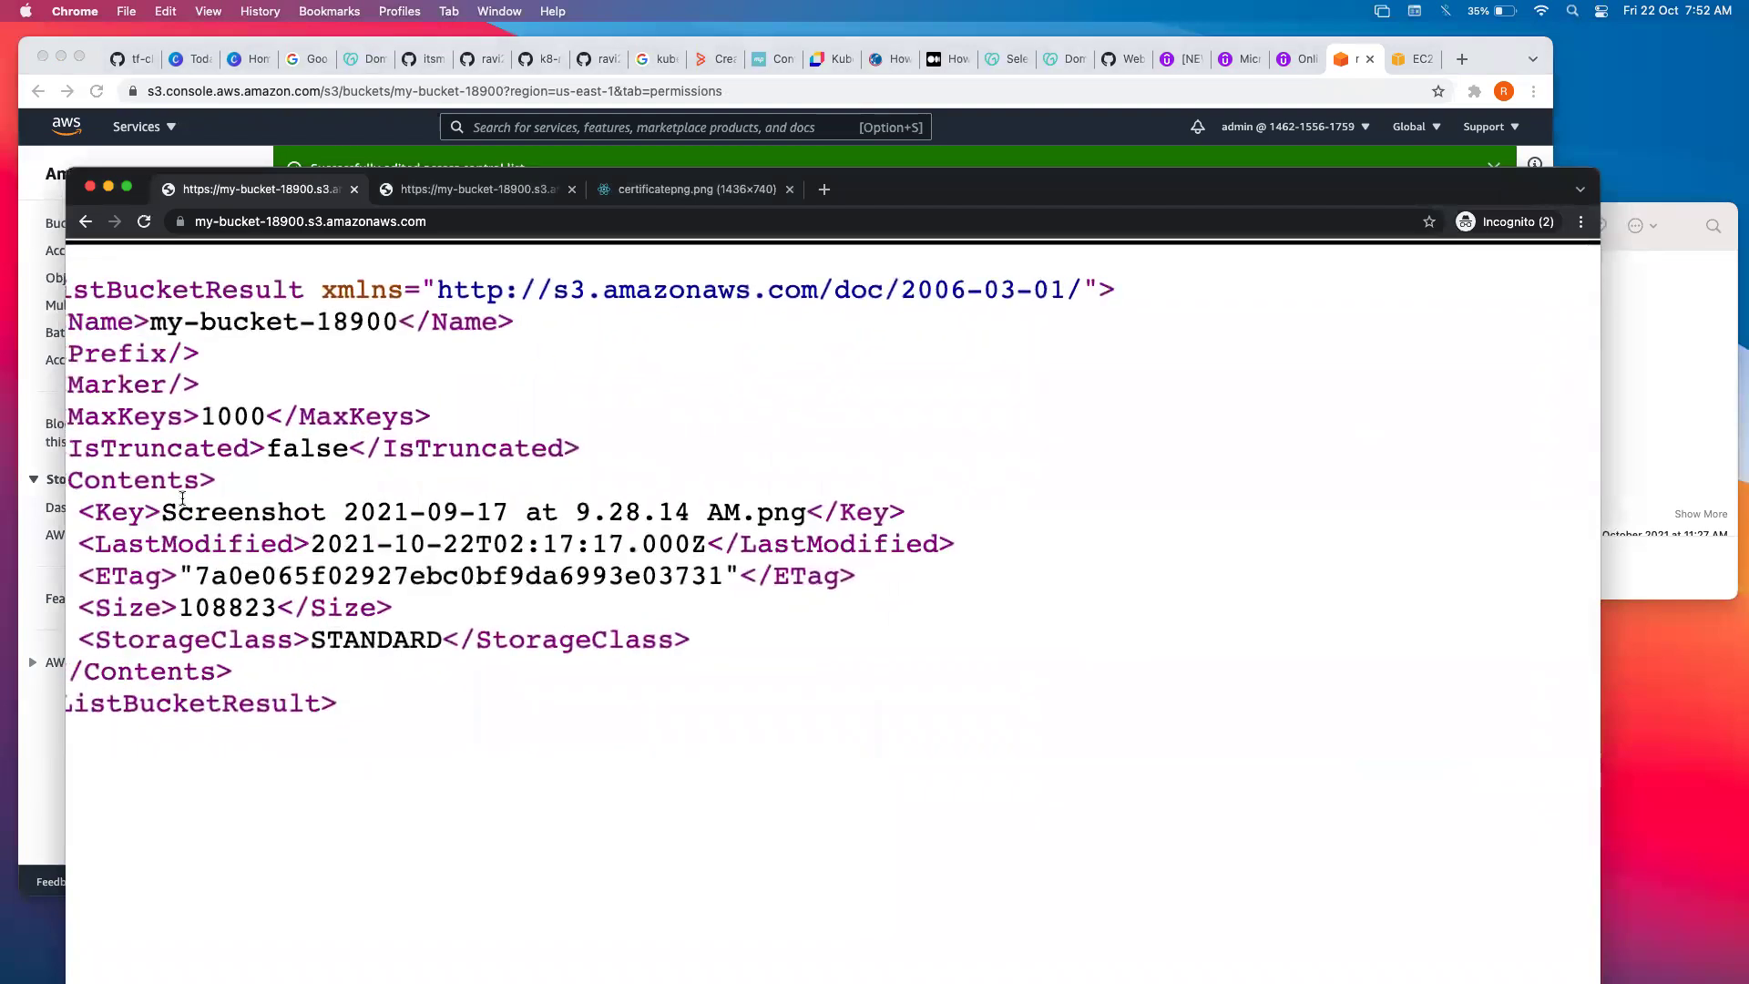
pyautogui.moveTo(162, 511); pyautogui.dragTo(791, 522)
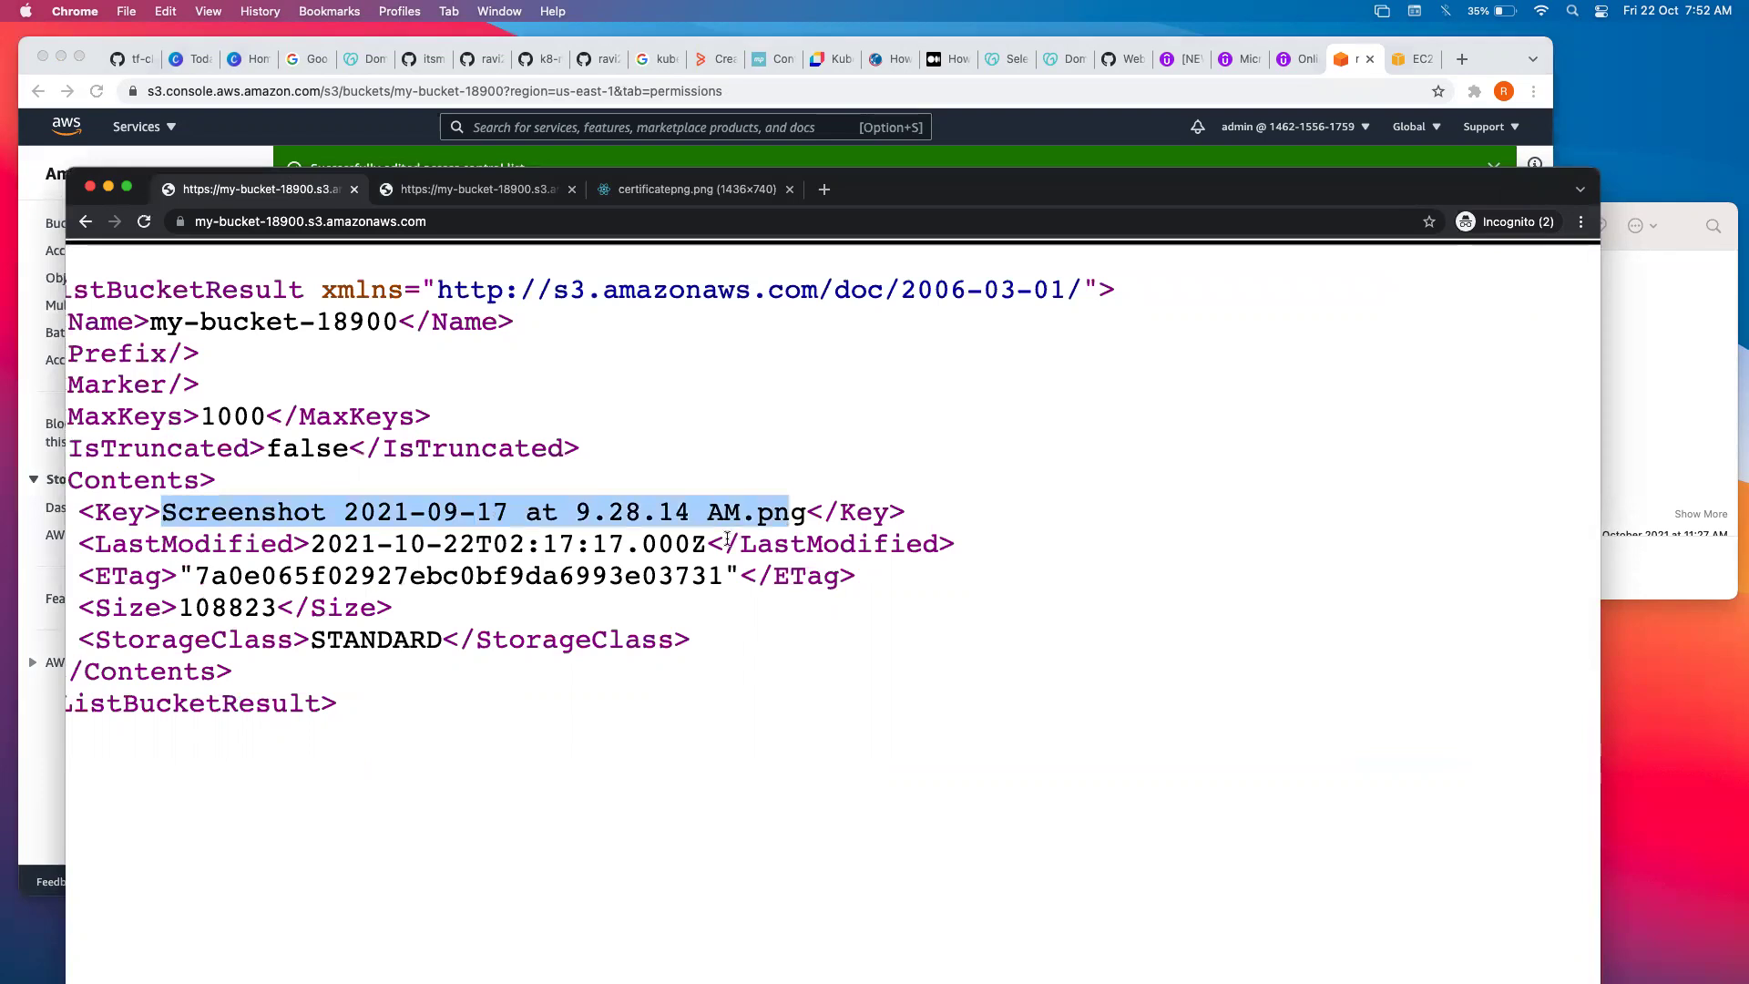
pyautogui.scroll(-1, 306, 541)
pyautogui.scroll(-1, 306, 541)
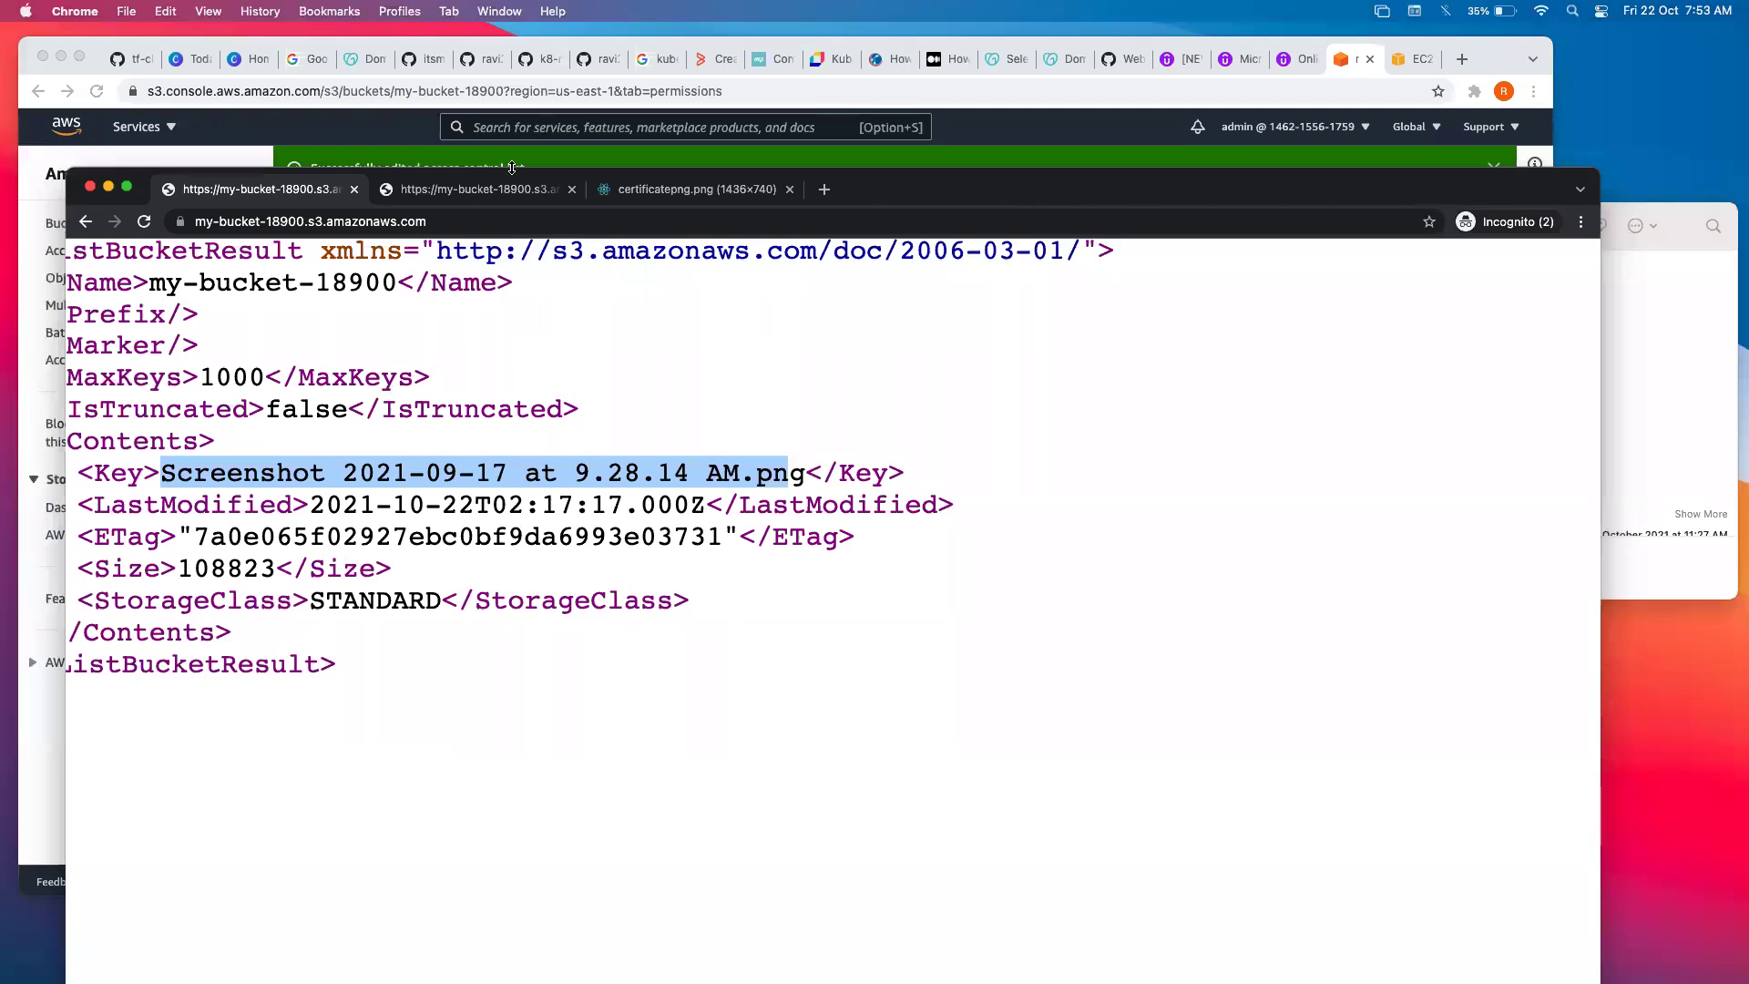
# Reload the screenshot object's URL in its incognito tab to test access, and return to the bucket's XML listing.
pyautogui.hotkey('ctrl', 'Tab')
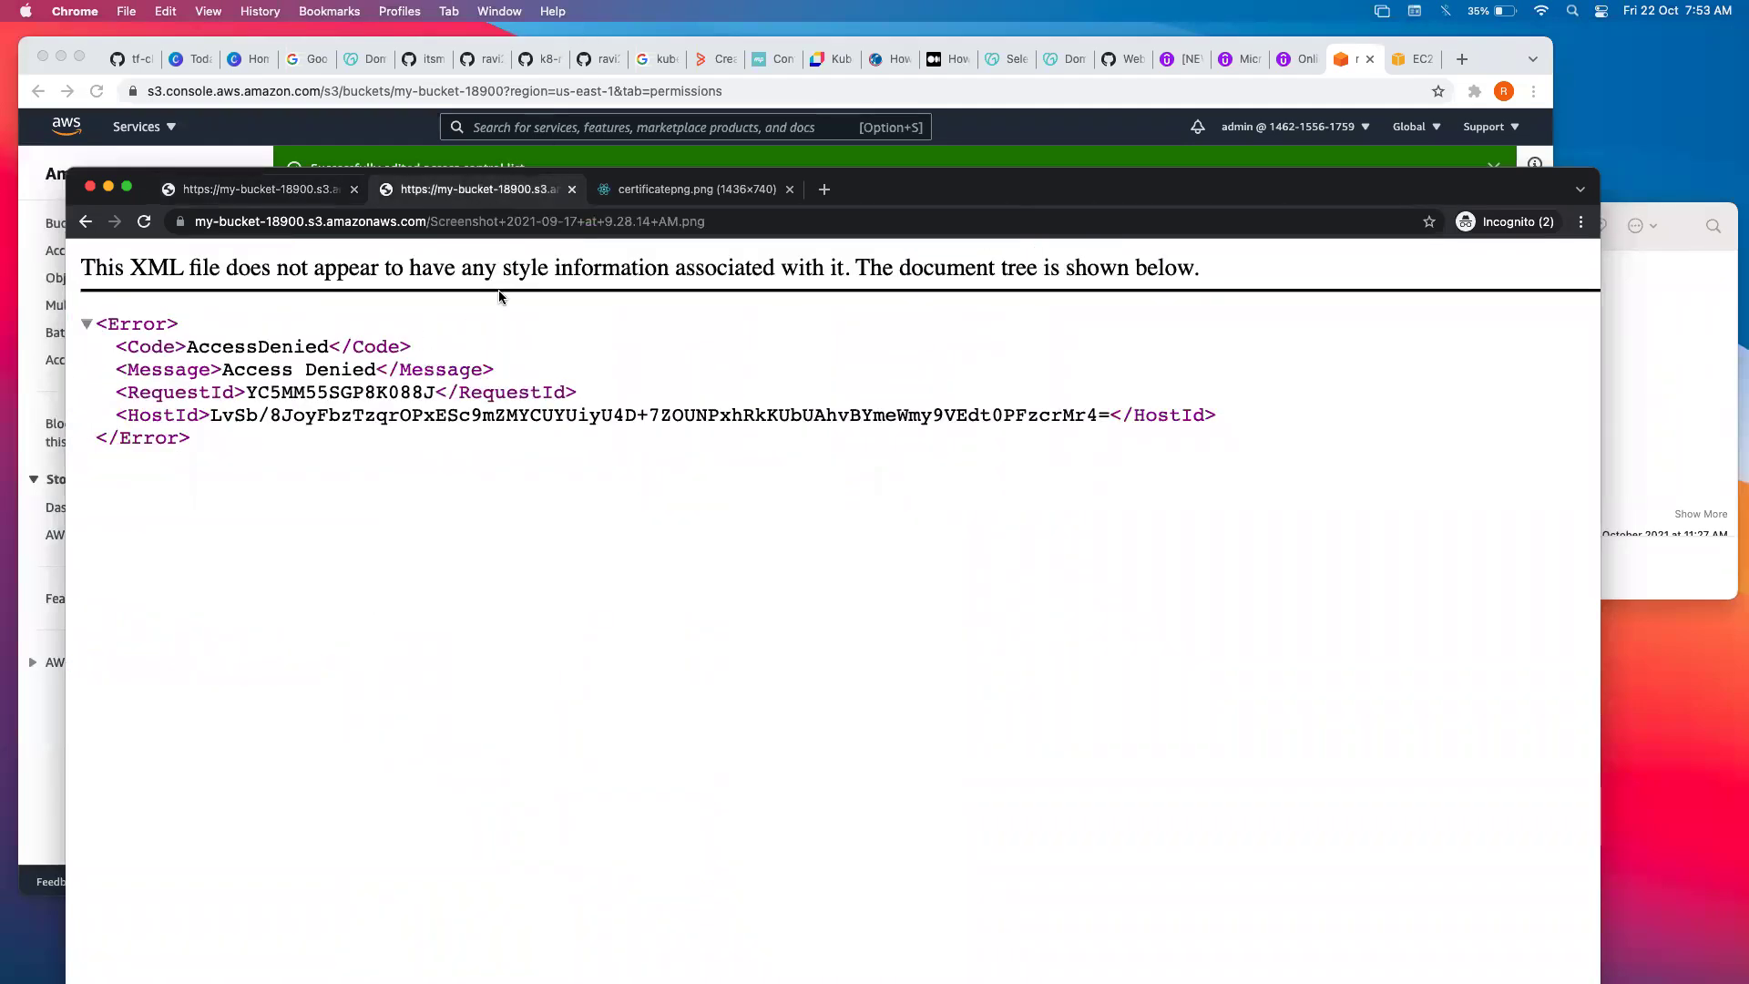
pyautogui.click(145, 224)
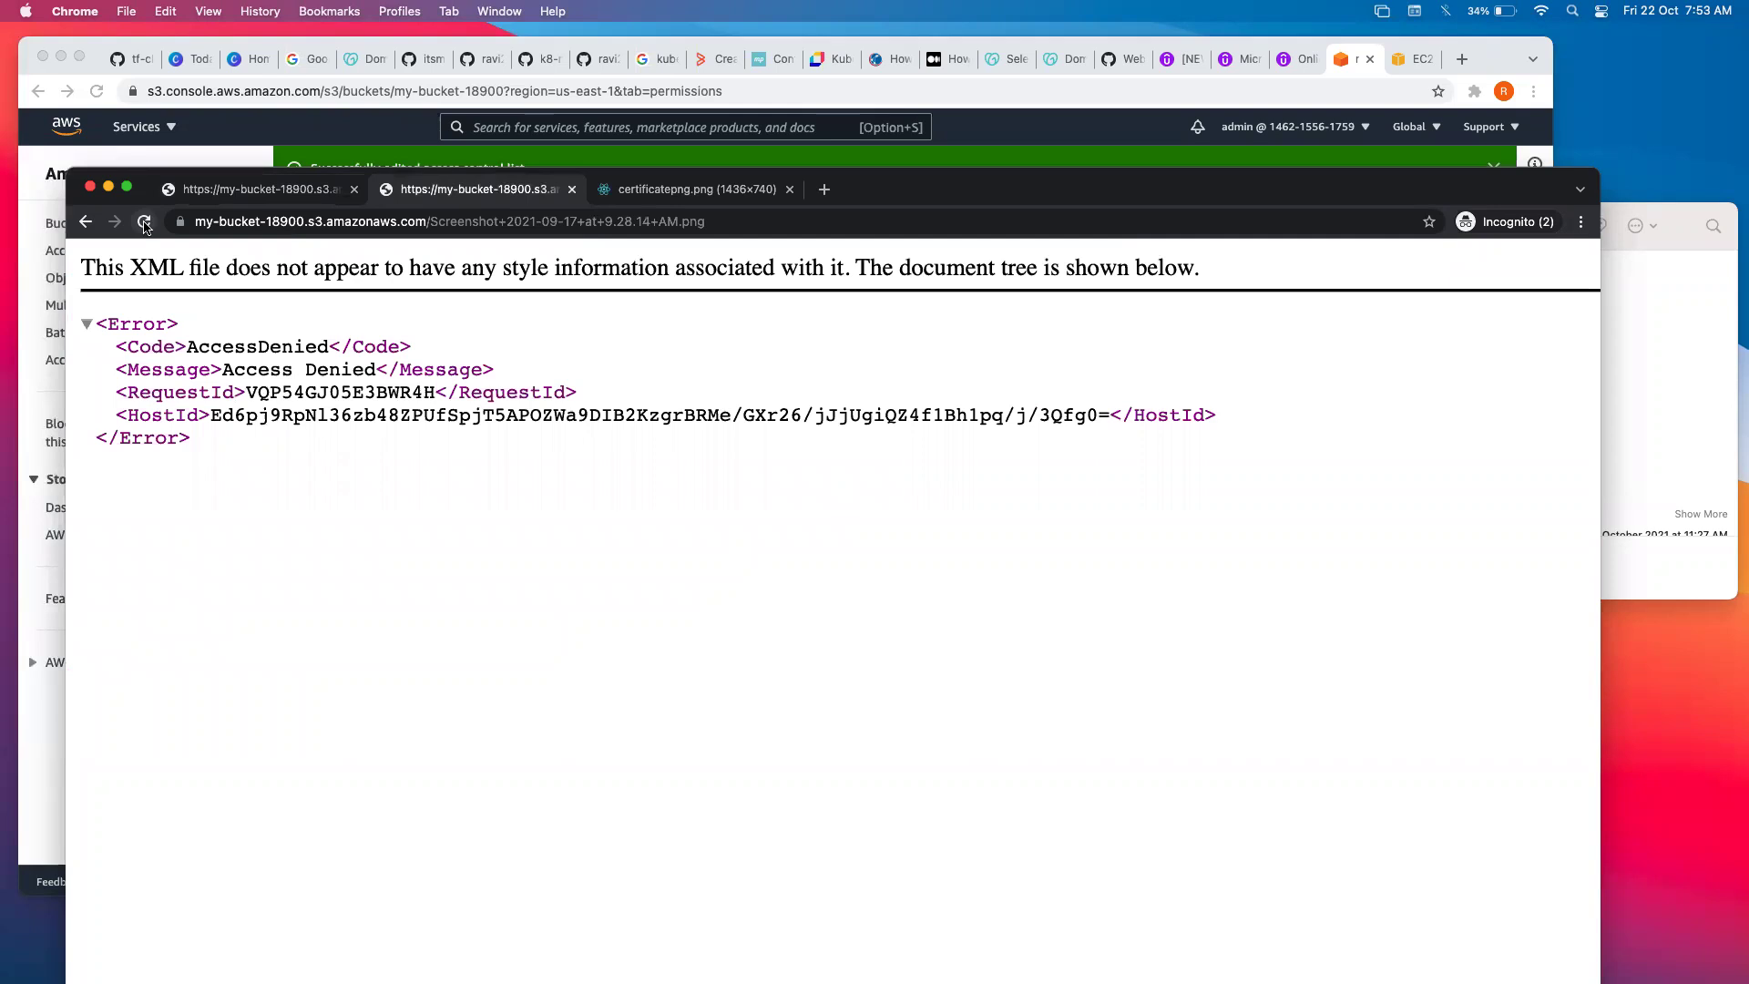
pyautogui.click(232, 193)
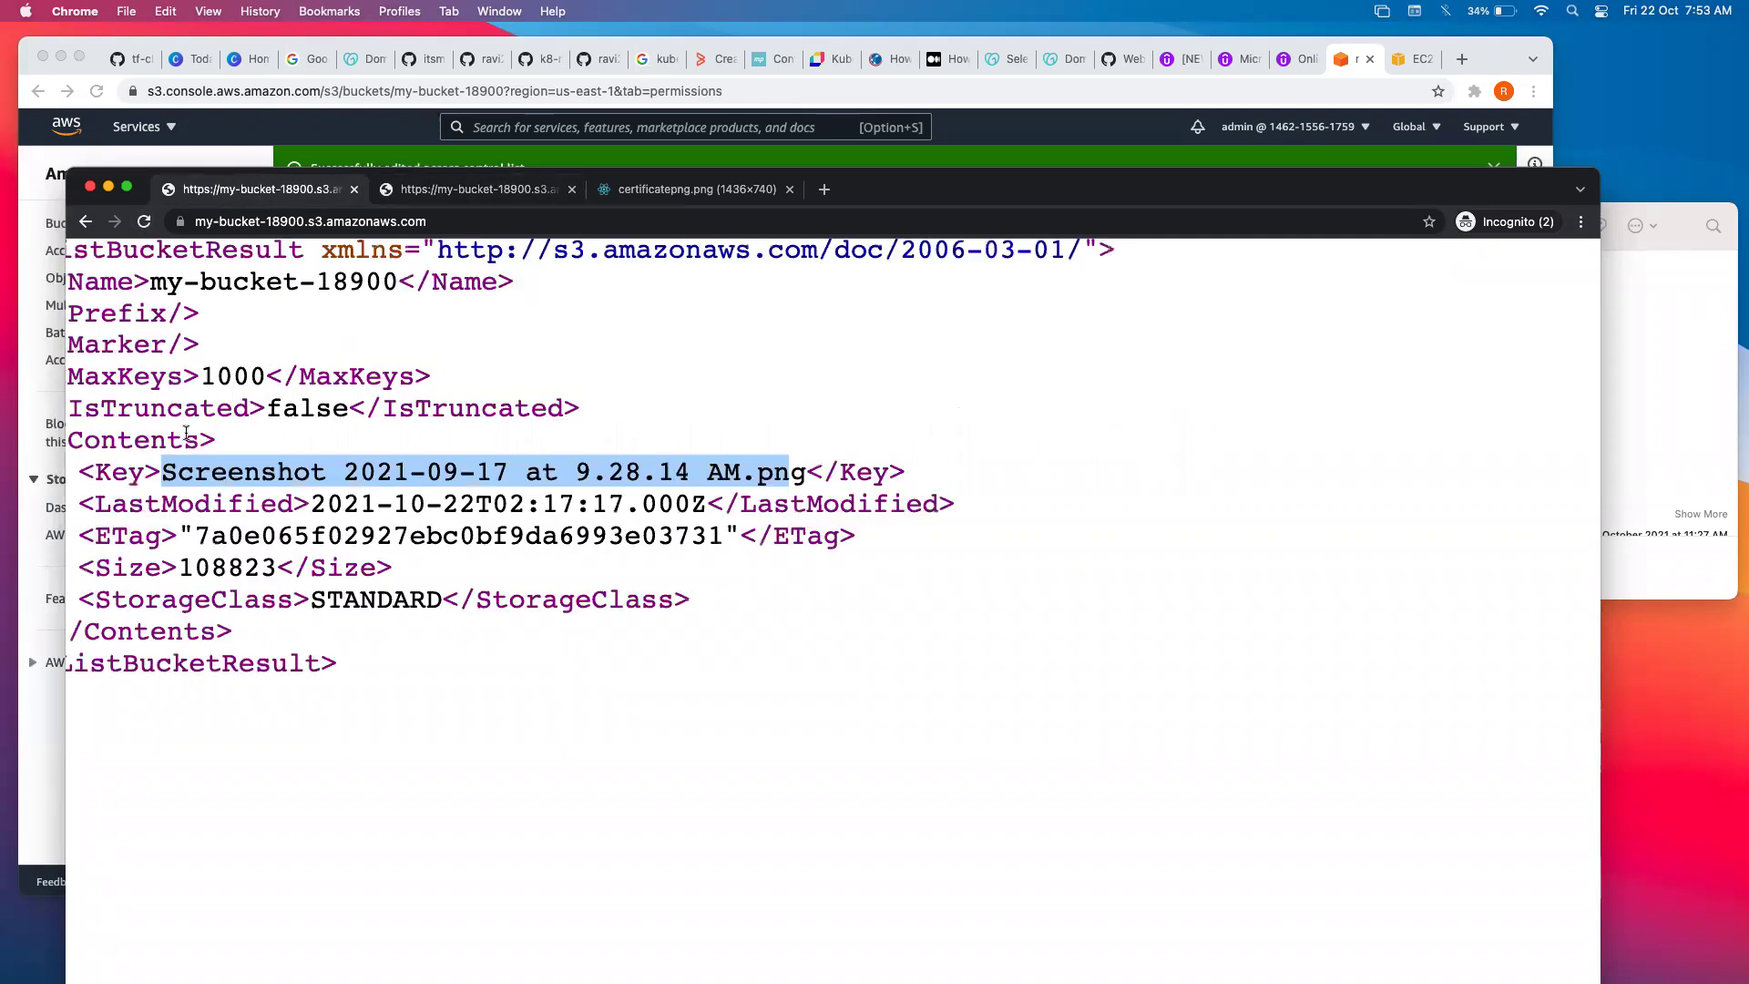
# Recheck the screenshot object's URL in its incognito tab, and return to the S3 console.
pyautogui.click(493, 190)
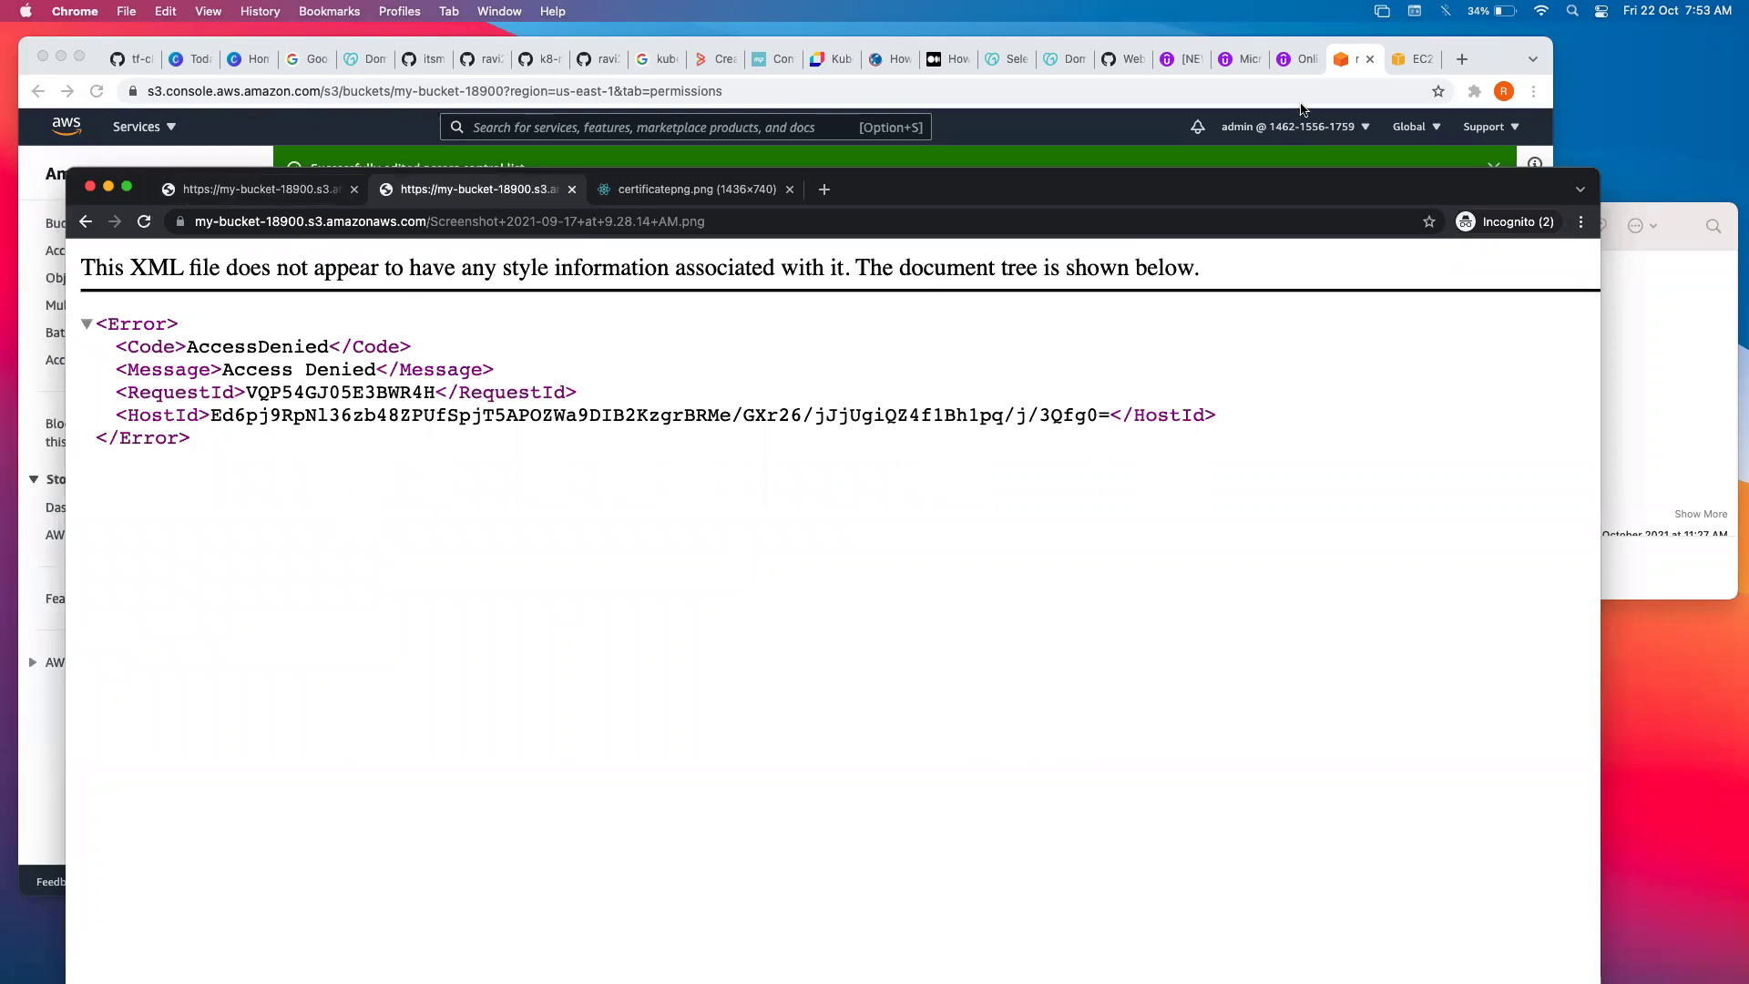
pyautogui.click(1341, 60)
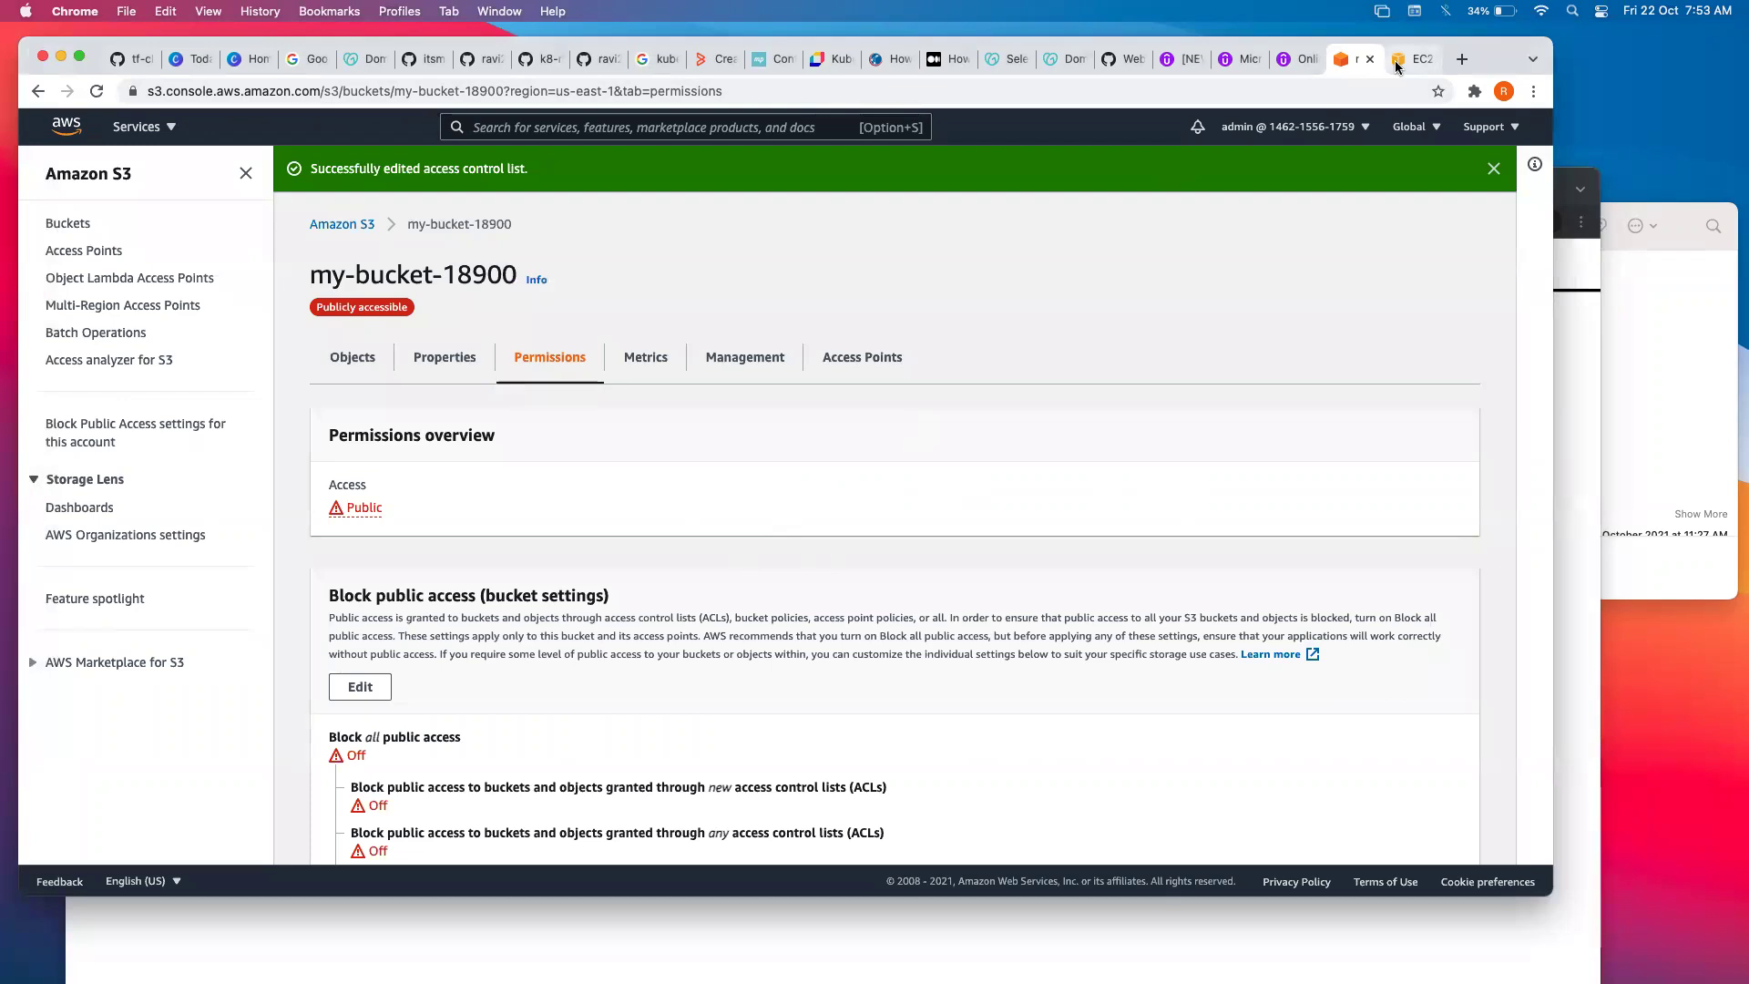
pyautogui.press('super+grave')
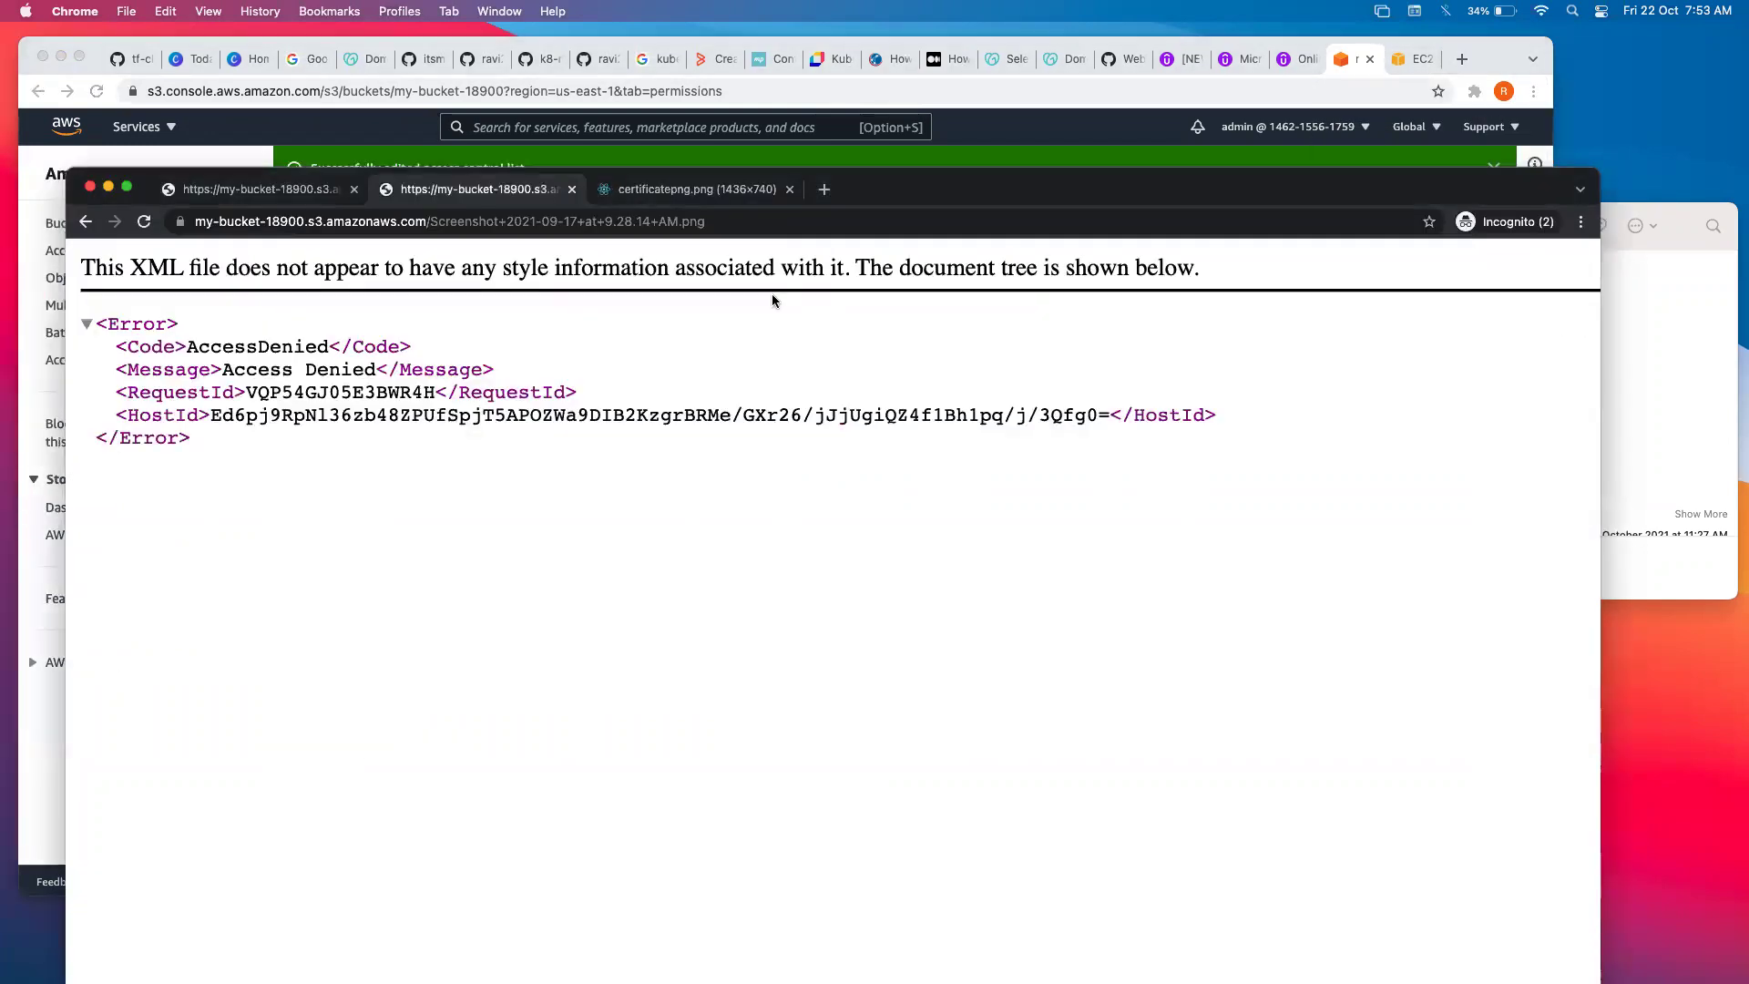
pyautogui.click(1346, 62)
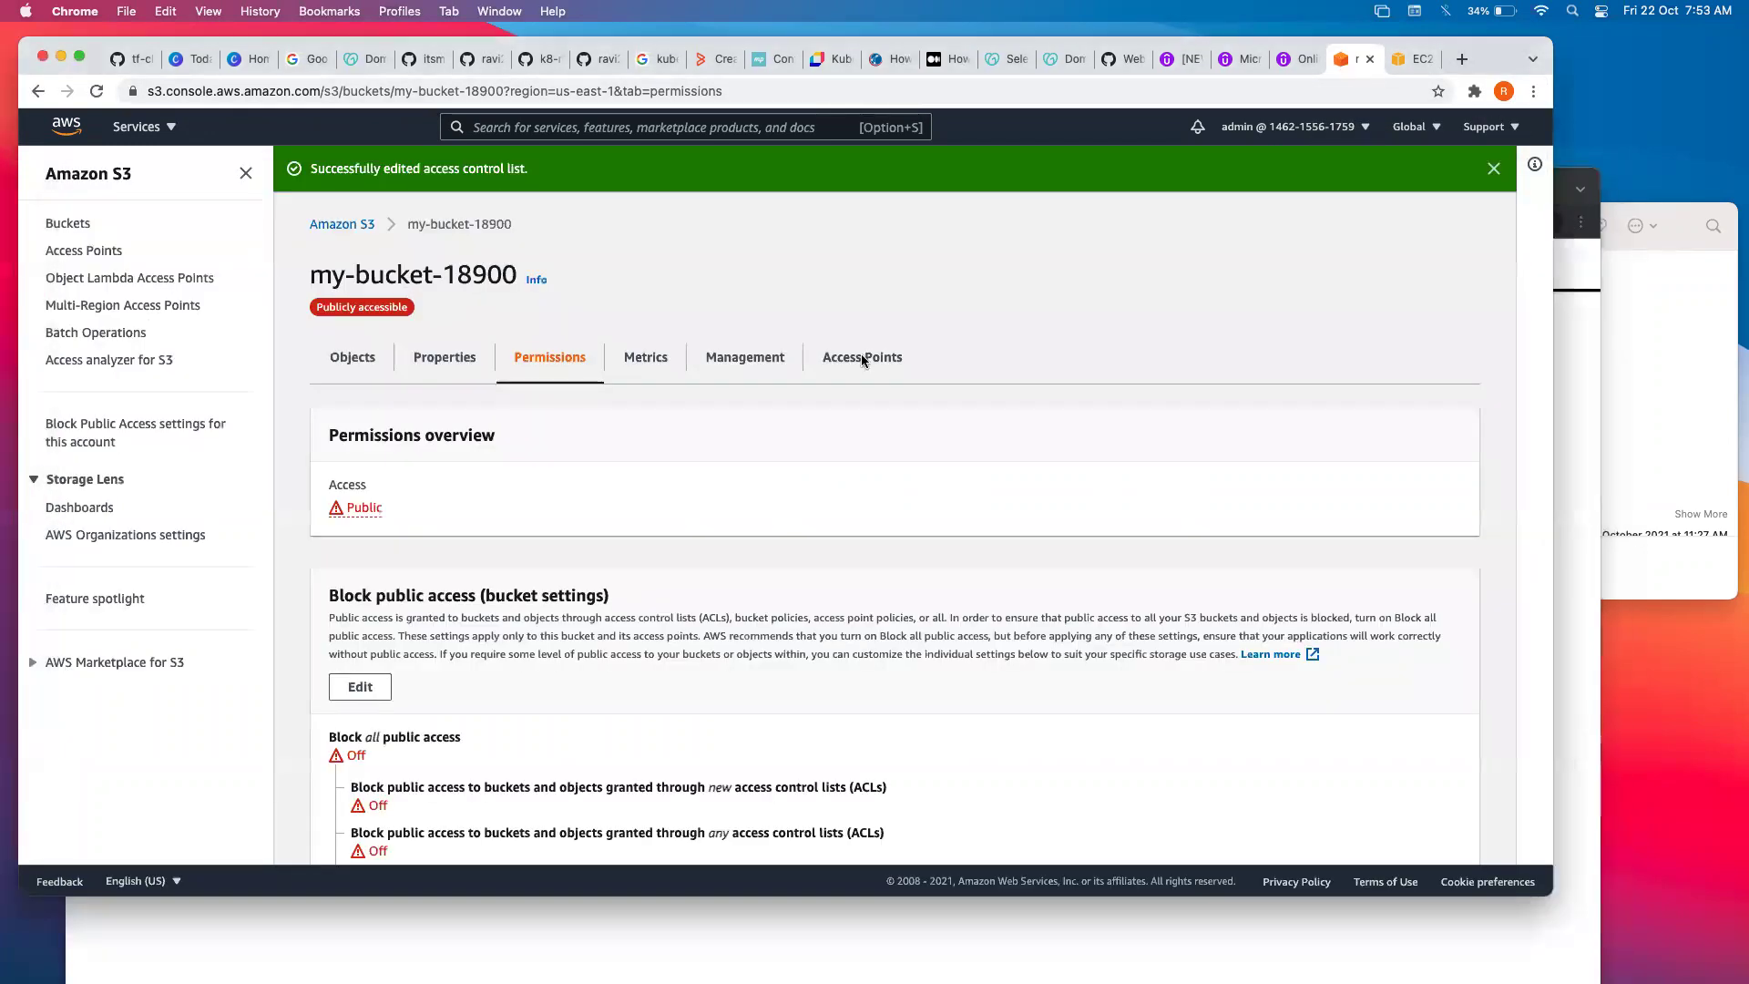
# Make the Screenshot 2021-09-17 at 9.28.14 AM.png object in my-bucket-18900 public.
pyautogui.click(349, 369)
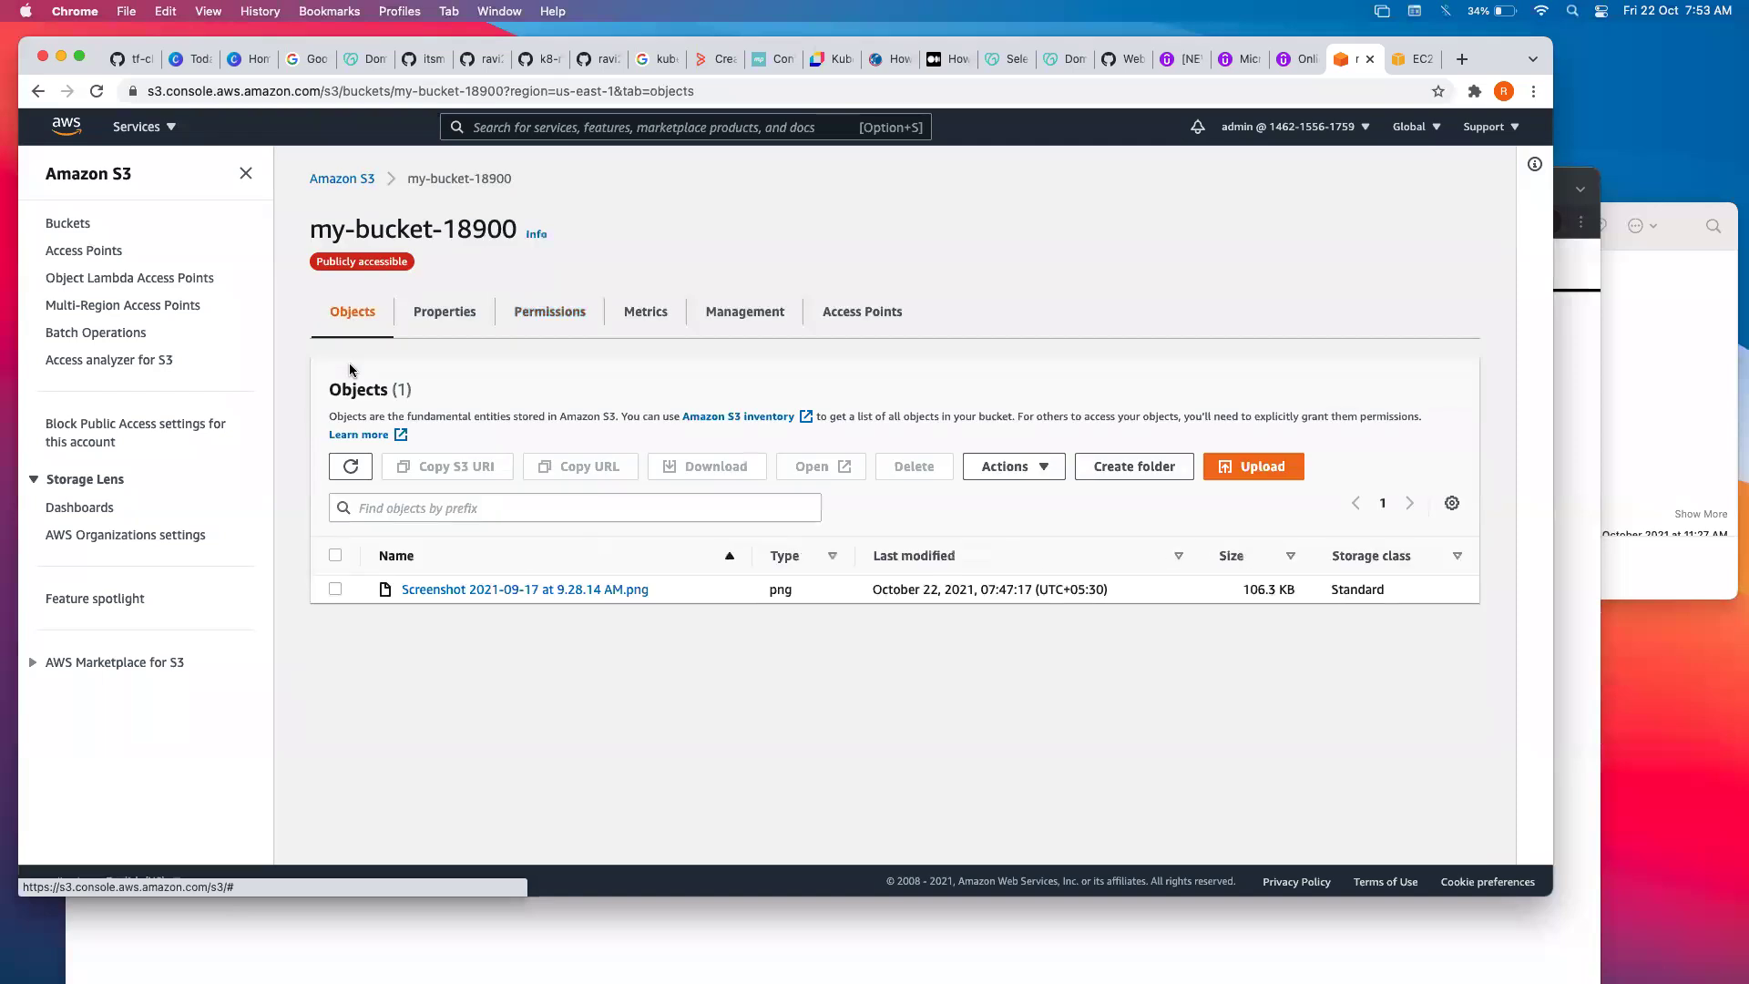
pyautogui.click(335, 590)
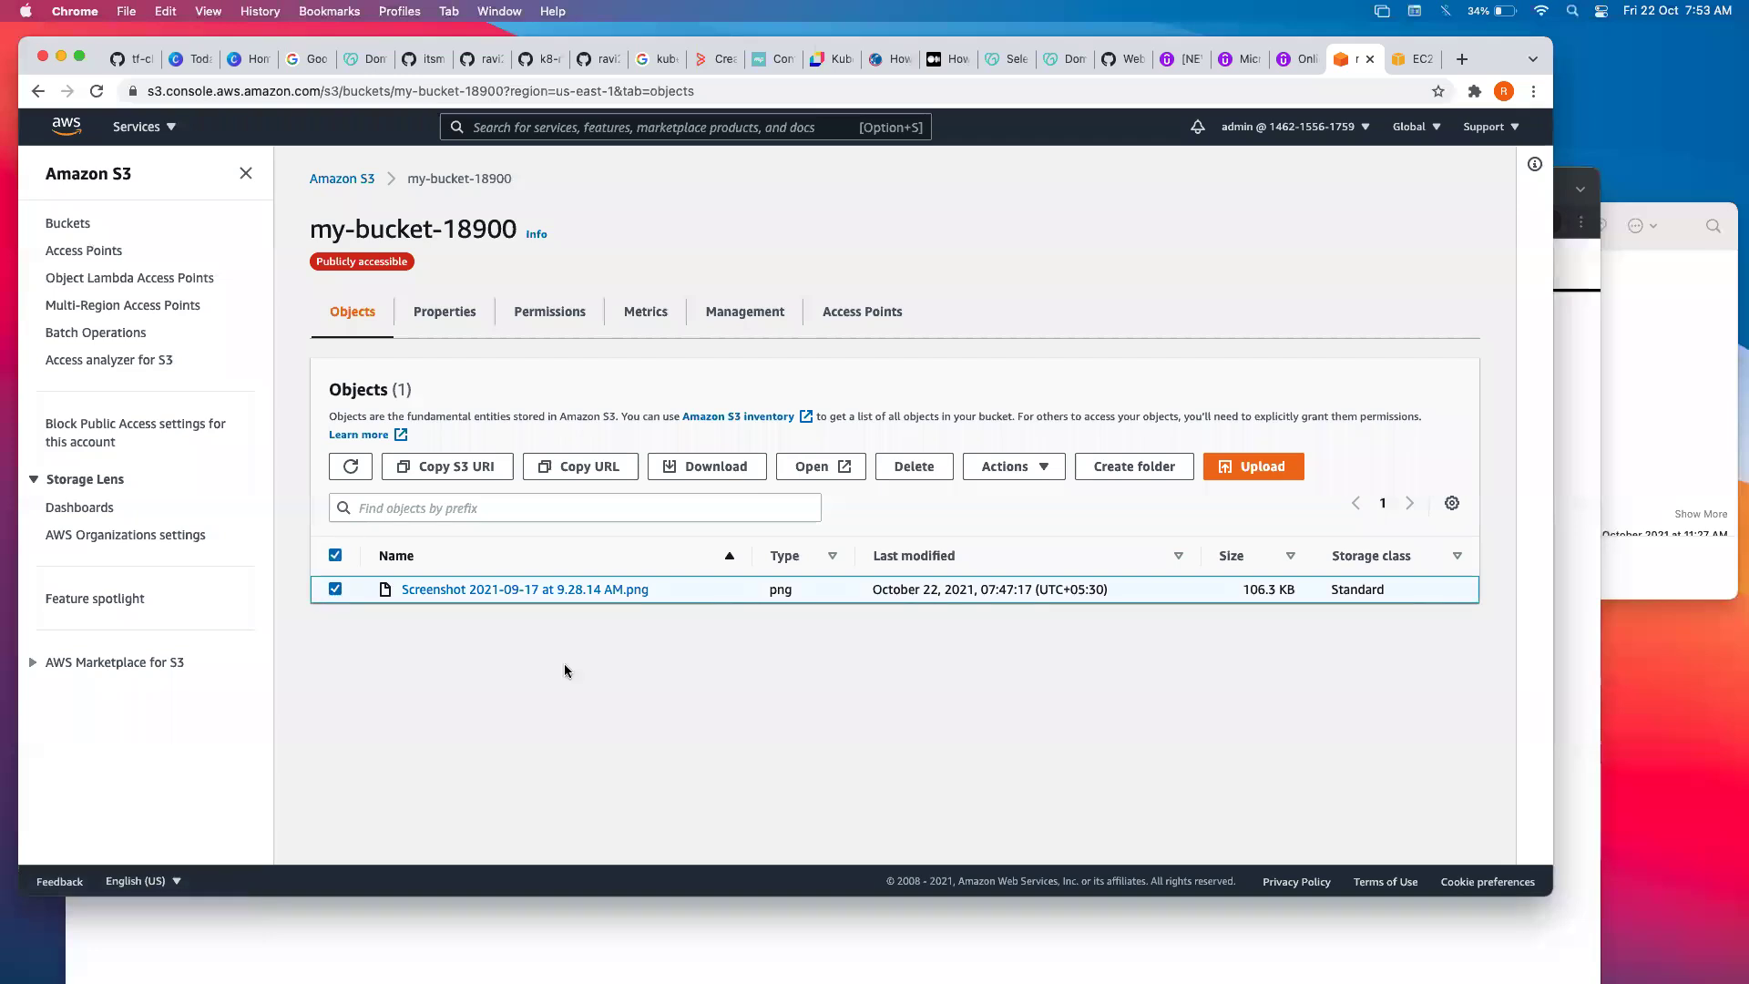
pyautogui.click(1011, 466)
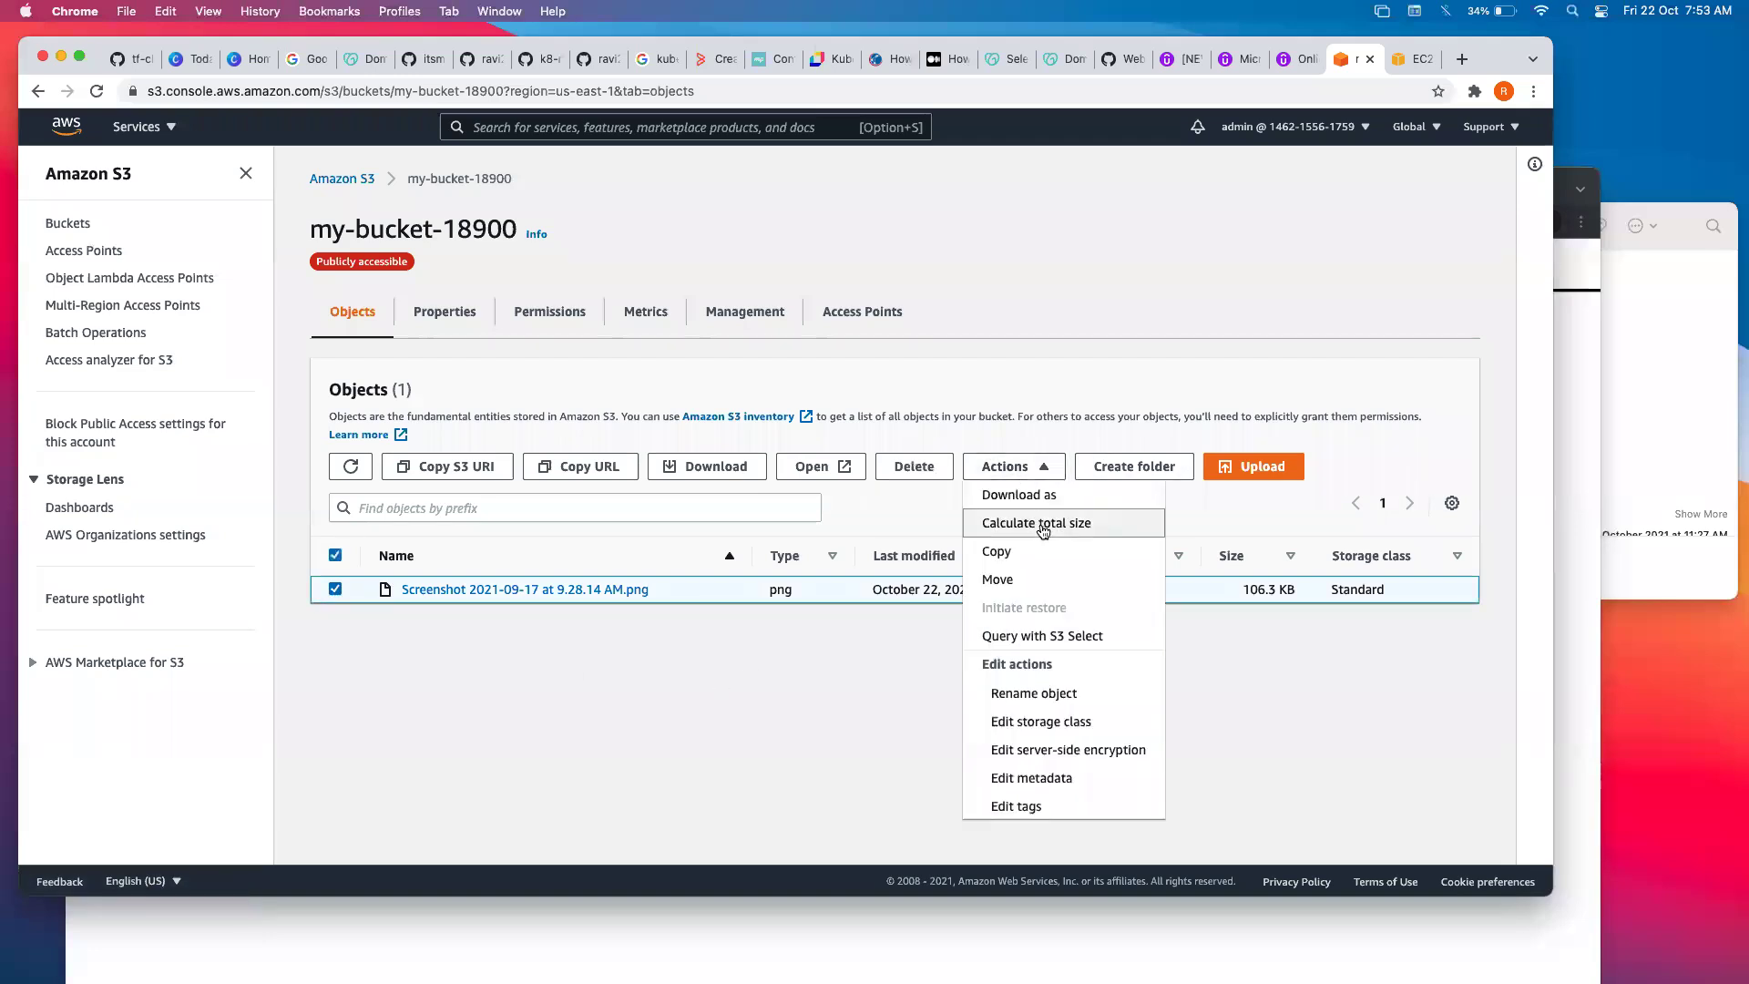
pyautogui.scroll(-1, 1039, 638)
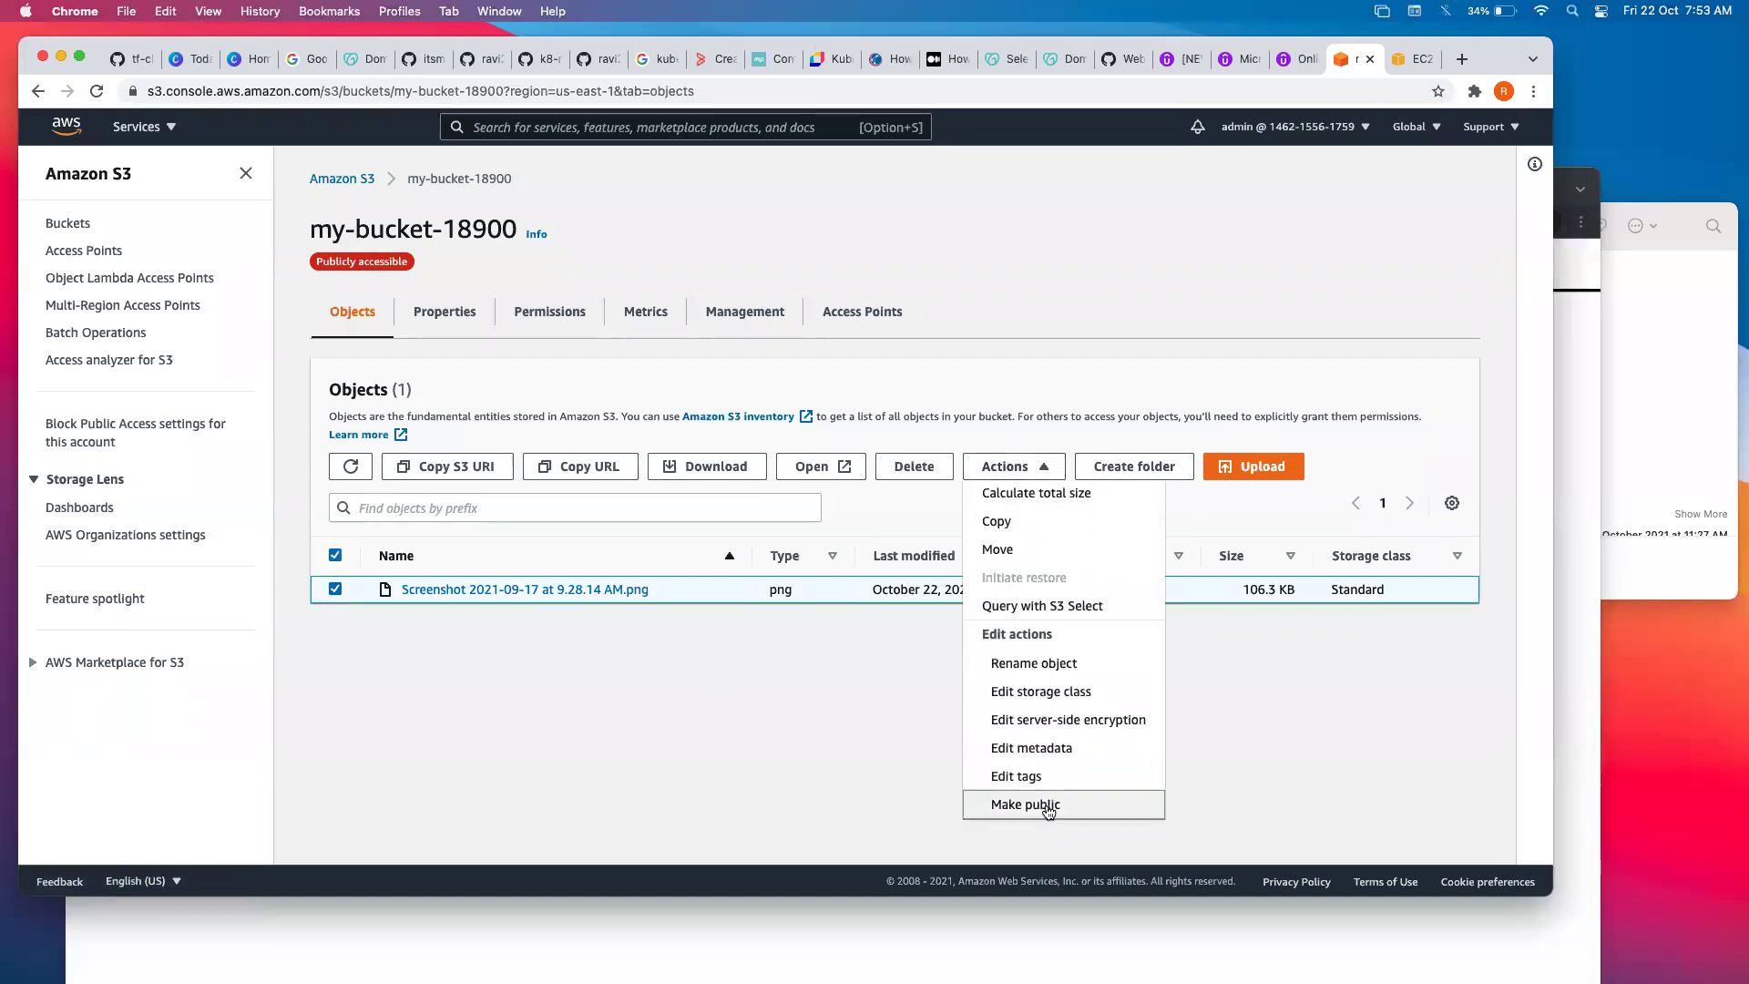
pyautogui.click(1048, 805)
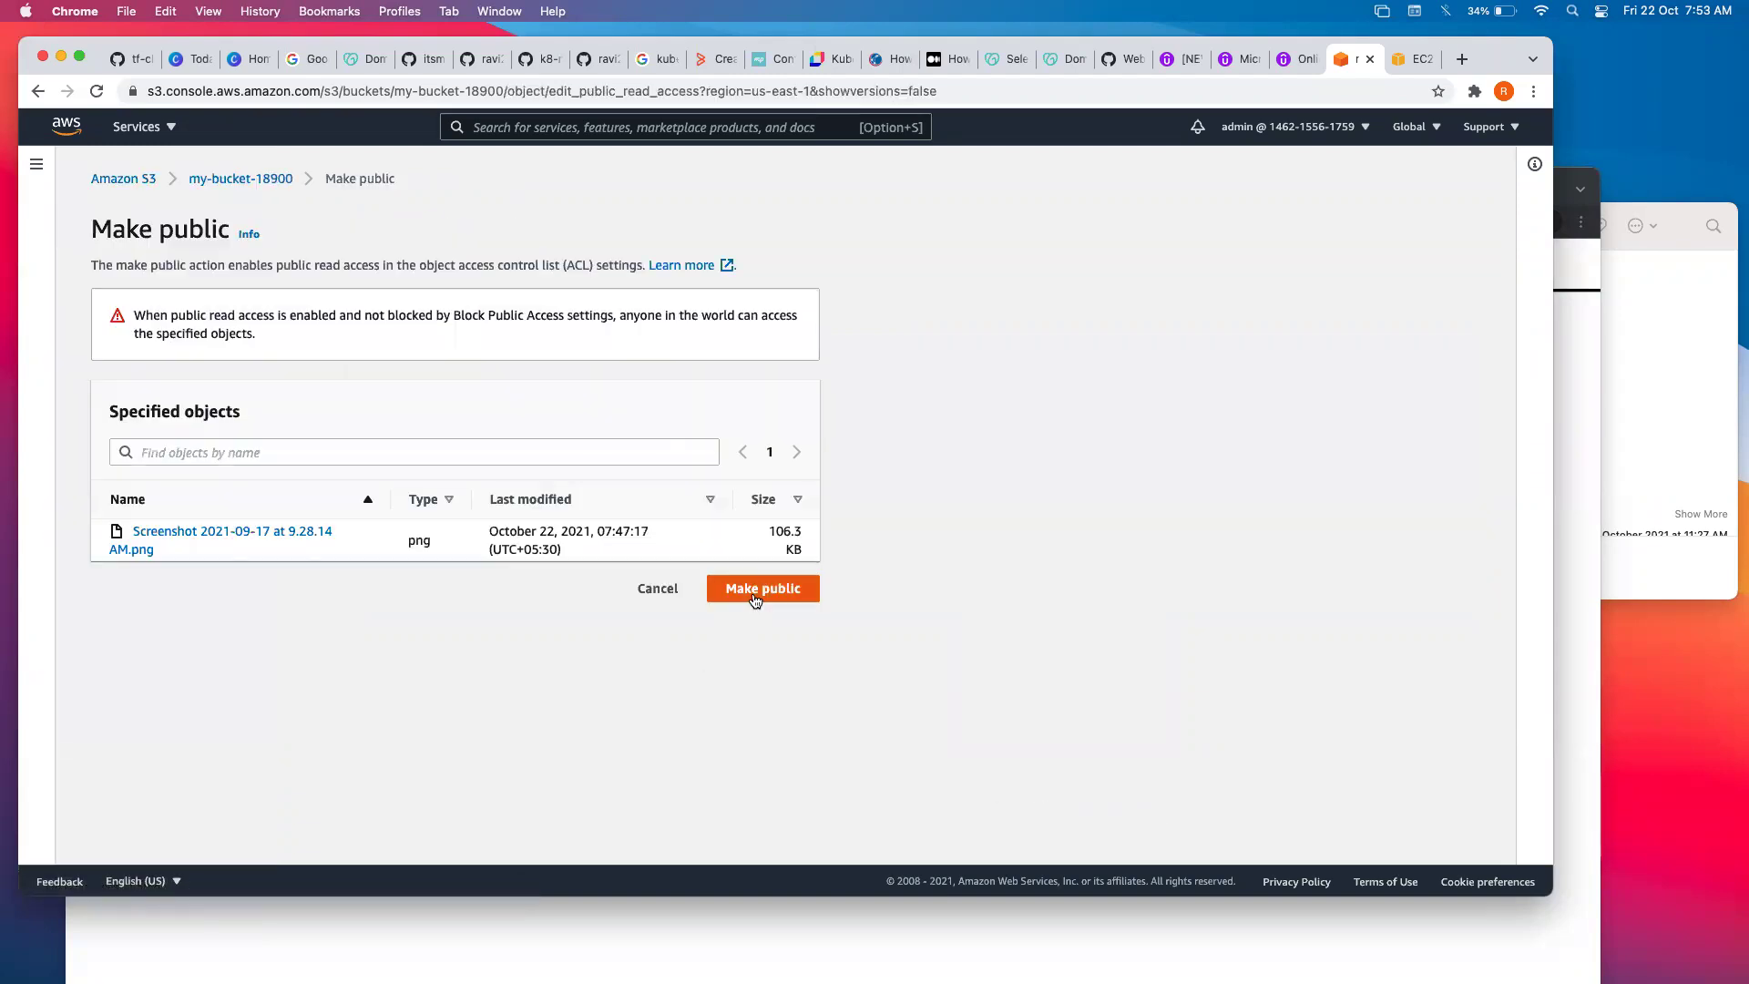
pyautogui.click(754, 596)
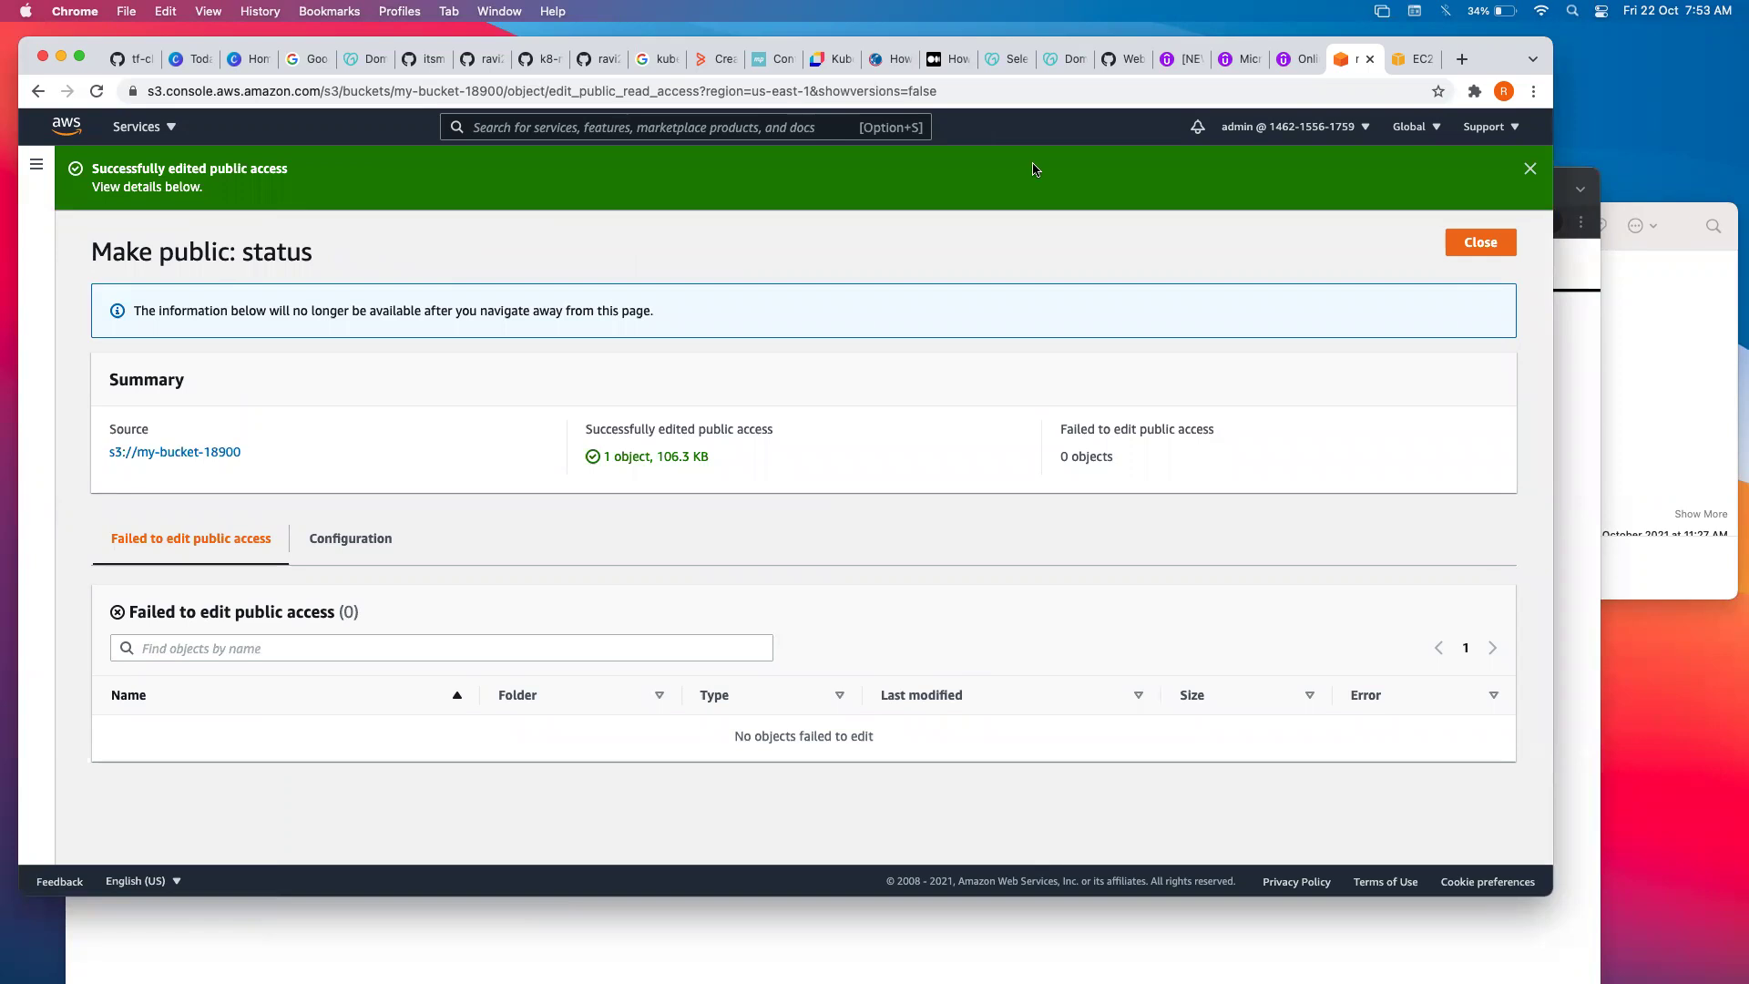
# Reload the screenshot object's URL in the incognito window to test public access, and look at the address's connection information.
pyautogui.click(1570, 341)
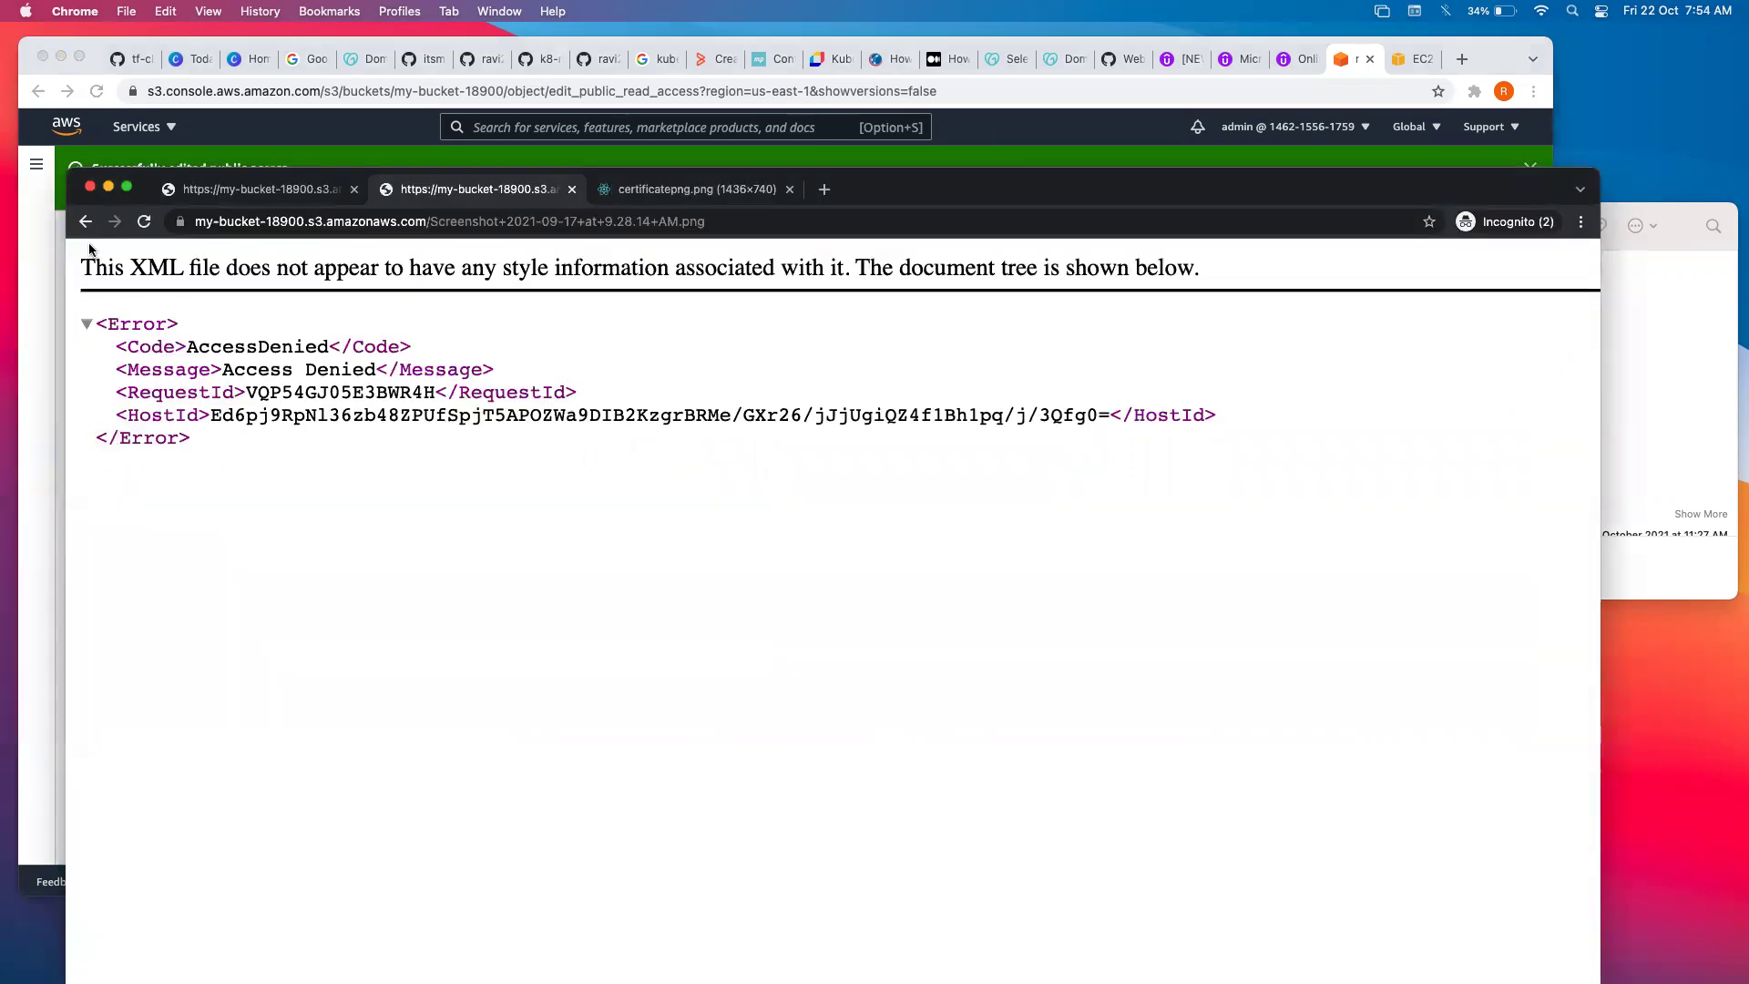
pyautogui.click(145, 223)
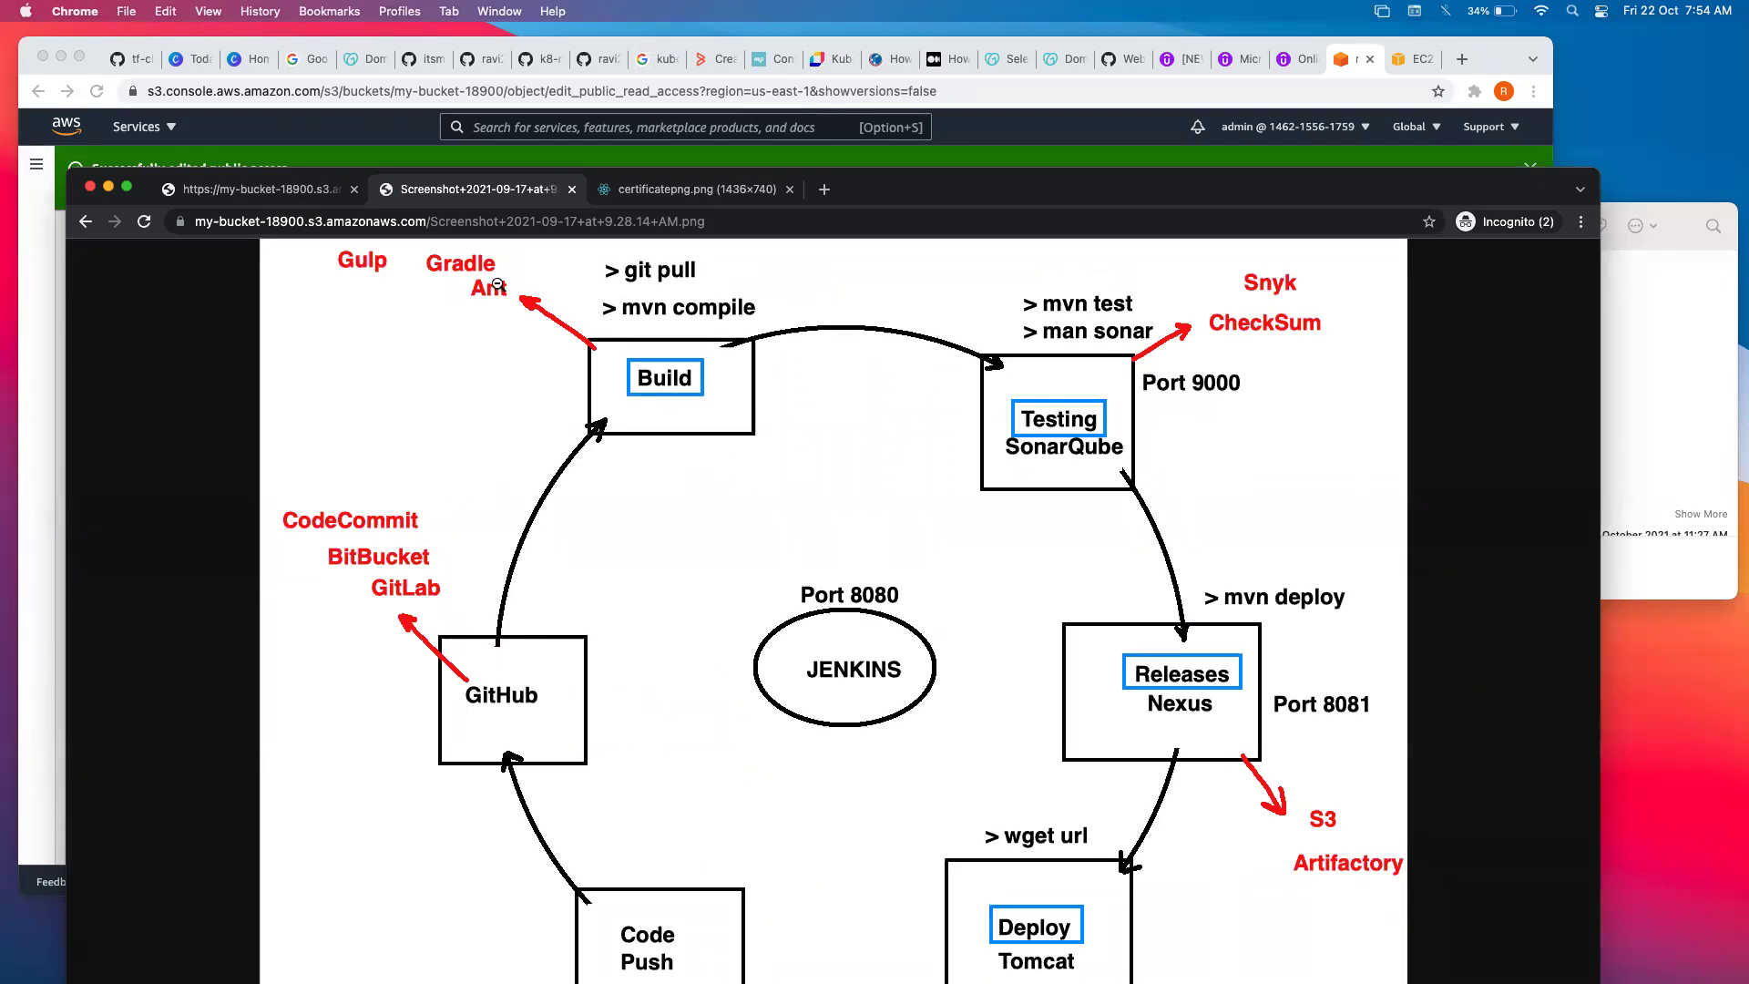
pyautogui.click(181, 221)
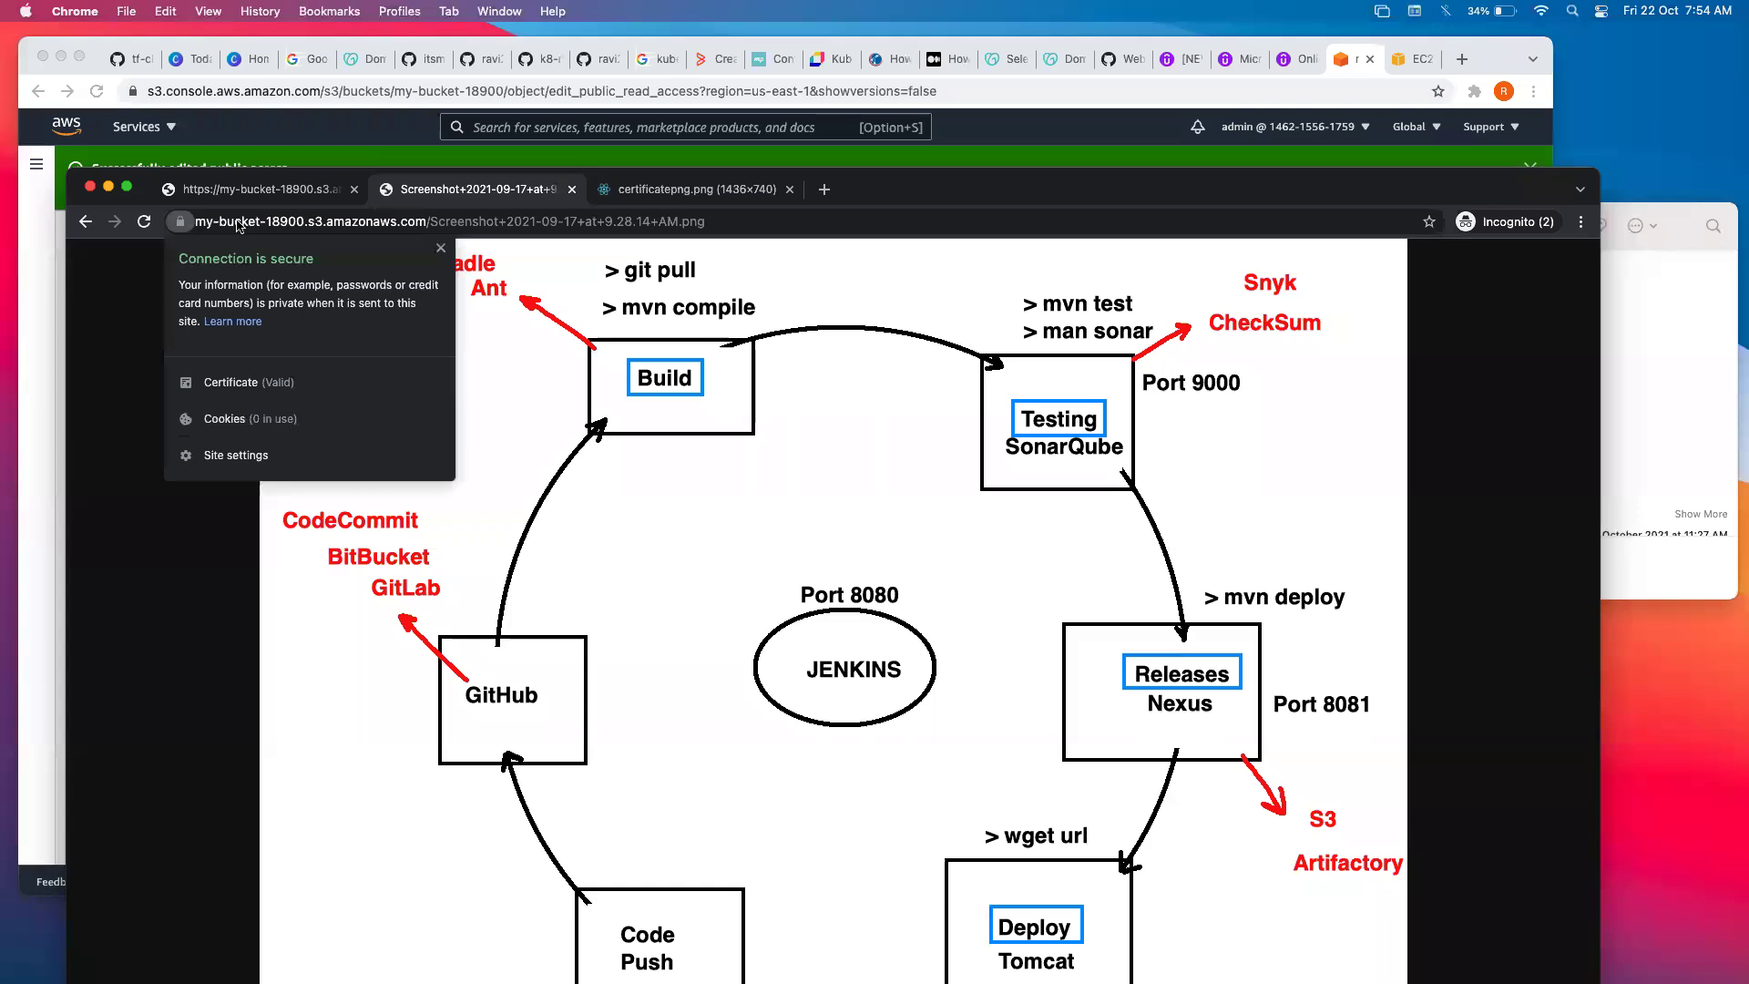
pyautogui.click(239, 221)
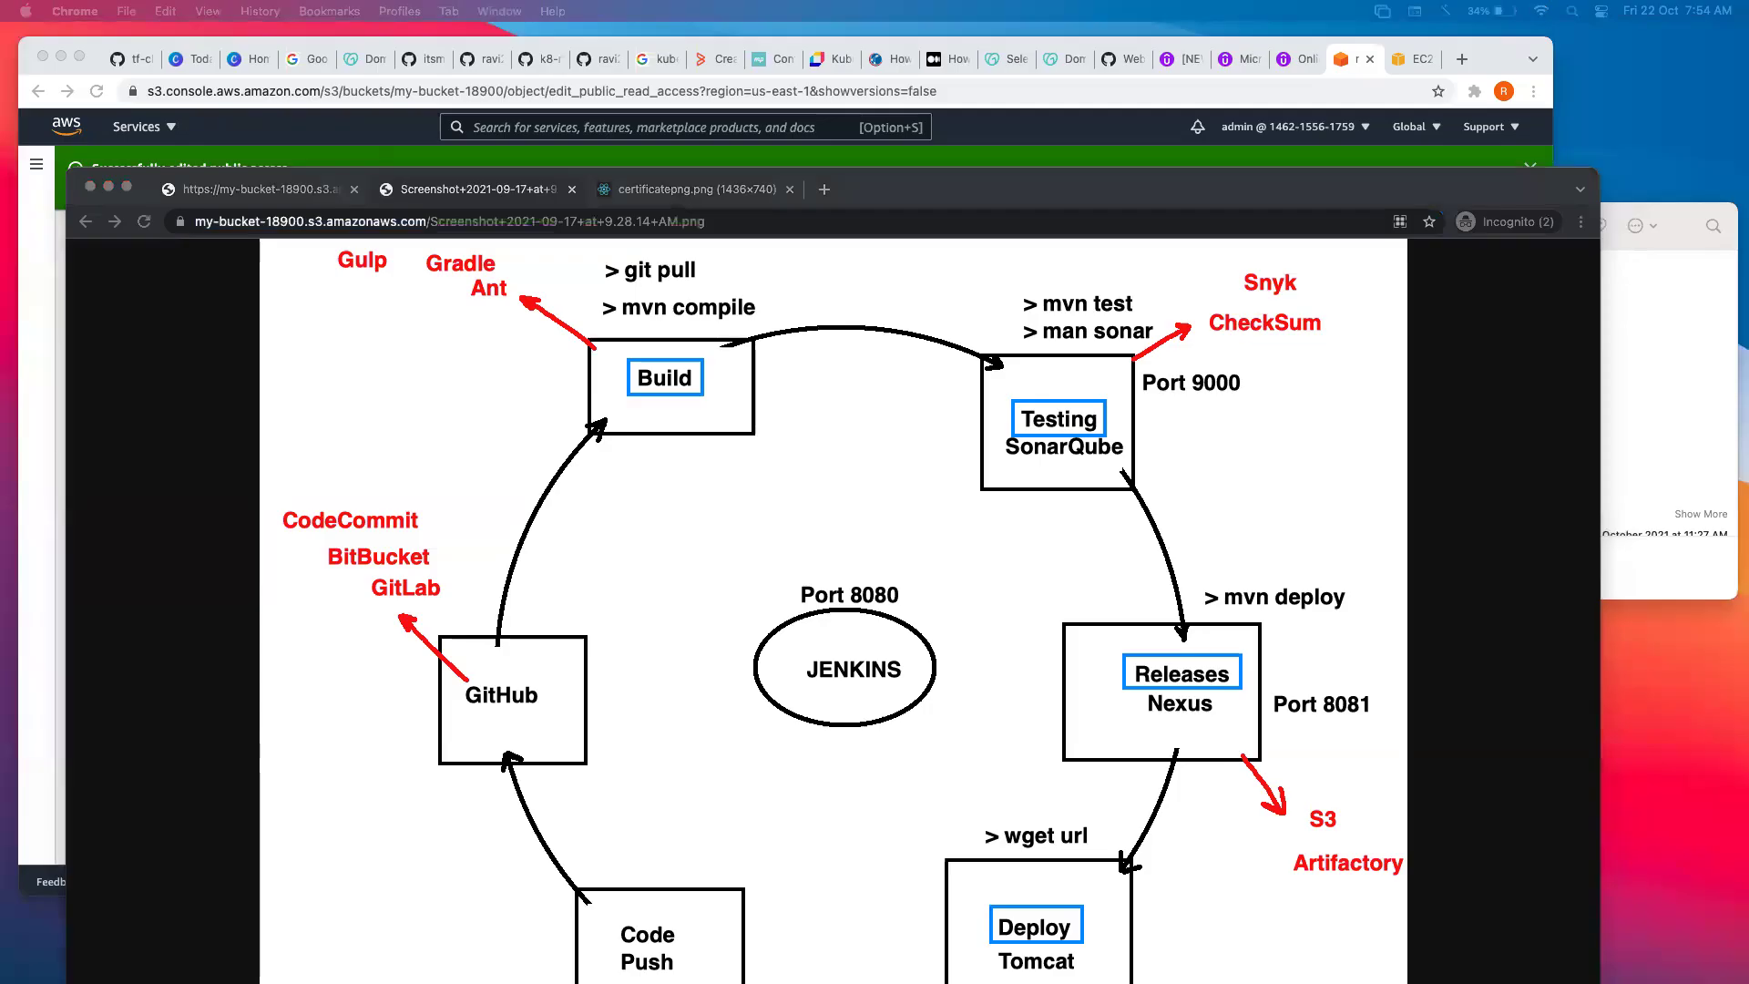
pyautogui.hotkey('ctrl', 'Up')
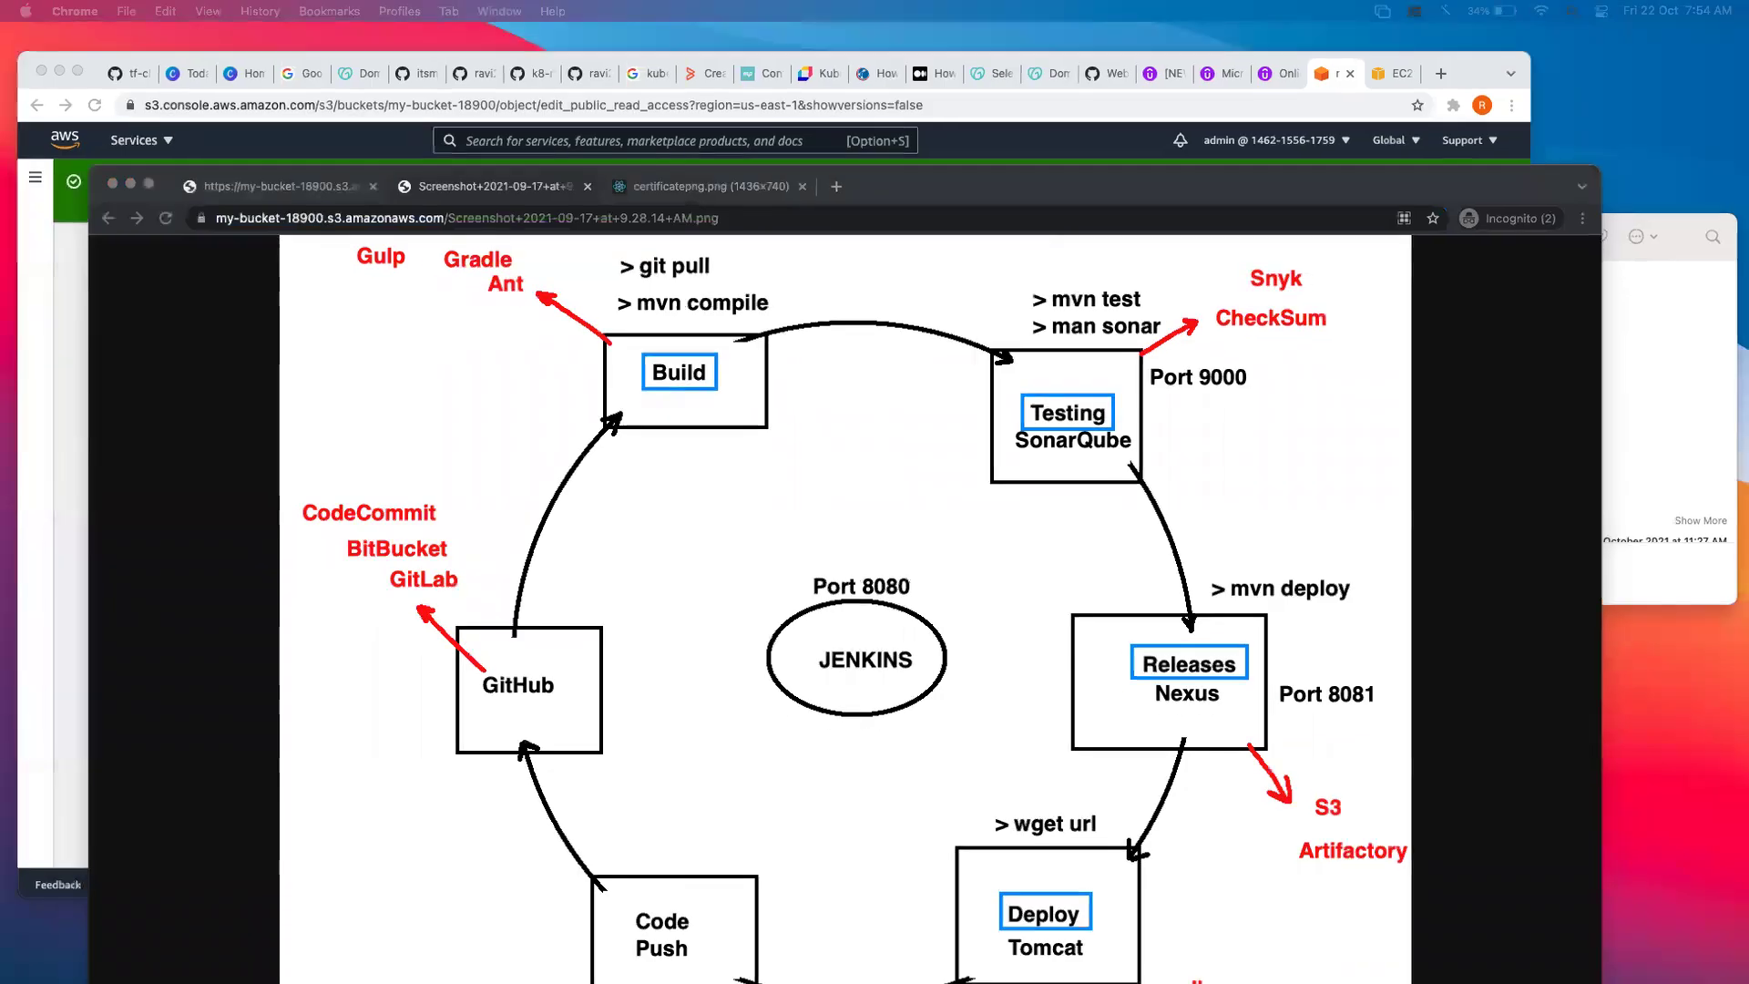
pyautogui.hotkey('ctrl', 'Up')
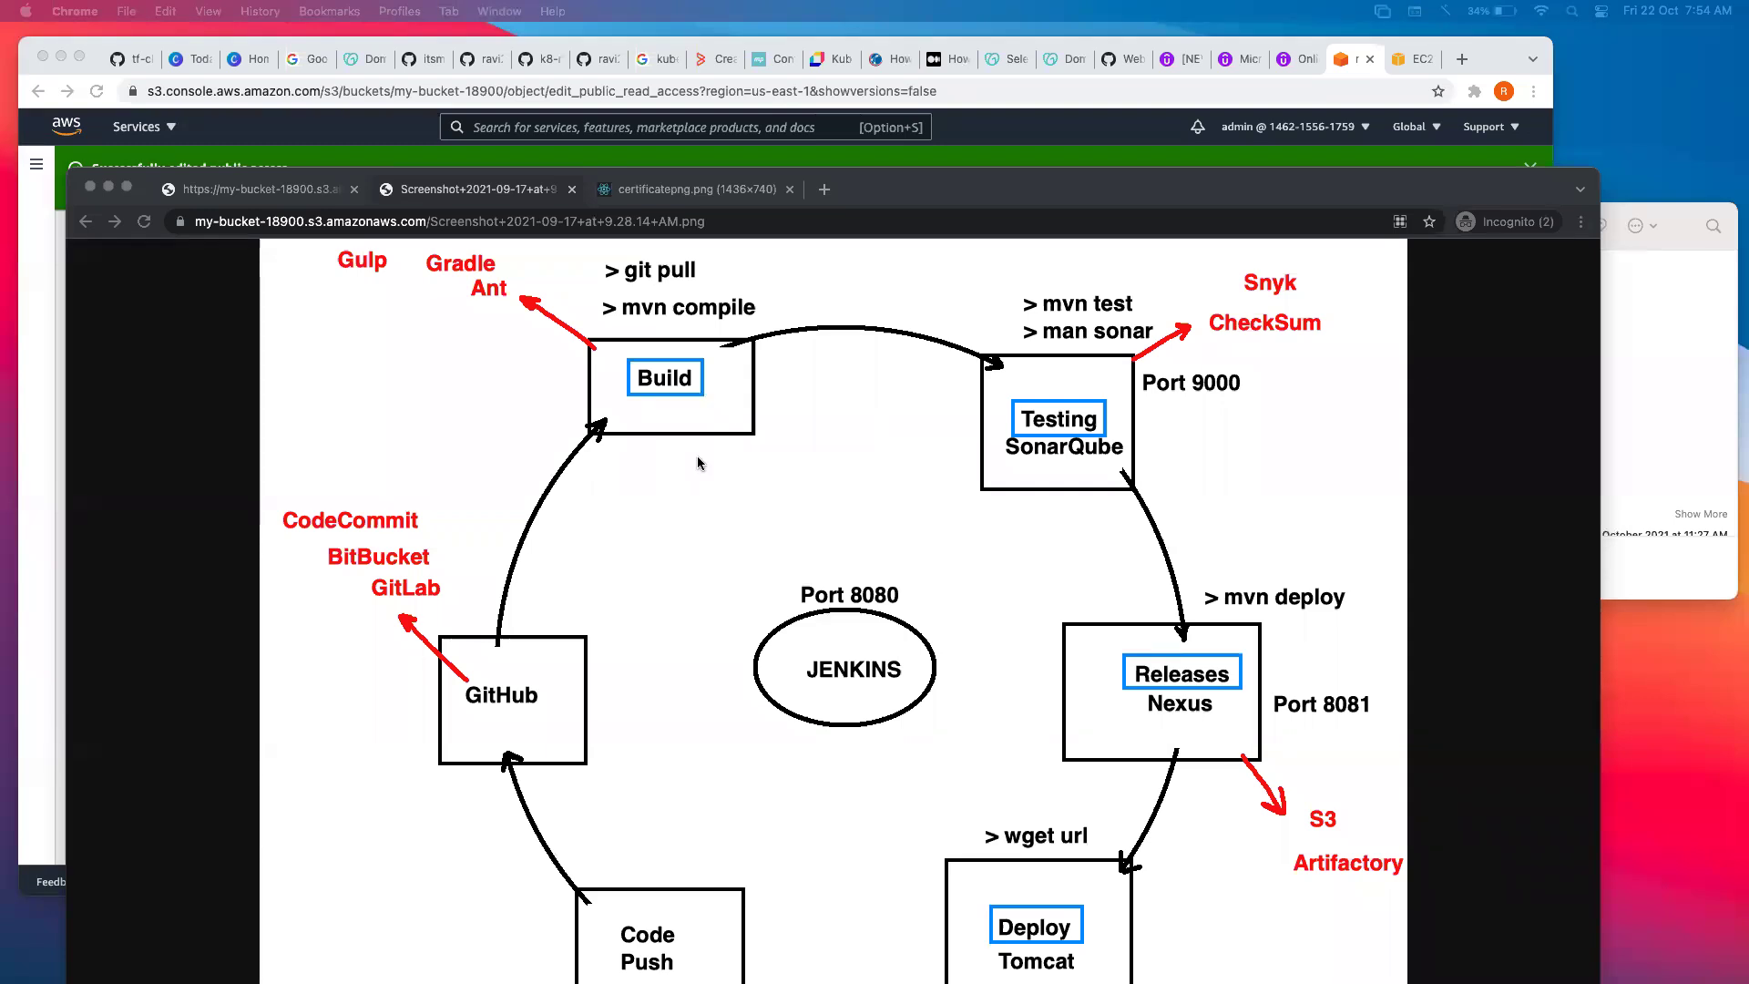
# Close the Make public status page in the S3 console and highlight the Storage class heading in the object list.
pyautogui.click(1345, 66)
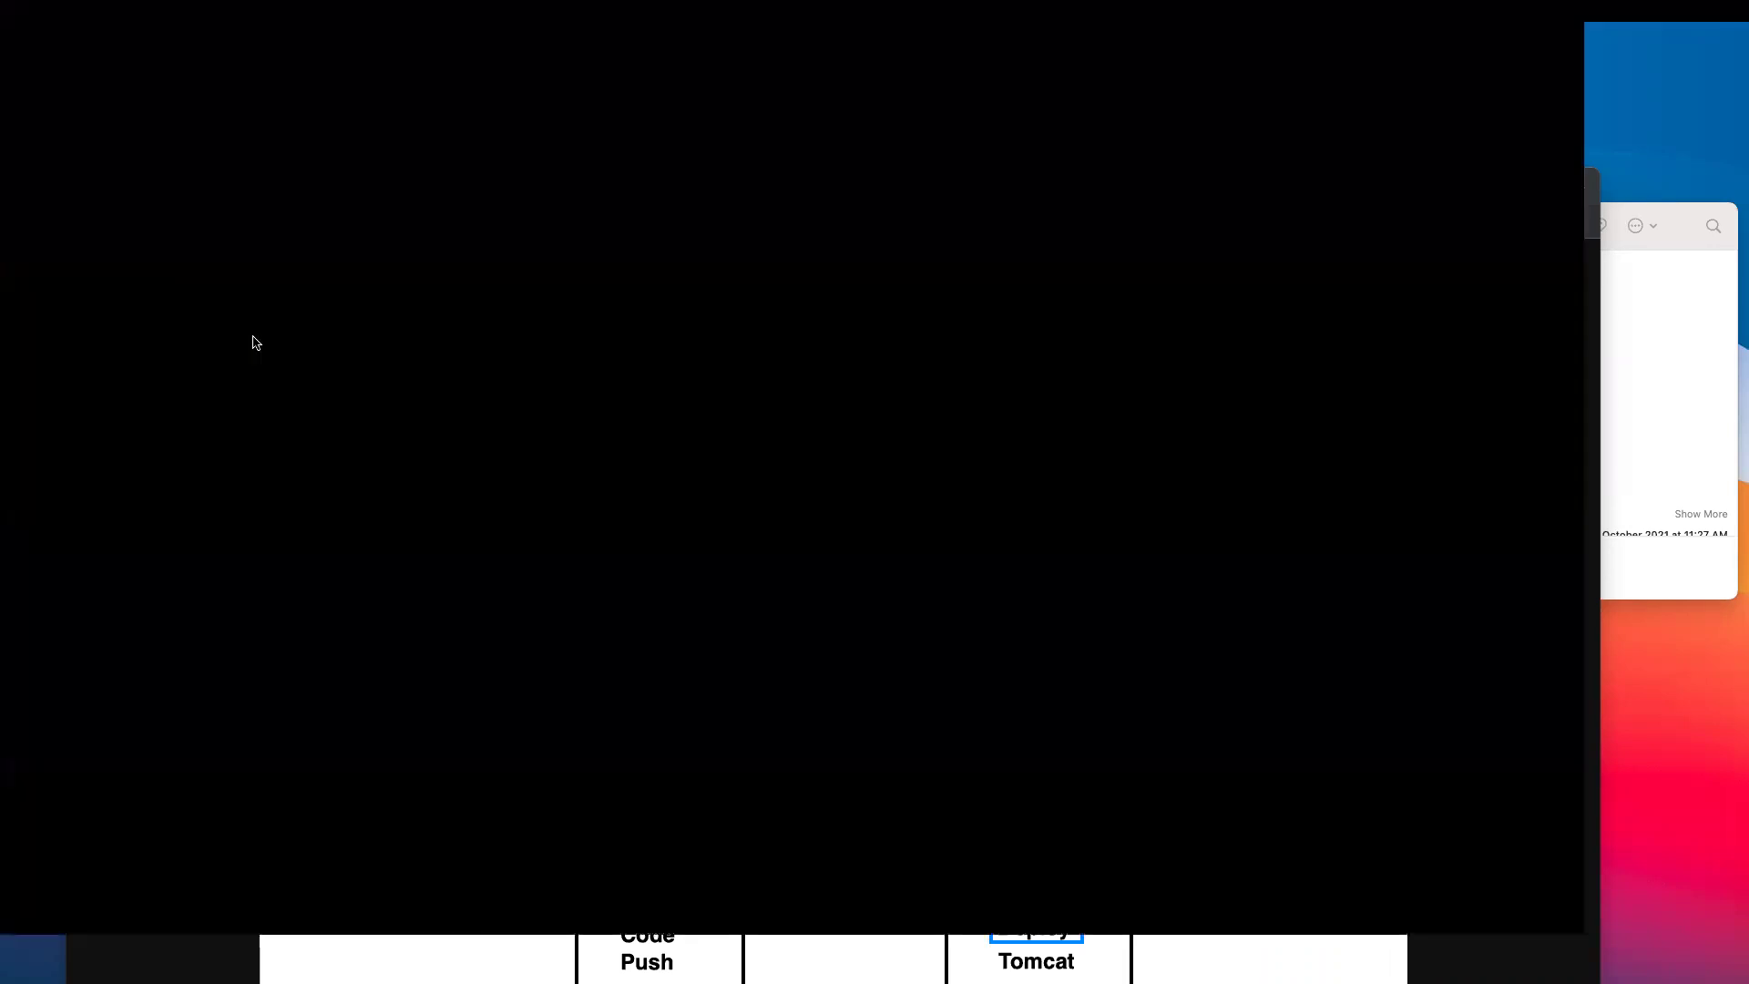
pyautogui.click(1458, 247)
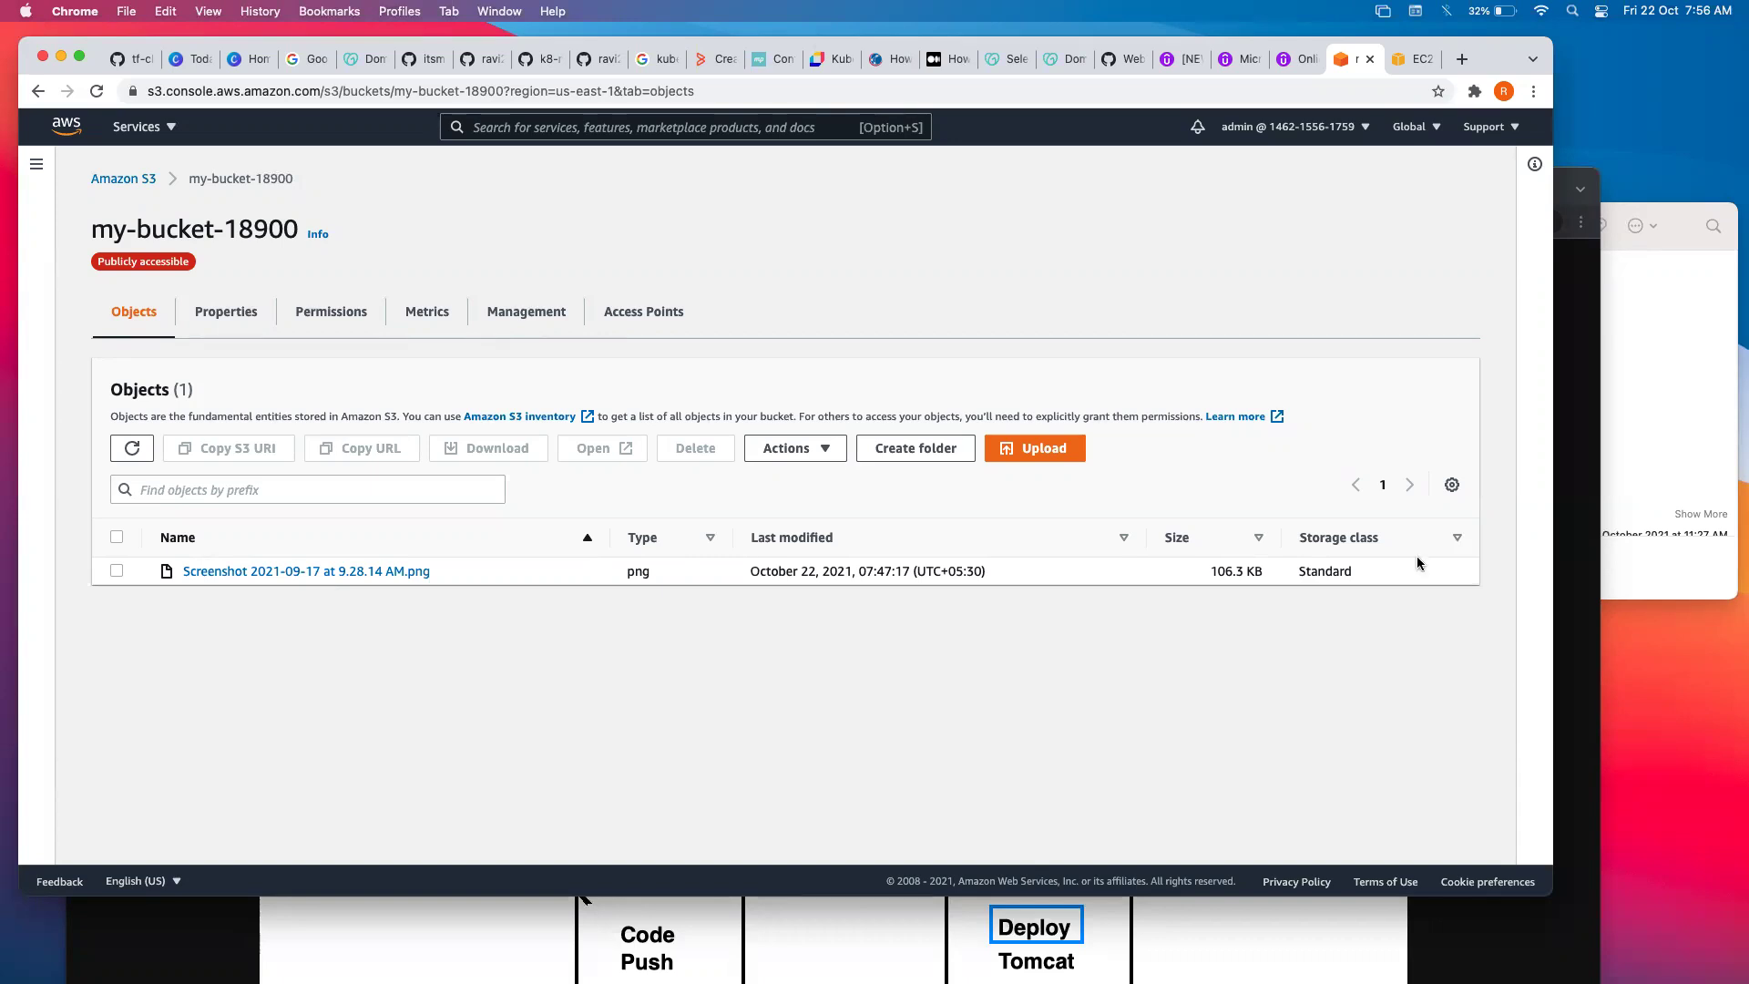
pyautogui.moveTo(1388, 543); pyautogui.dragTo(1303, 544)
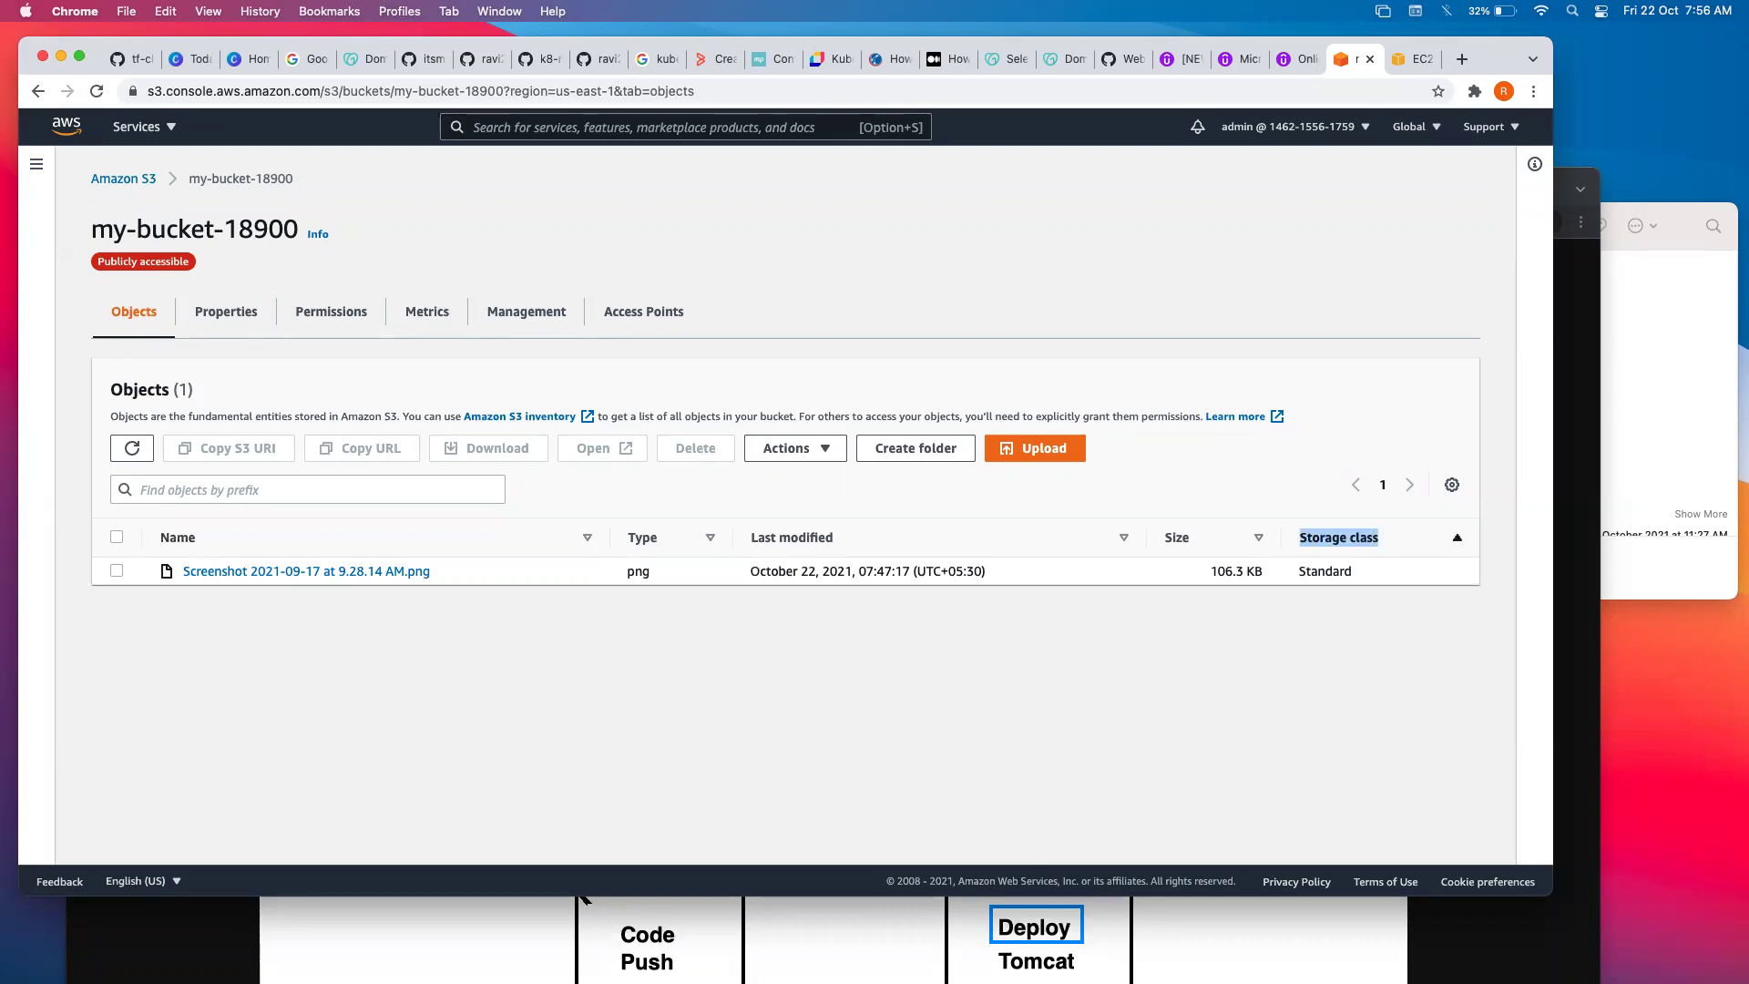
pyautogui.click(581, 899)
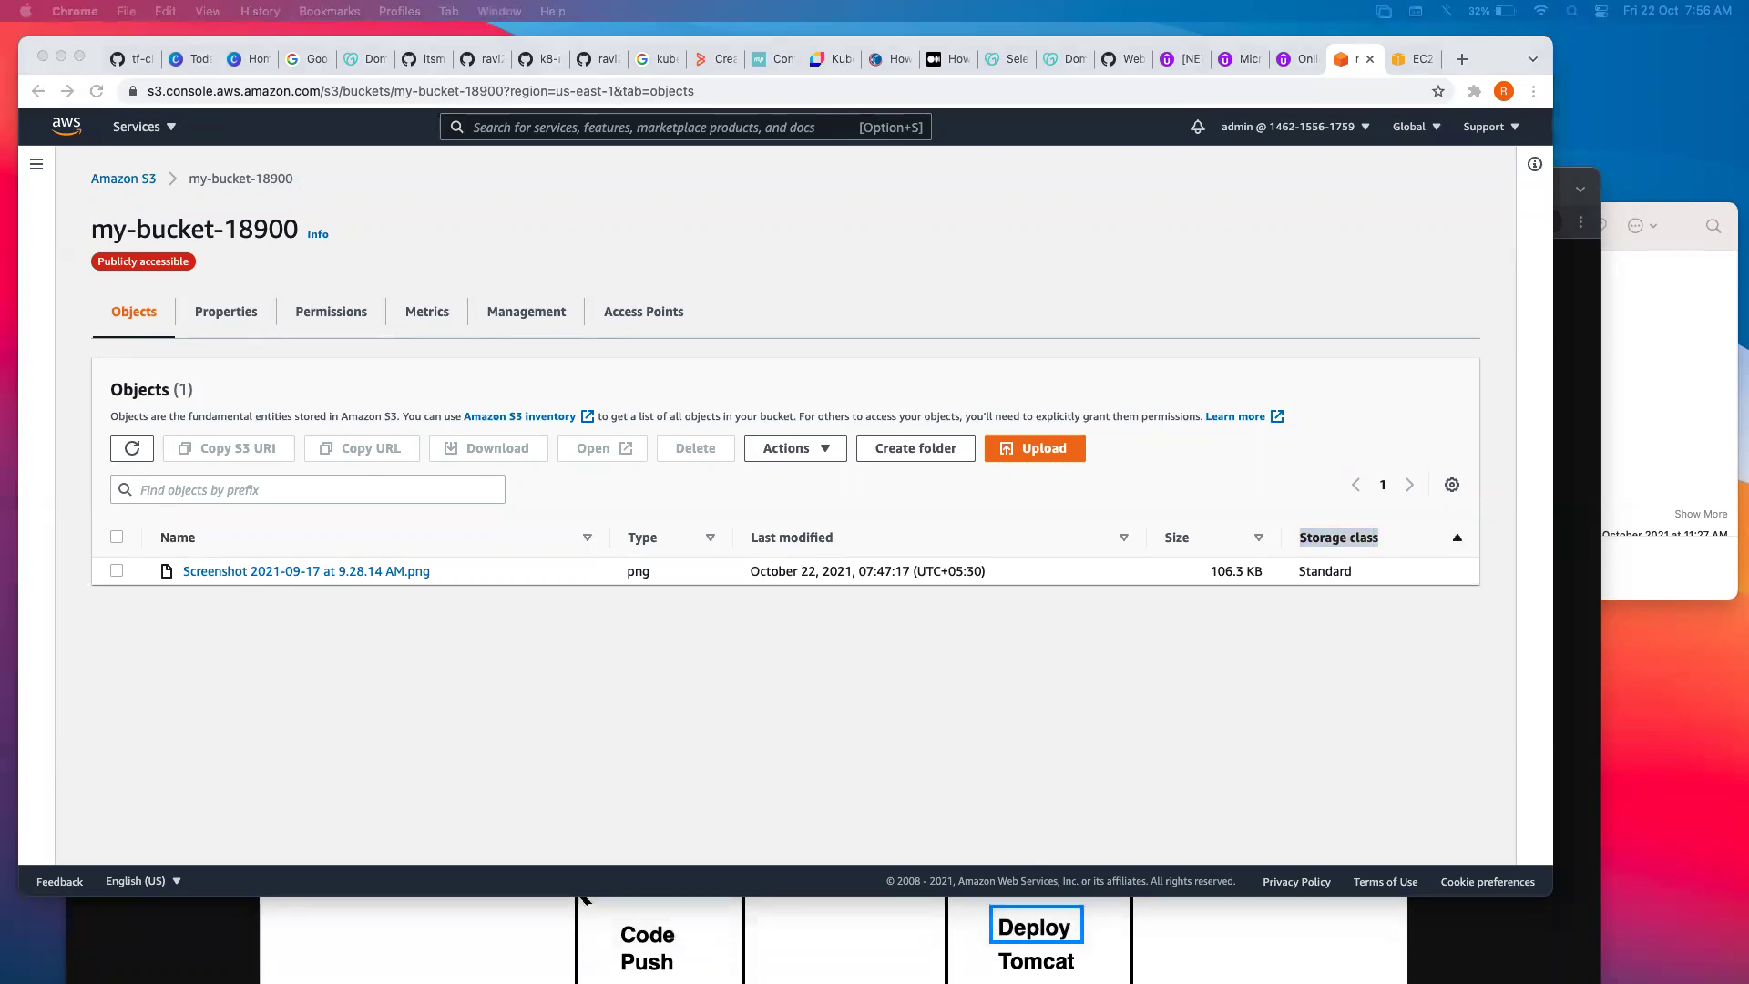
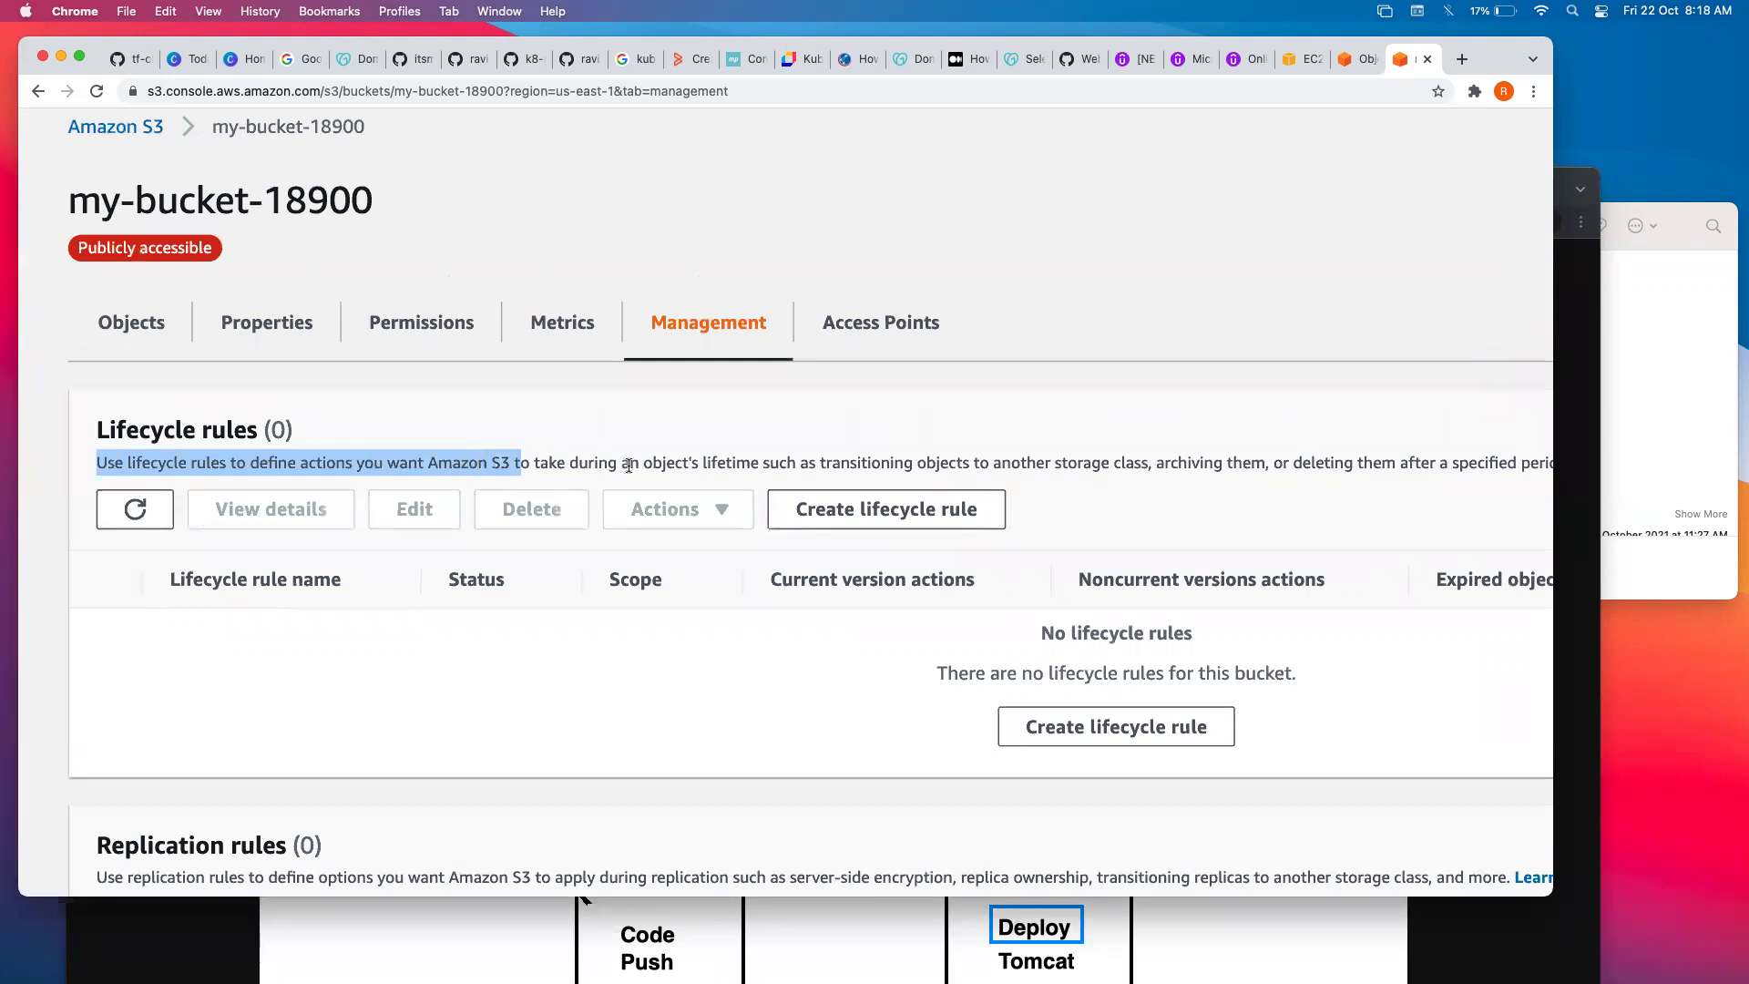
# Highlight the Lifecycle rules description phrases about object lifetime, storage class transitions, and archiving or deleting objects.
pyautogui.moveTo(623, 462); pyautogui.dragTo(756, 461)
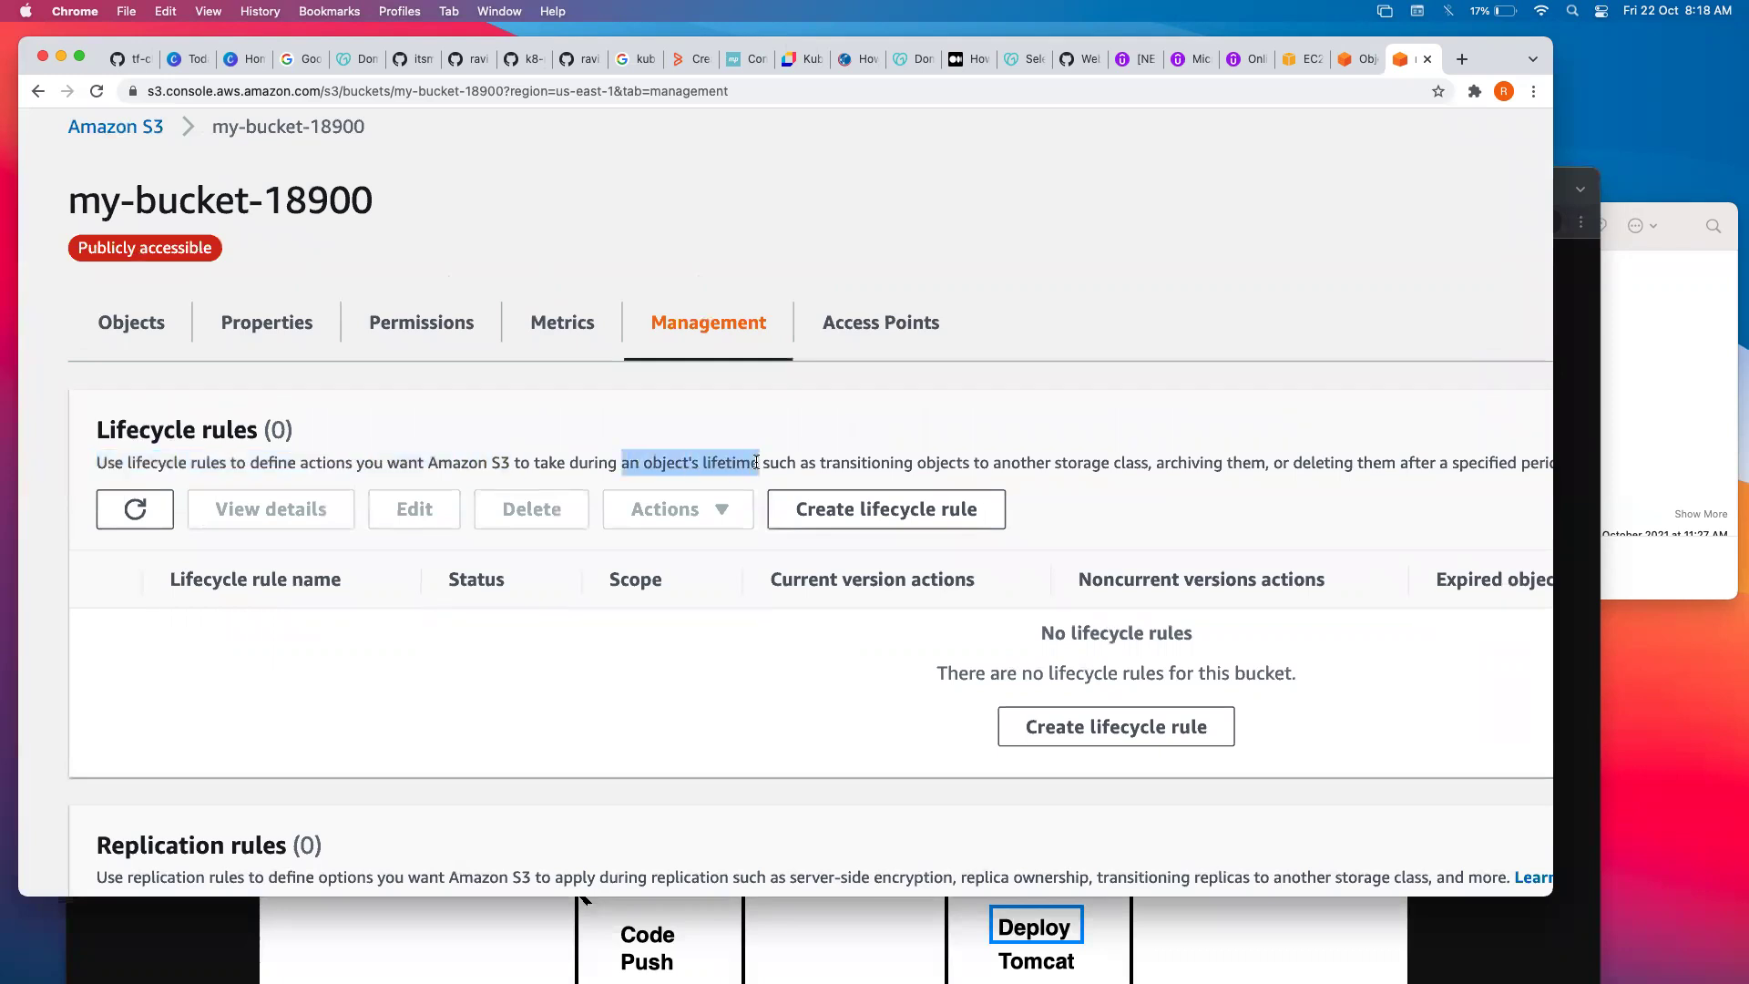
pyautogui.moveTo(797, 461); pyautogui.dragTo(1147, 462)
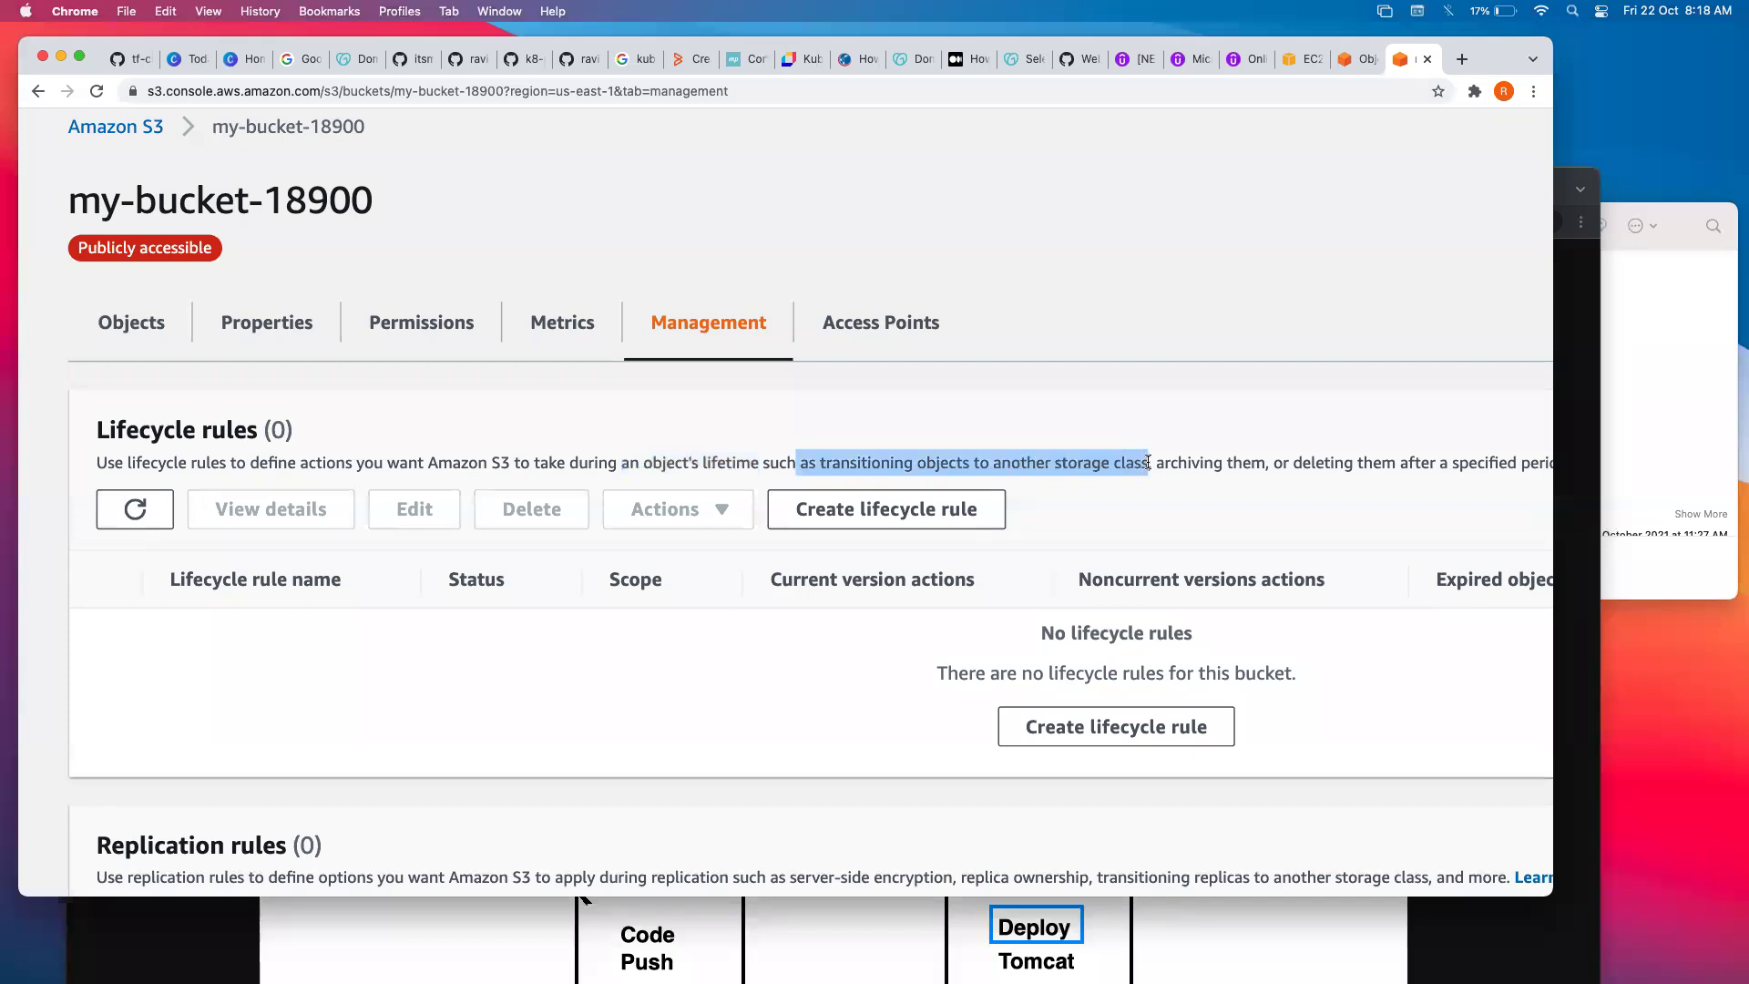
pyautogui.hscroll(3, 1147, 461)
pyautogui.moveTo(1059, 462); pyautogui.dragTo(1438, 481)
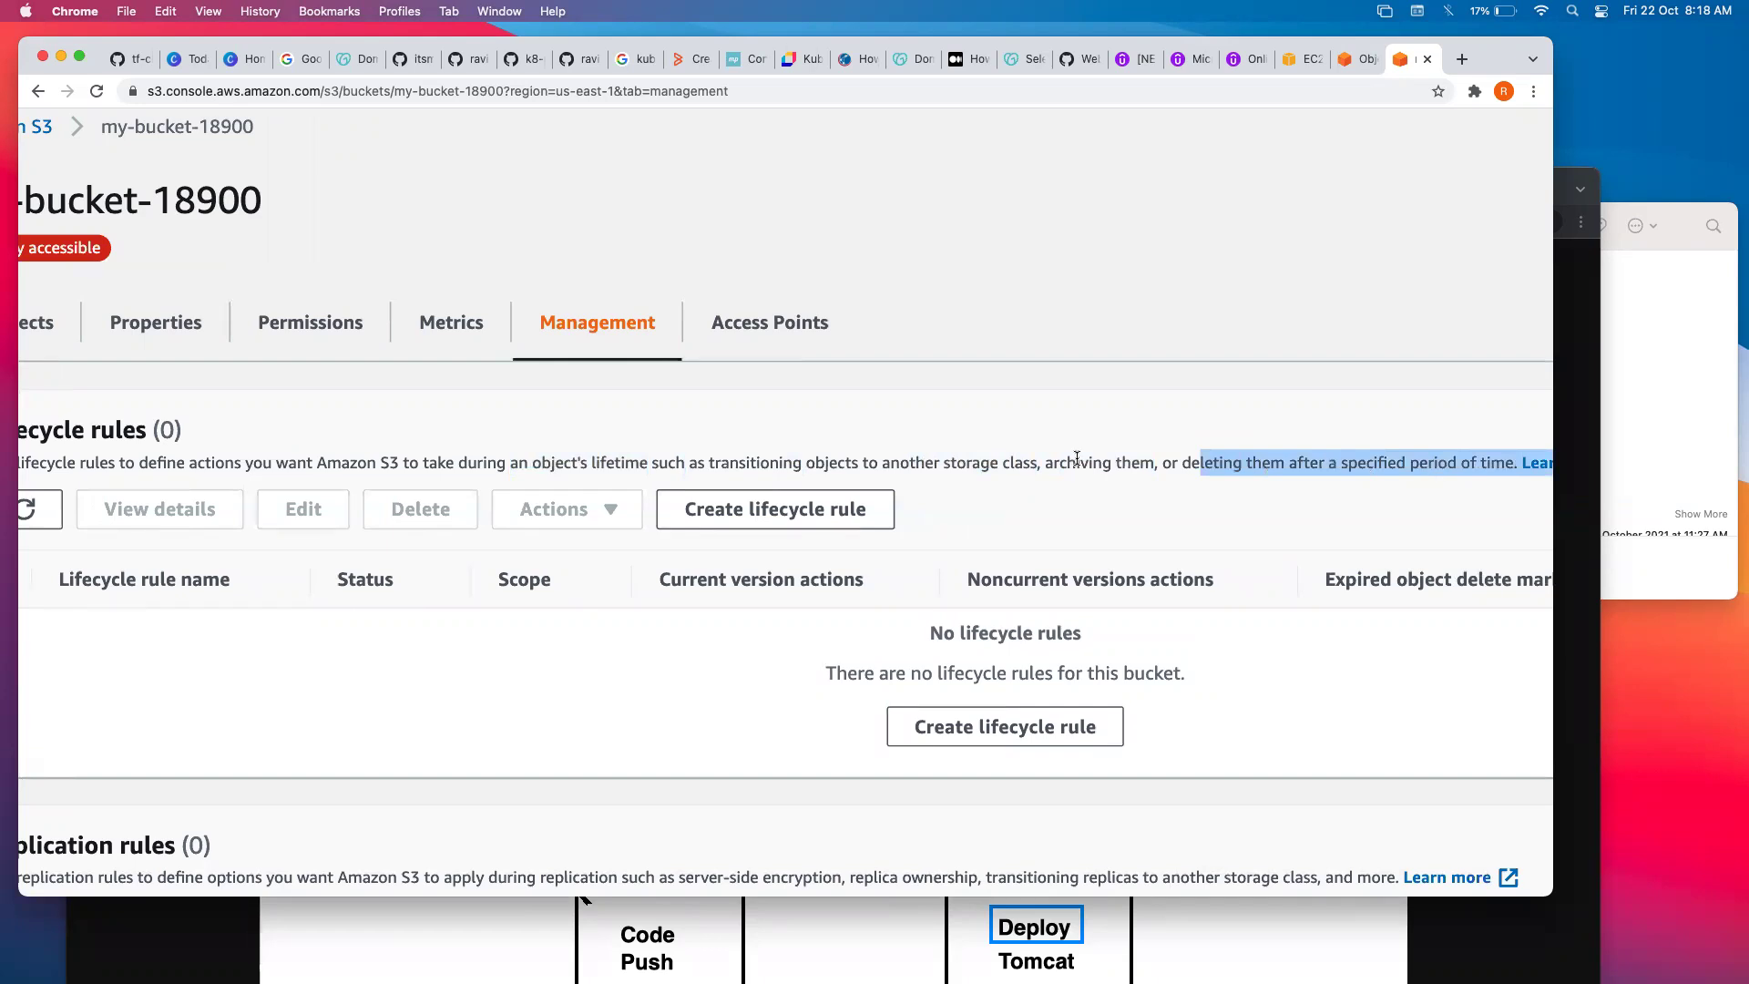
# Start a new lifecycle rule for my-bucket-18900 and name it rule1.
pyautogui.click(810, 506)
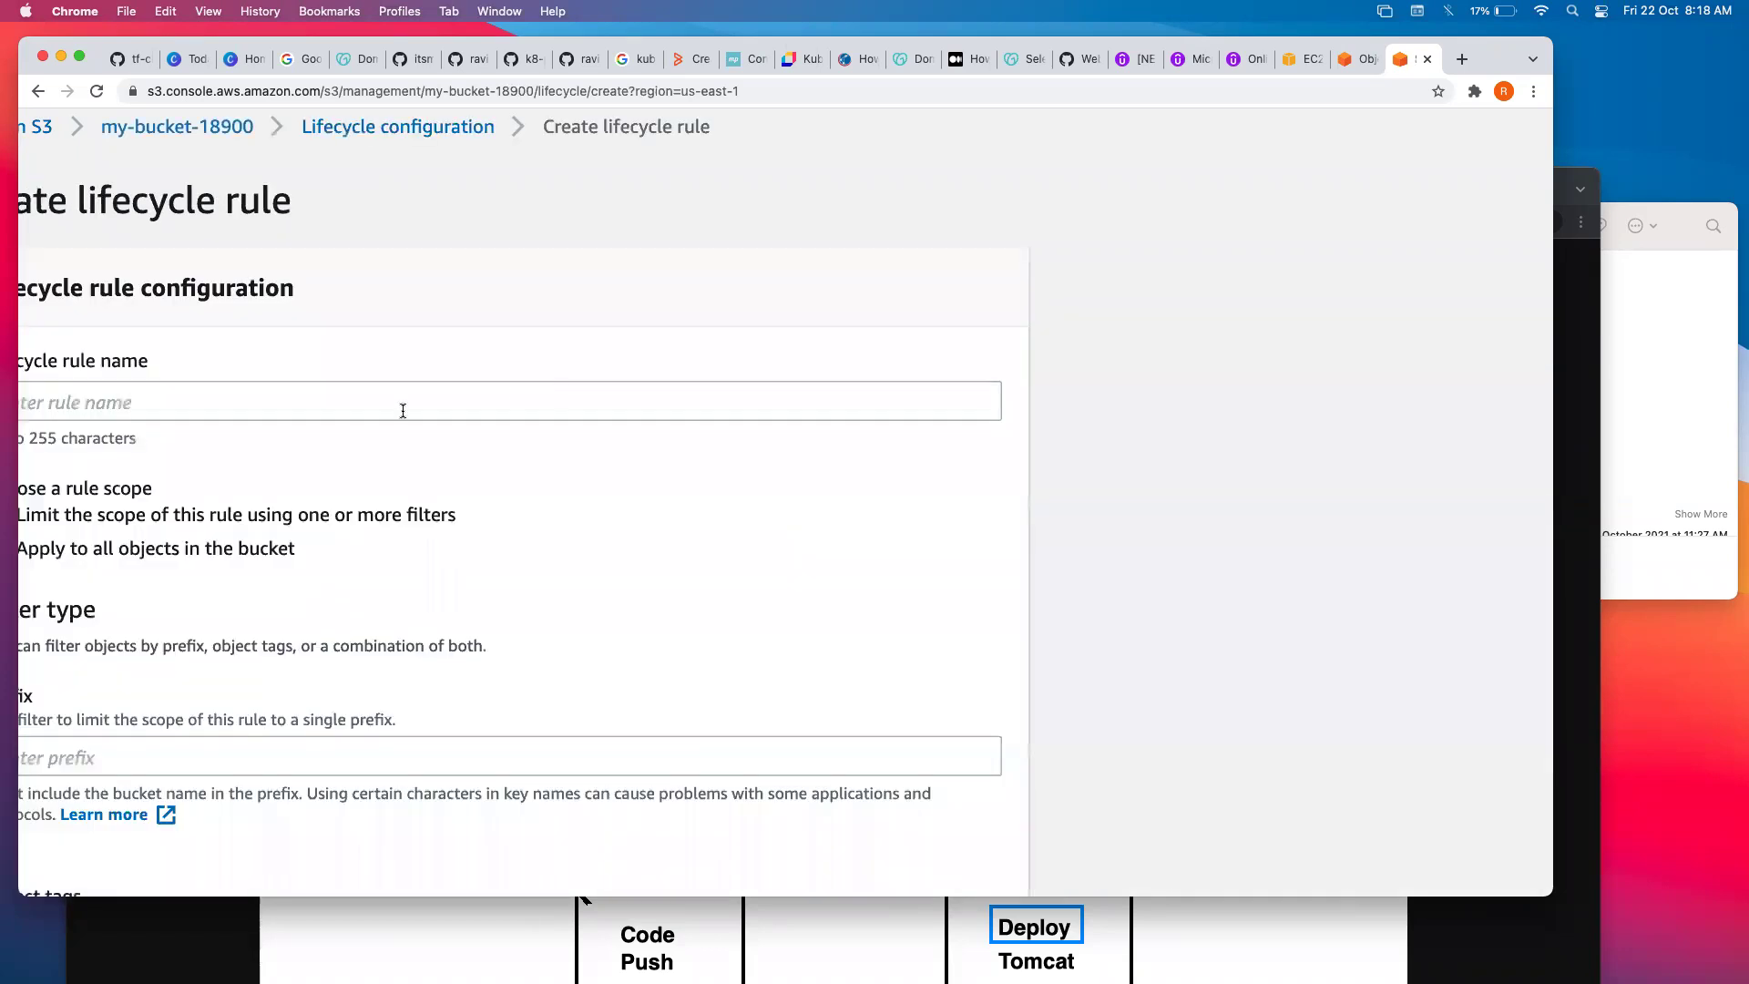
pyautogui.click(388, 394)
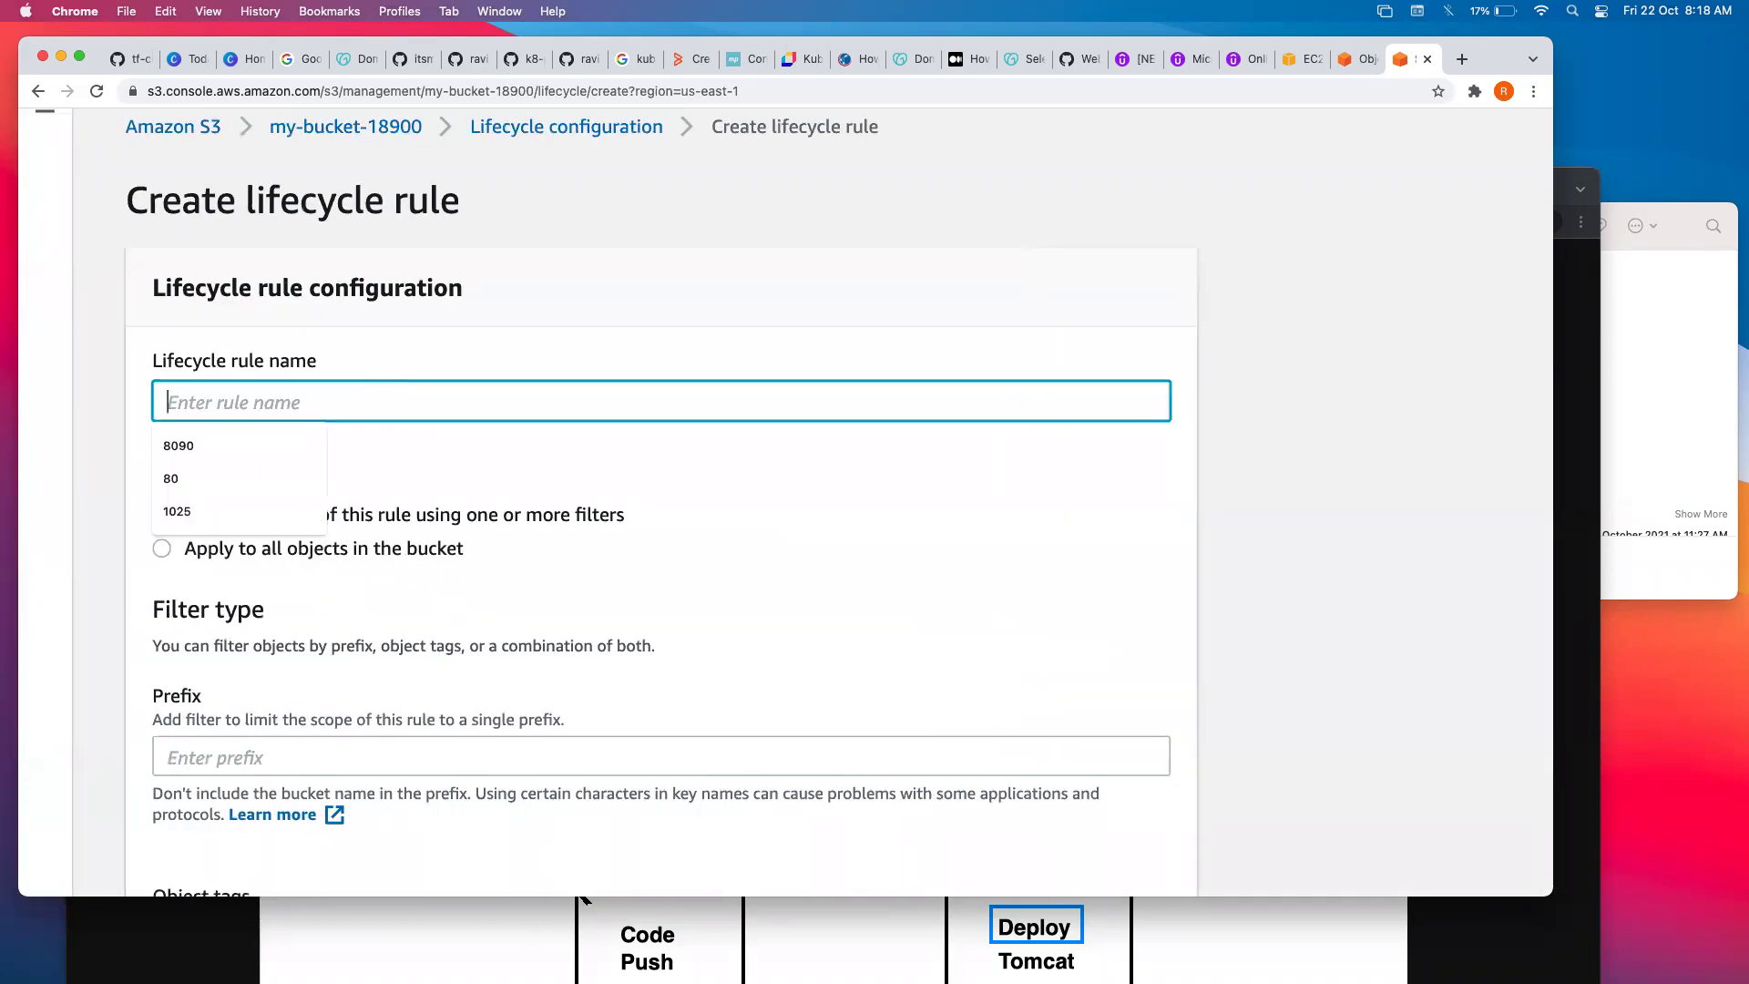
pyautogui.write('rule1')
pyautogui.click(807, 535)
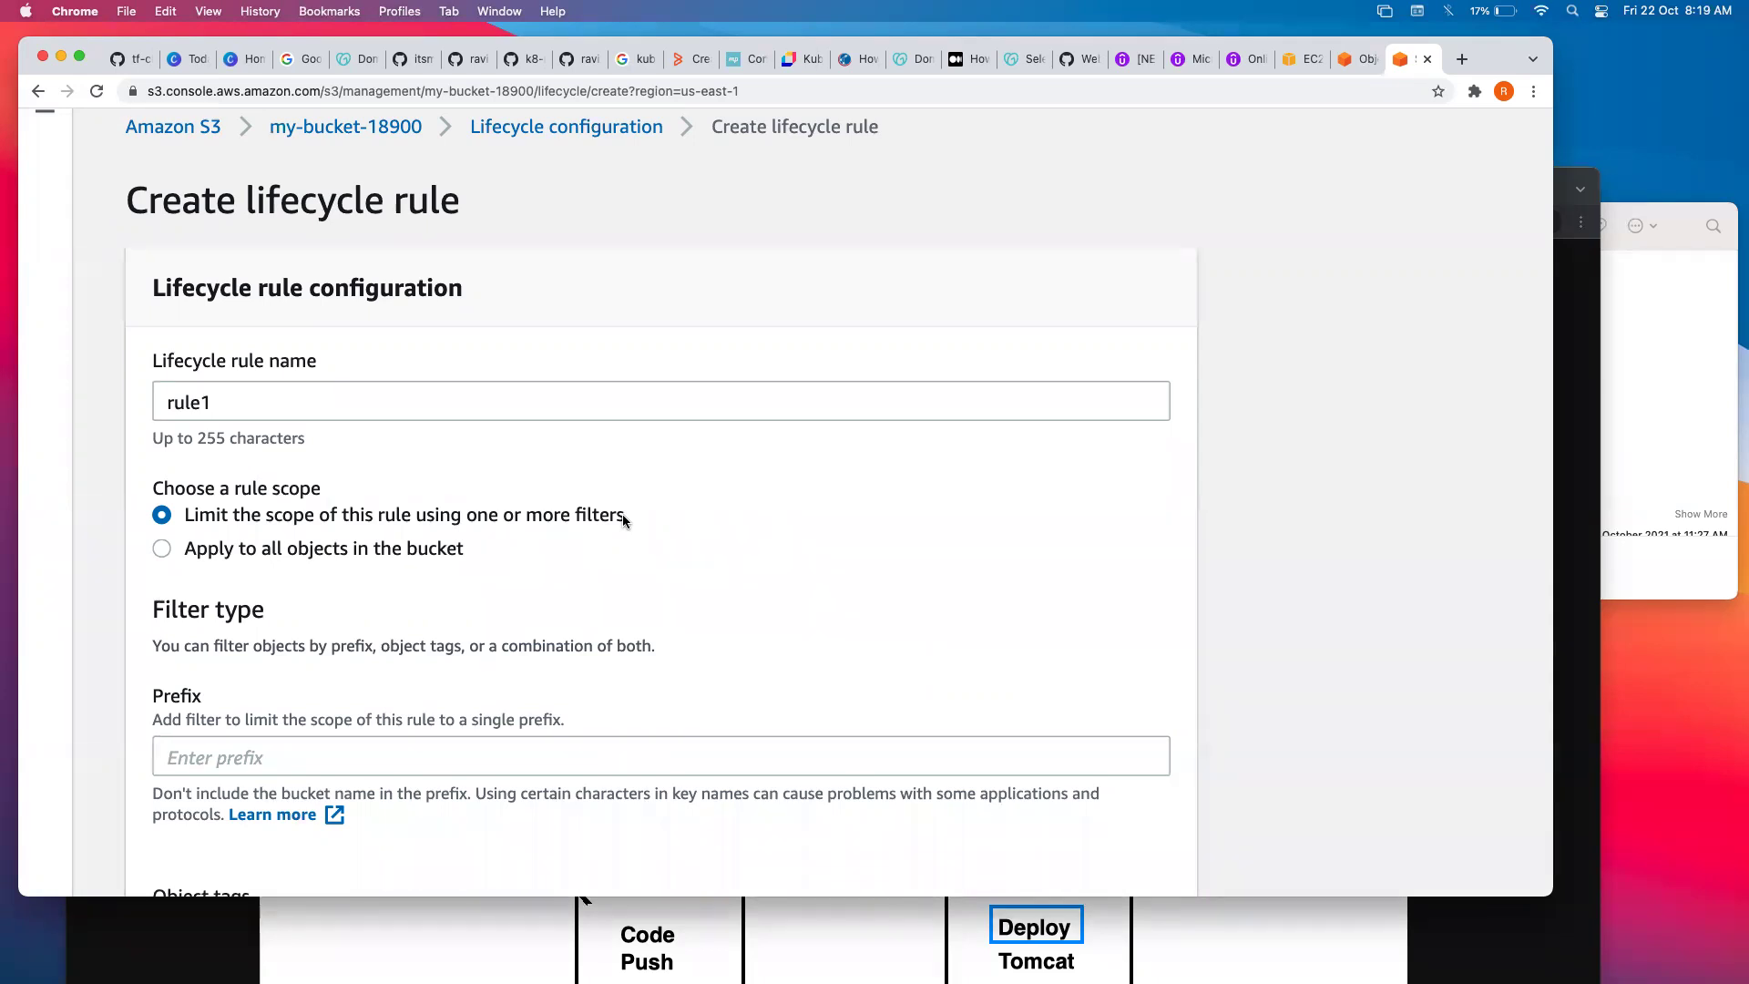
# Try the example prefixes myfiles and *.pdf in the rule's prefix filter, clearing each one.
pyautogui.click(317, 767)
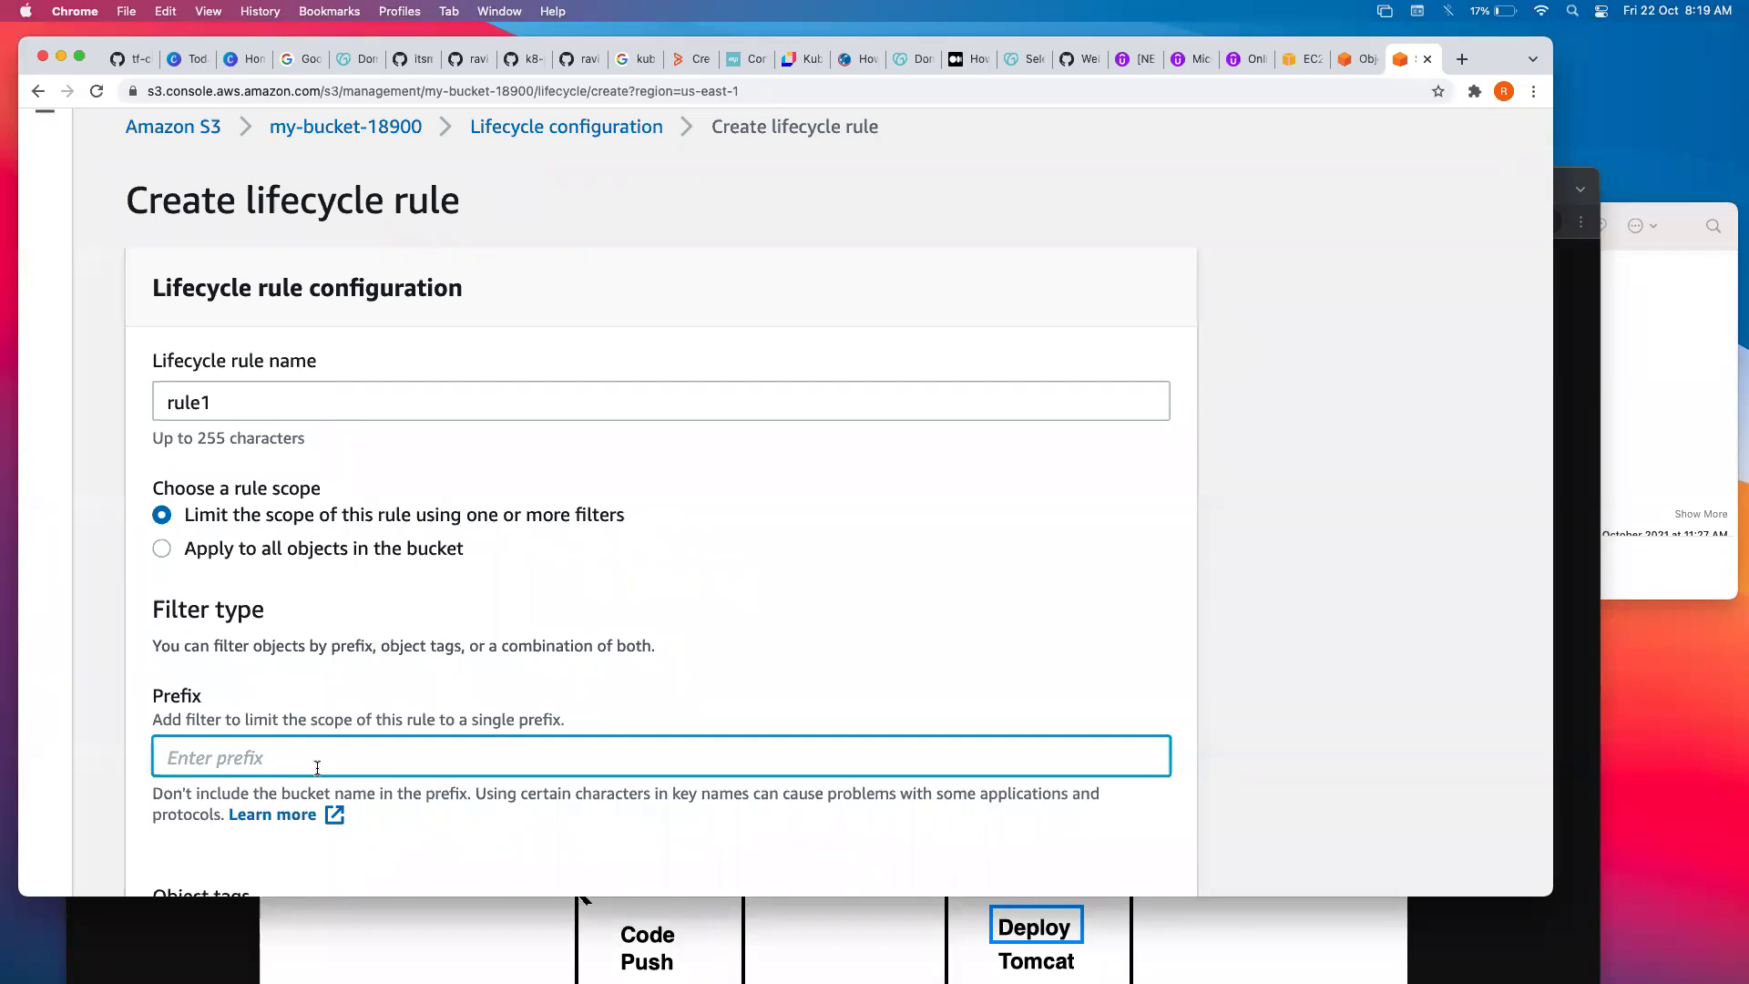
pyautogui.write('myfiles')
pyautogui.press('super+a')
pyautogui.press('BackSpace')
pyautogui.write('*.pdf')
pyautogui.press('super+a')
pyautogui.press('BackSpace')
# Set the rule scope to all objects in the bucket and acknowledge that it applies to all of them.
pyautogui.click(219, 549)
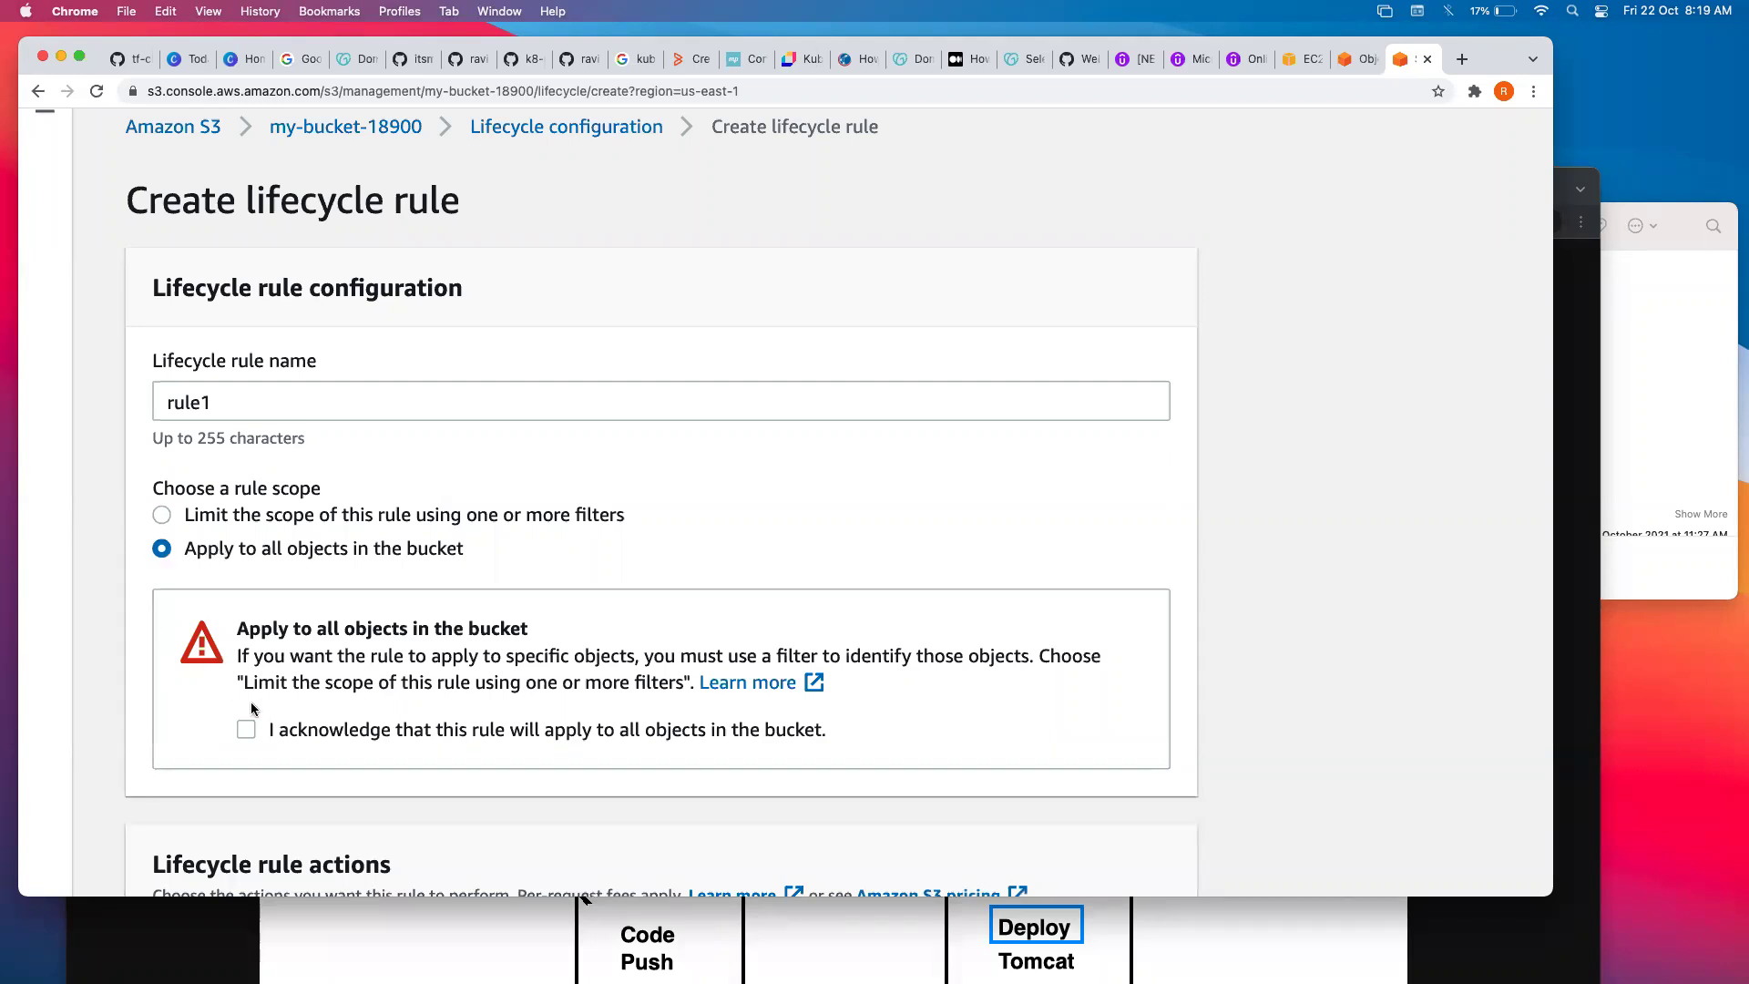
pyautogui.click(246, 727)
# Enable the rule actions for moving current versions between storage classes and expiring current versions of objects.
pyautogui.scroll(-5, 350, 704)
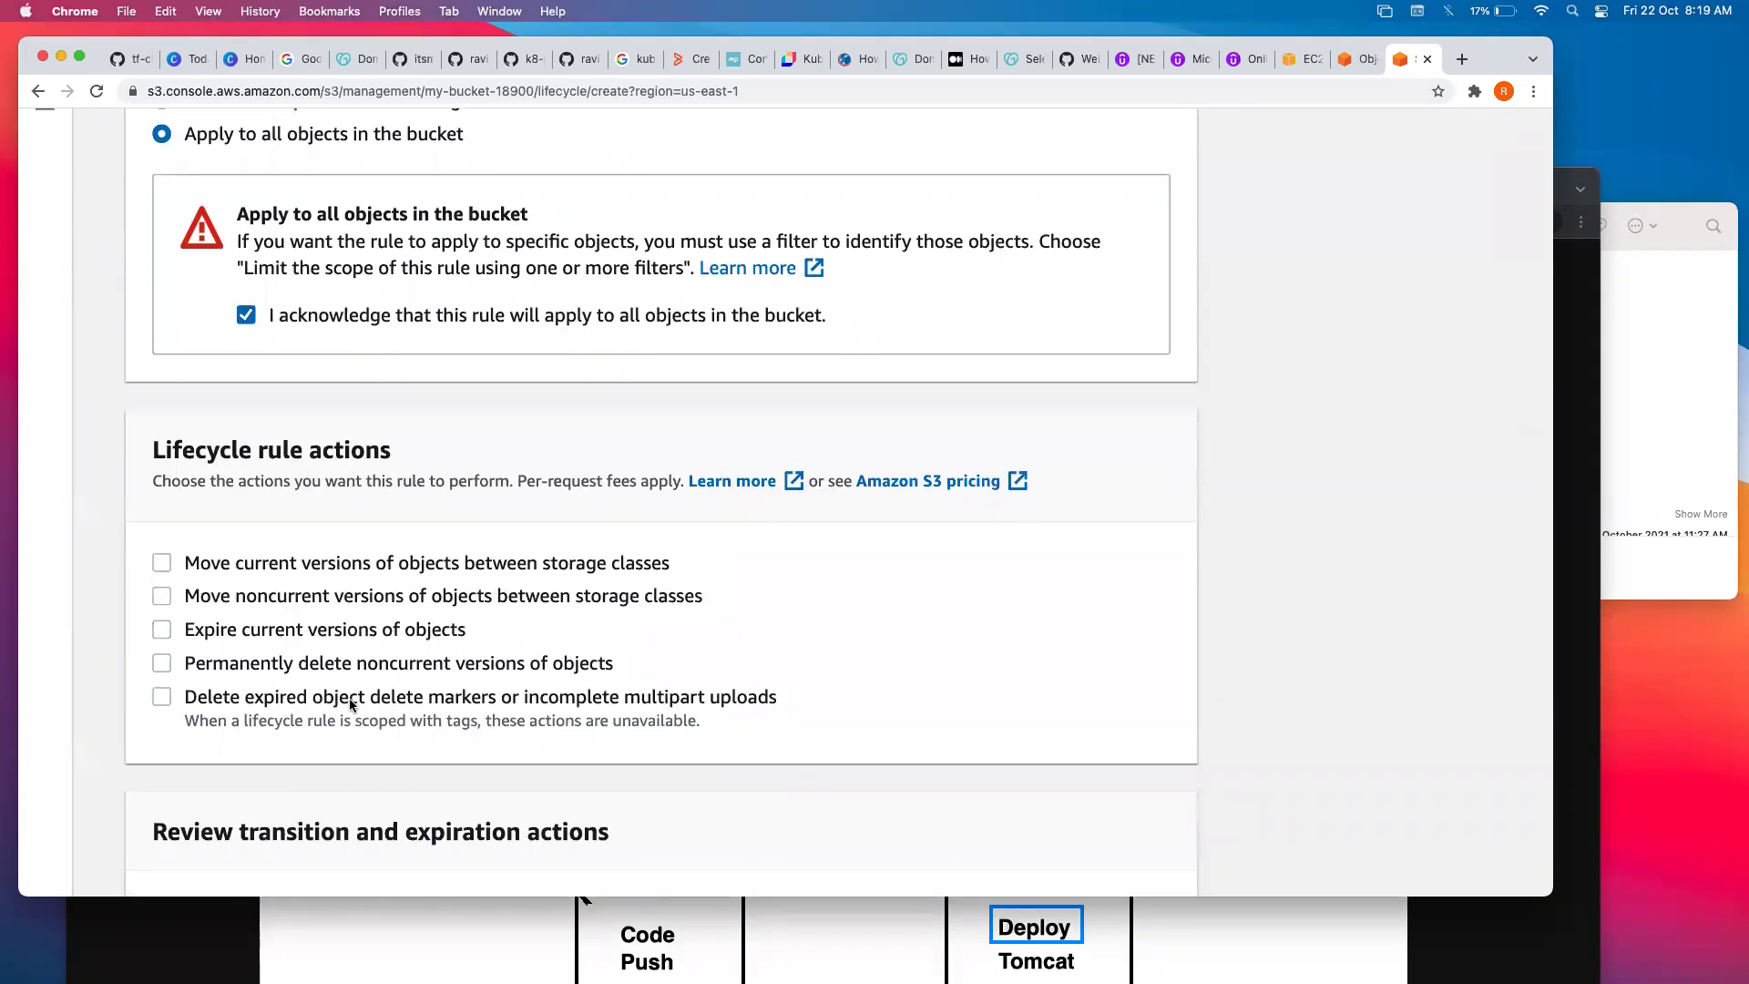
pyautogui.scroll(-3, 348, 698)
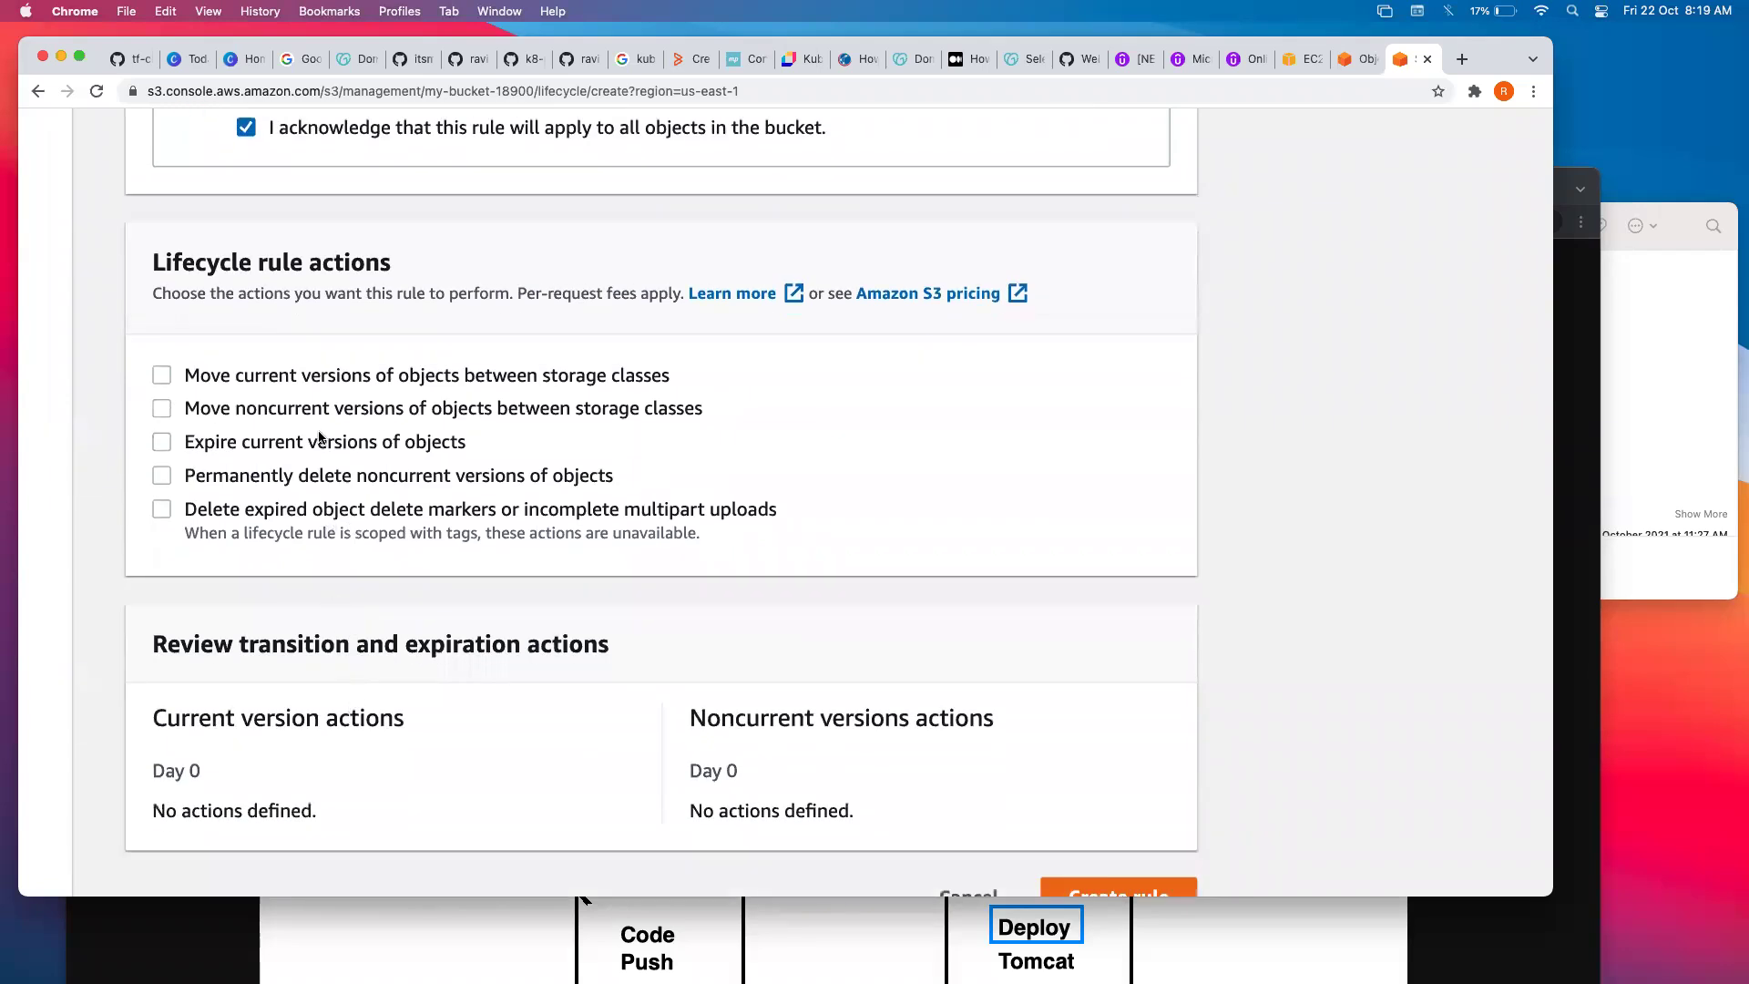
pyautogui.click(326, 377)
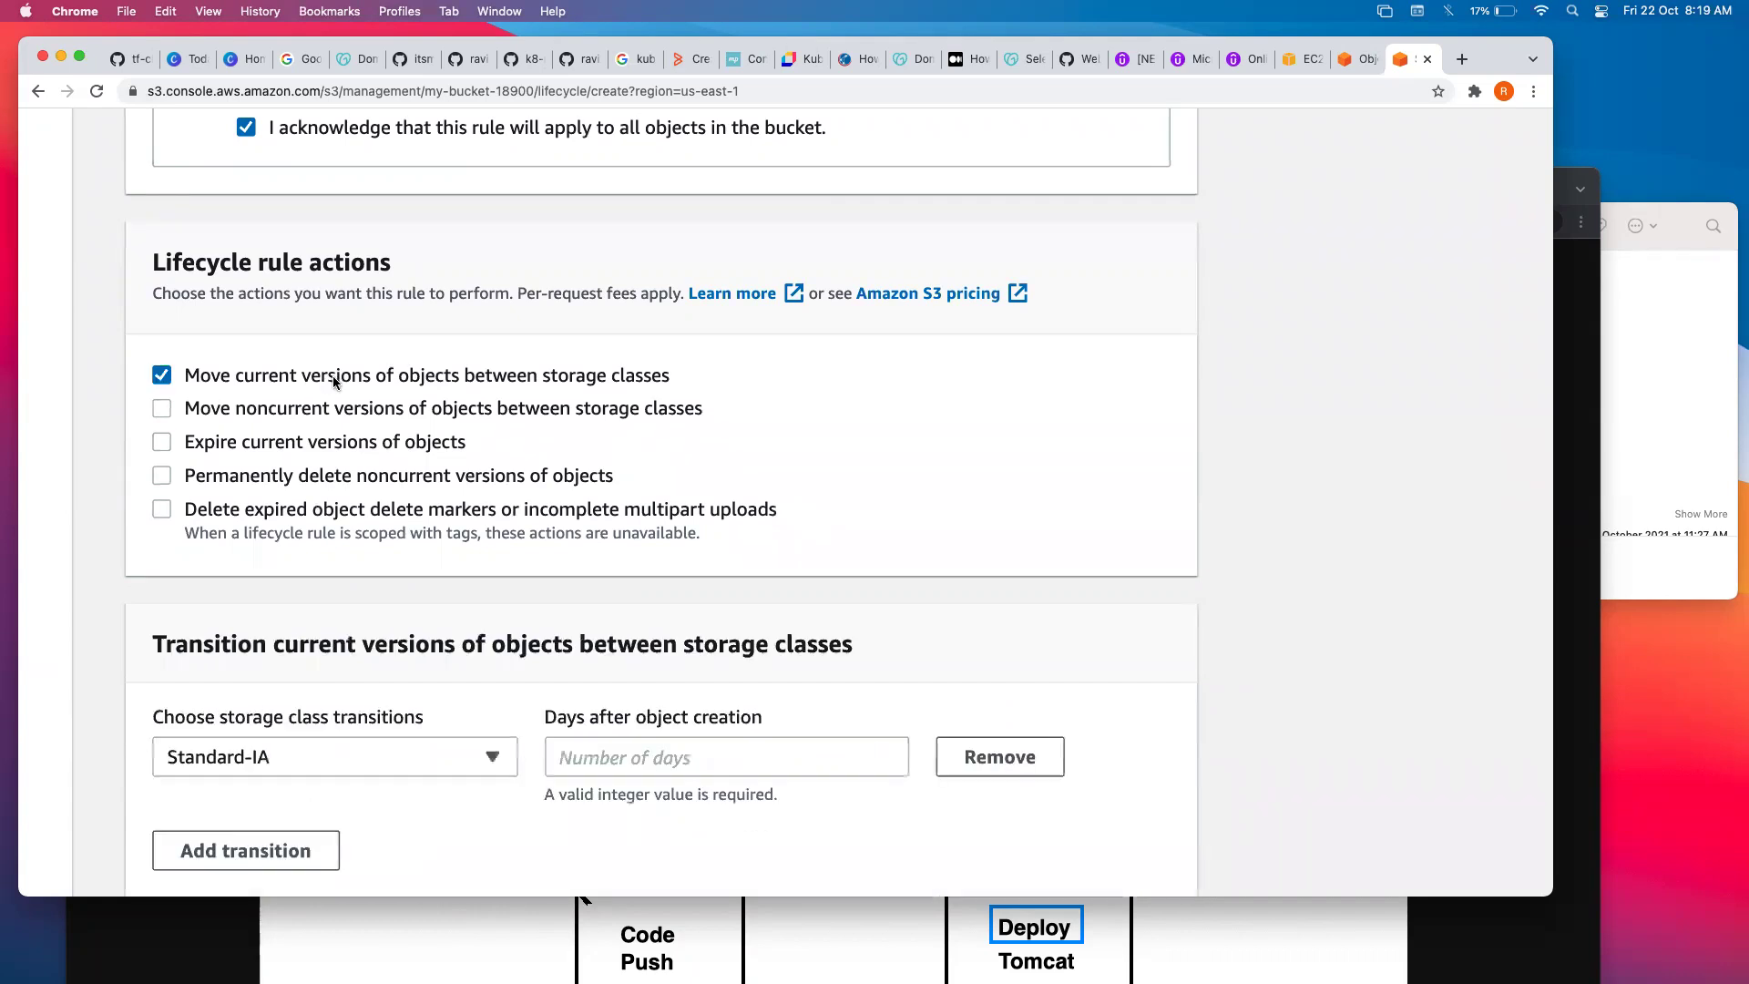
pyautogui.click(373, 445)
# Set the Standard-IA transition of current versions to 5 days after object creation.
pyautogui.scroll(-5, 790, 449)
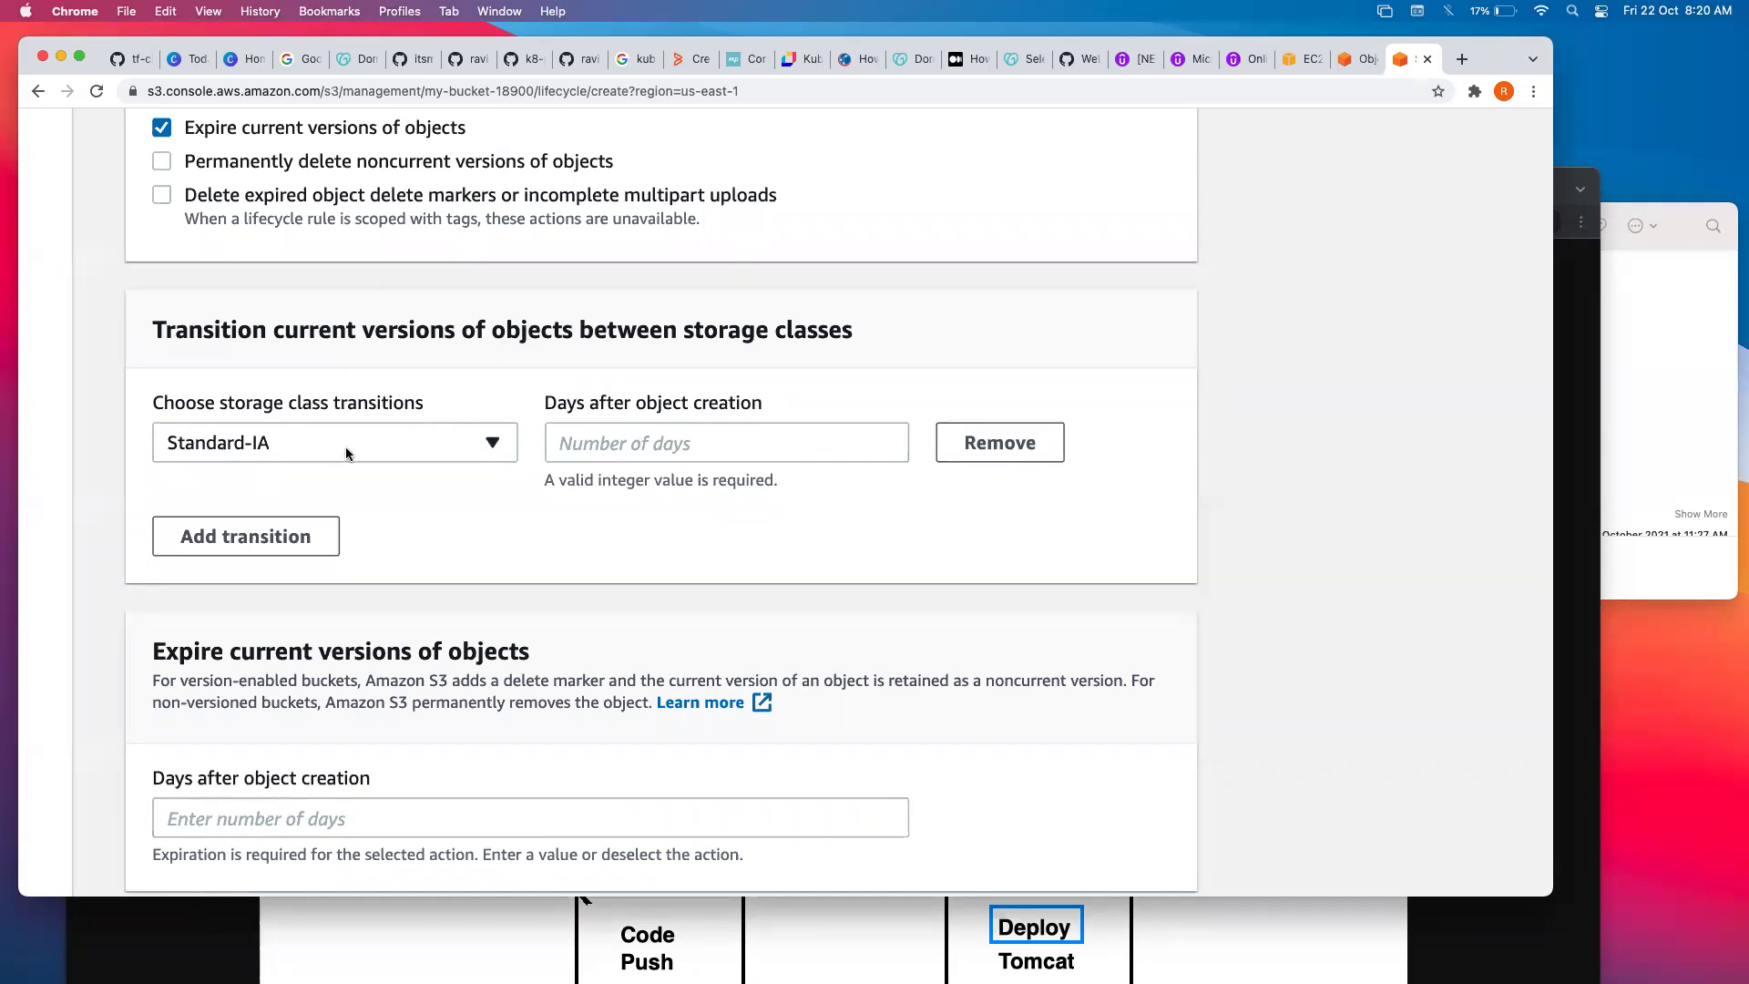
pyautogui.click(610, 444)
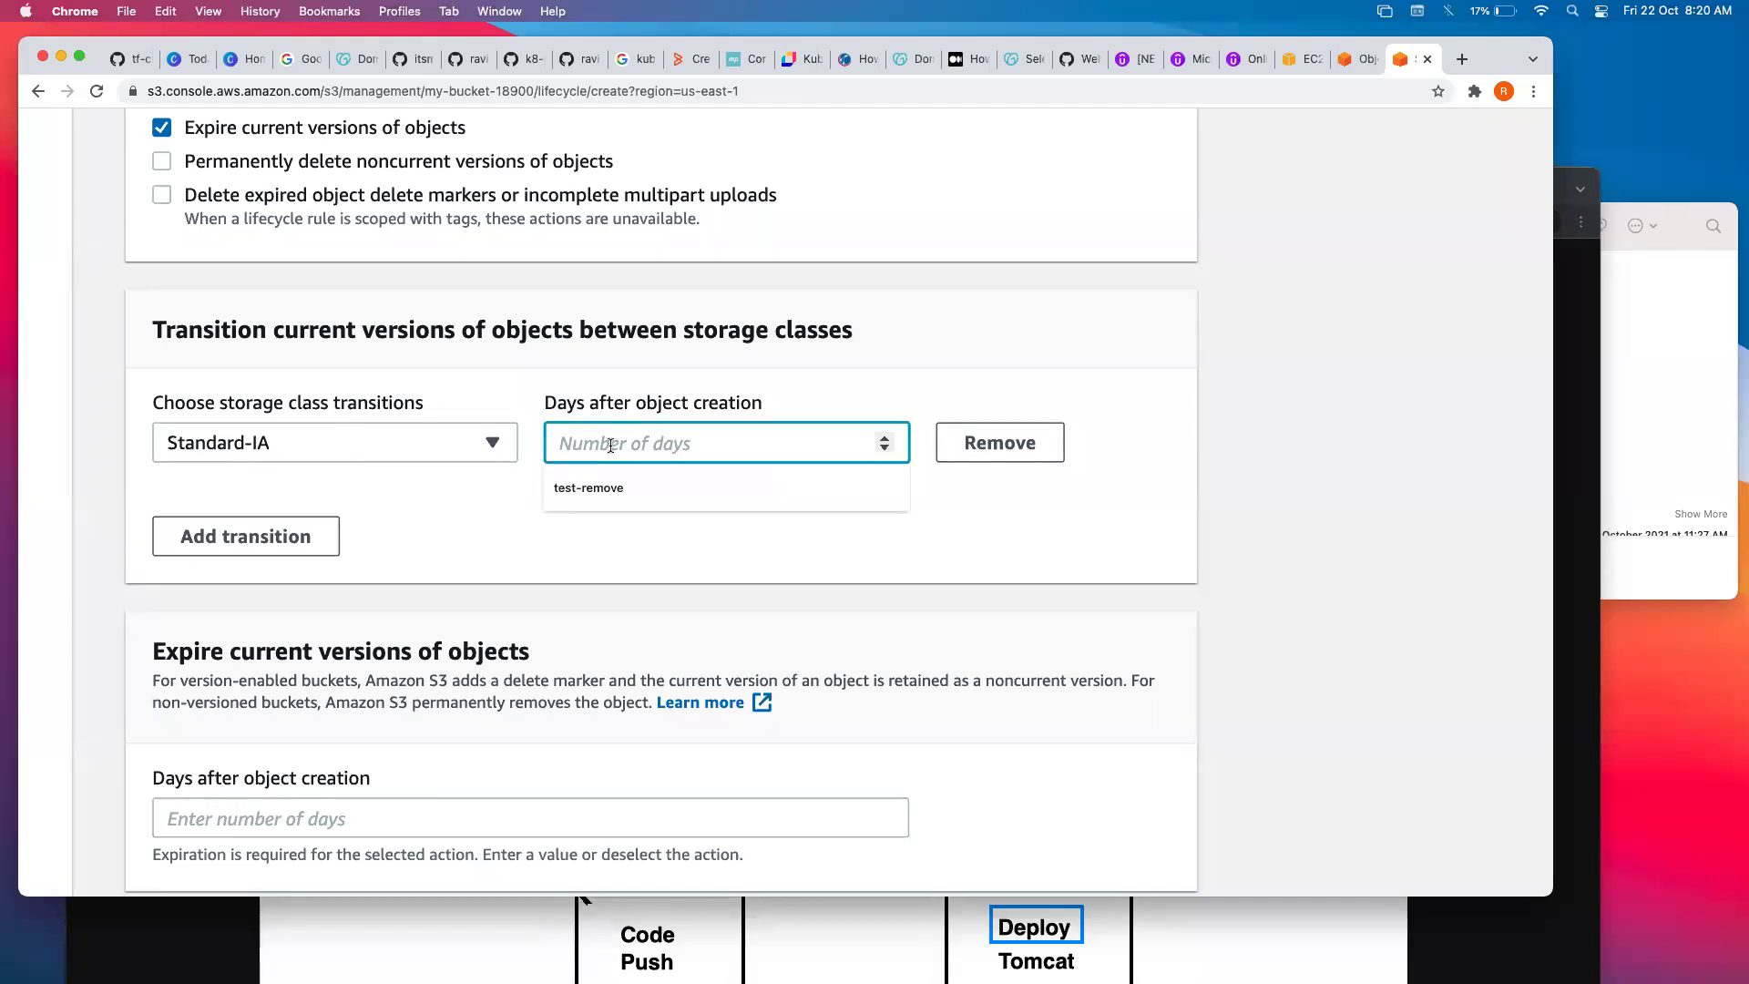
pyautogui.write('5')
pyautogui.click(784, 585)
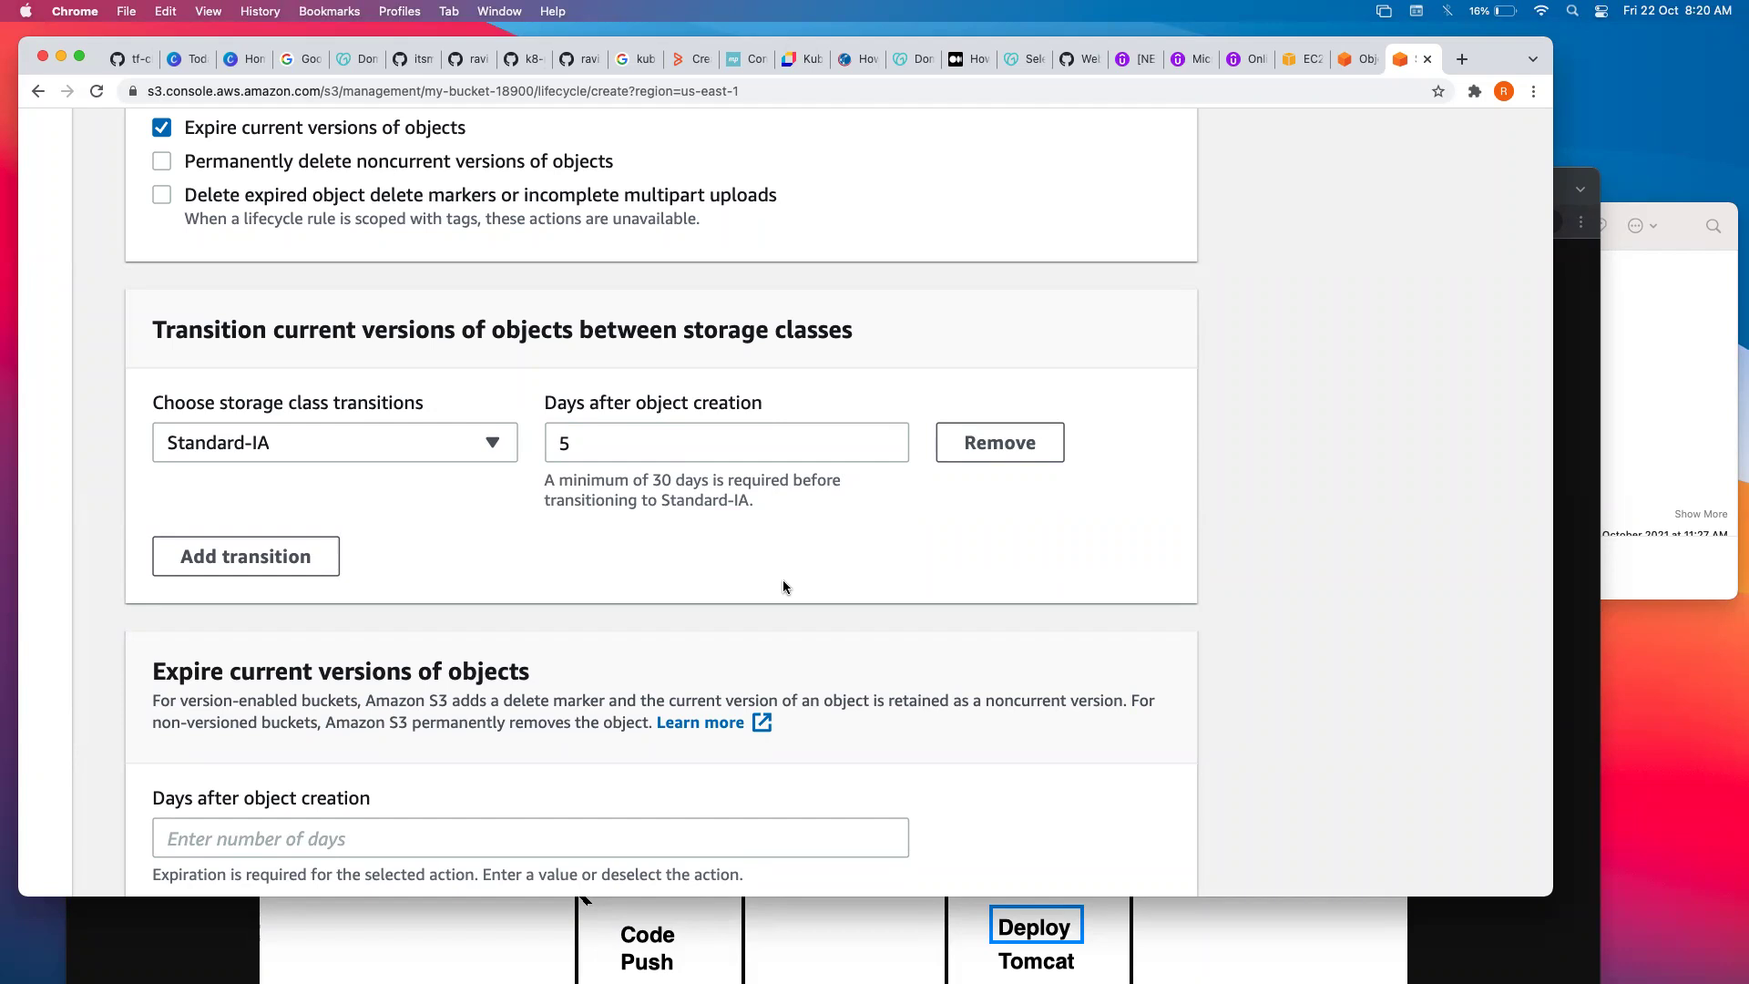
# Set the Standard-IA transition of current versions to 90 days after object creation.
pyautogui.click(609, 436)
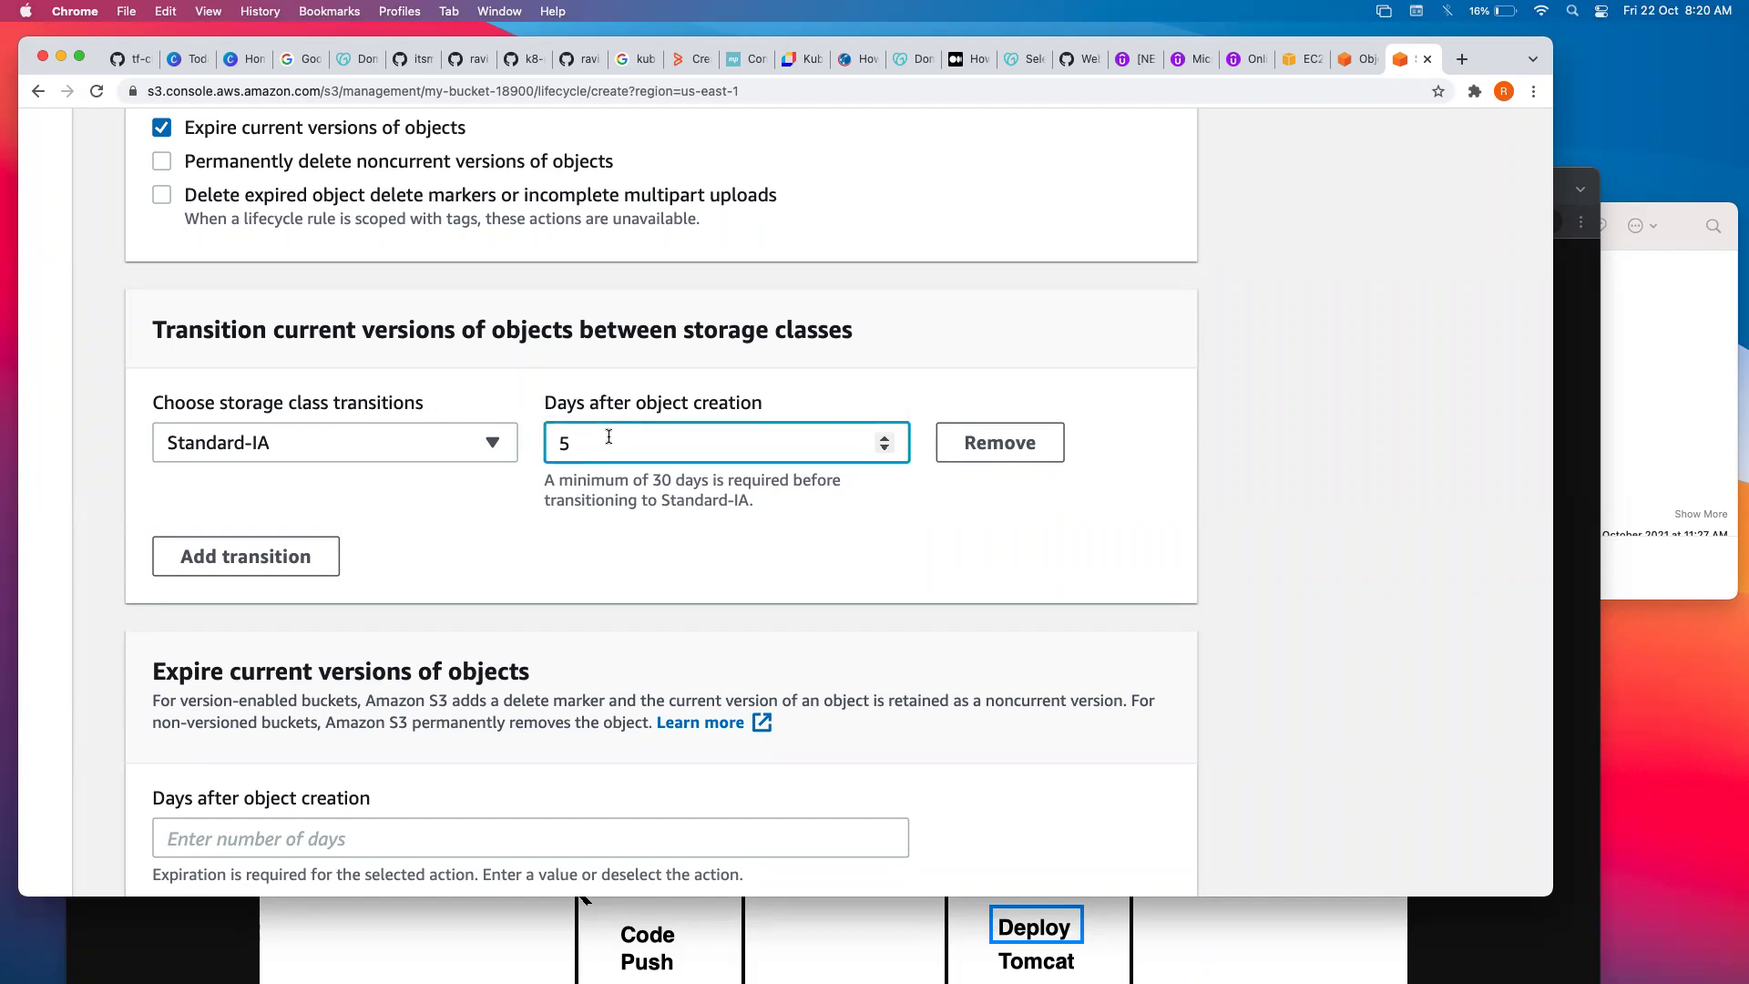
pyautogui.press('BackSpace')
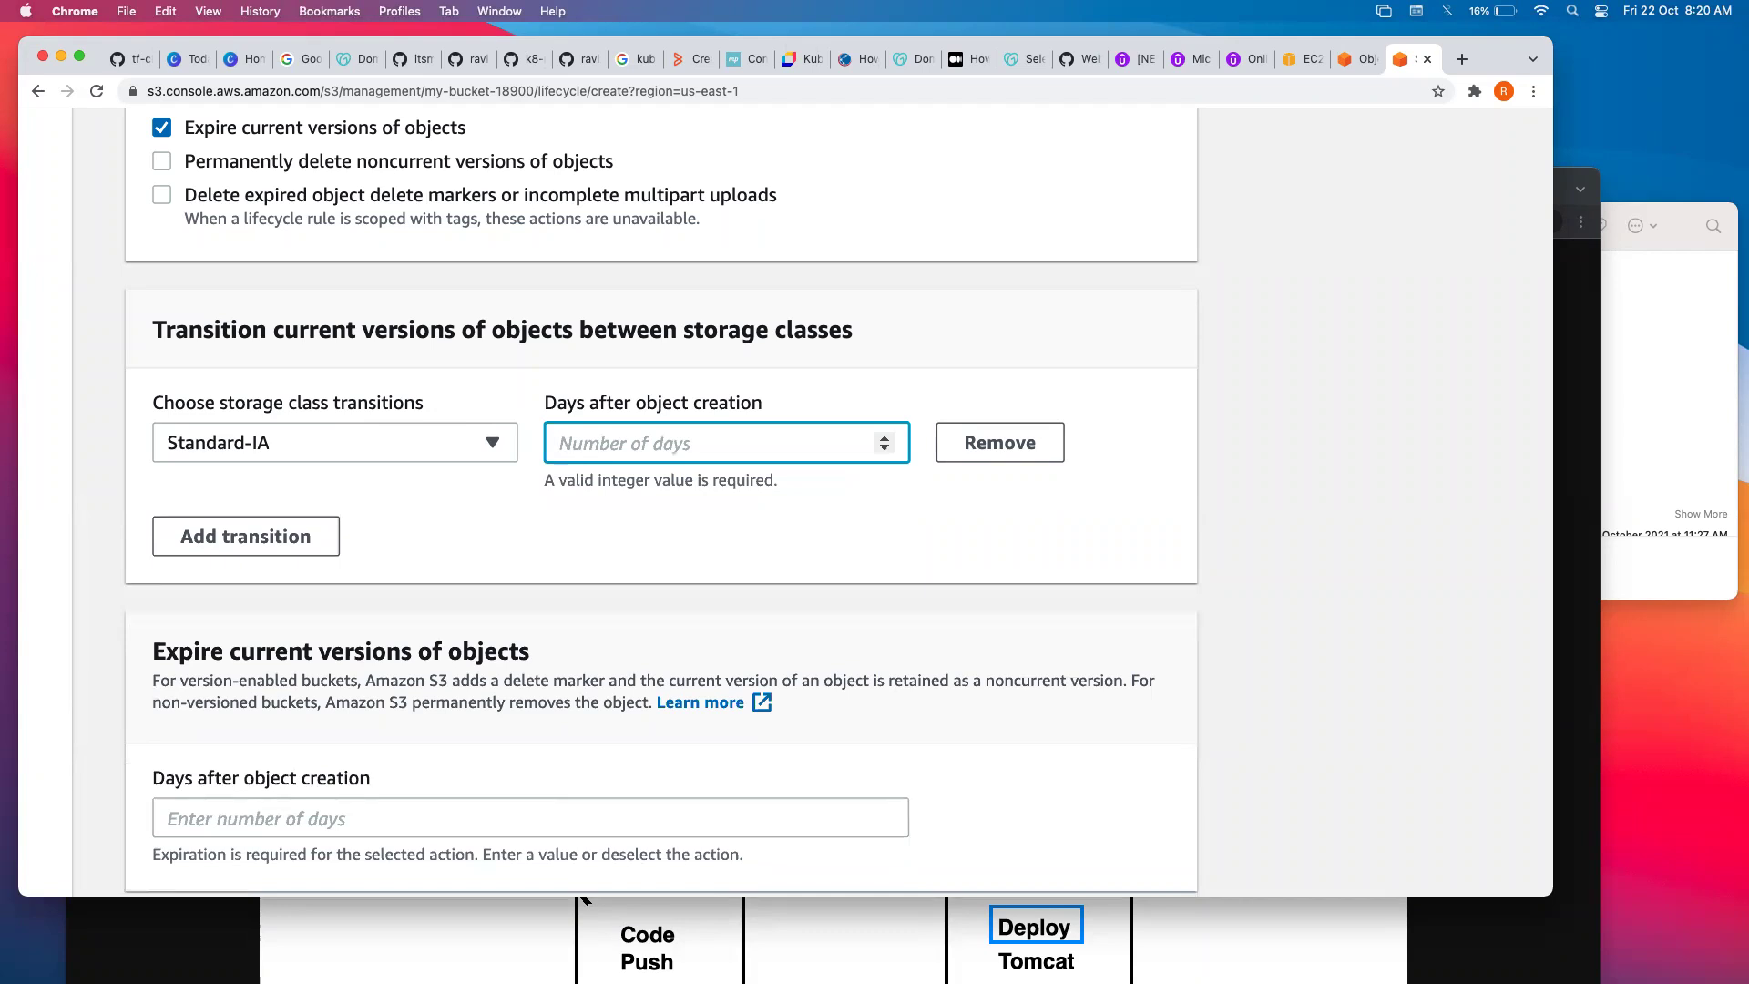
pyautogui.write('90')
pyautogui.click(747, 523)
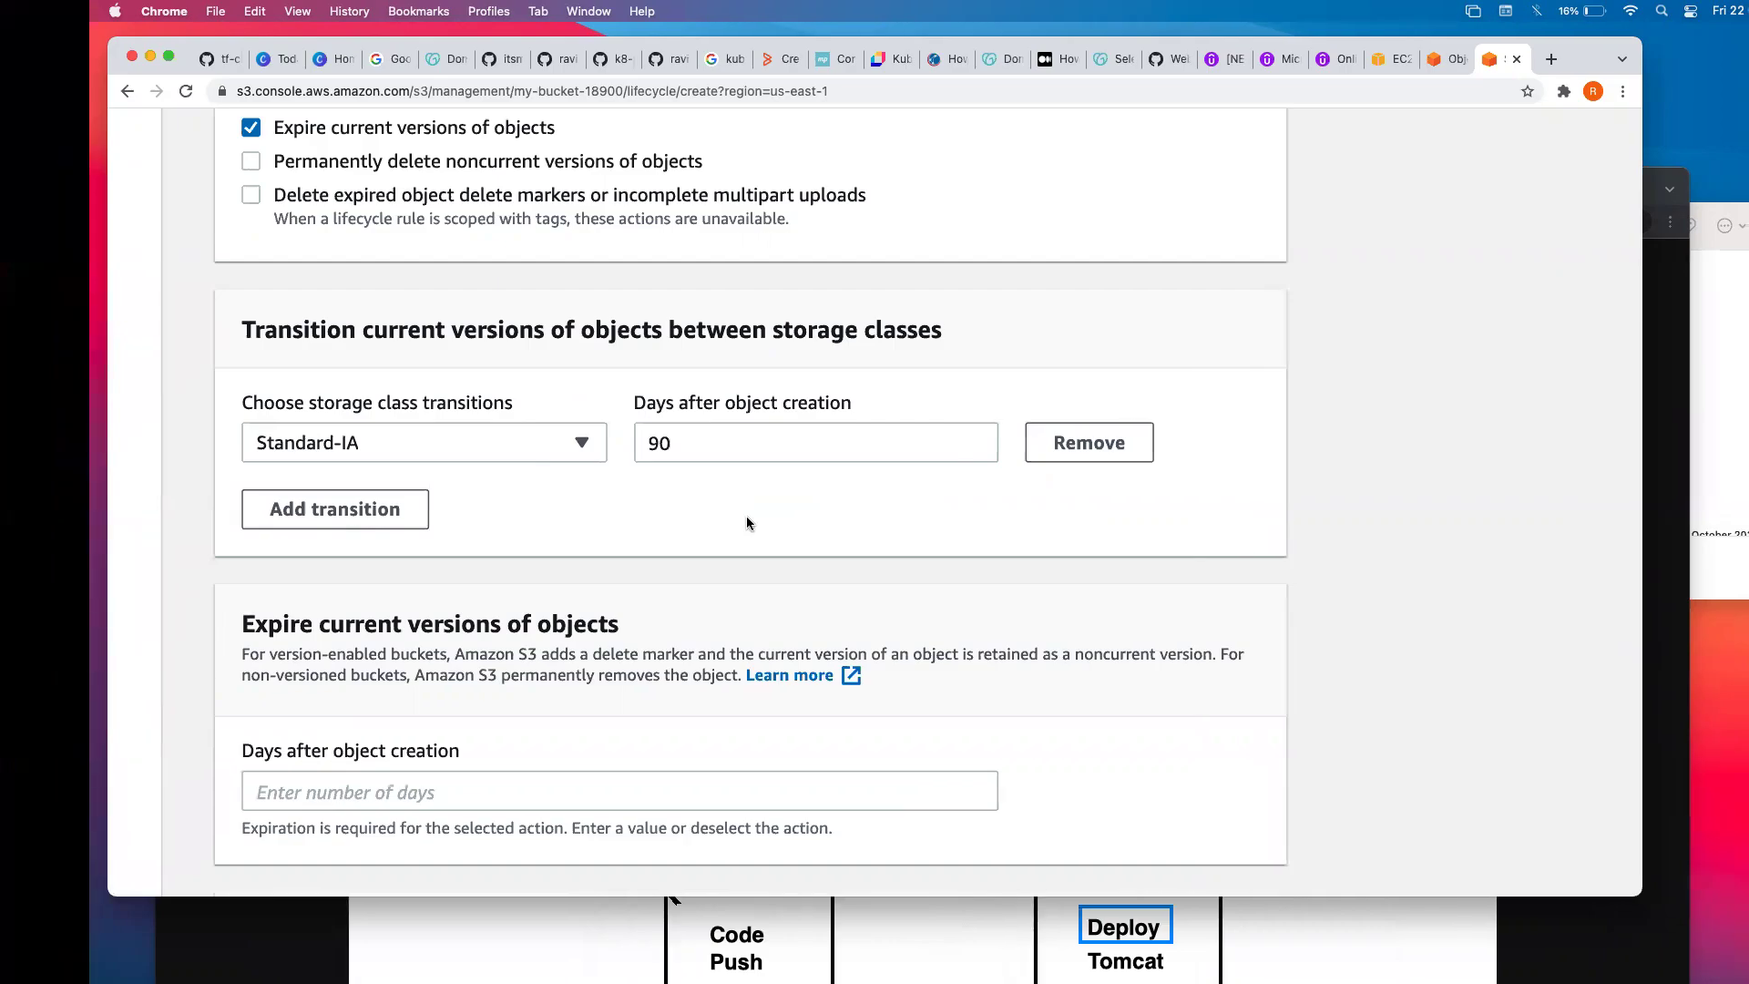
# Check the day ranges in the storage class notes and add a transition to Glacier 180 days after object creation.
pyautogui.hotkey('ctrl', 'Right')
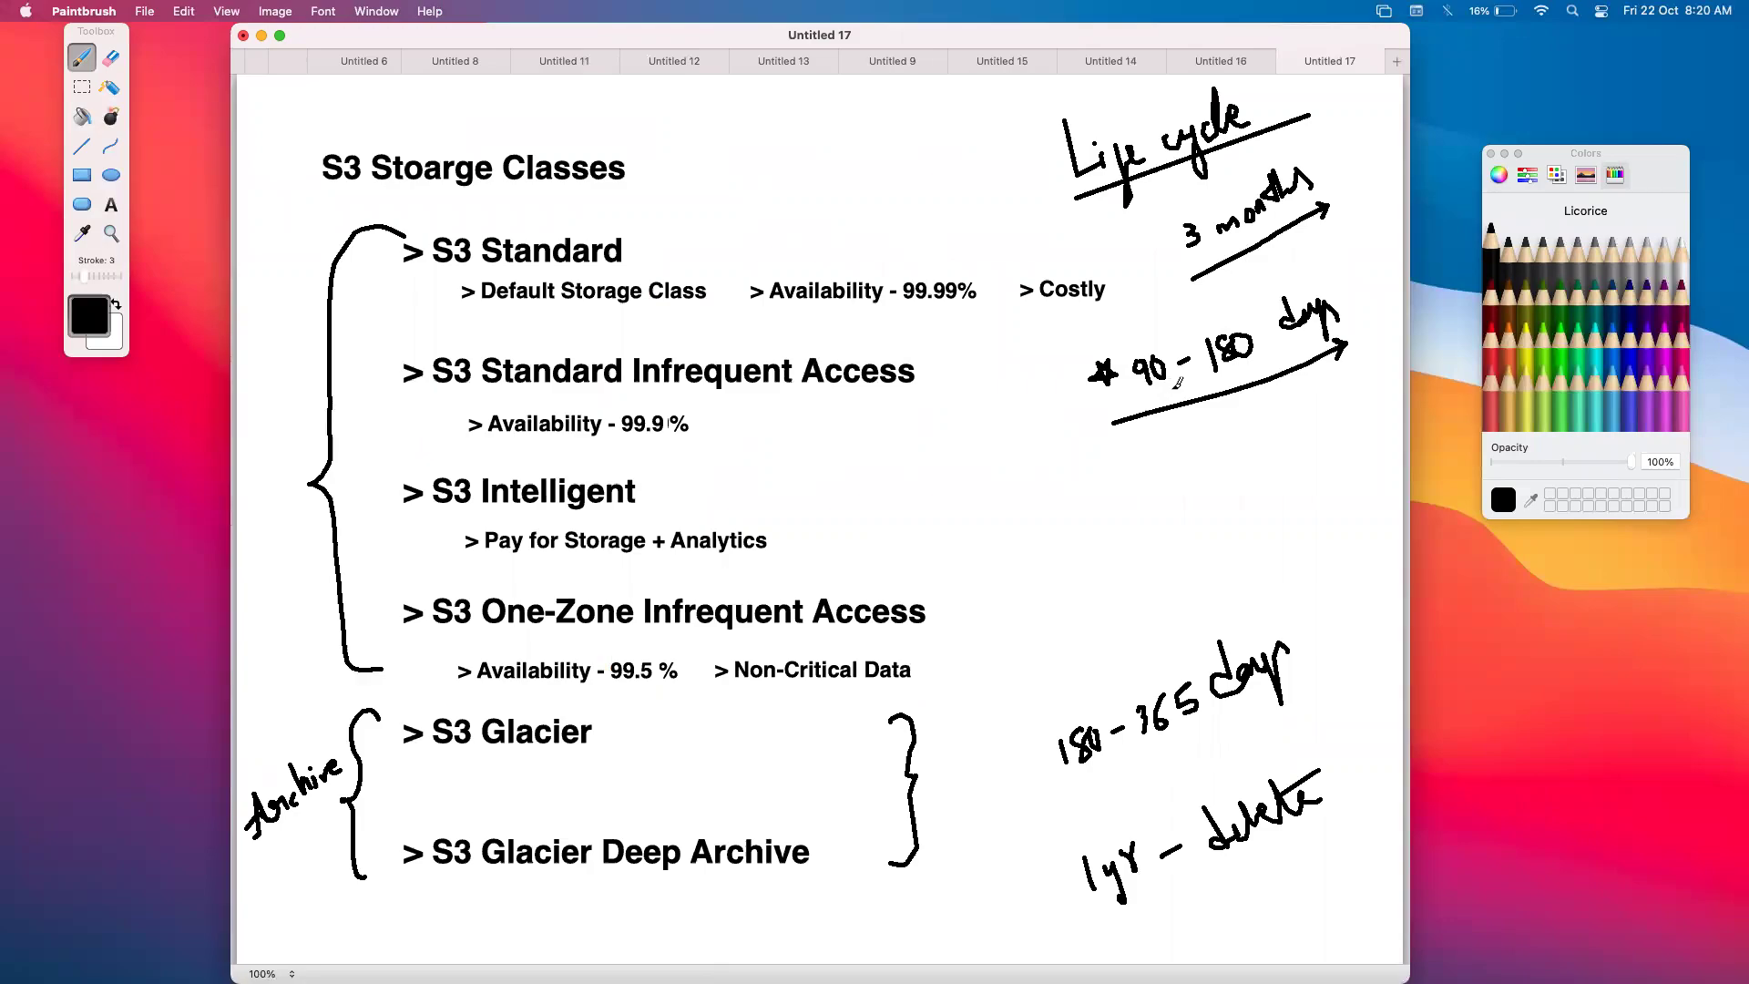
pyautogui.hotkey('ctrl', 'Left')
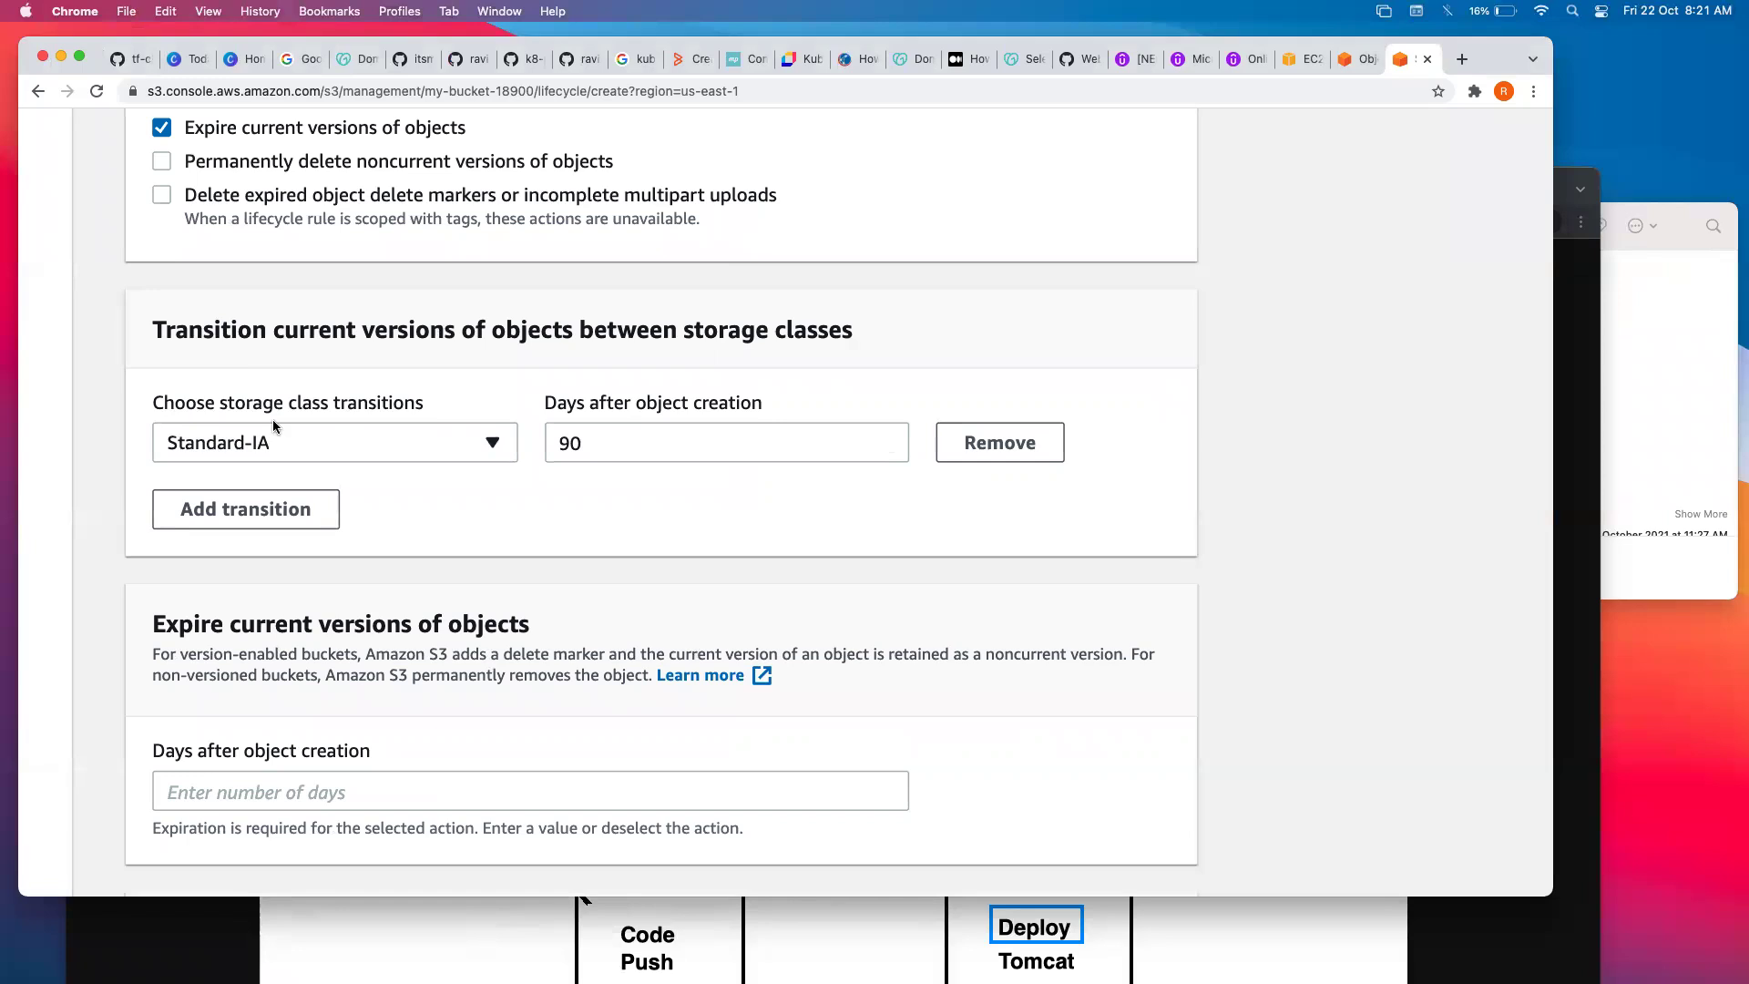
pyautogui.click(259, 506)
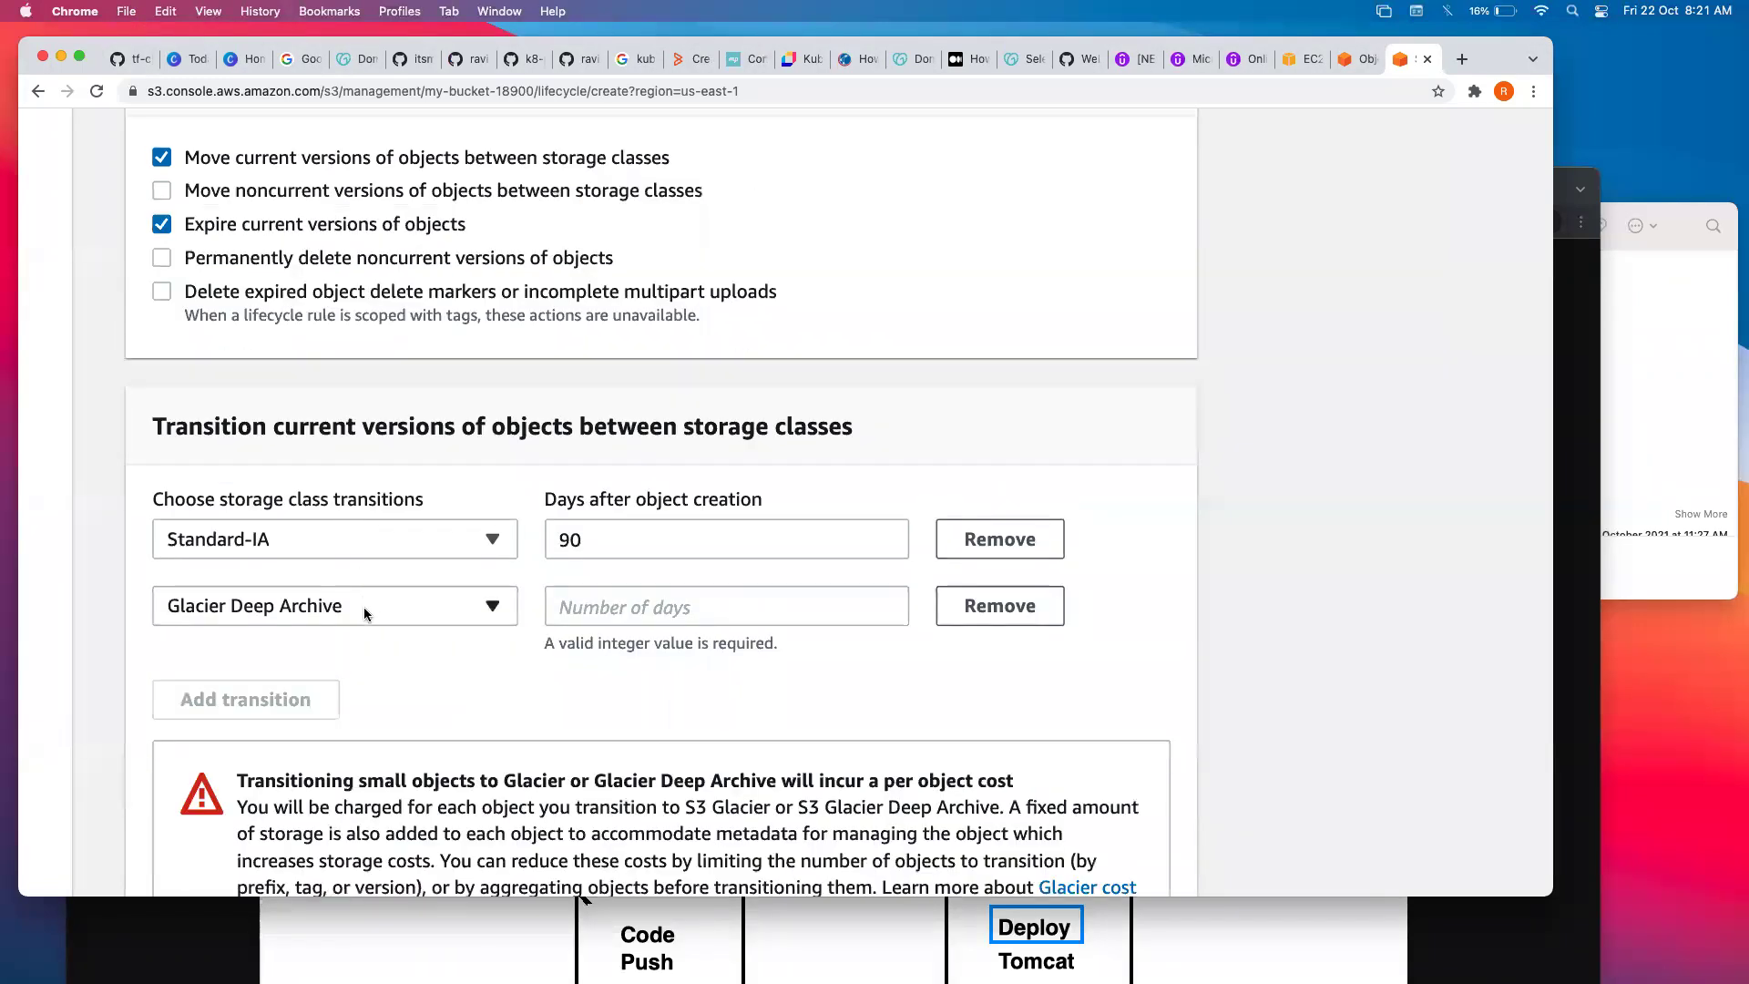
pyautogui.click(361, 607)
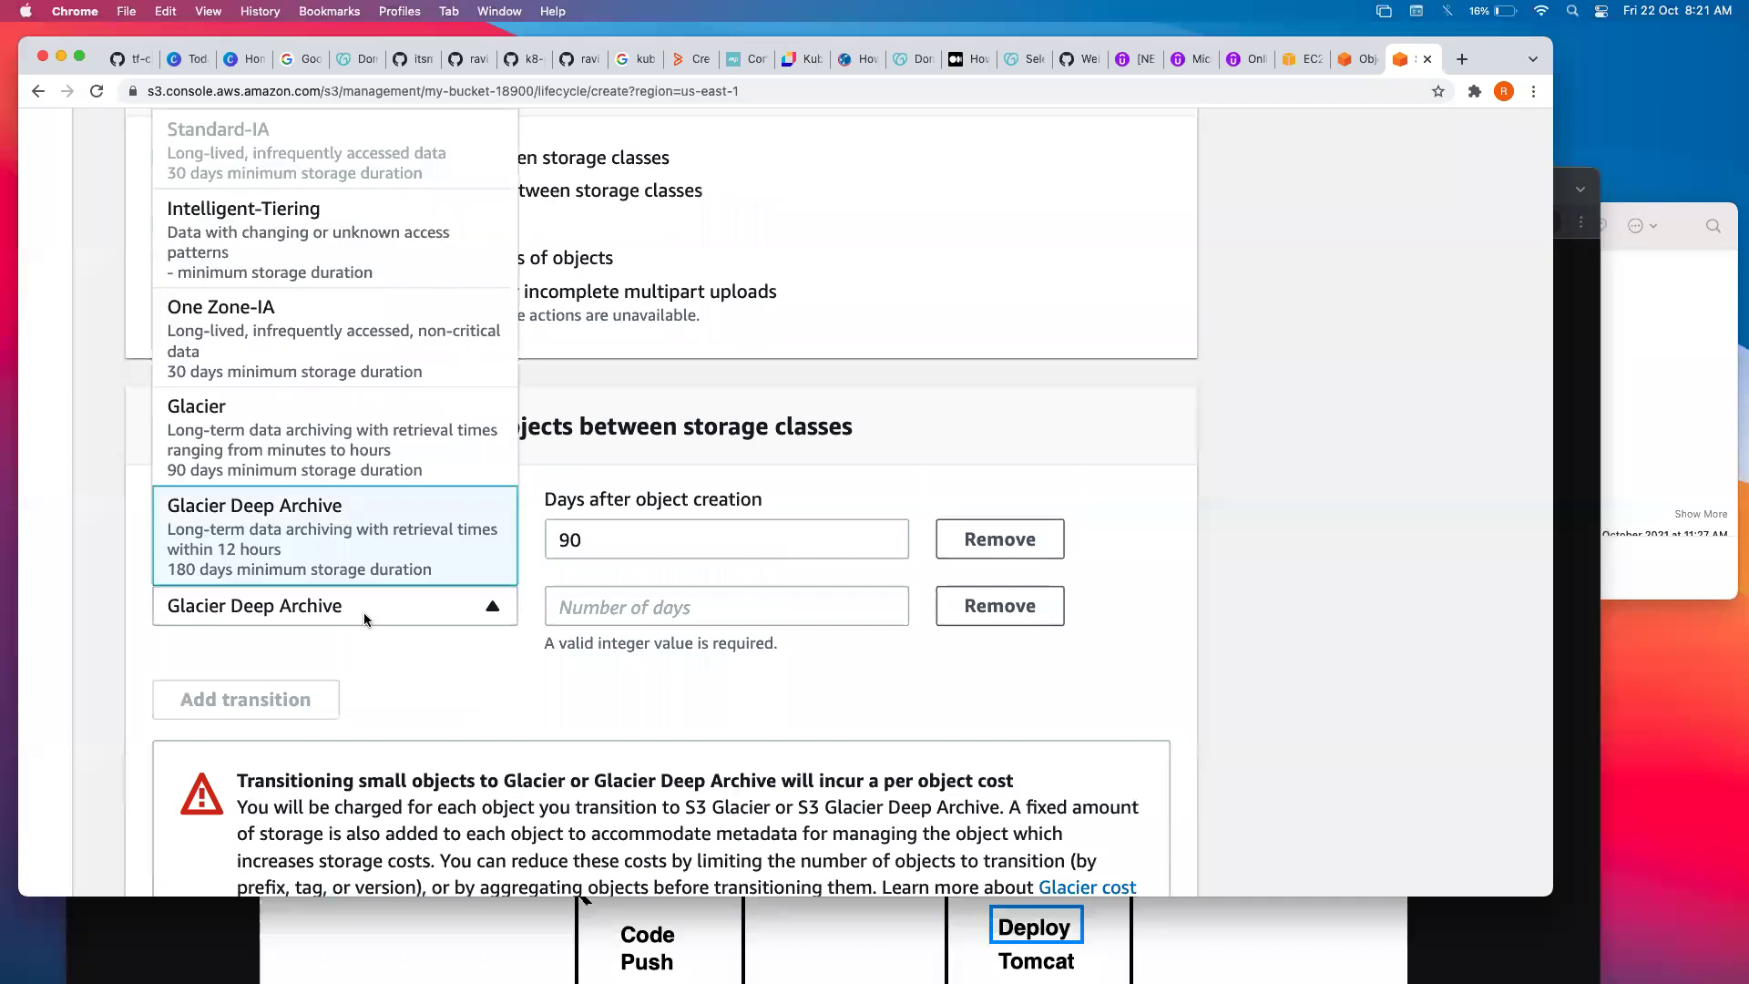
pyautogui.click(299, 432)
pyautogui.click(582, 608)
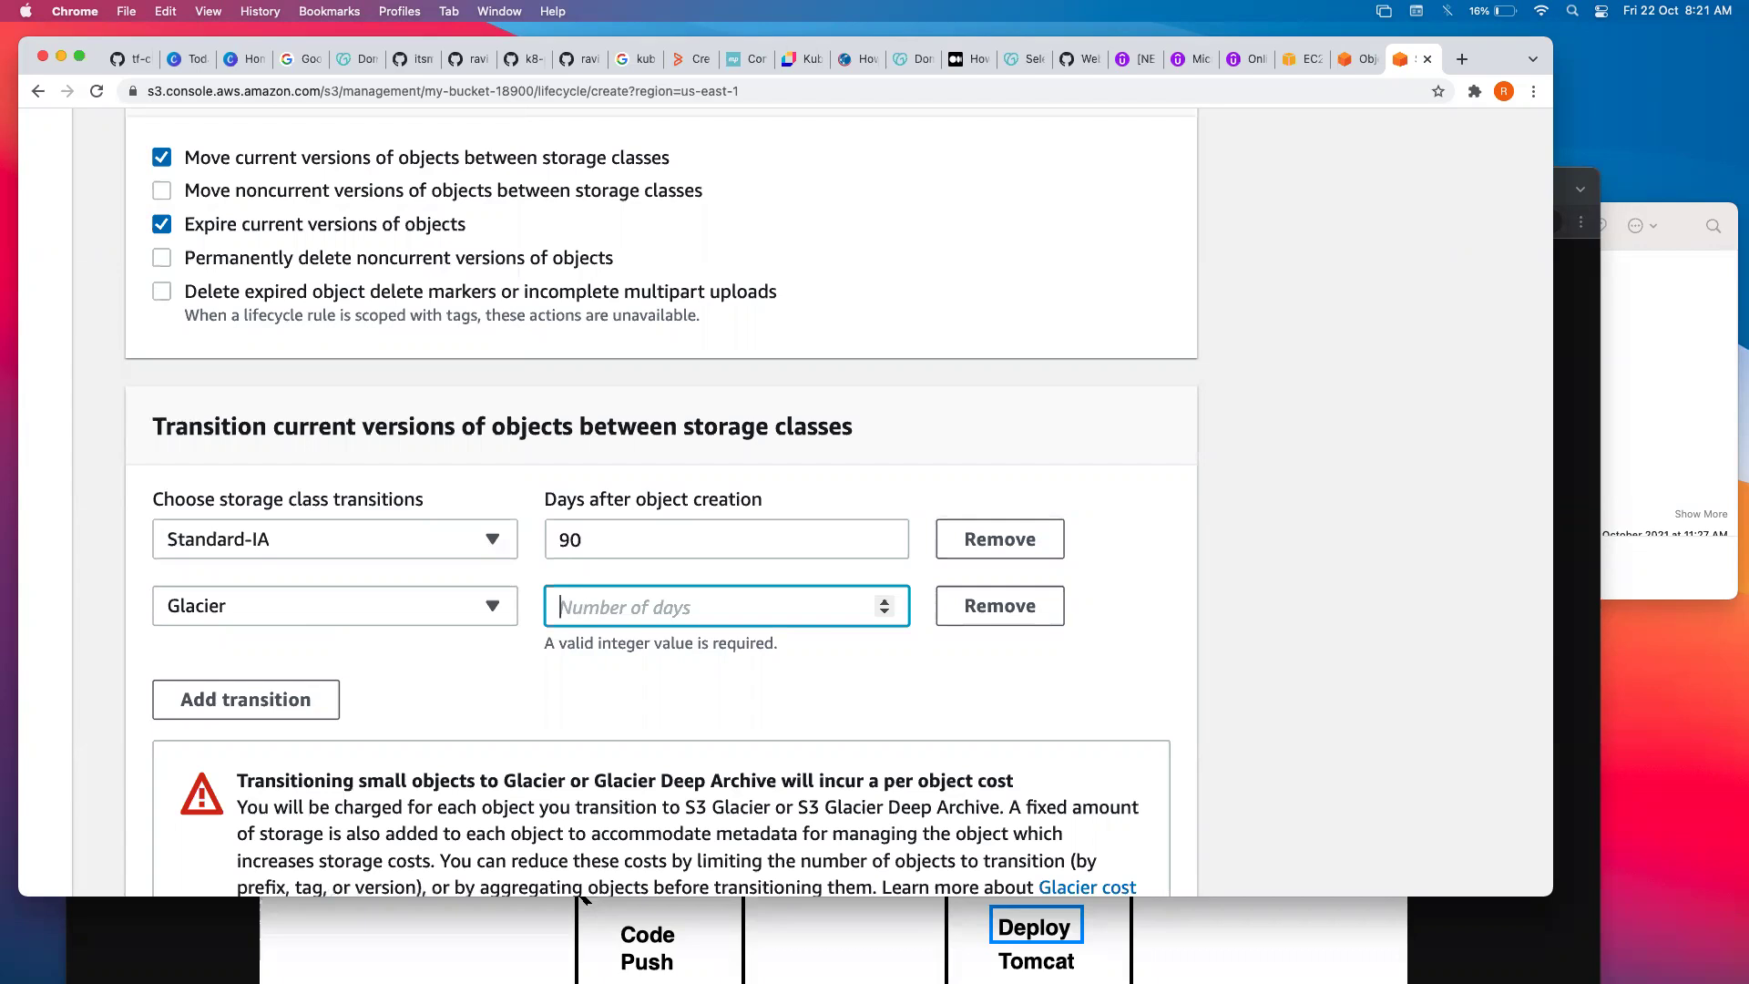
pyautogui.write('180')
pyautogui.click(789, 679)
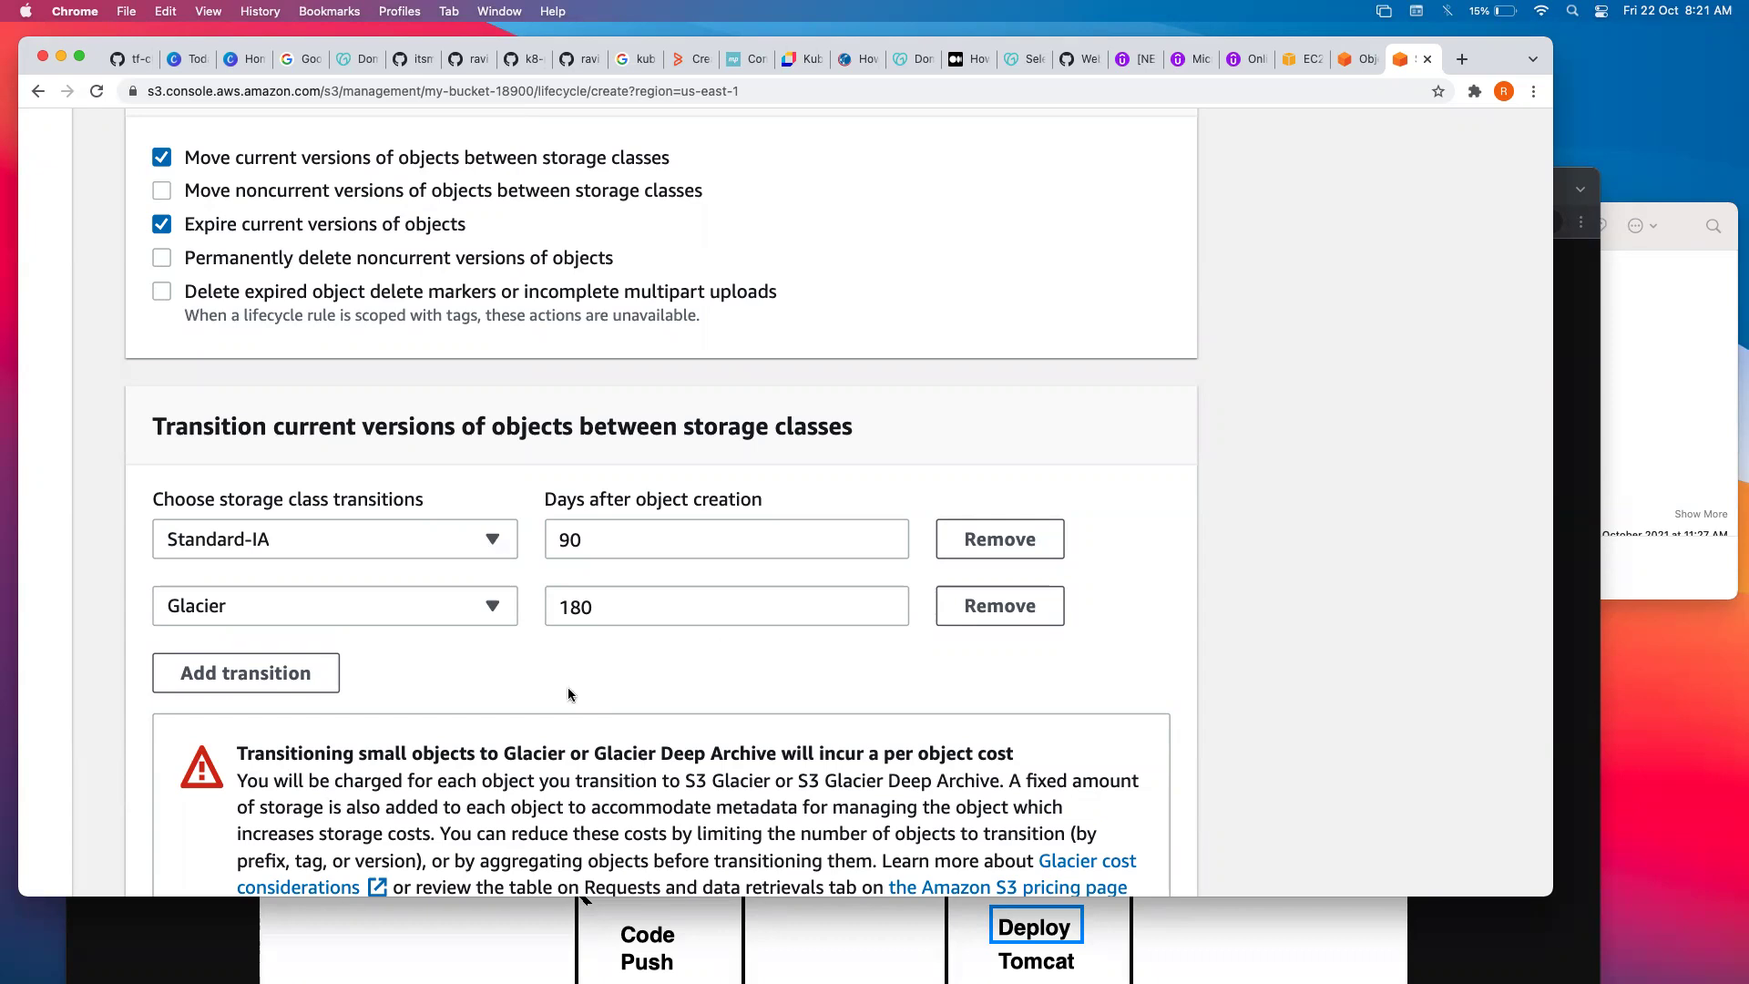
# Acknowledge the one-time lifecycle request cost and set current versions to expire 365 days after object creation.
pyautogui.scroll(-5, 598, 717)
pyautogui.click(247, 627)
pyautogui.scroll(-5, 501, 658)
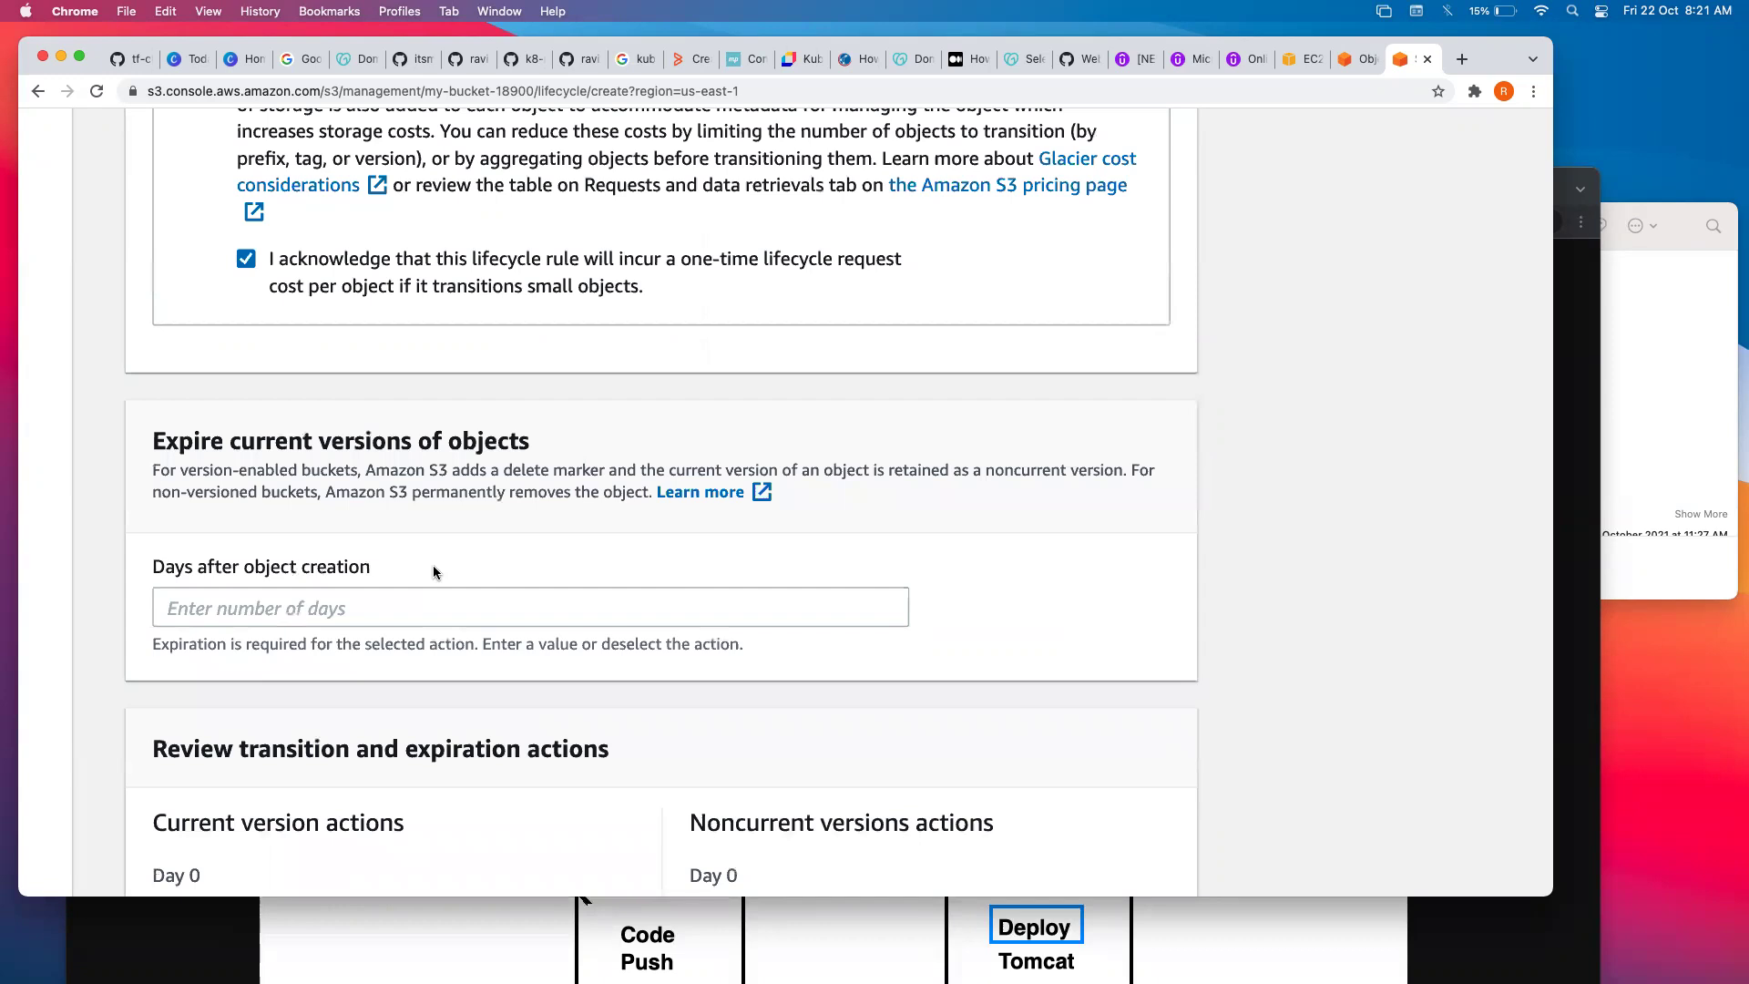
pyautogui.click(388, 604)
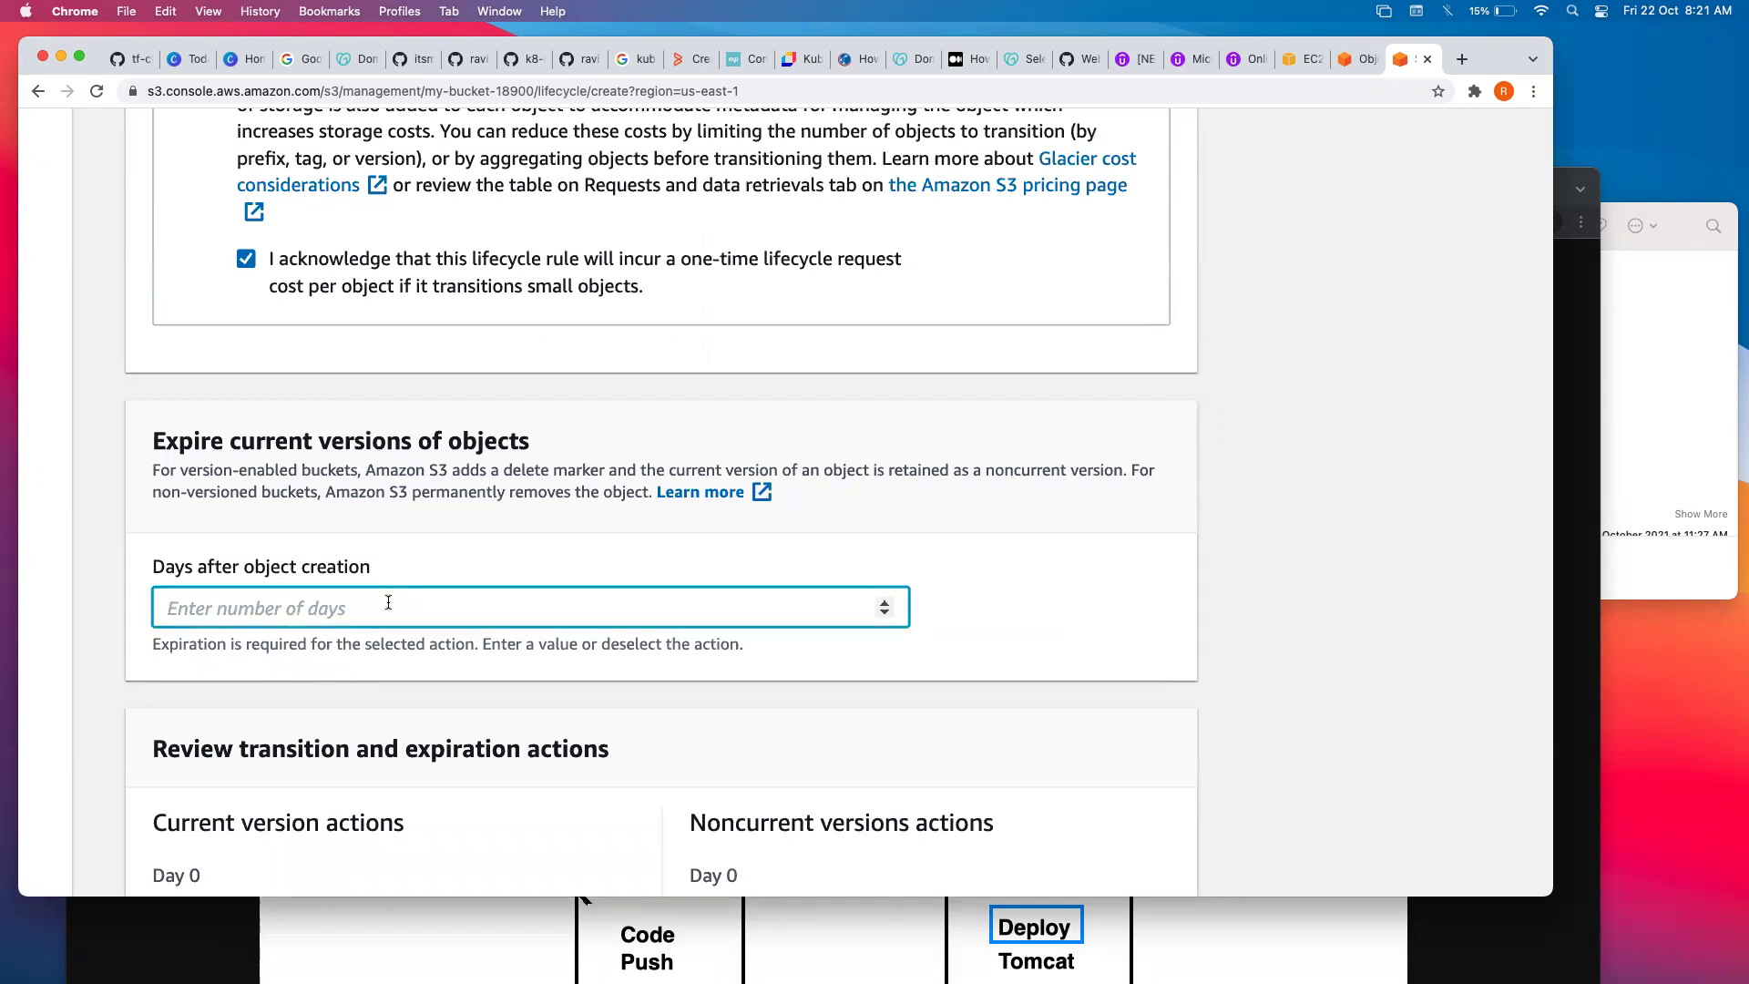
pyautogui.write('365')
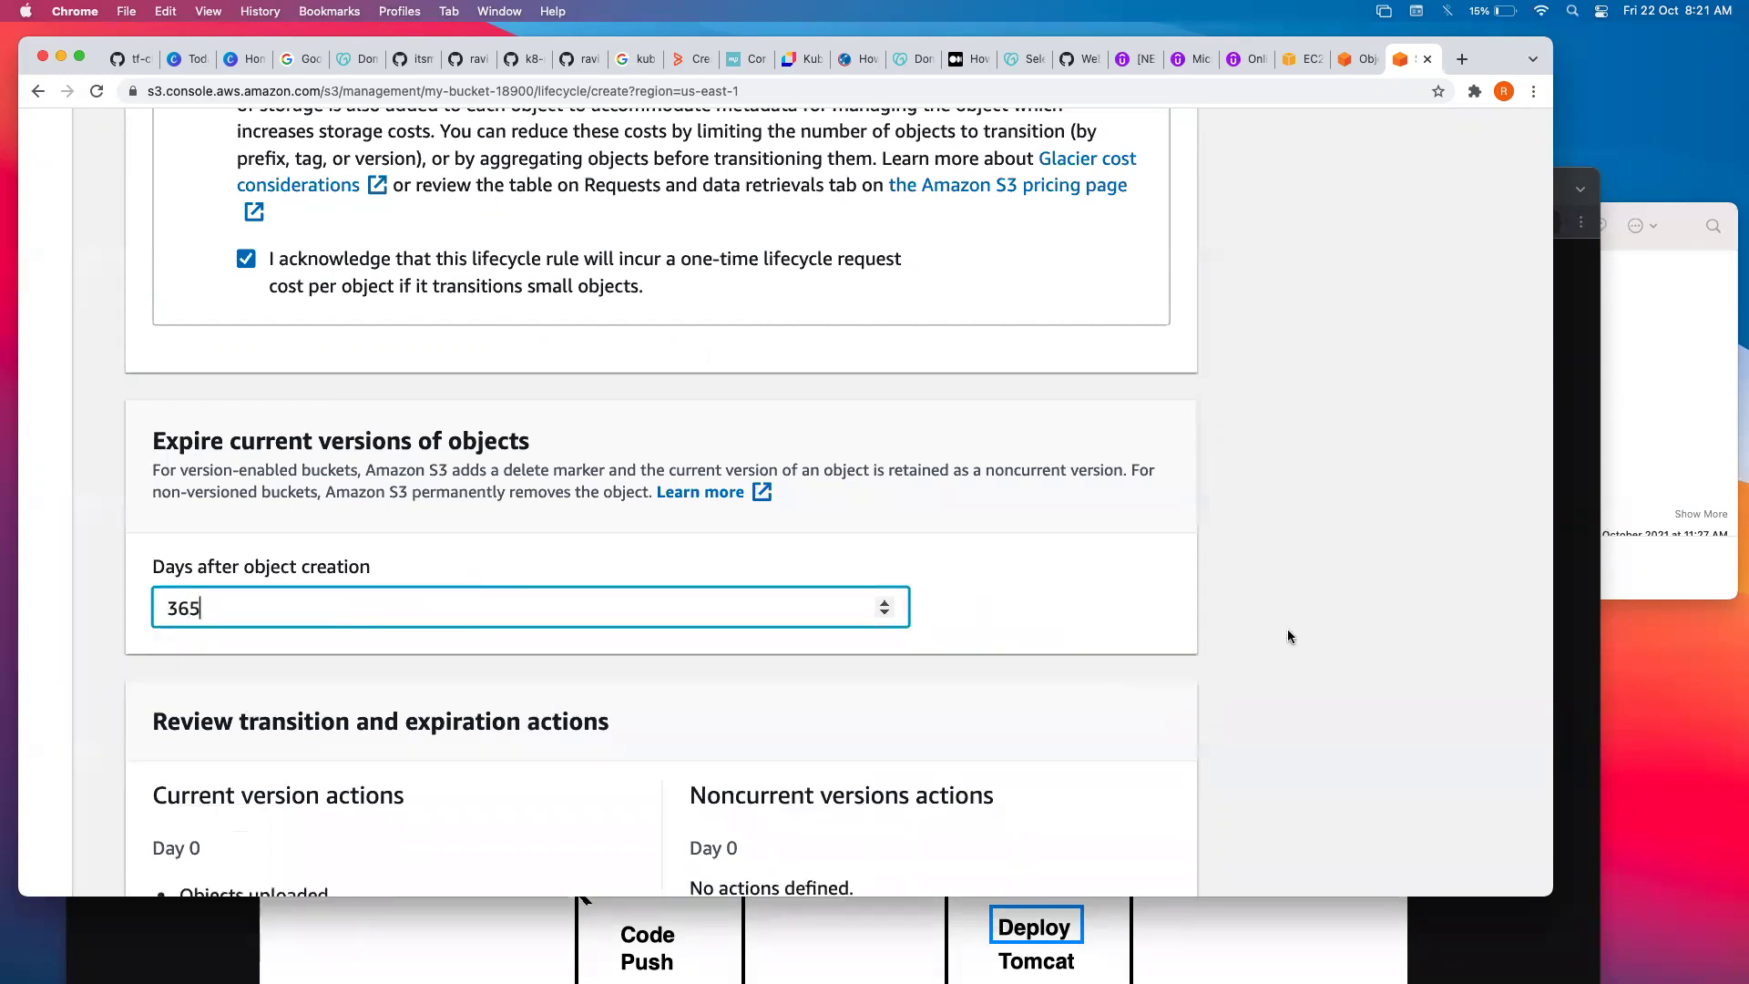
pyautogui.click(1358, 614)
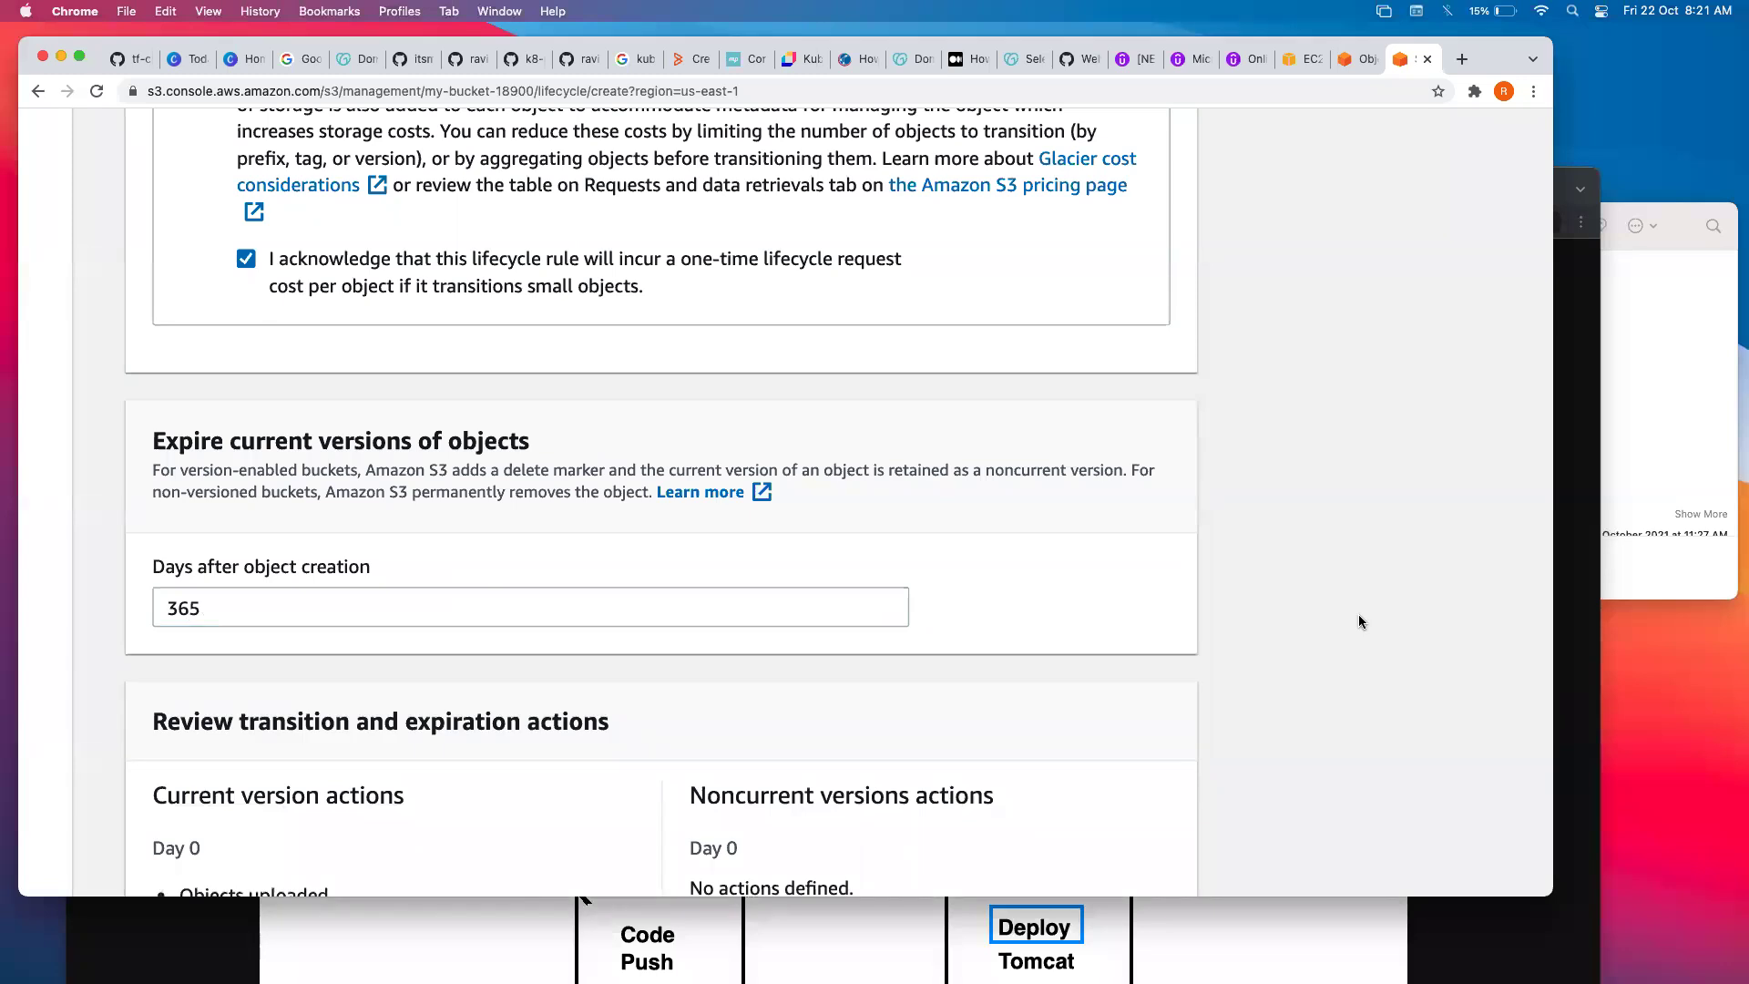
# Review the current version actions from upload through expiration and create the lifecycle rule.
pyautogui.scroll(-5, 184, 528)
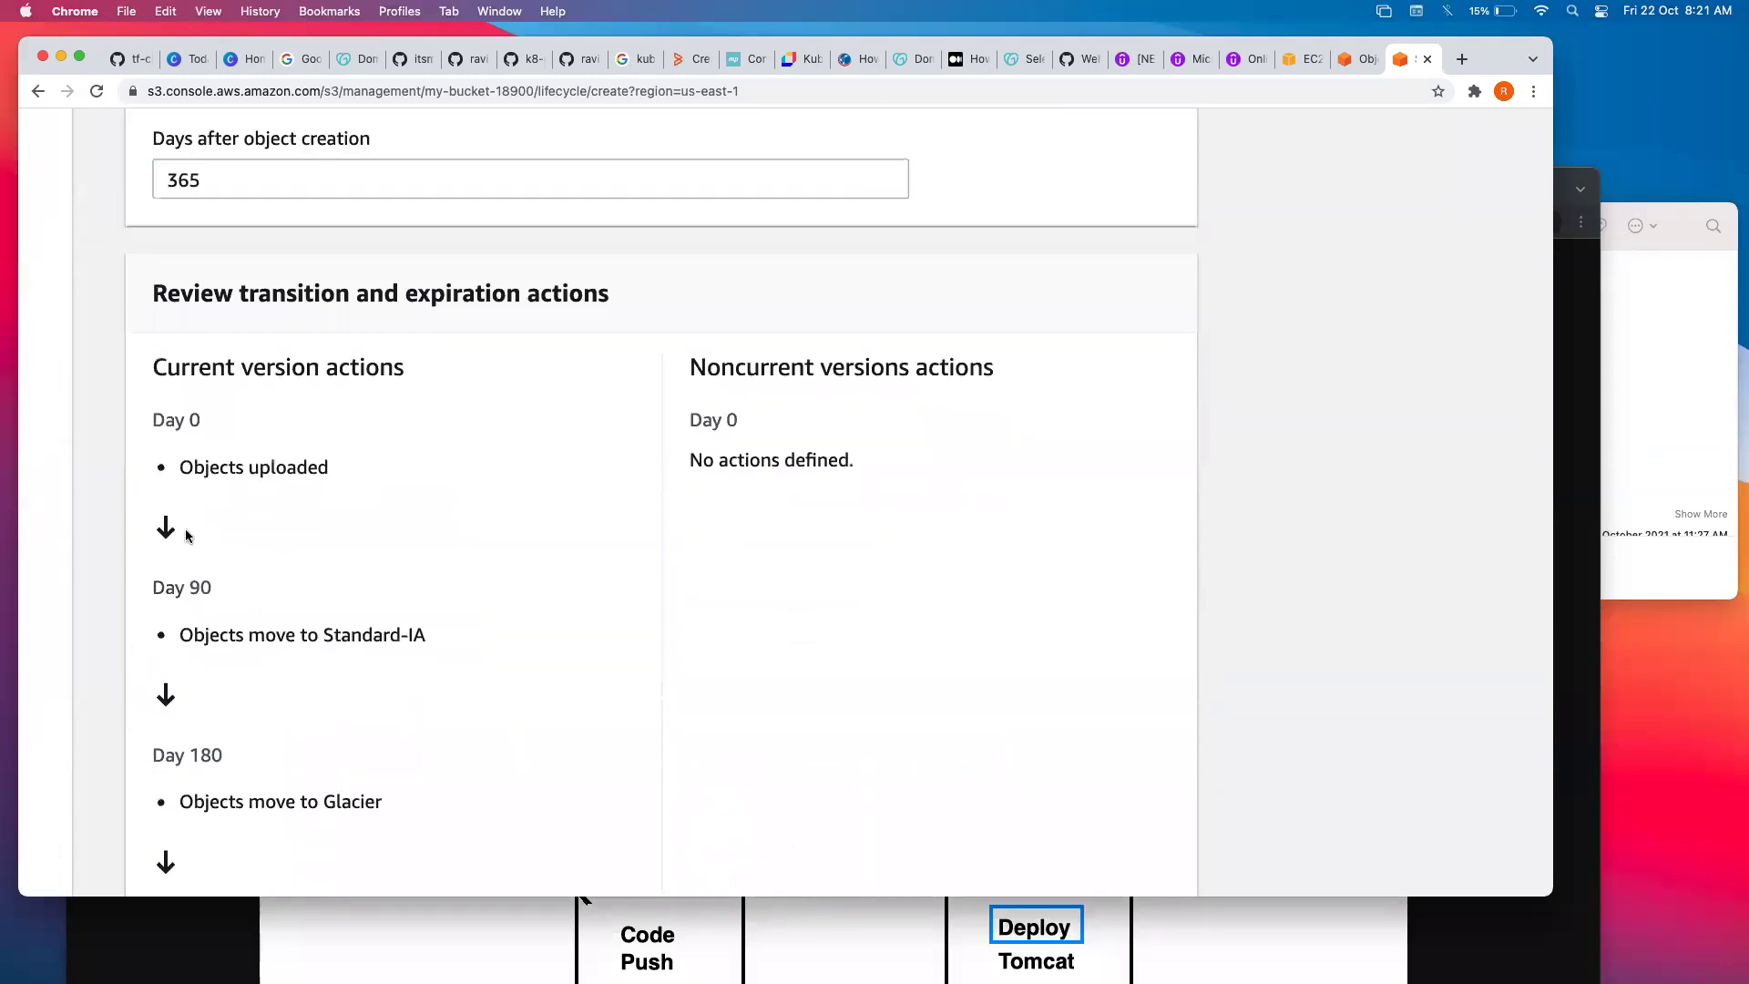
pyautogui.scroll(-1, 182, 530)
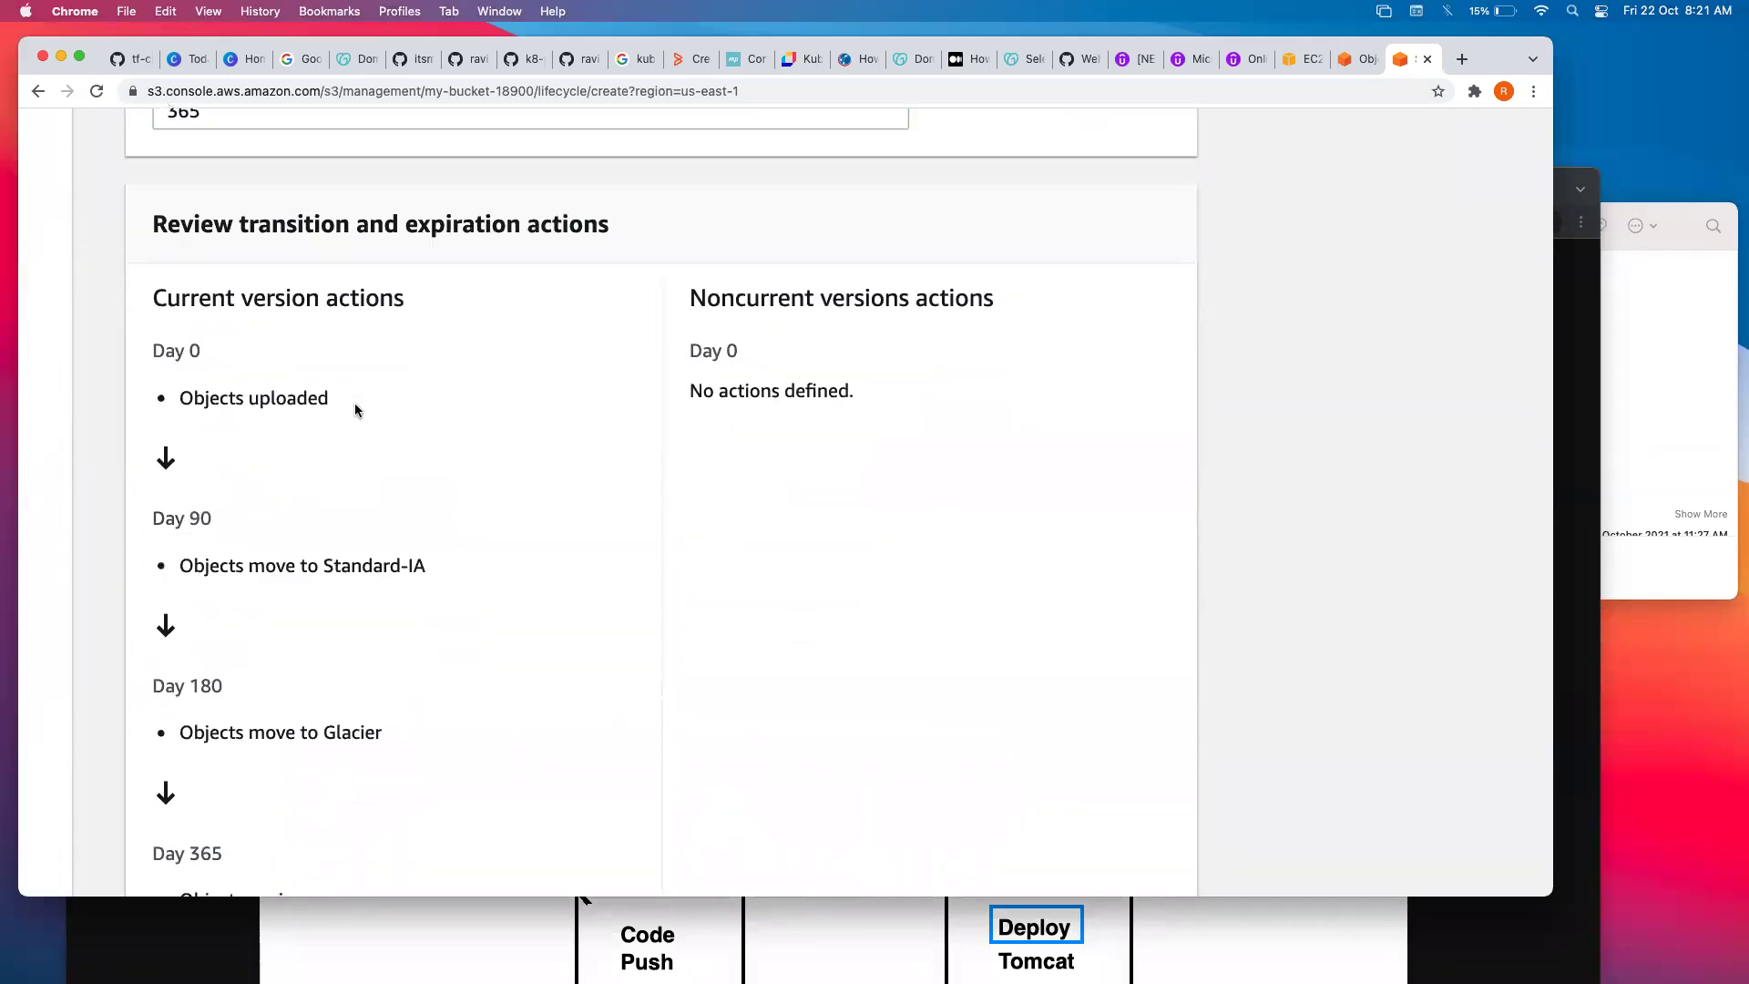
pyautogui.tripleClick(263, 398)
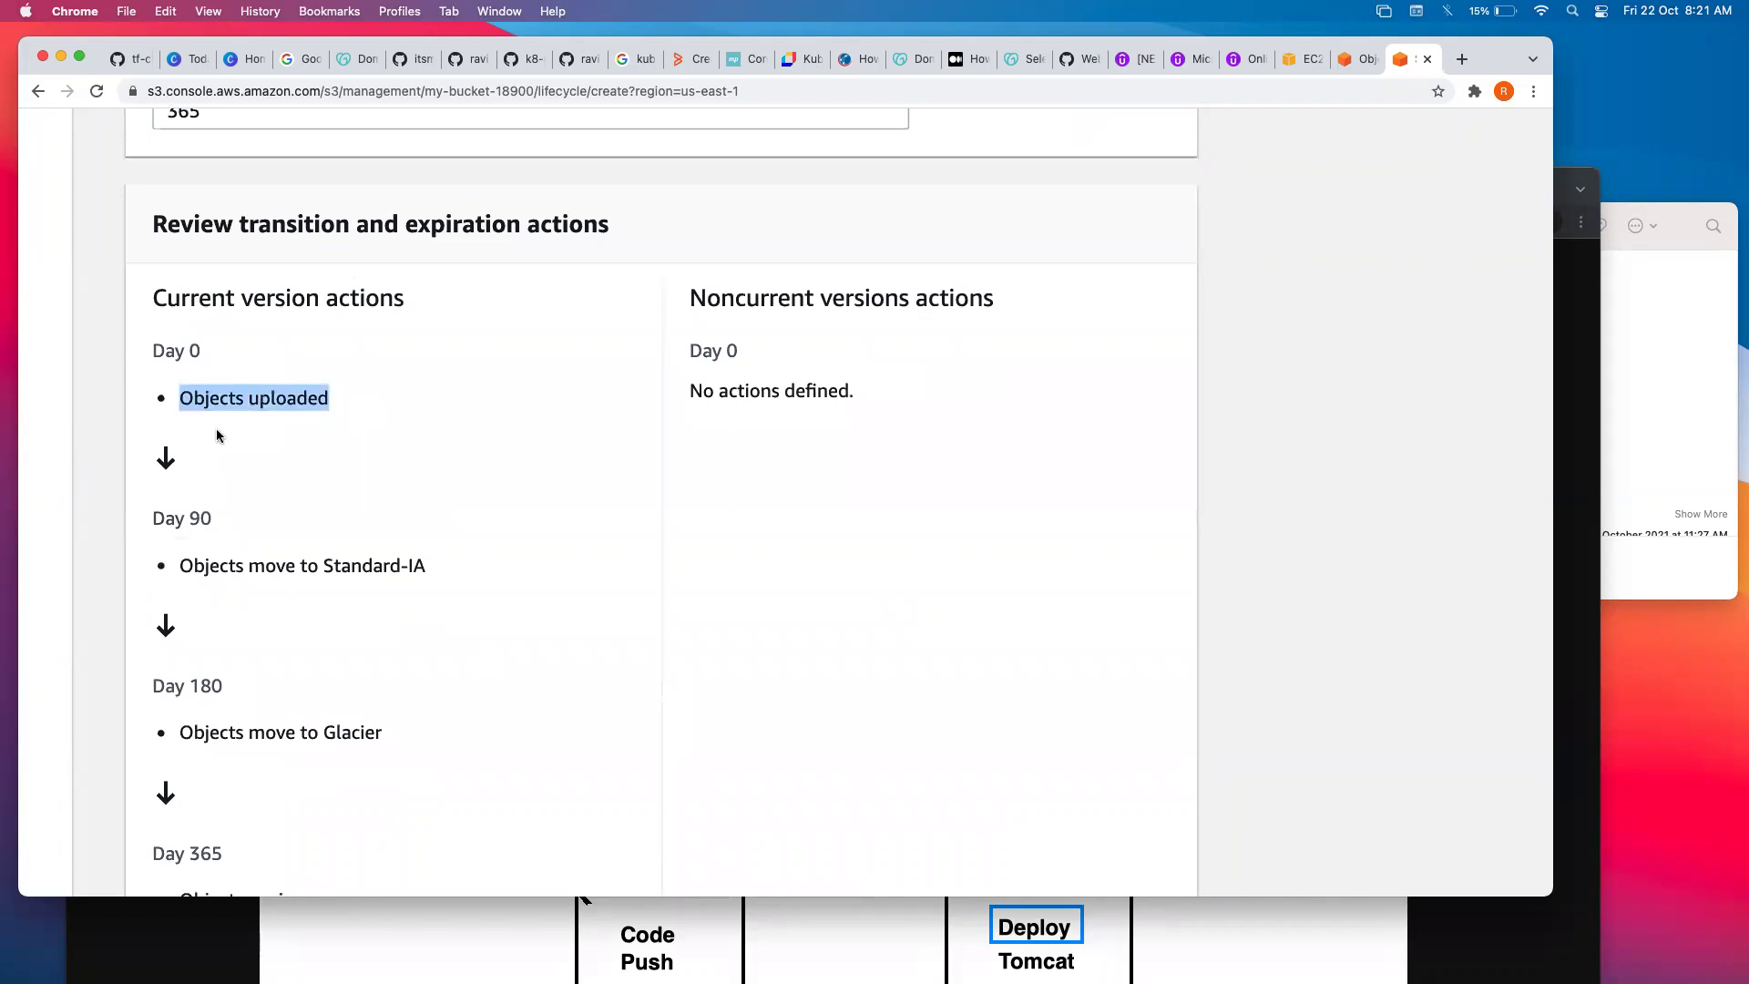
pyautogui.tripleClick(221, 566)
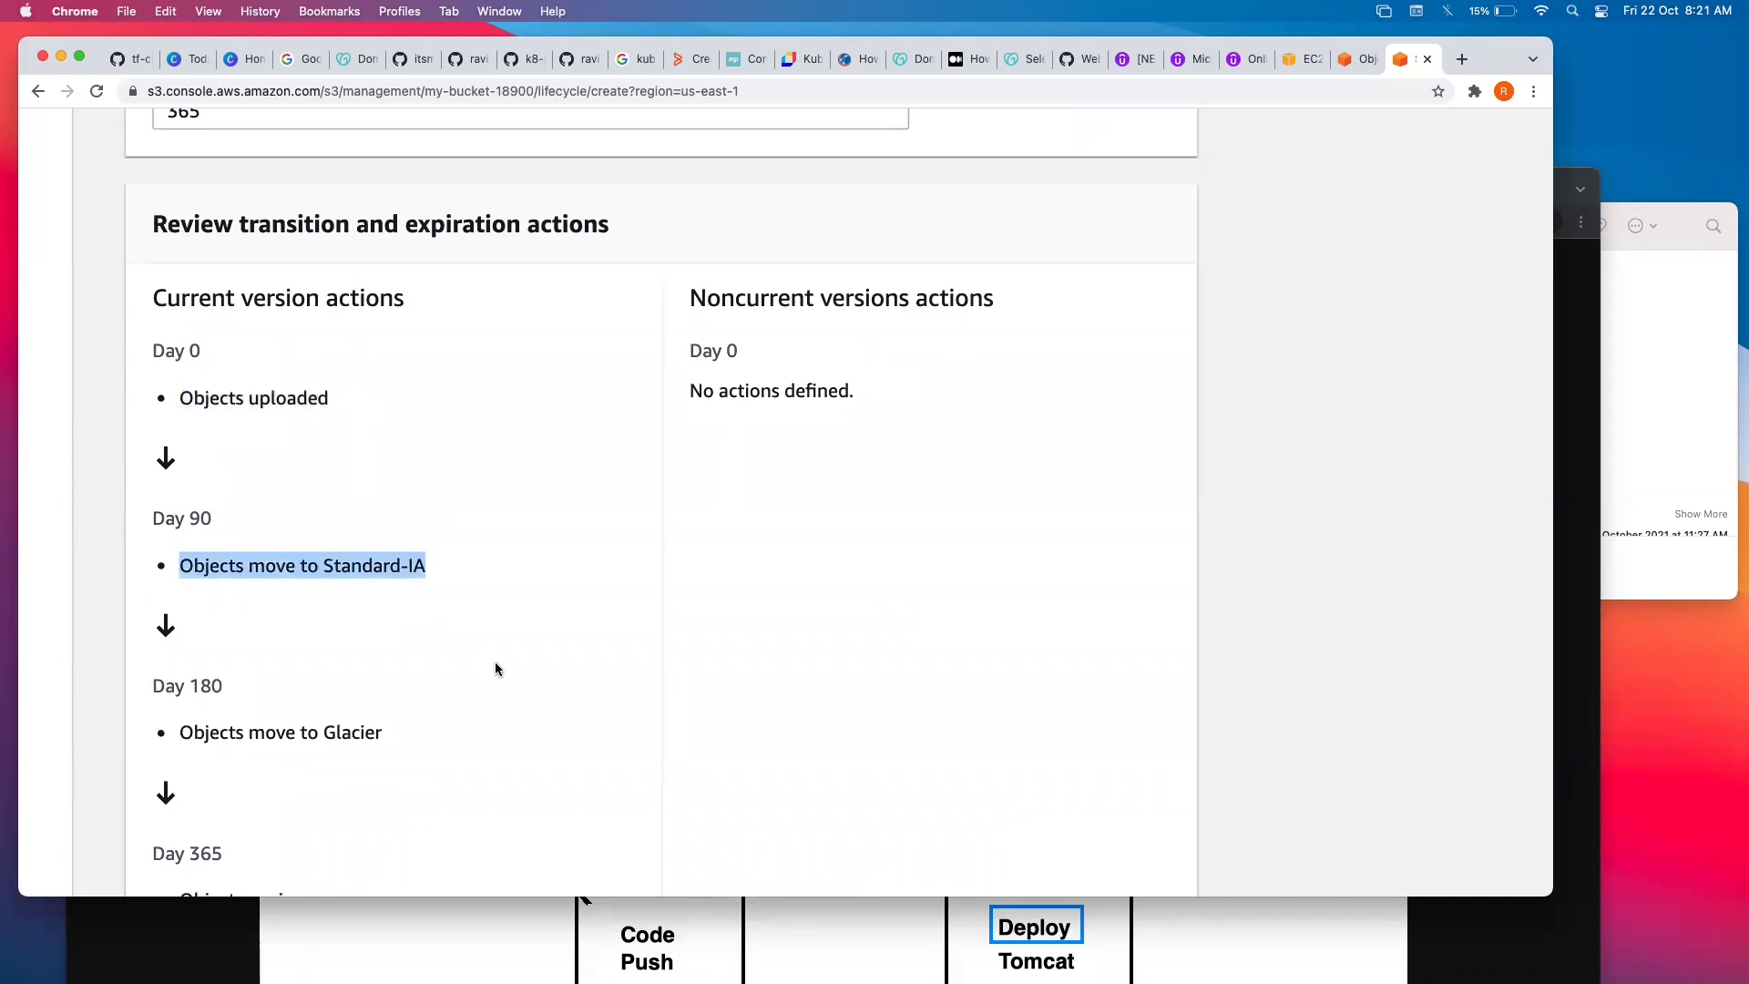
pyautogui.scroll(-1, 494, 661)
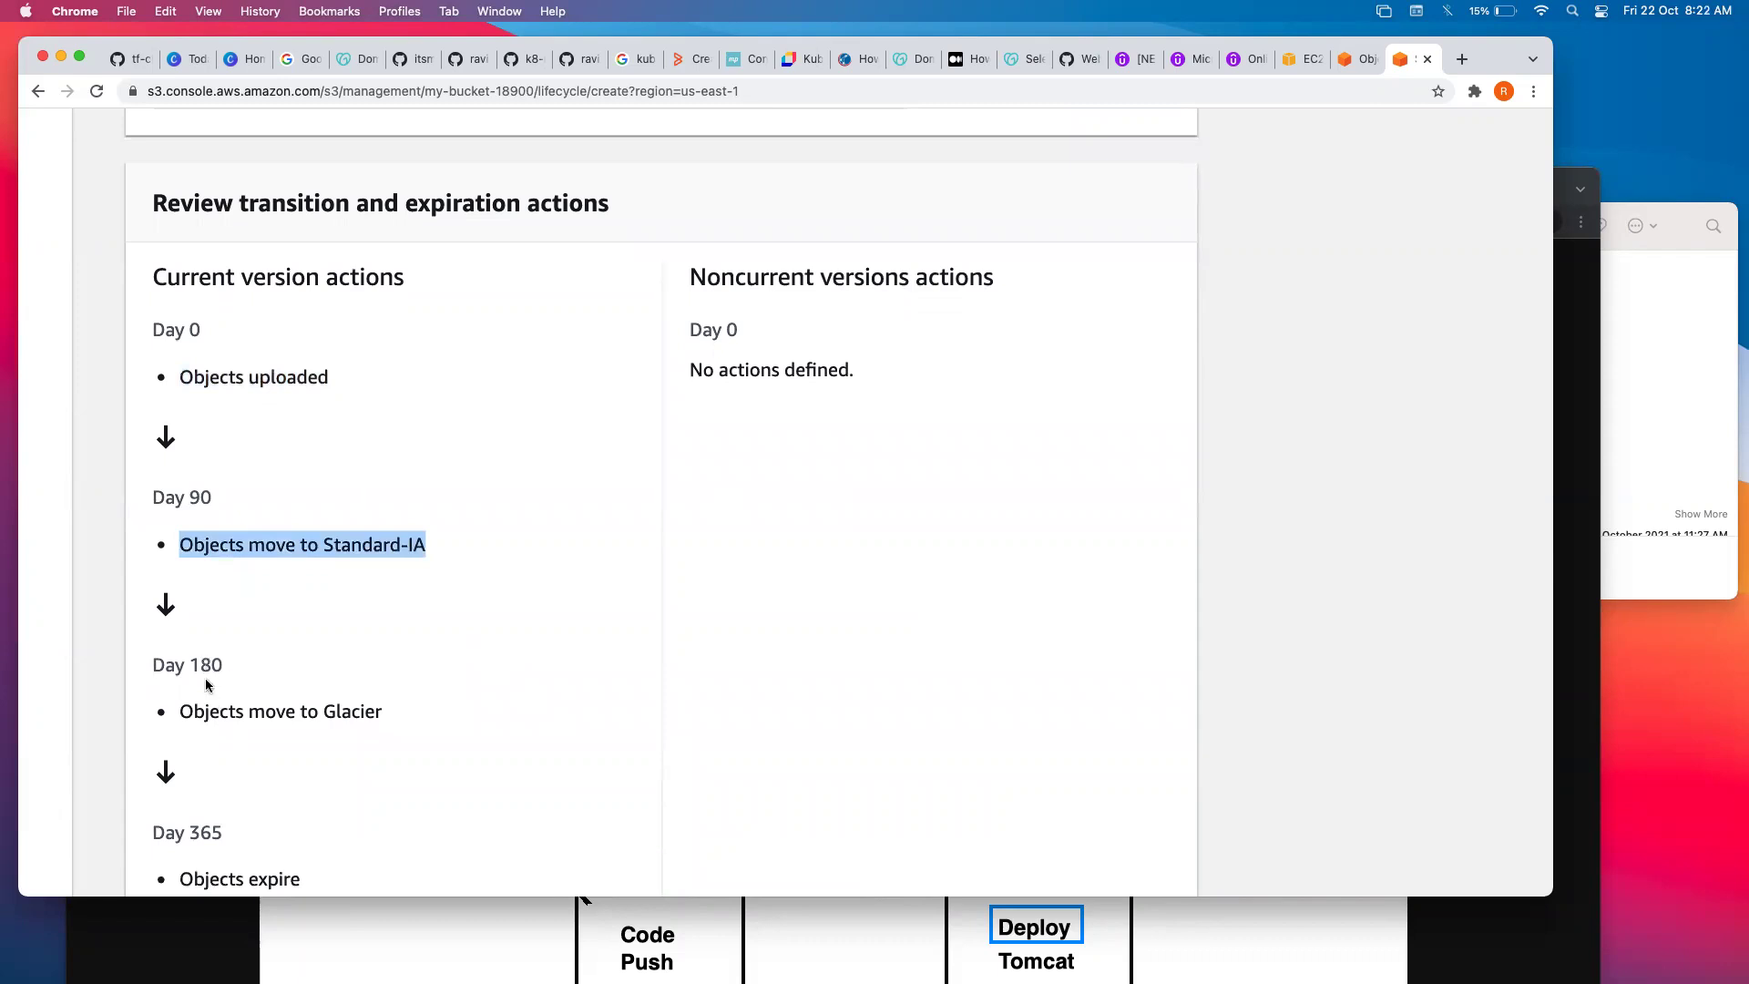
pyautogui.tripleClick(209, 706)
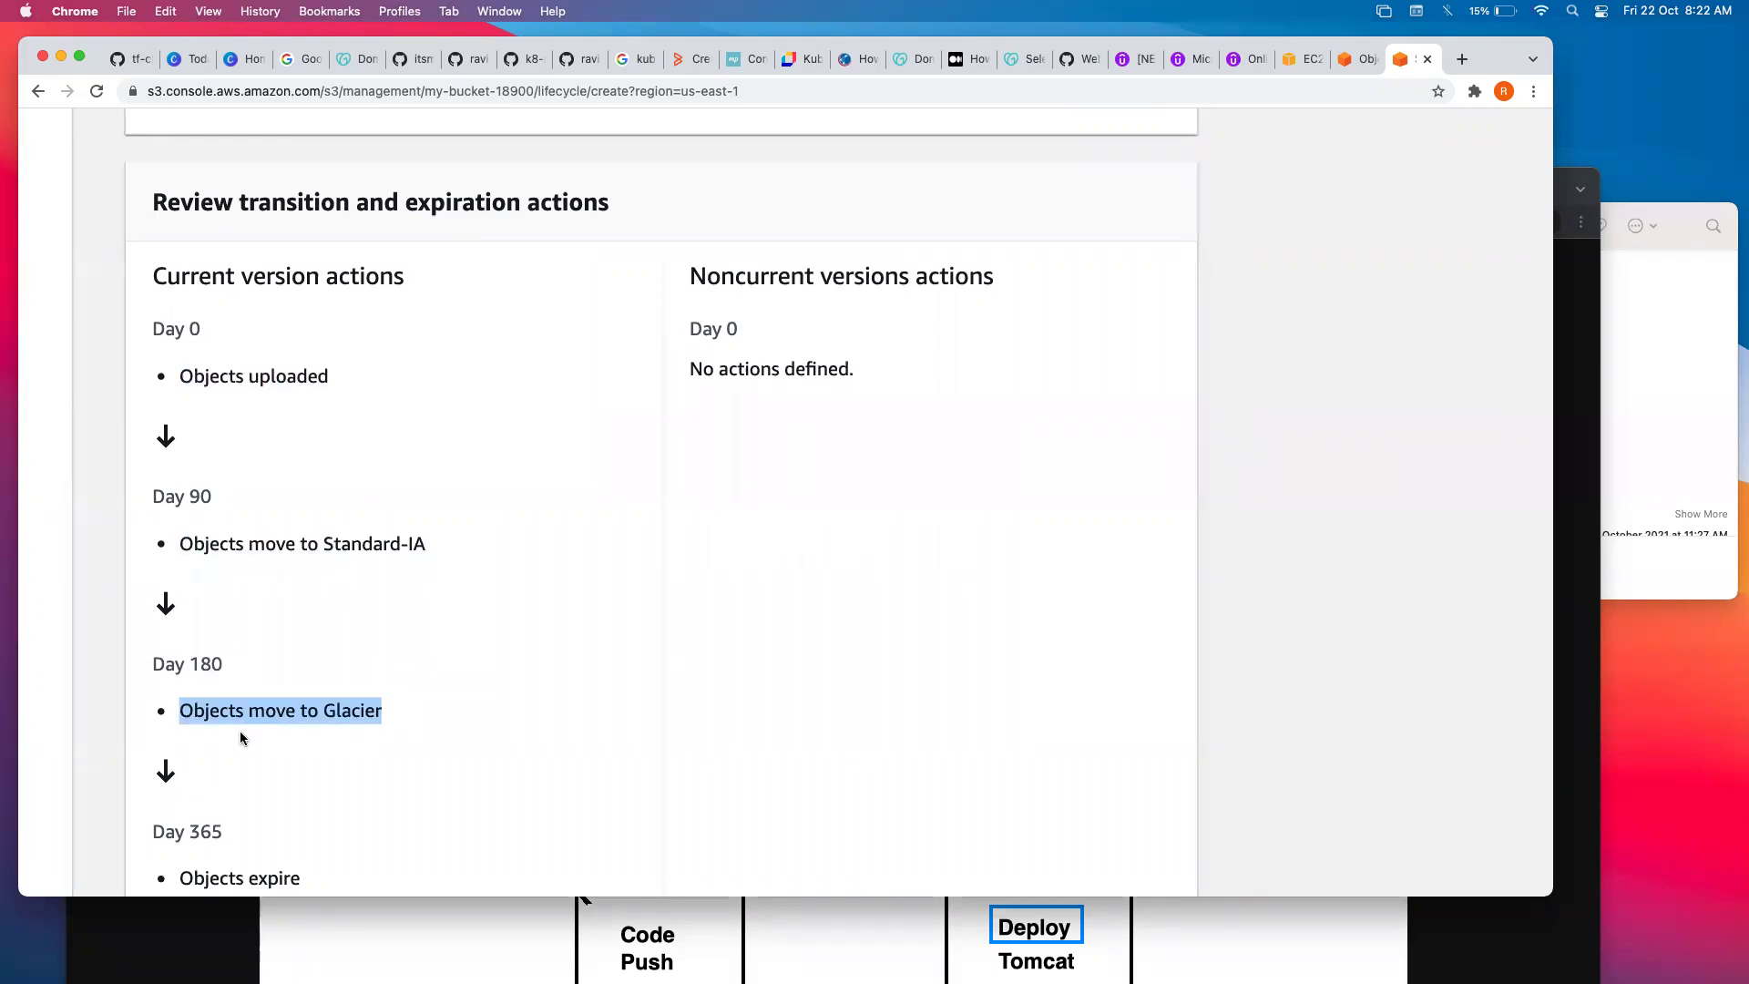
pyautogui.scroll(-3, 242, 736)
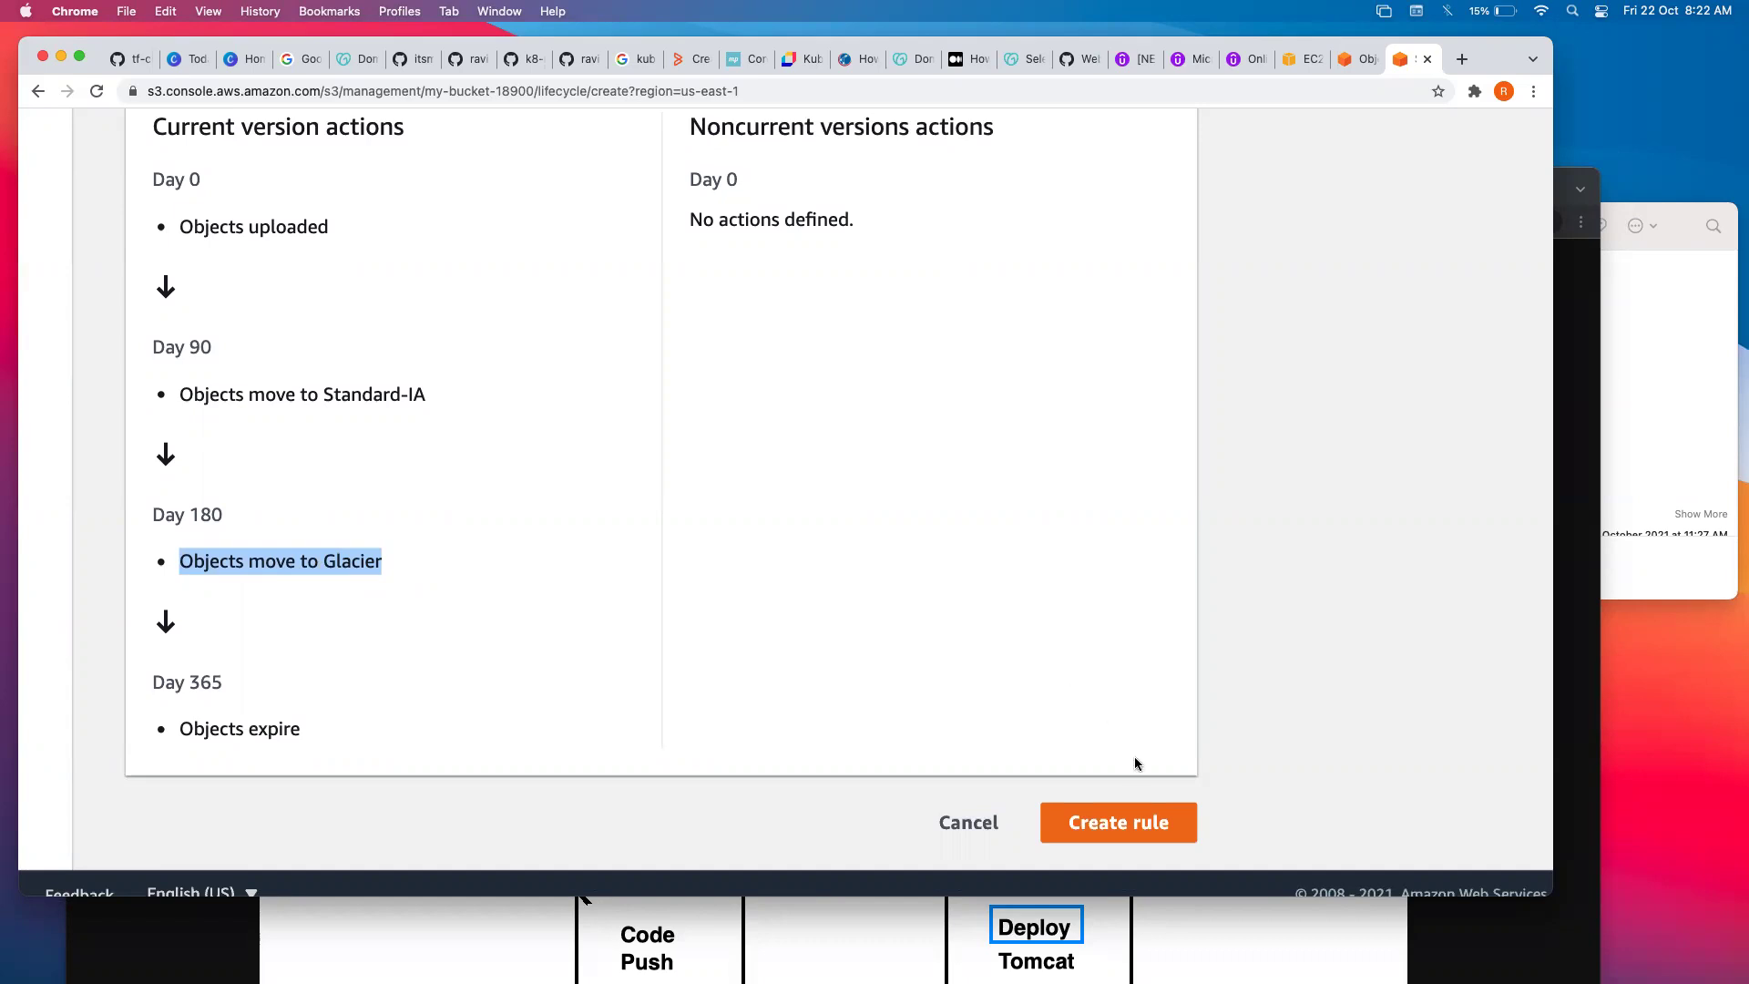
pyautogui.click(1133, 818)
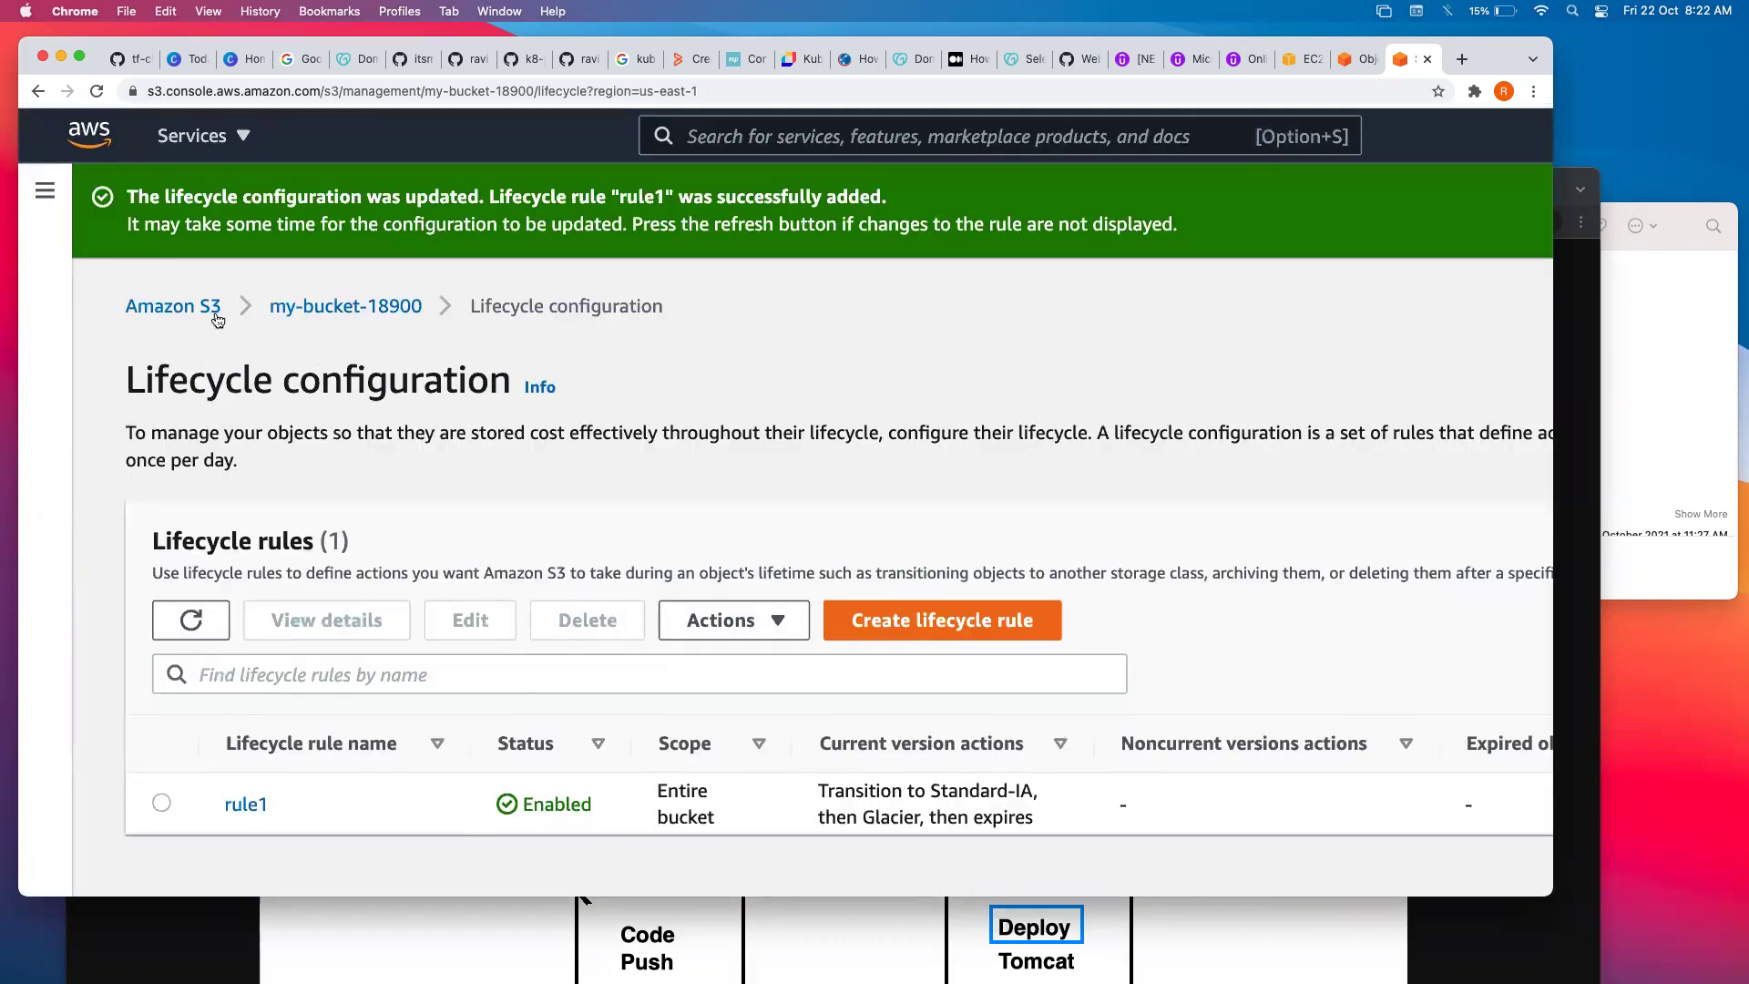
# Return to the objects of my-bucket-18900, select the screenshot PNG and look through its available edit actions.
pyautogui.click(340, 308)
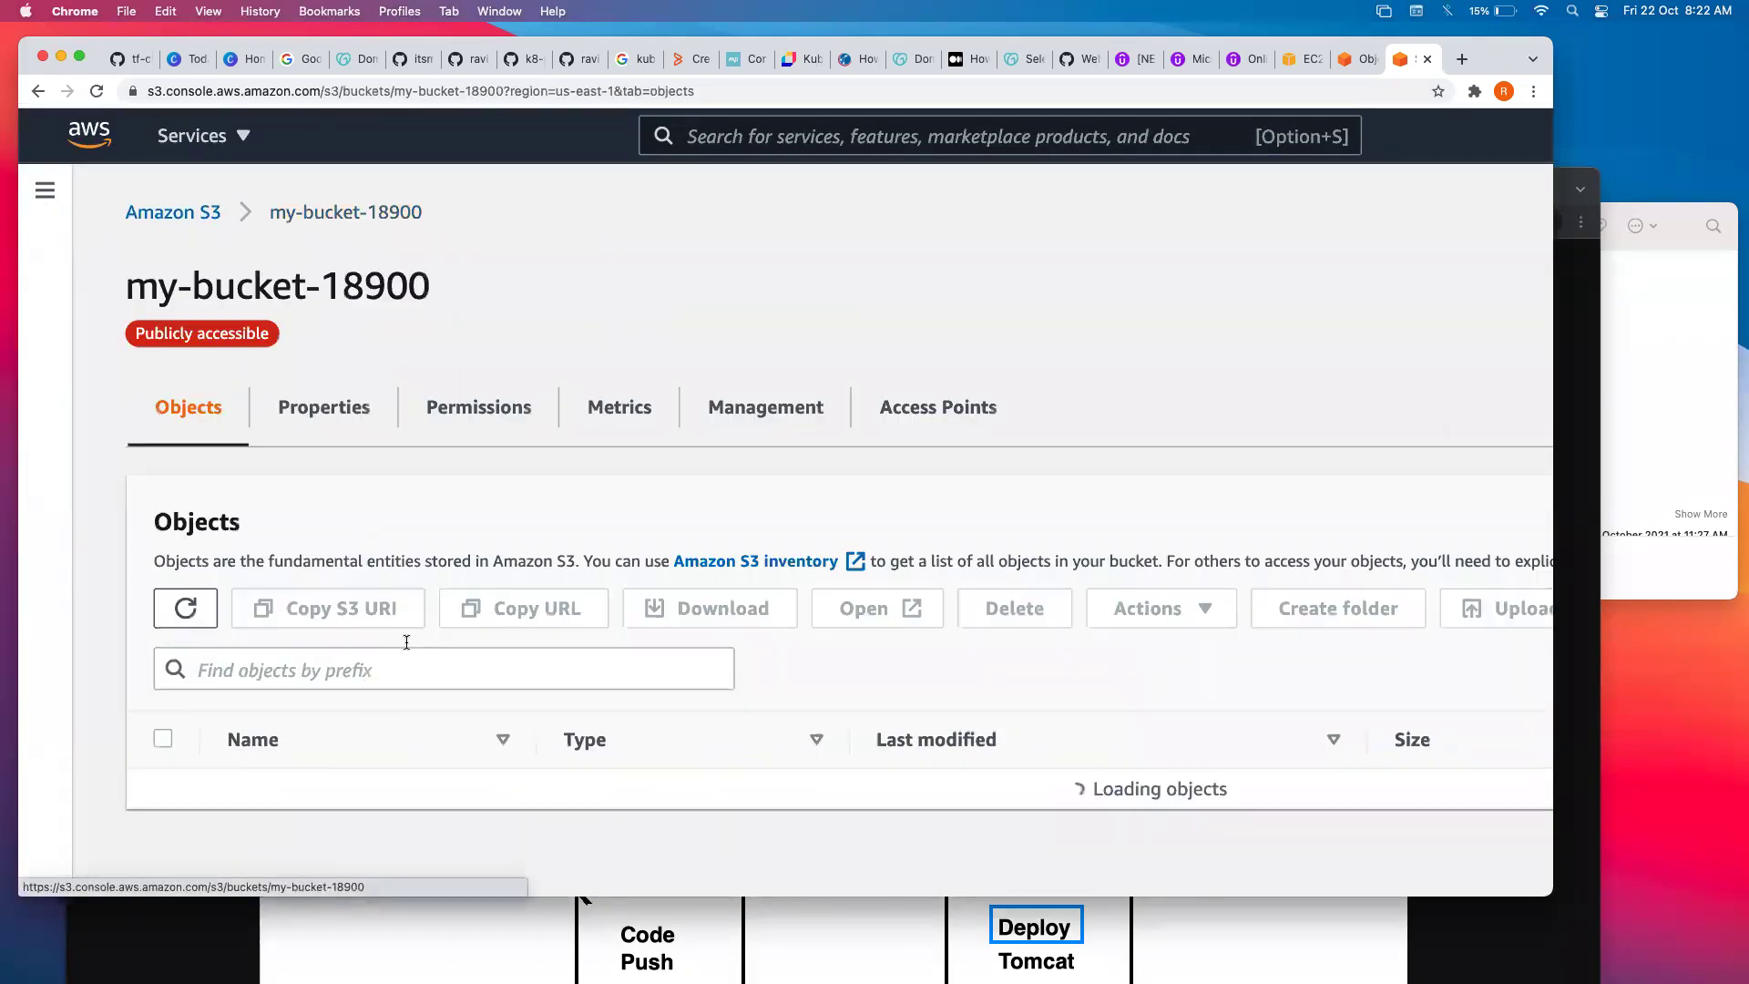
pyautogui.click(1002, 789)
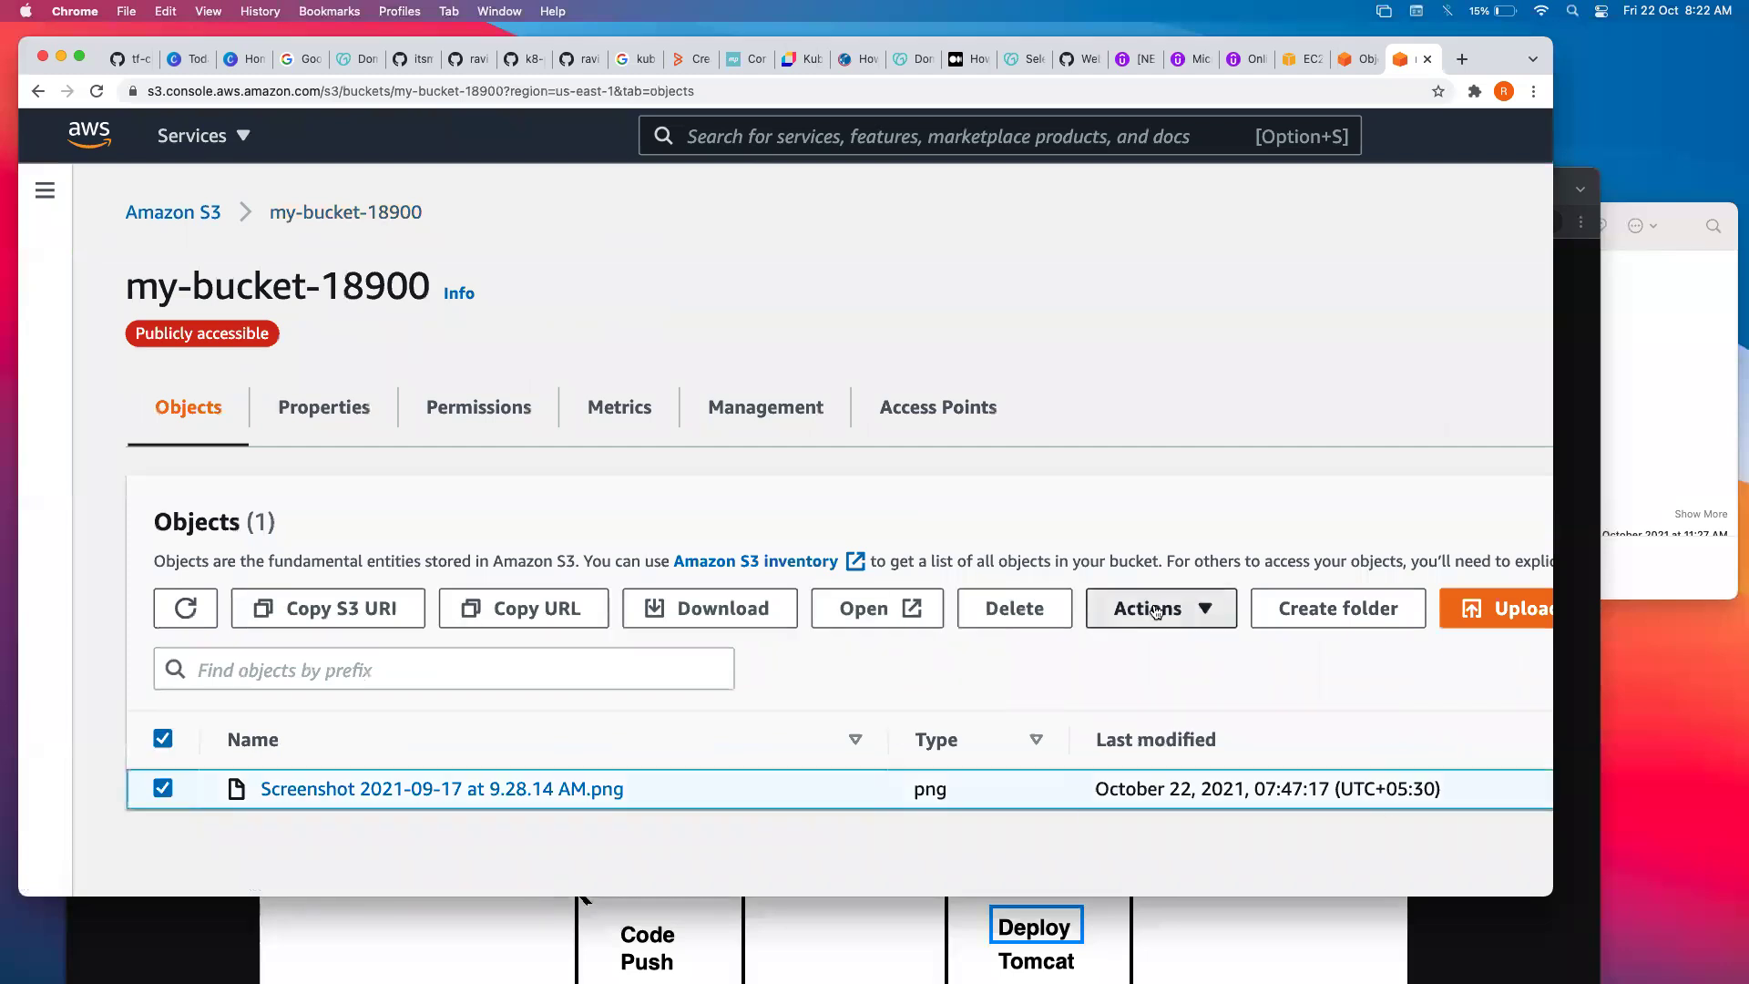
pyautogui.click(1161, 608)
pyautogui.scroll(-1, 1190, 831)
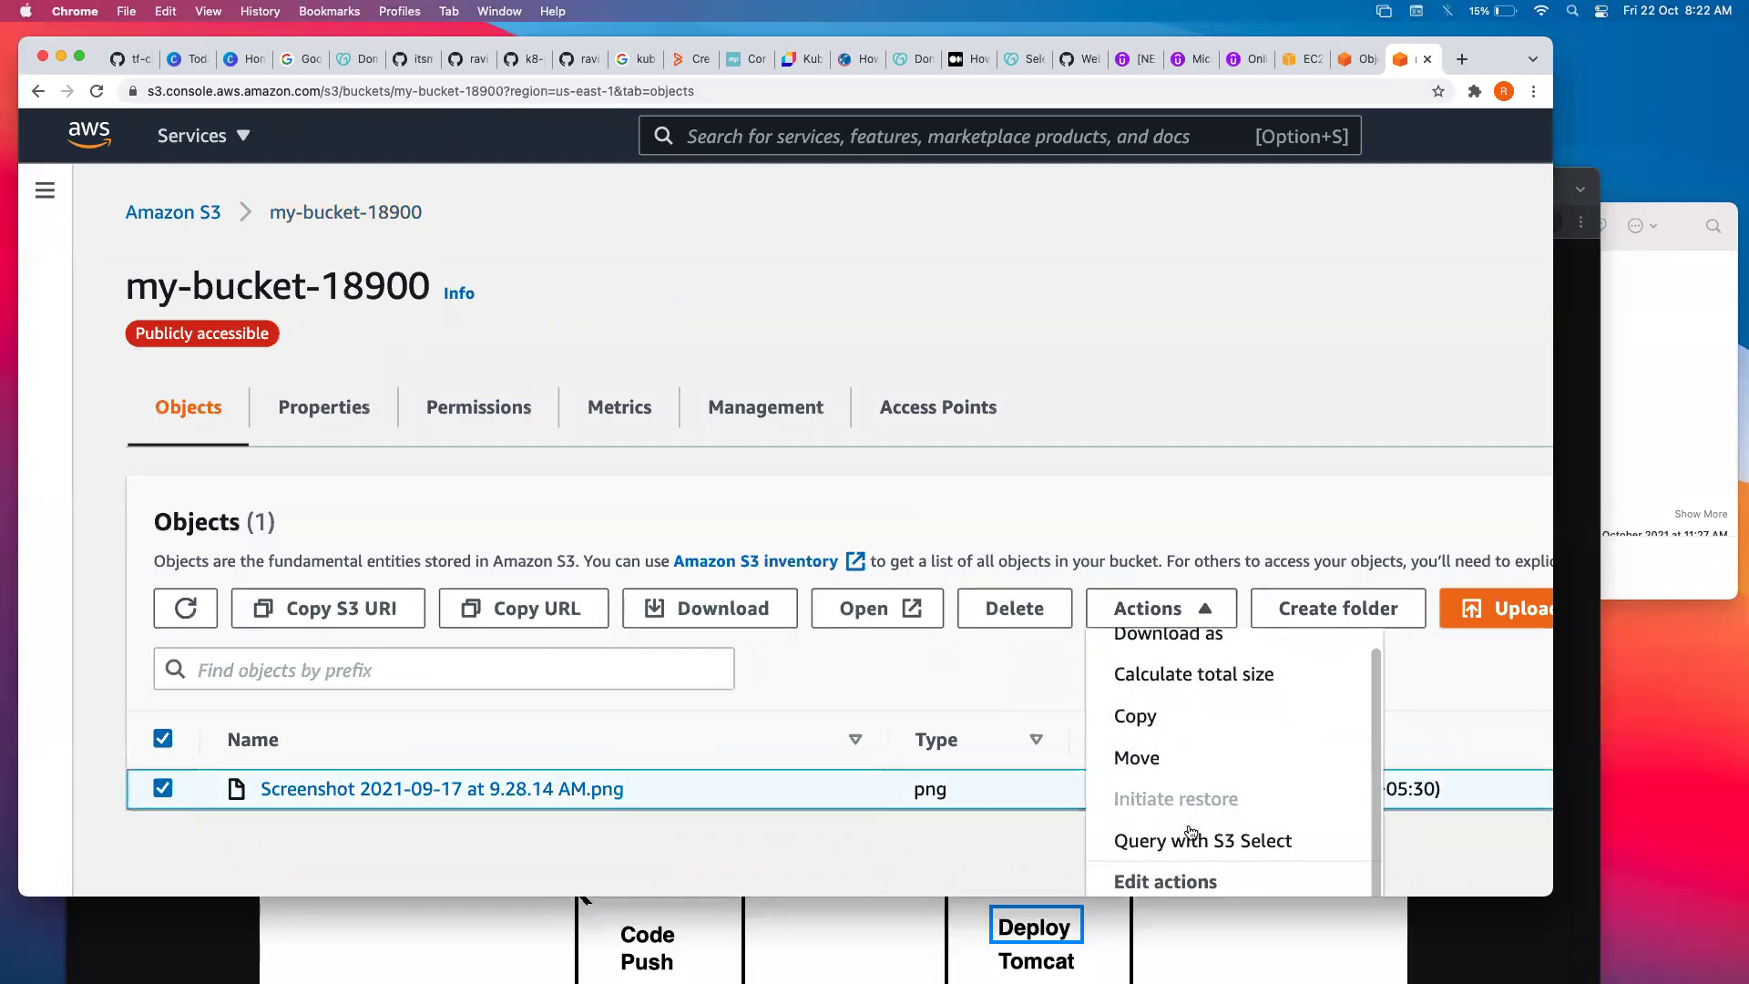
pyautogui.scroll(-3, 1189, 805)
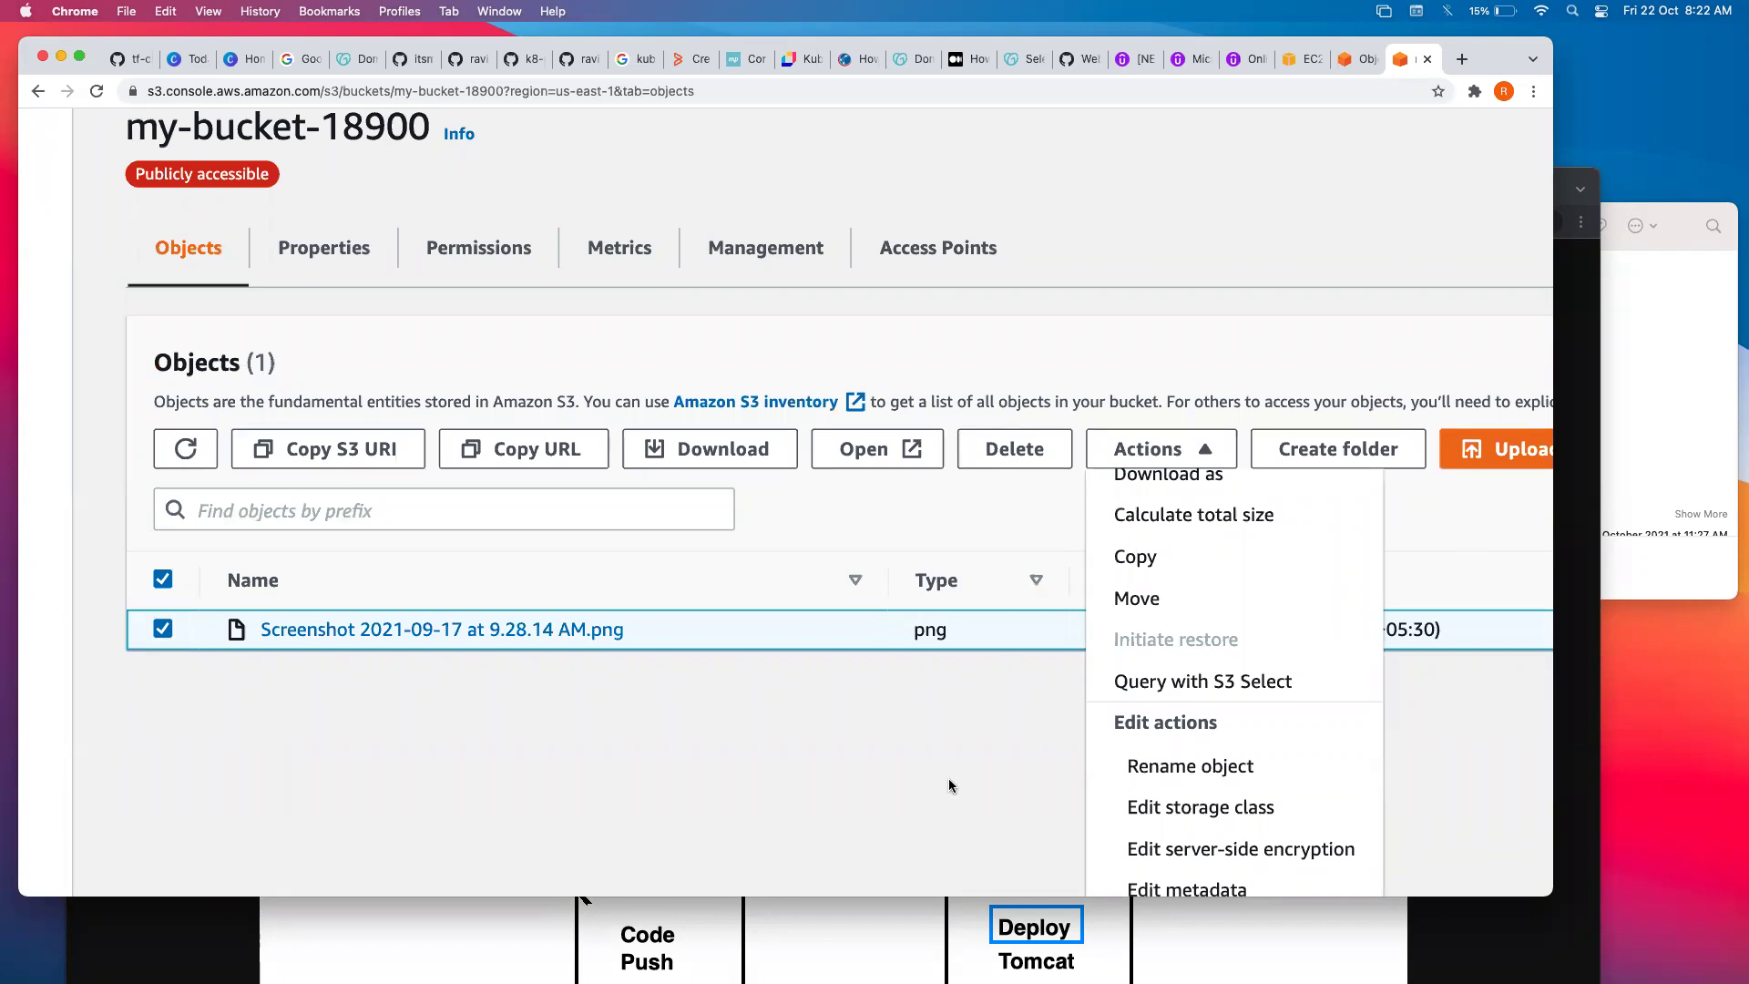
pyautogui.click(949, 785)
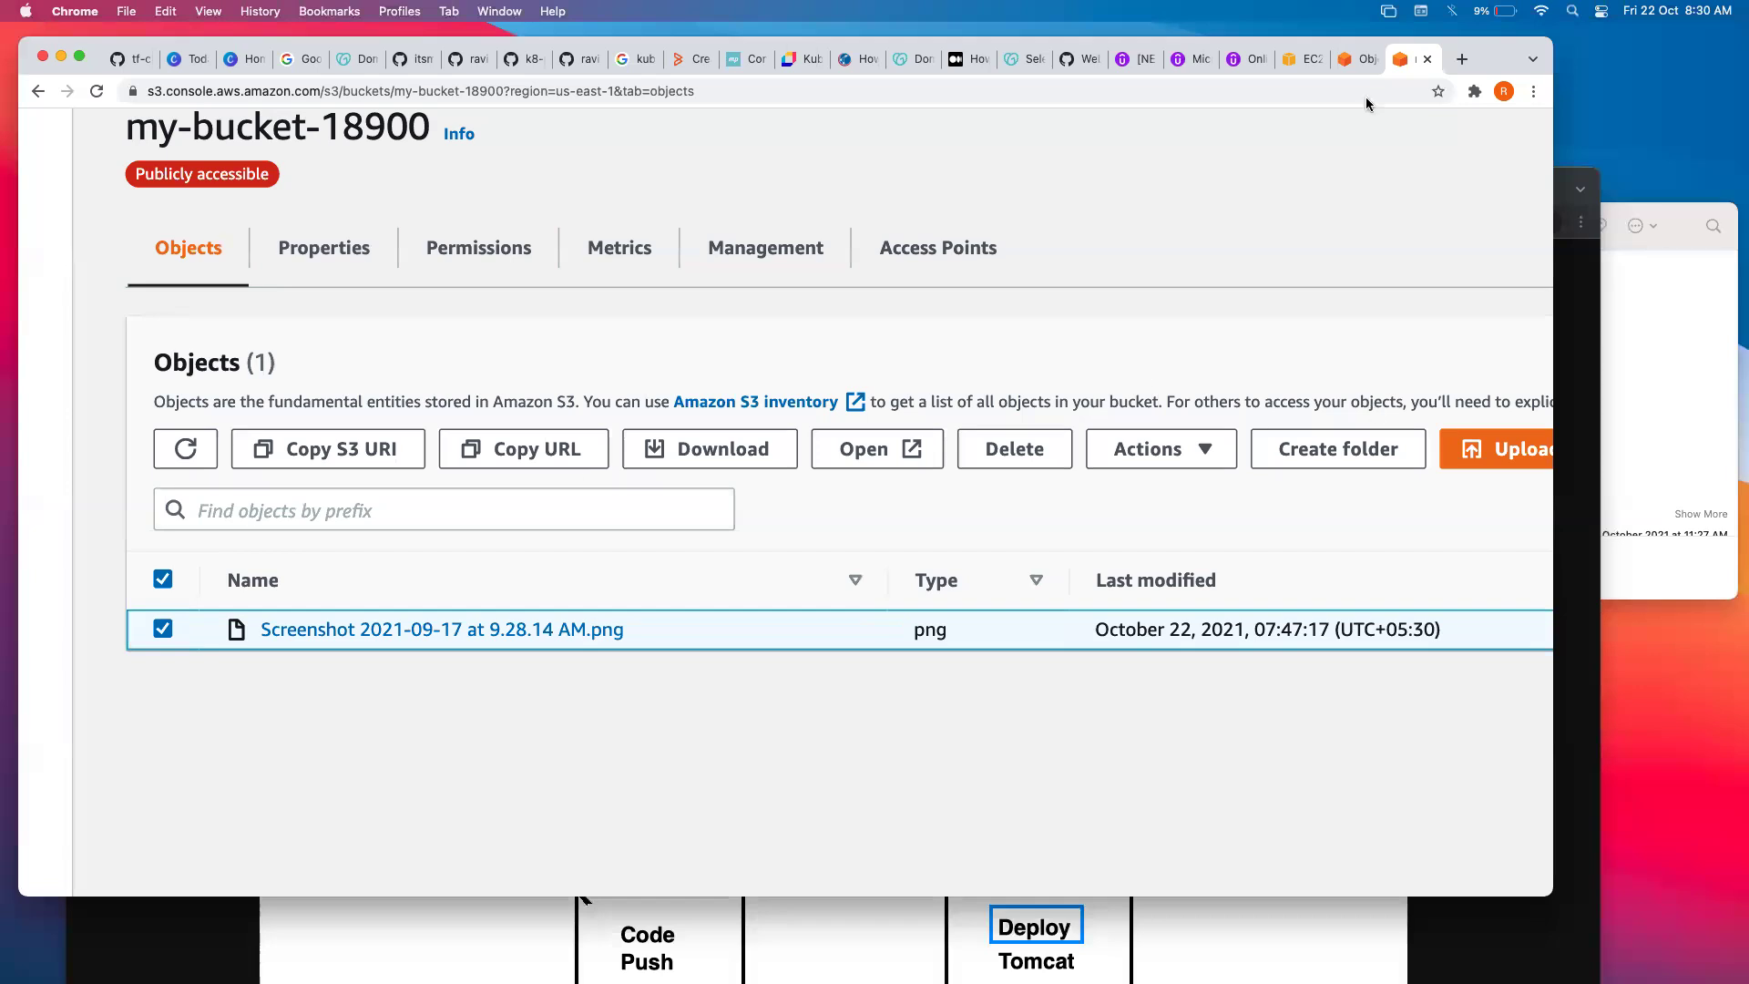
# Switch to the incognito browser window and open the Amazon S3 section of the AWS Simple Monthly Calculator in a new tab.
pyautogui.click(1583, 299)
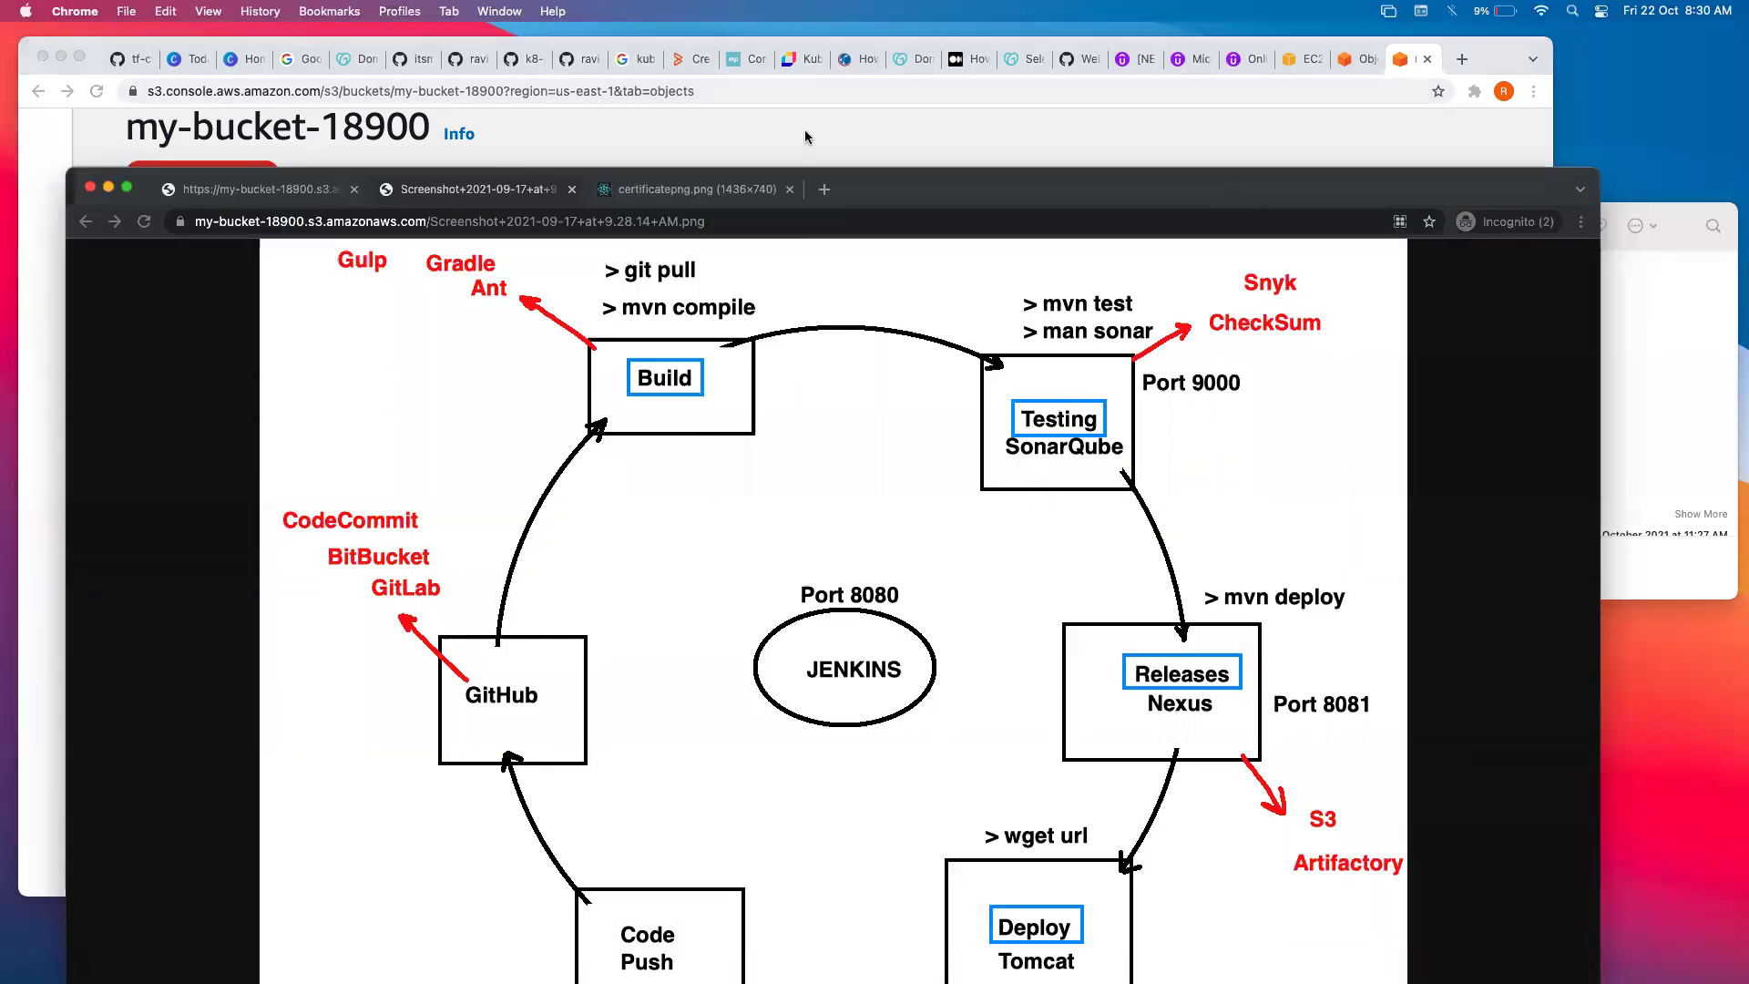
pyautogui.click(825, 190)
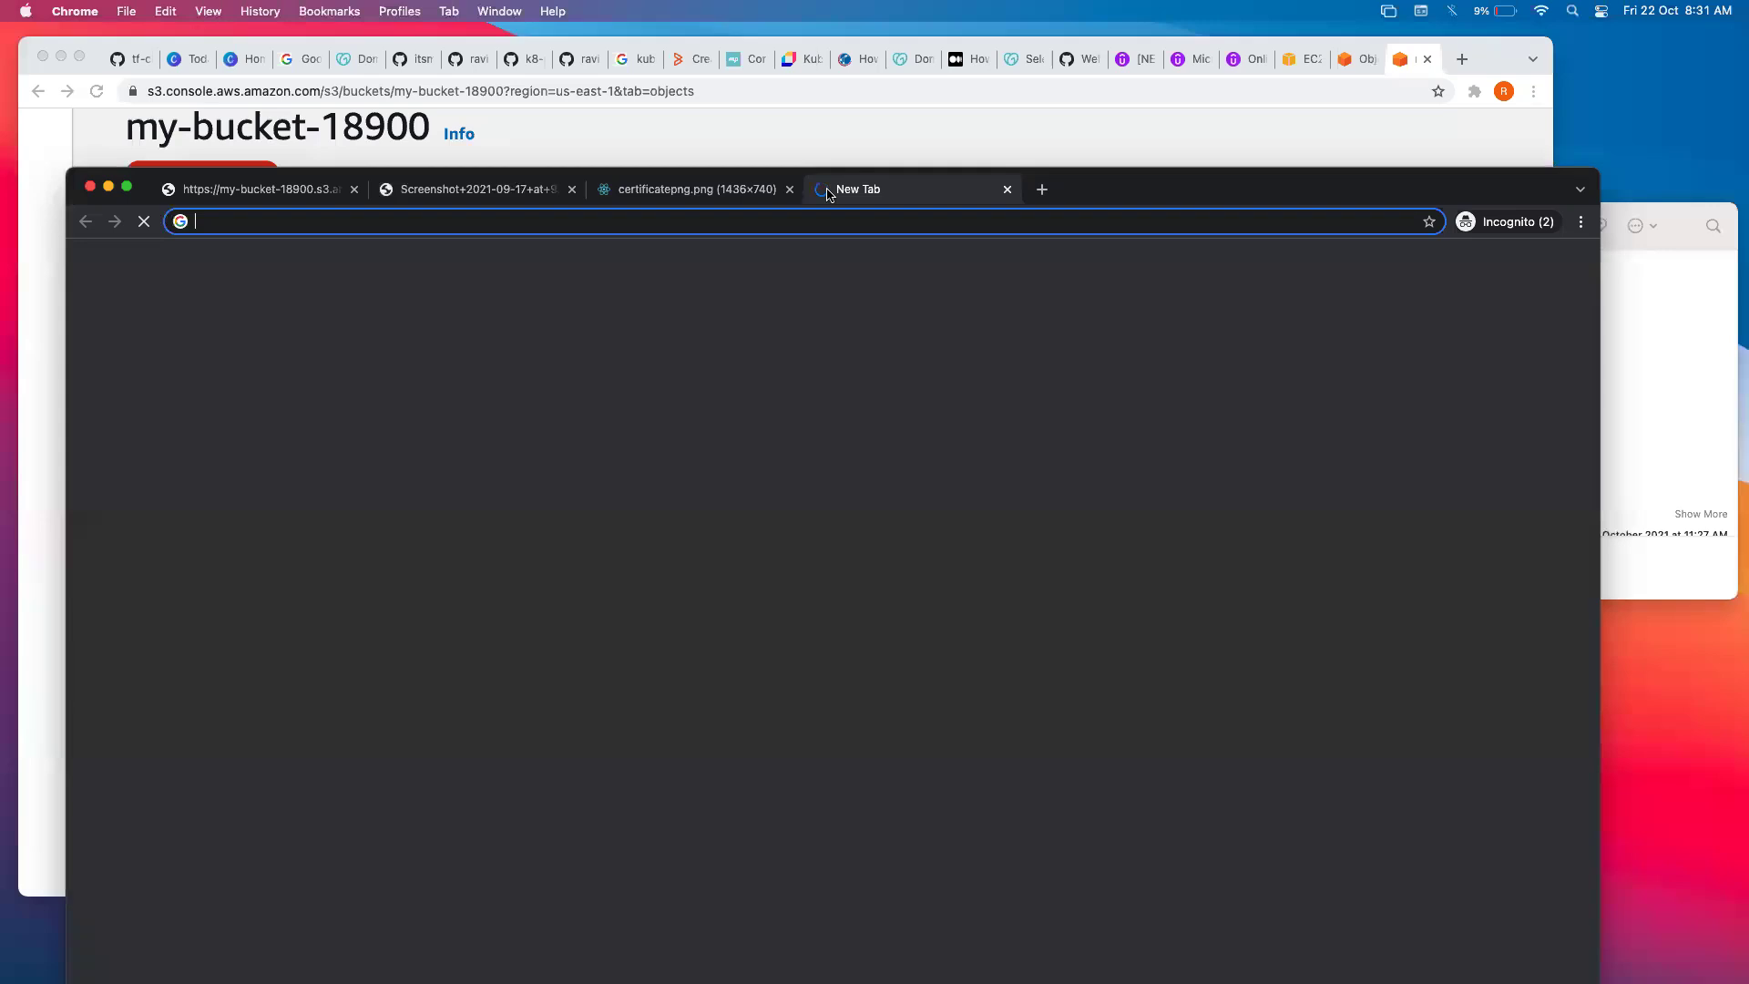
pyautogui.write('s3')
pyautogui.press('Return')
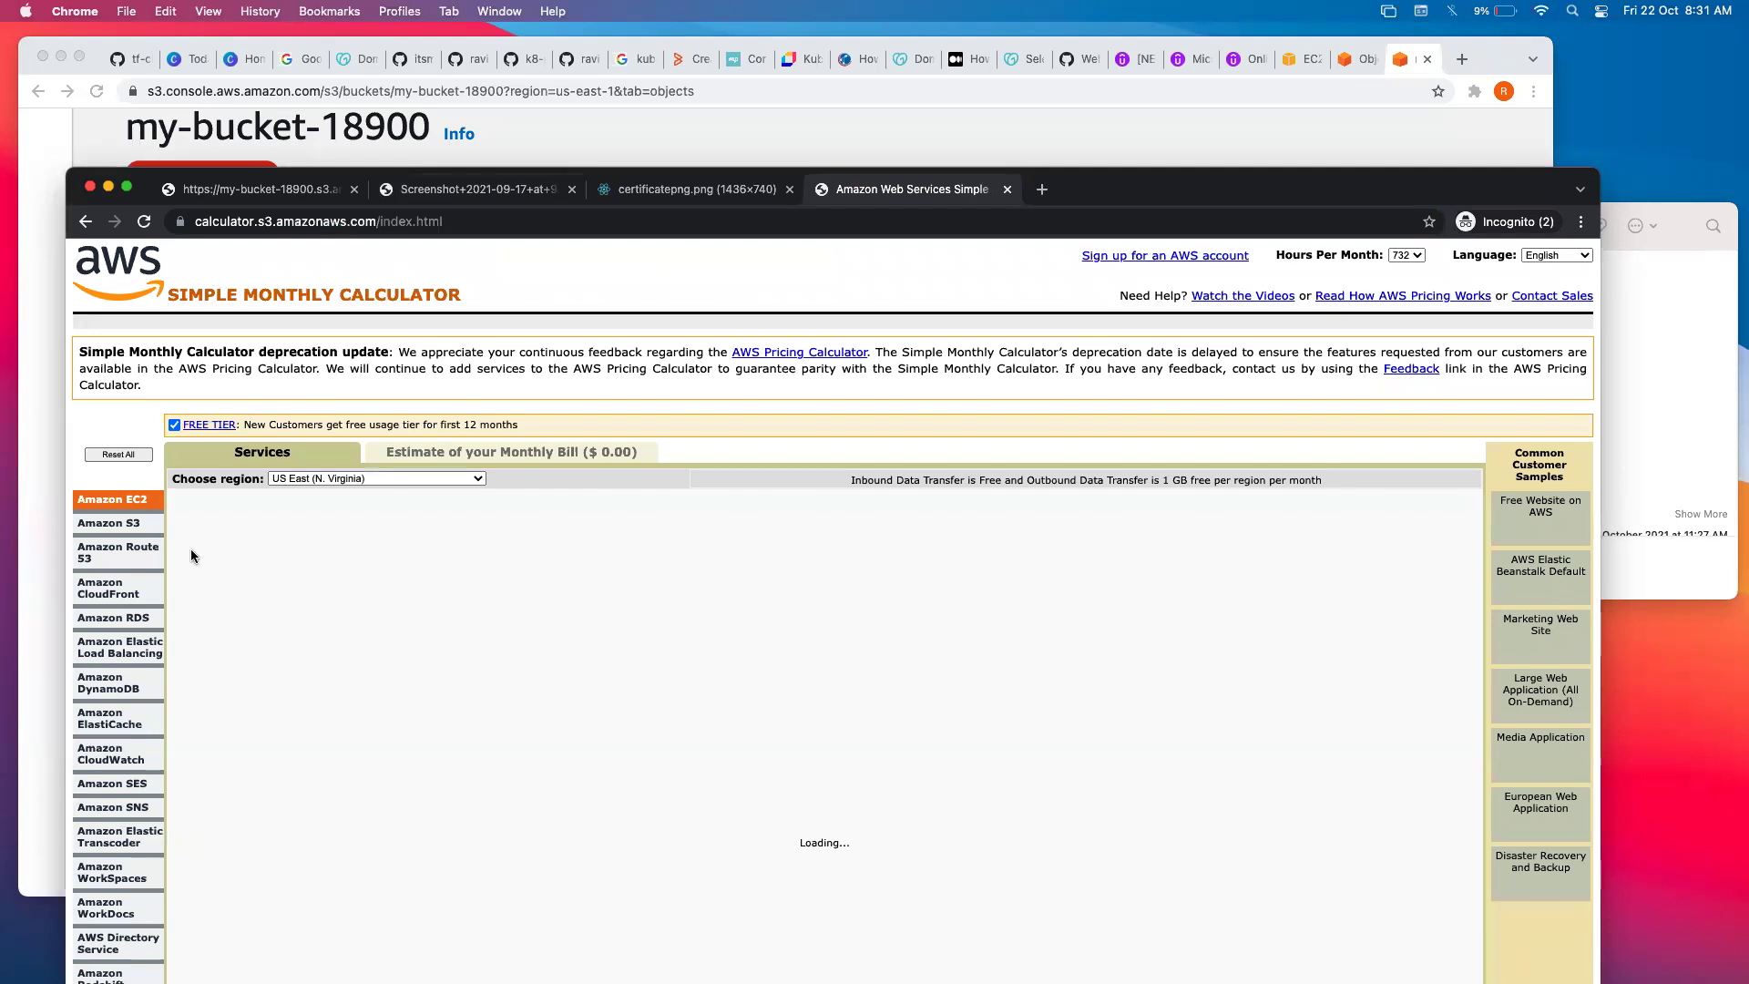
pyautogui.click(139, 526)
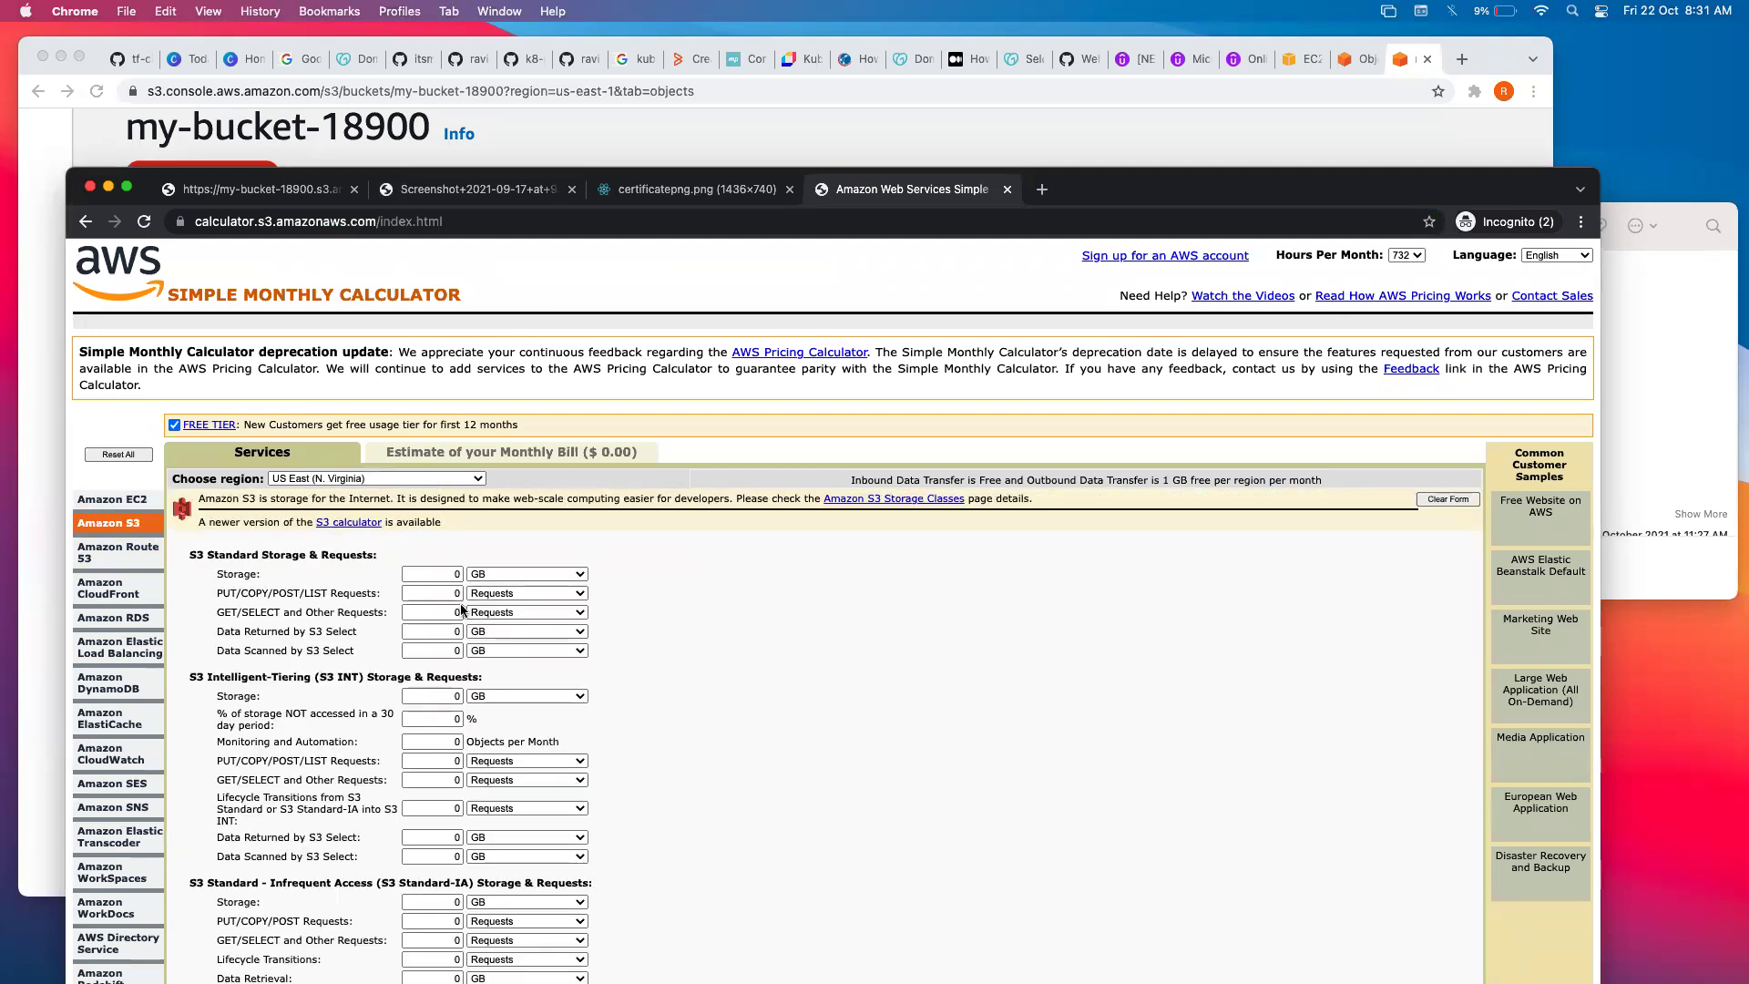
# Set the S3 One Zone-IA storage to 500 GB and check the monthly bill estimate.
pyautogui.scroll(-5, 446, 596)
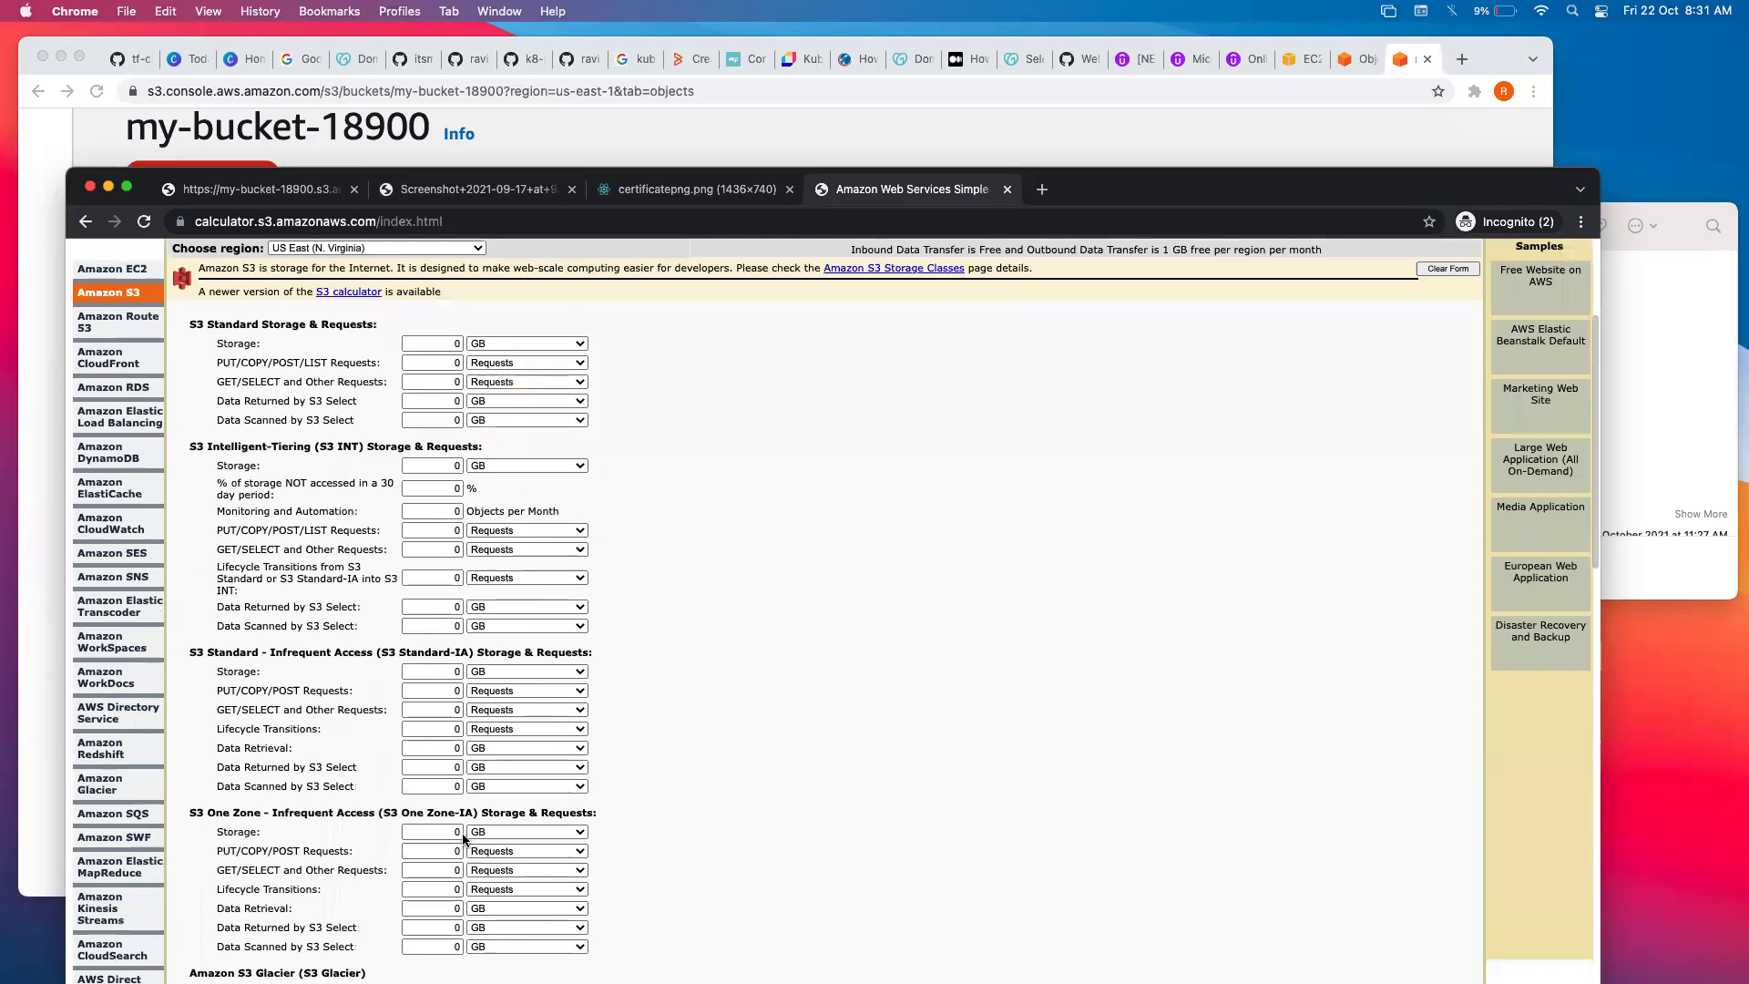
pyautogui.click(457, 833)
pyautogui.write('500')
pyautogui.click(783, 879)
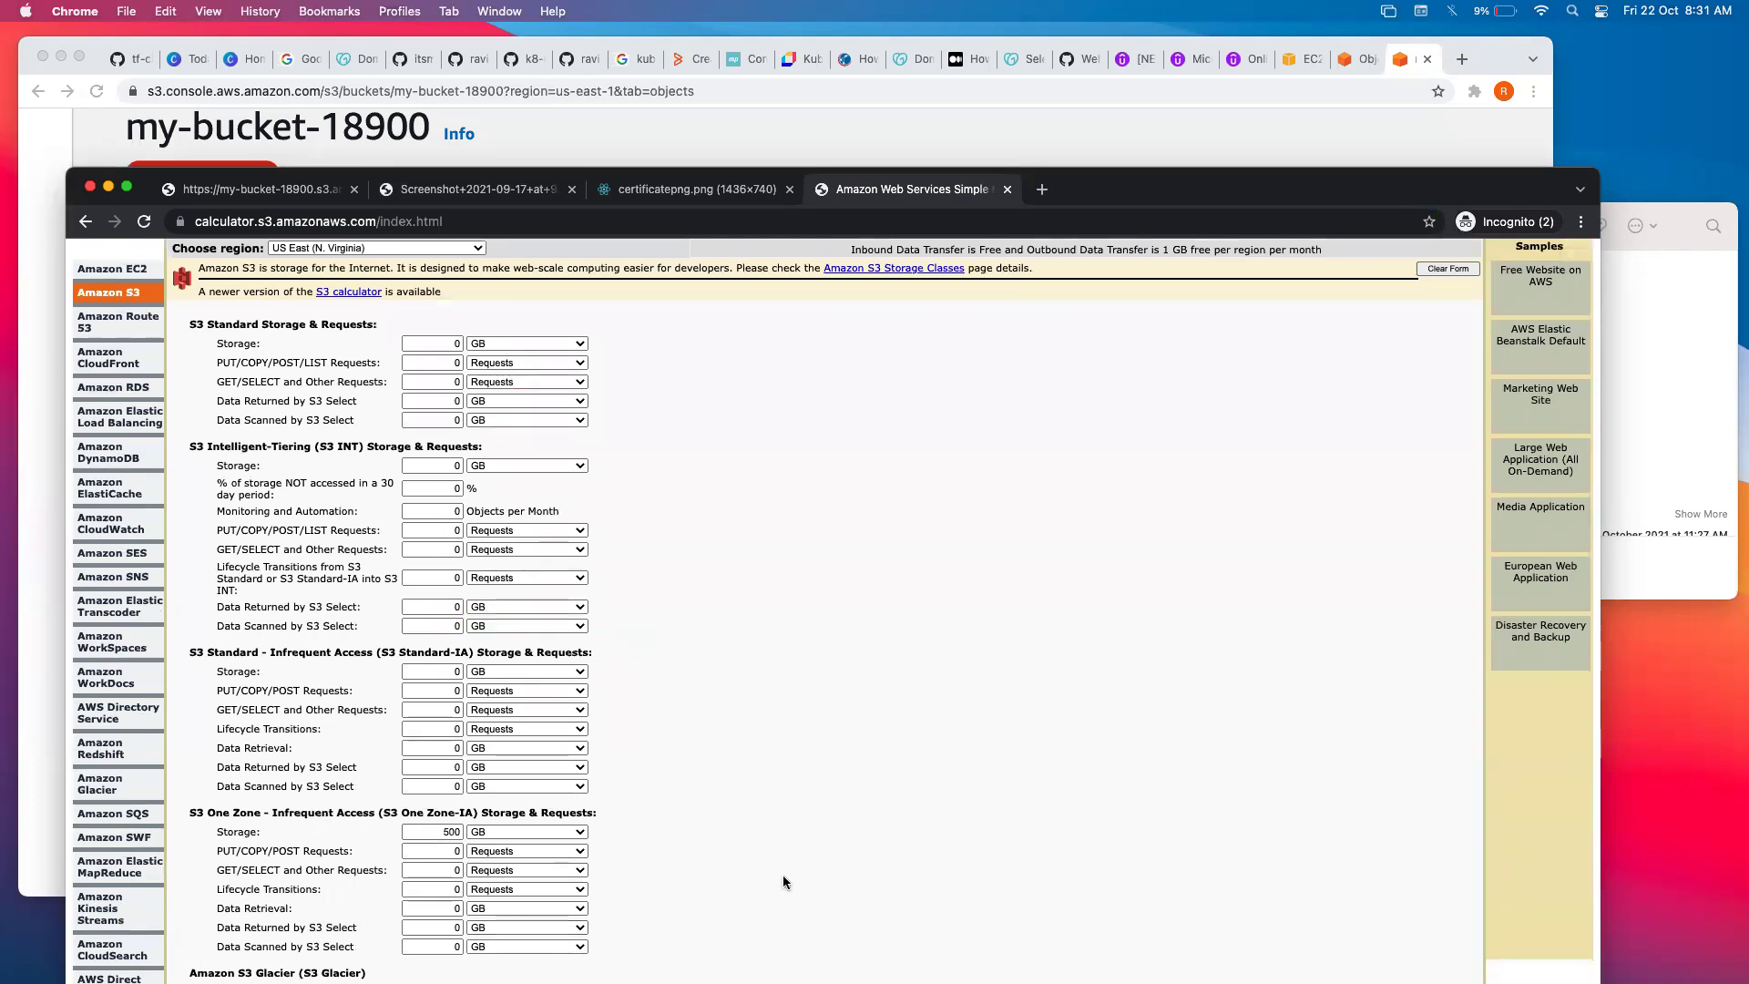
pyautogui.scroll(5, 757, 567)
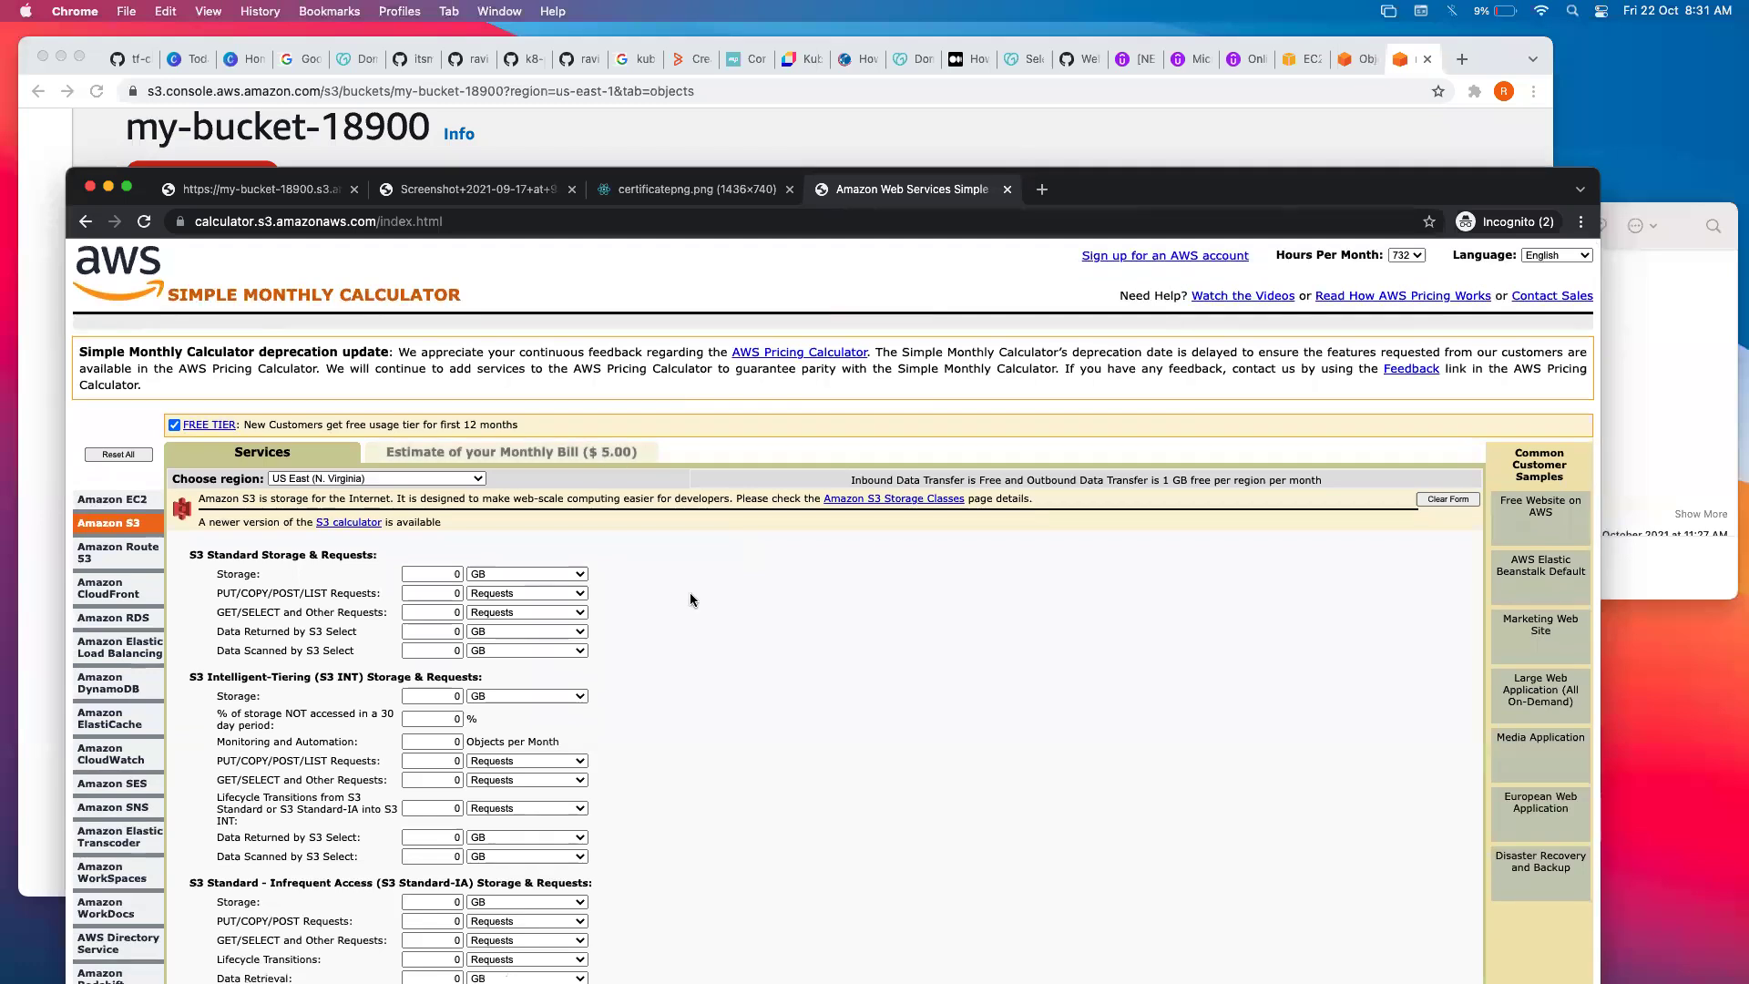
# Switch the calculator region to US West (Oregon), look over its S3 storage fields and return to US East (N. Virginia).
pyautogui.scroll(-4, 690, 600)
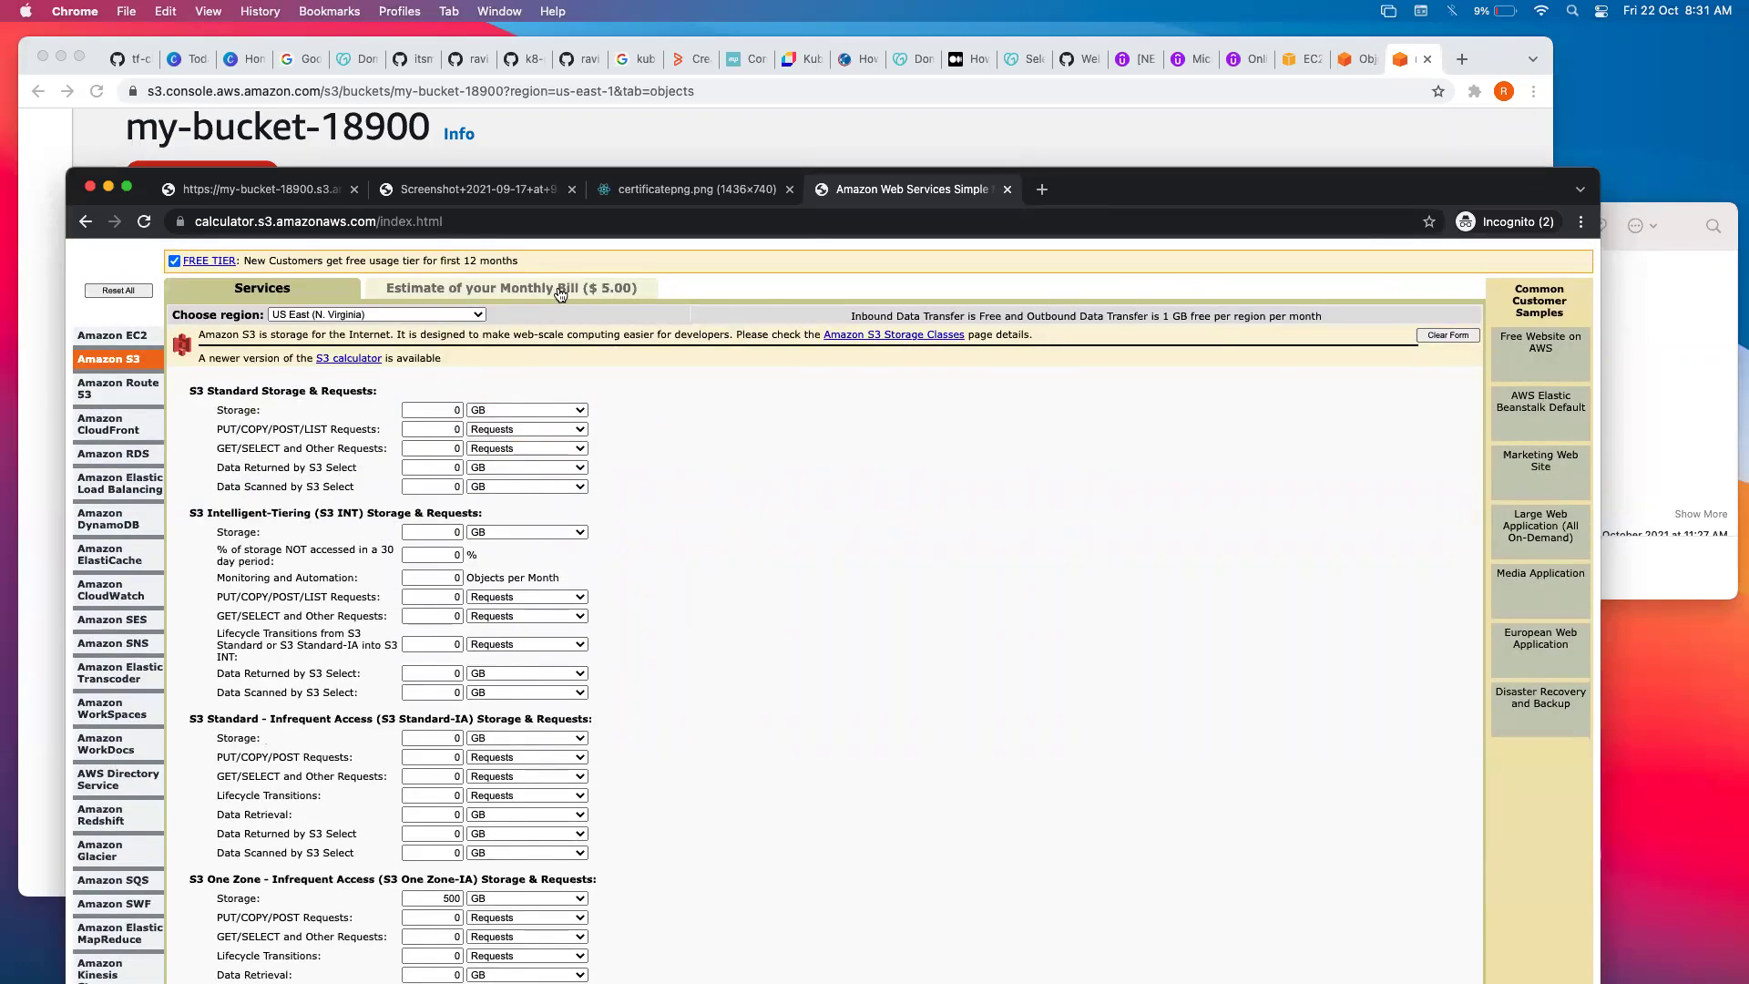
pyautogui.click(466, 314)
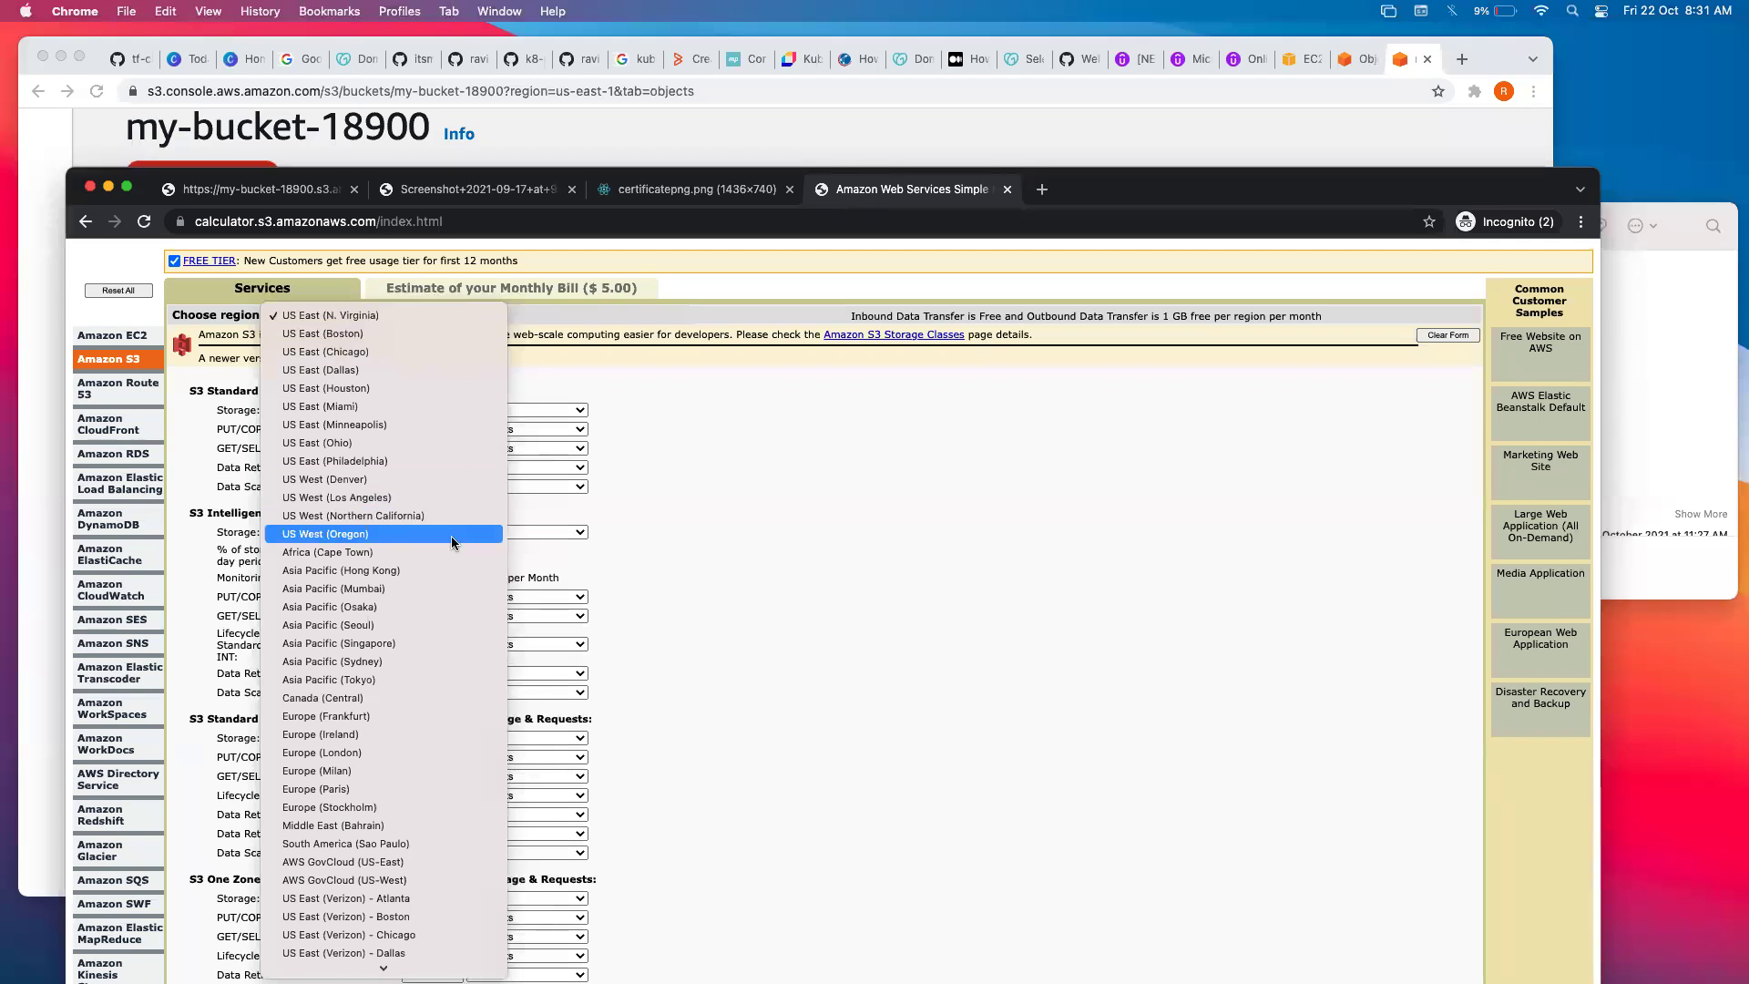
pyautogui.click(866, 506)
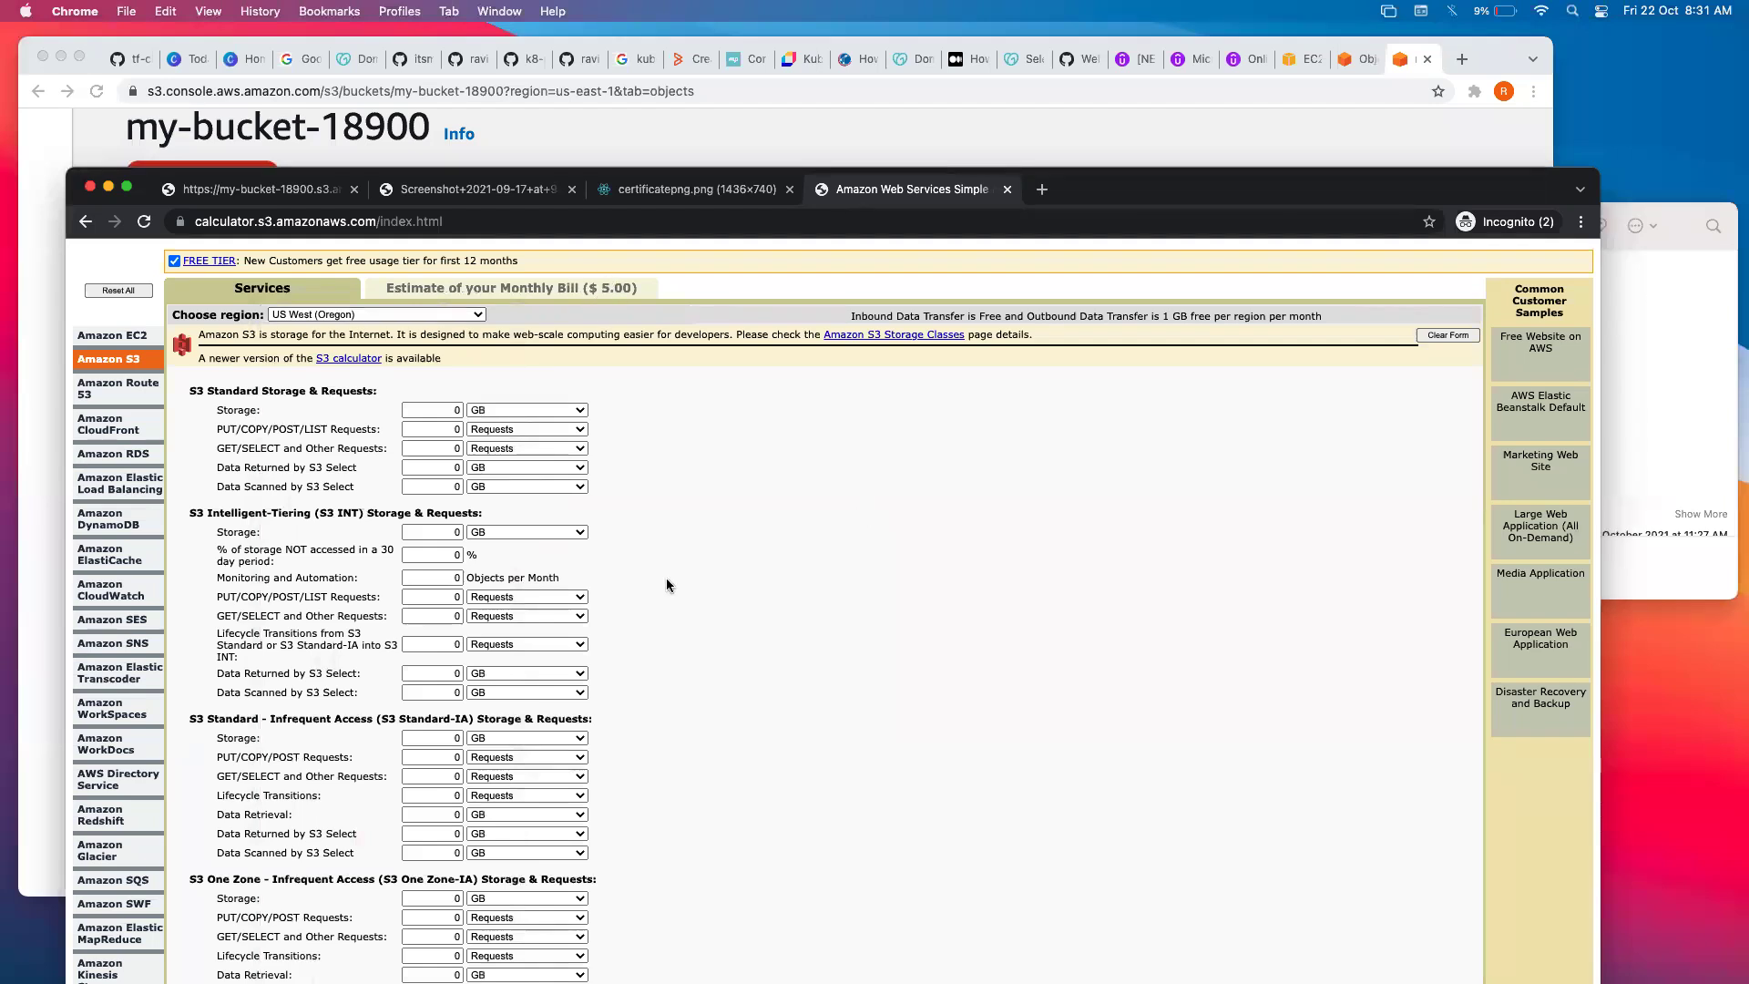
pyautogui.scroll(-3, 665, 578)
pyautogui.scroll(3, 487, 830)
pyautogui.scroll(-6, 488, 829)
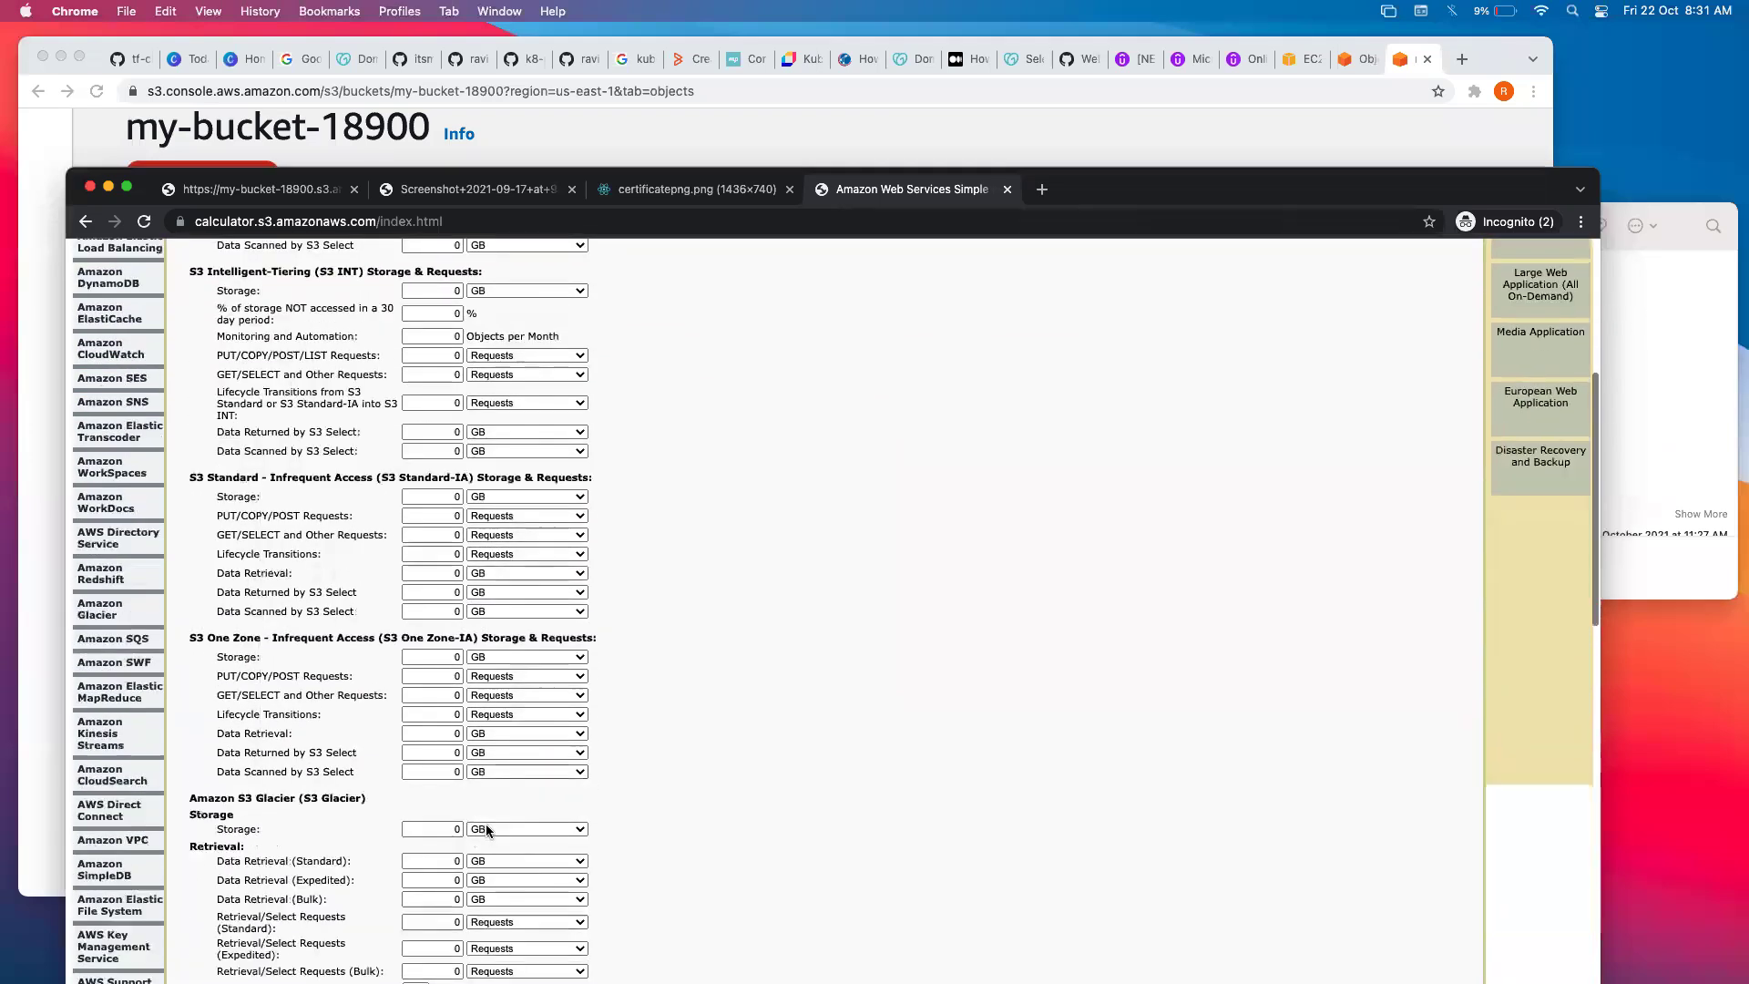
pyautogui.scroll(9, 487, 830)
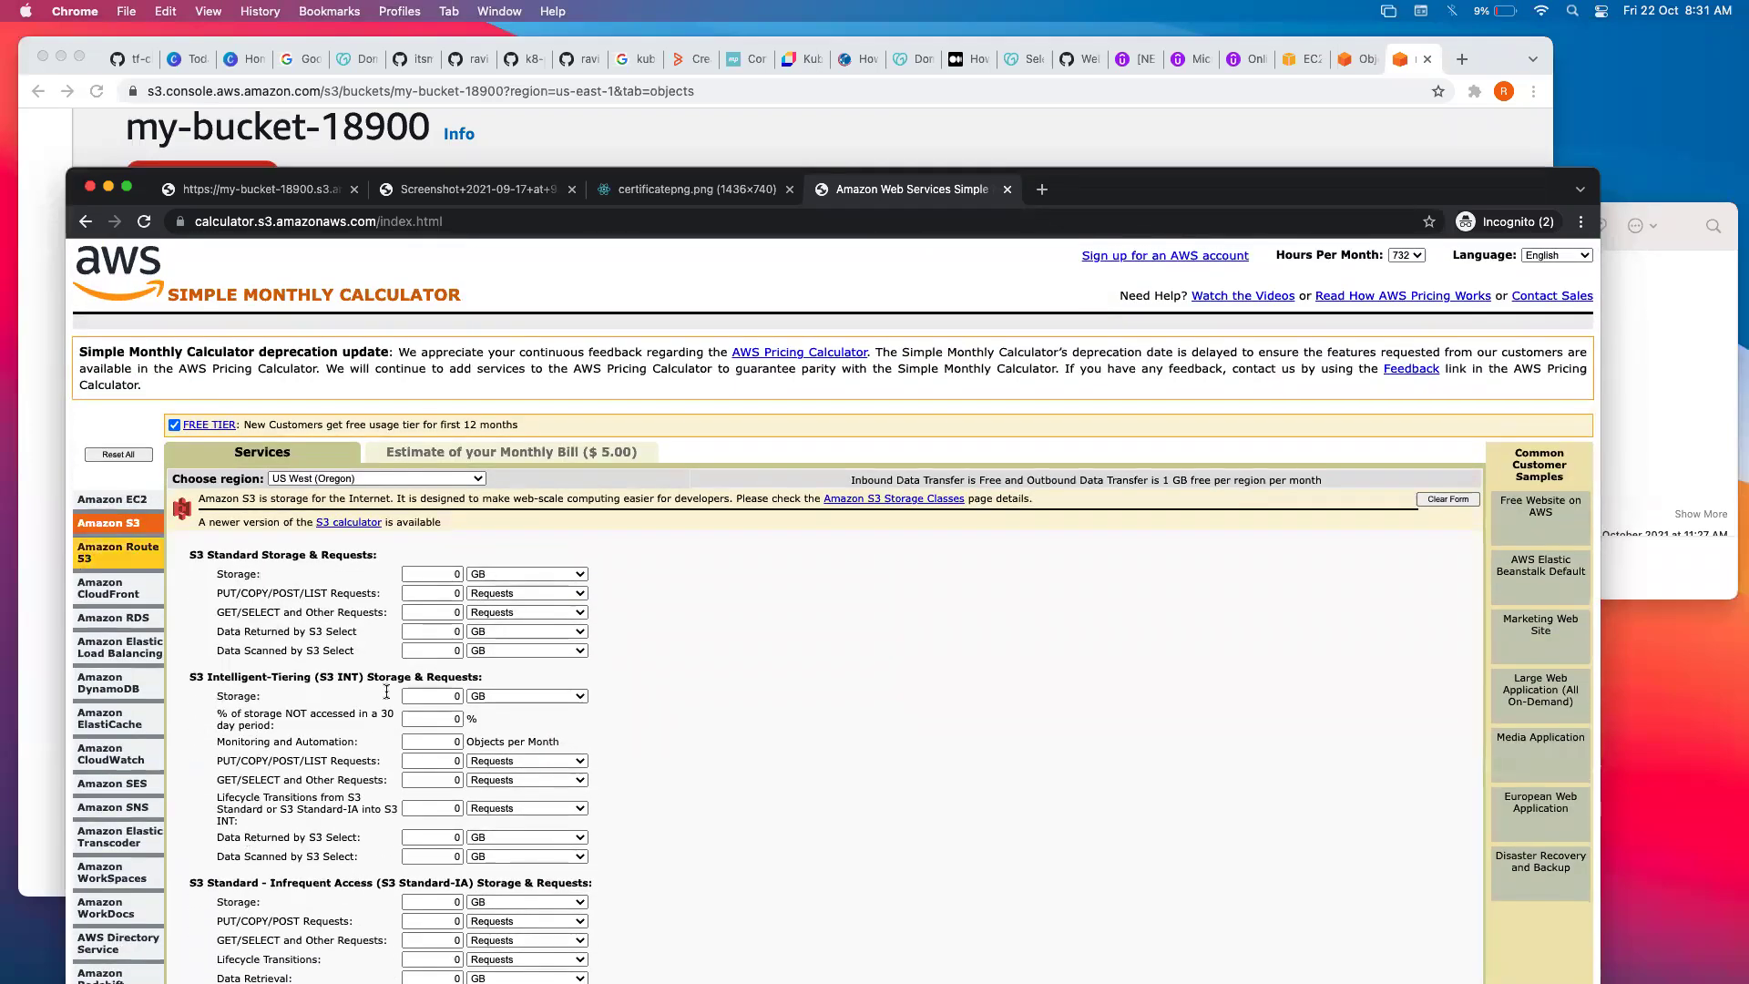
pyautogui.click(374, 478)
pyautogui.click(364, 259)
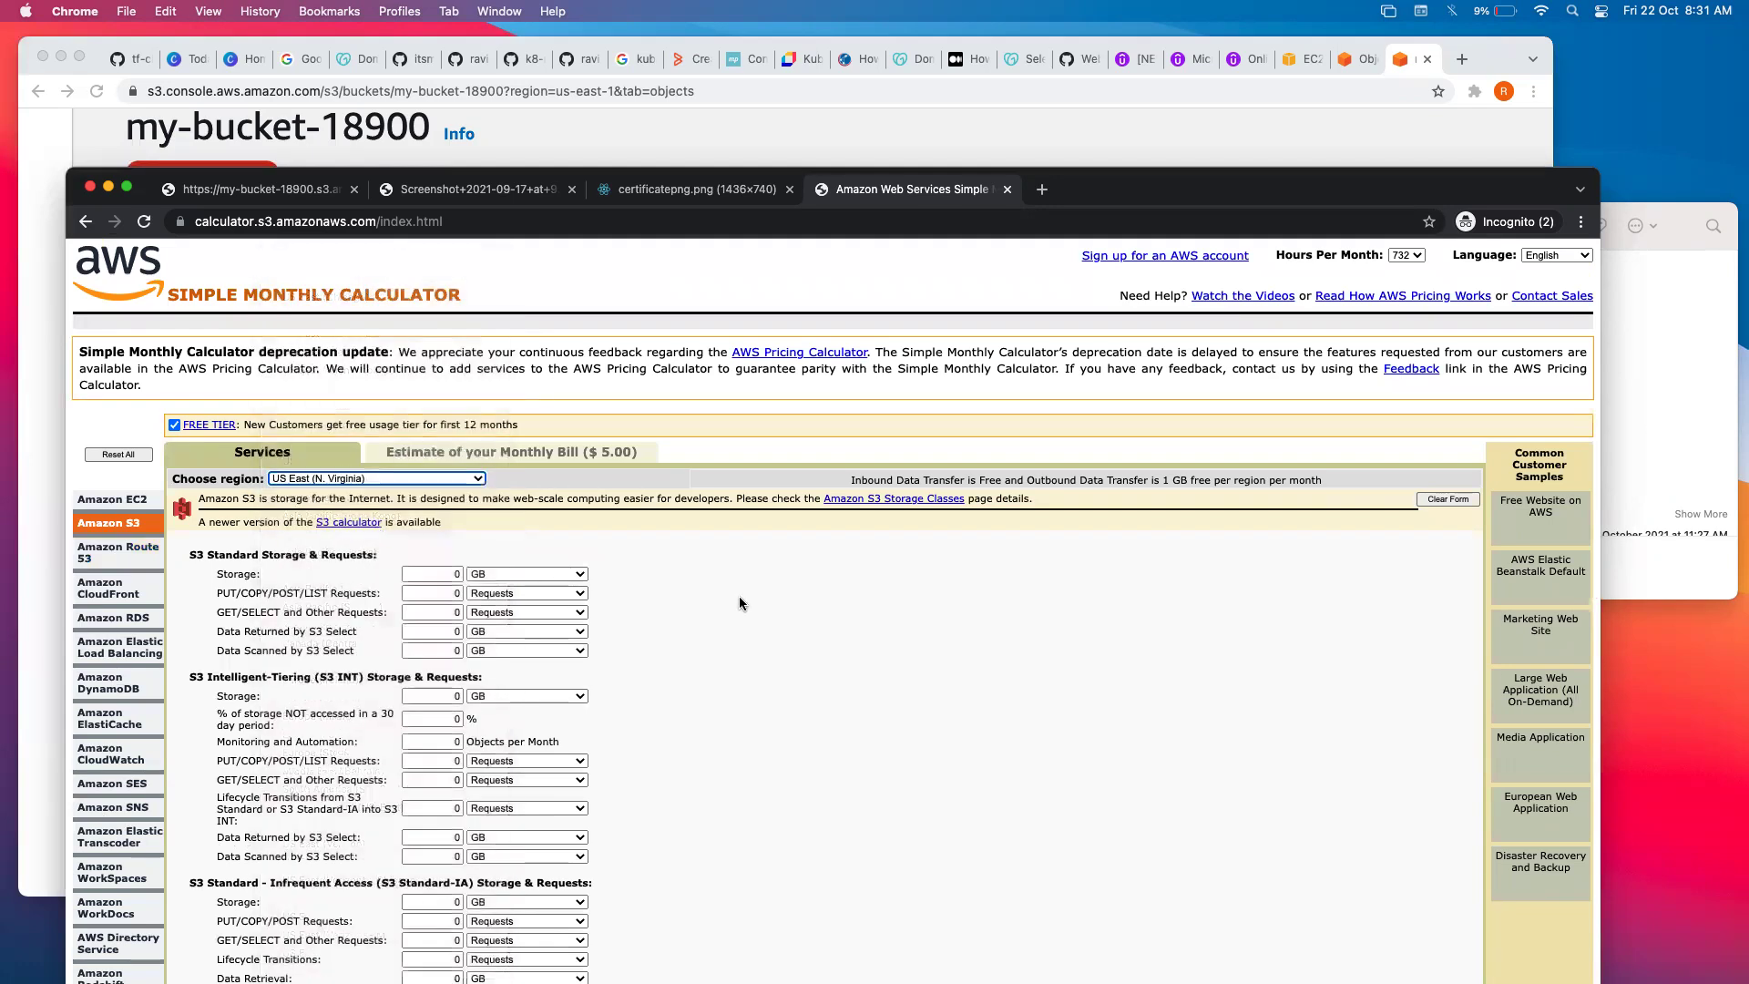
# Move the 500 GB storage amount from S3 One Zone-IA to S3 Standard to update the monthly bill estimate.
pyautogui.scroll(-5, 685, 754)
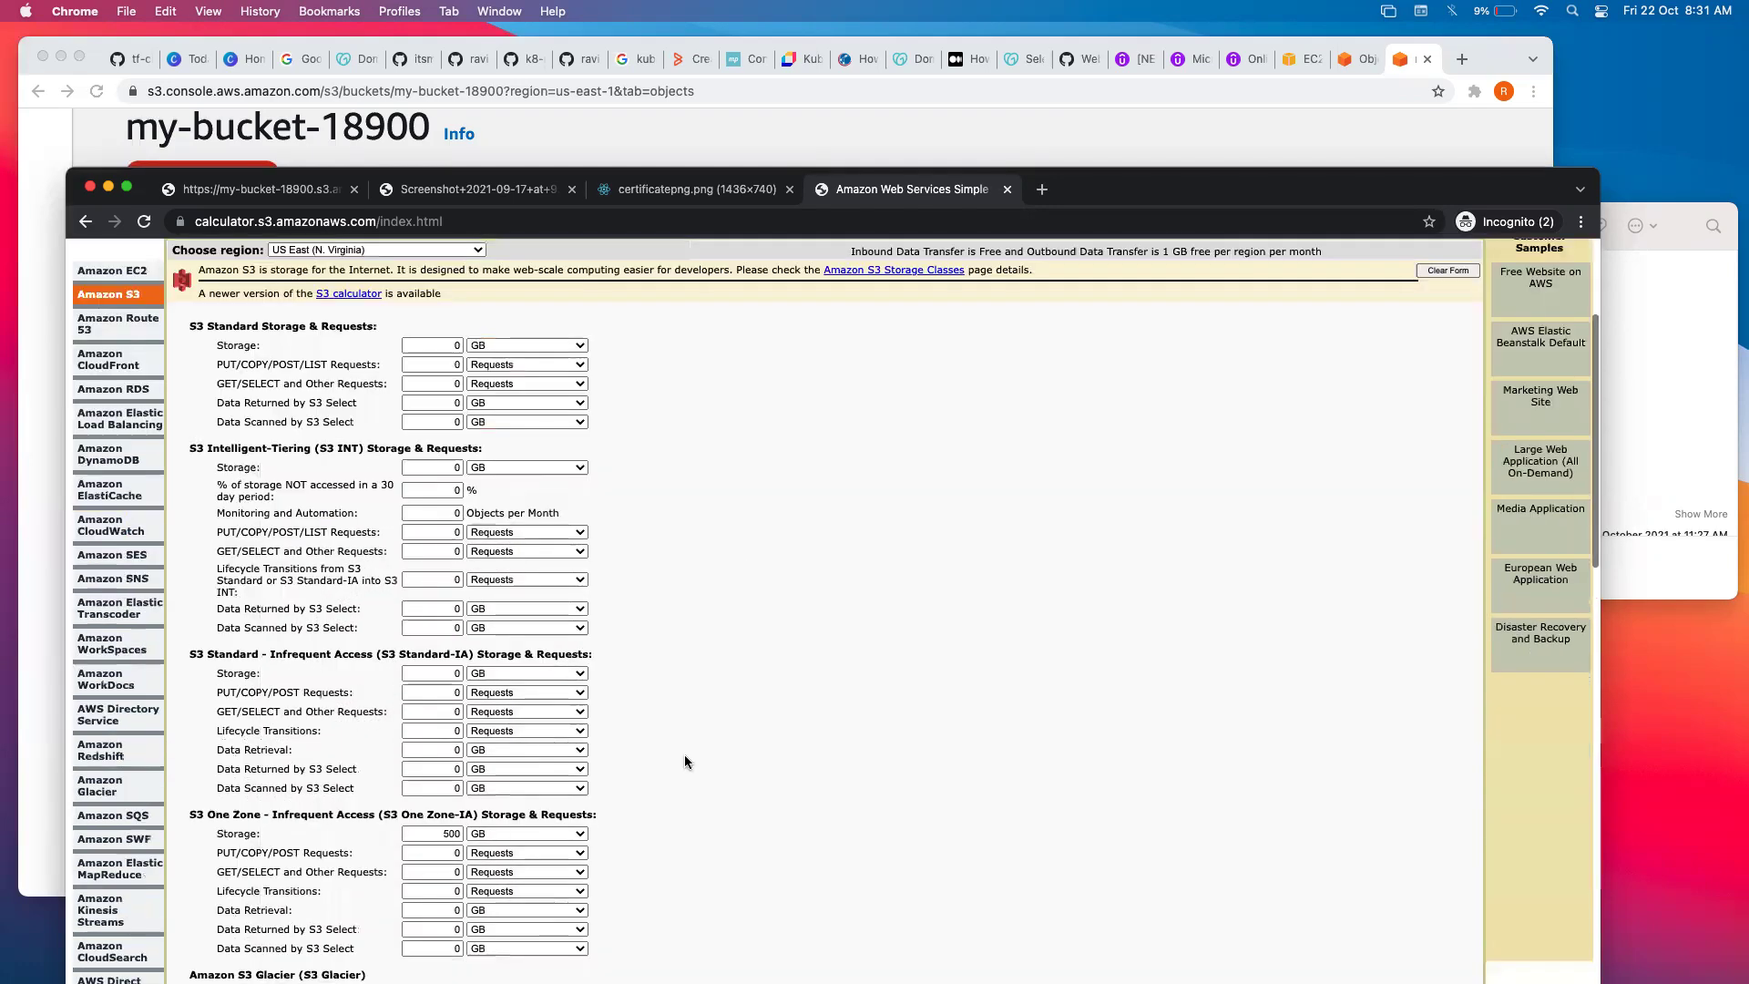
pyautogui.doubleClick(452, 833)
pyautogui.press('super+x')
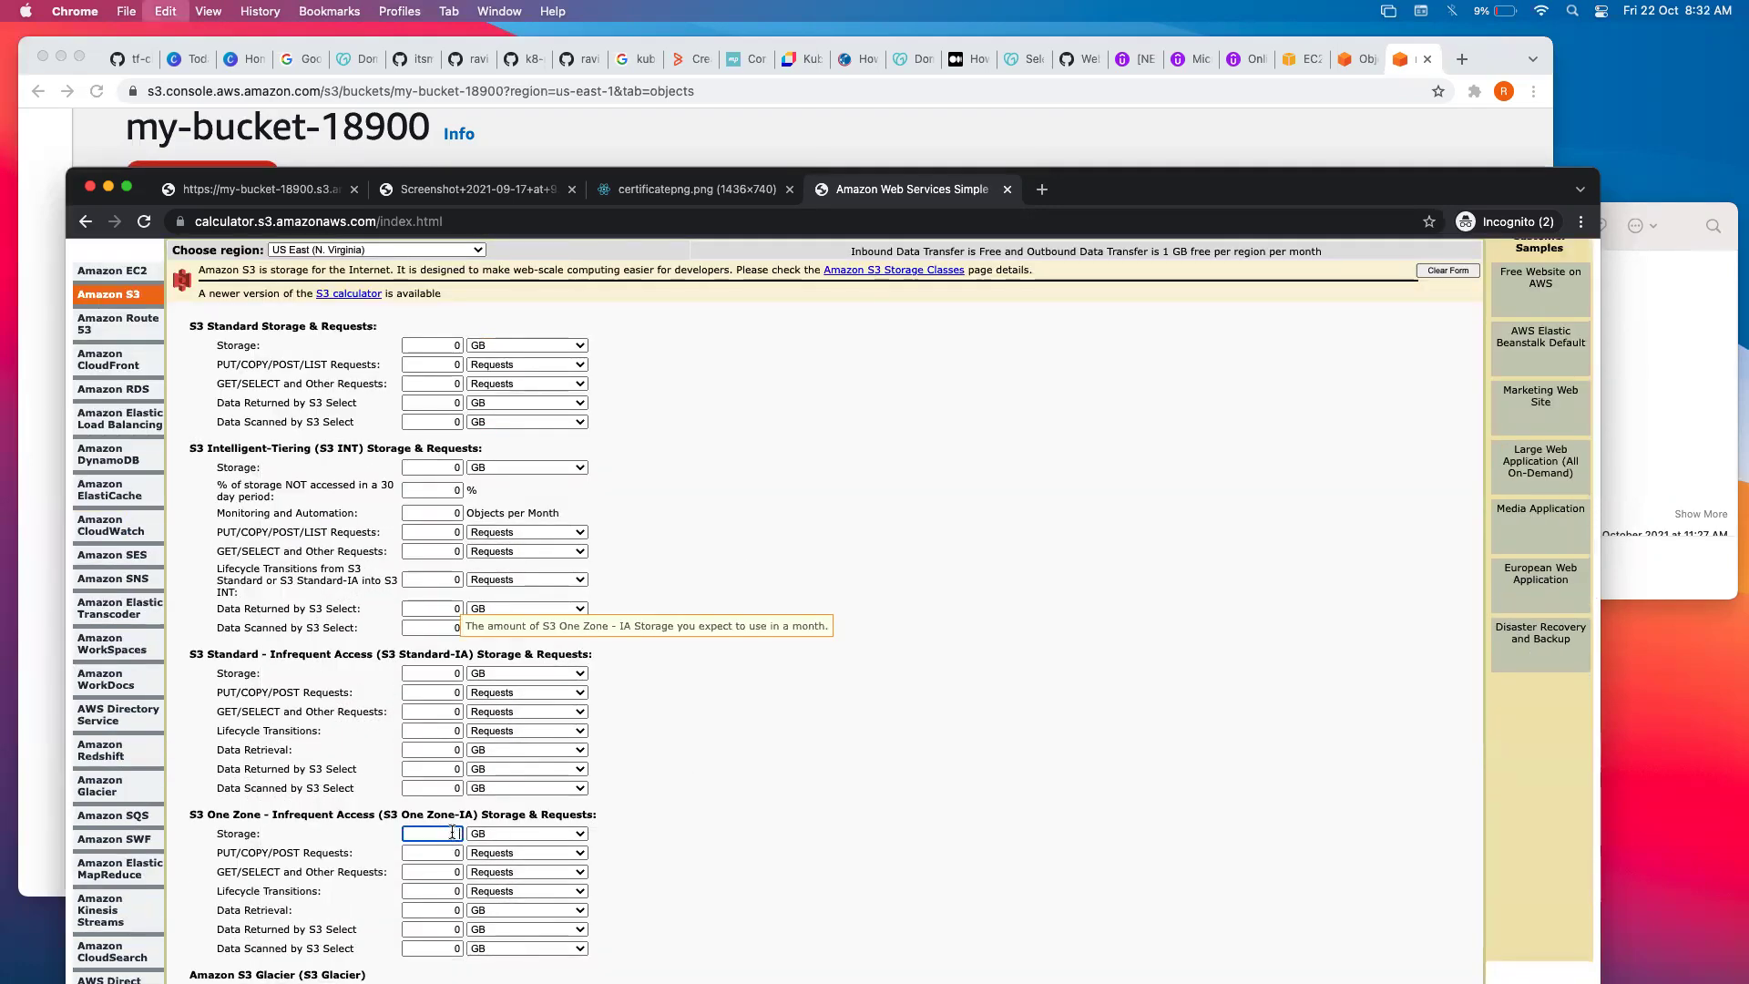
pyautogui.scroll(2, 894, 500)
pyautogui.scroll(3, 515, 575)
pyautogui.click(455, 574)
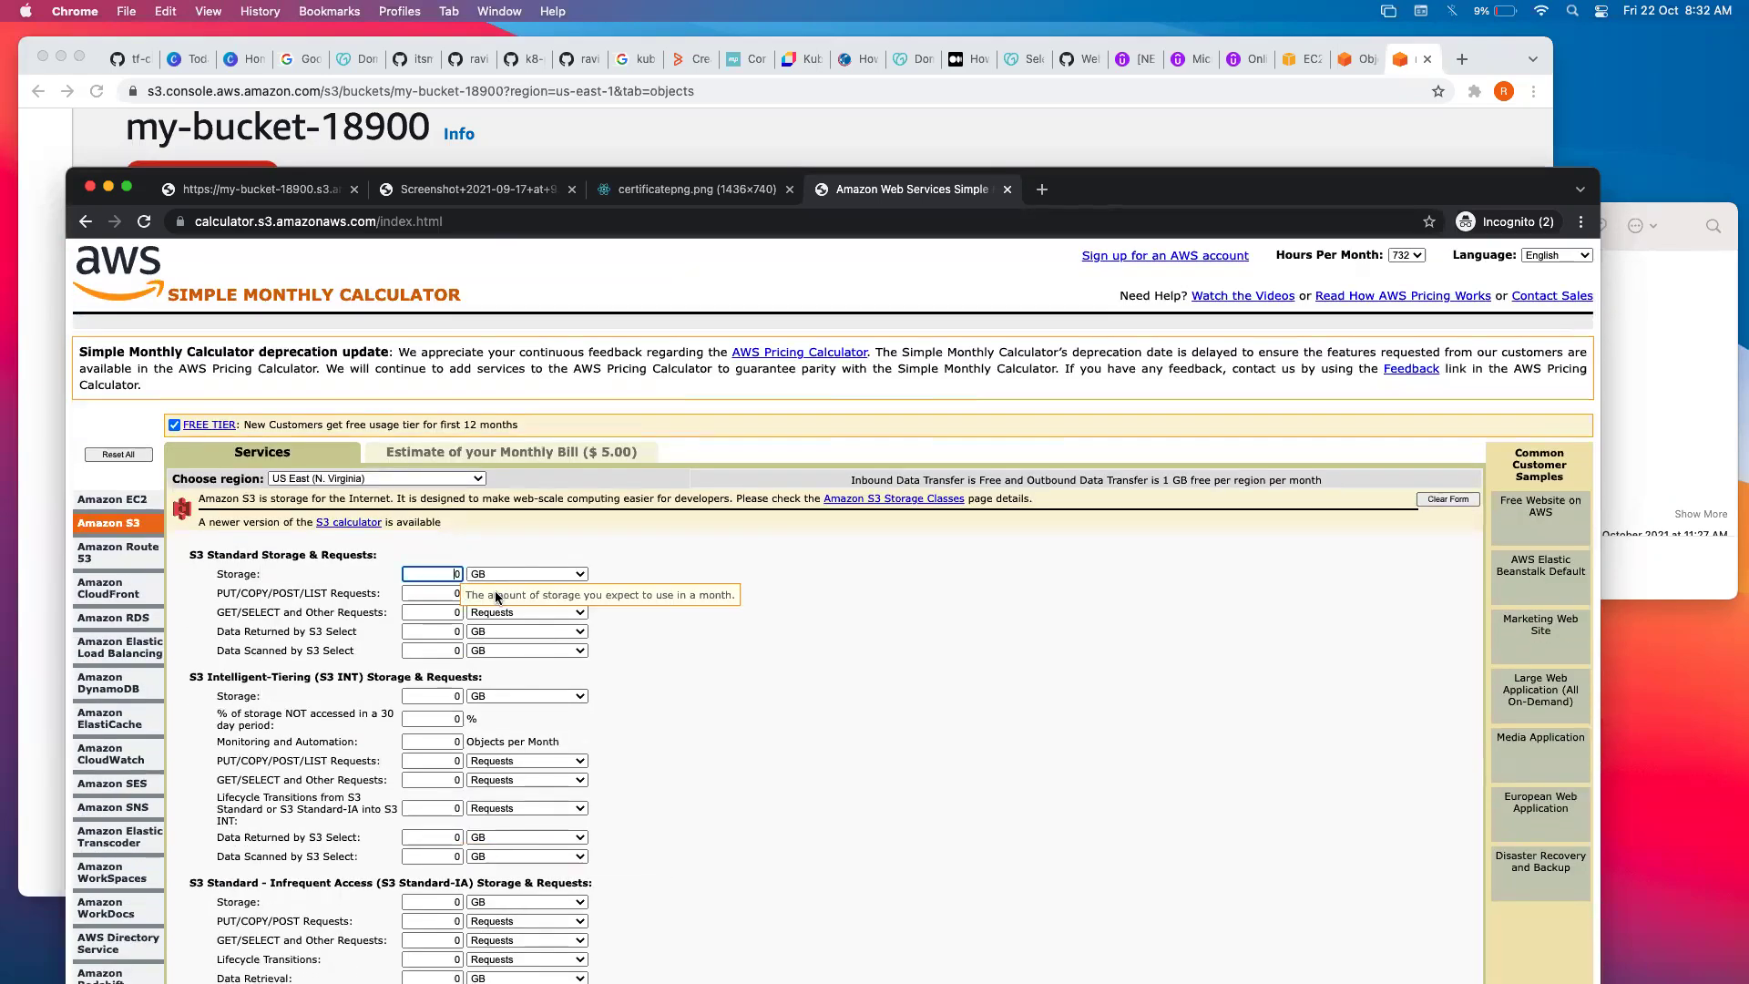
pyautogui.press('super+v')
pyautogui.click(728, 701)
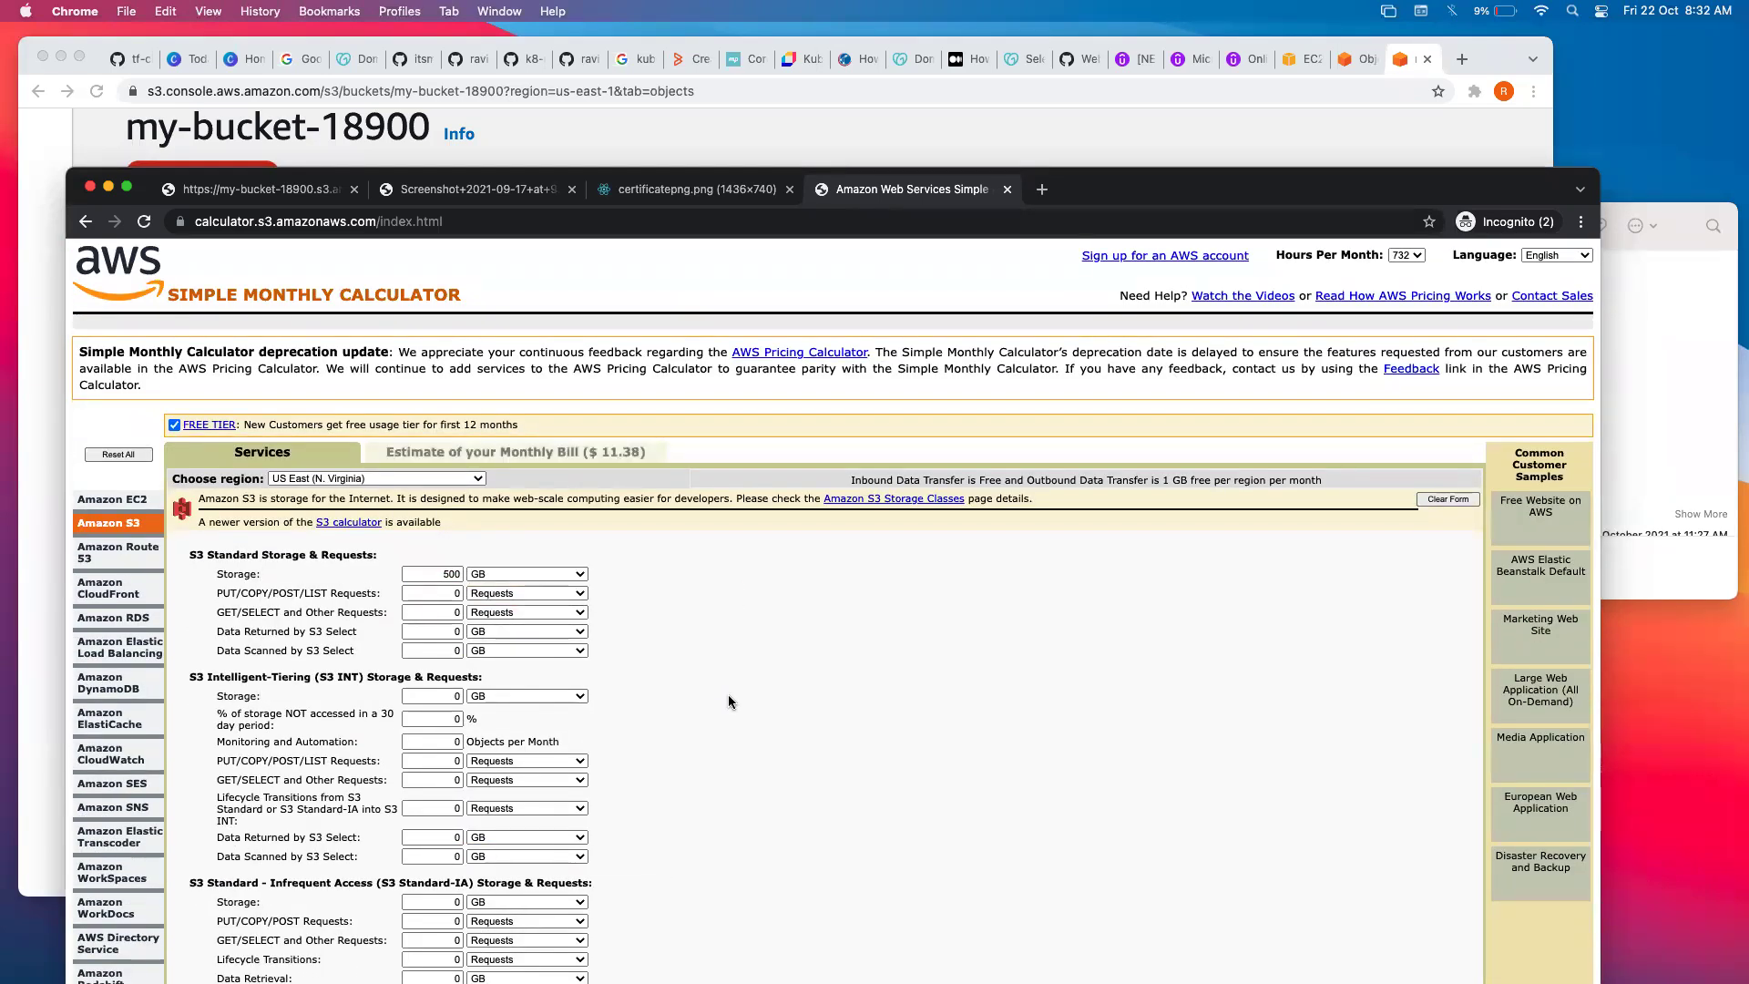